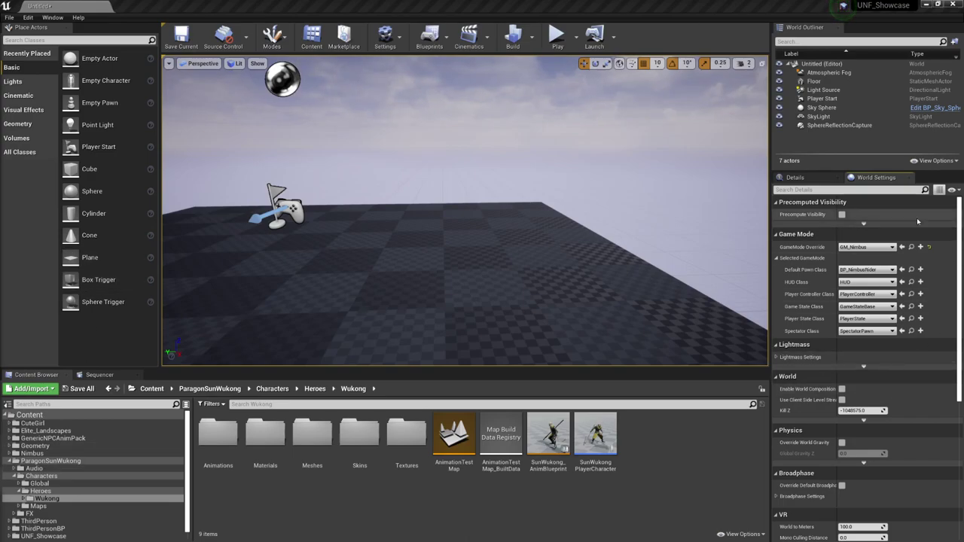
Step: Test-play the level with the Nimbus rider, jumping, mounting and flying the cloud, dismounting, and ending the session
{"action": "right_click_drag", "start_coordinate": [491, 147], "coordinate": [598, 189]}
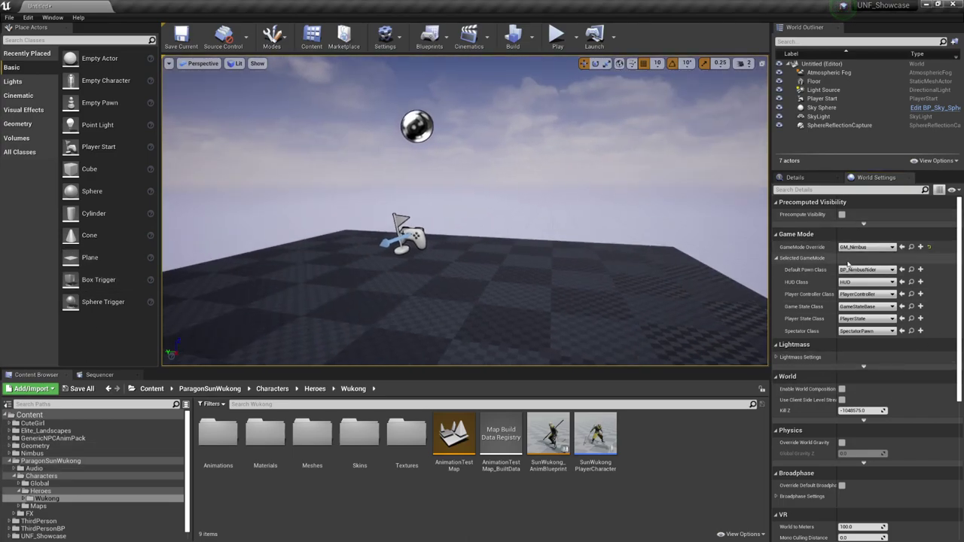
{"action": "left_click", "coordinate": [557, 35]}
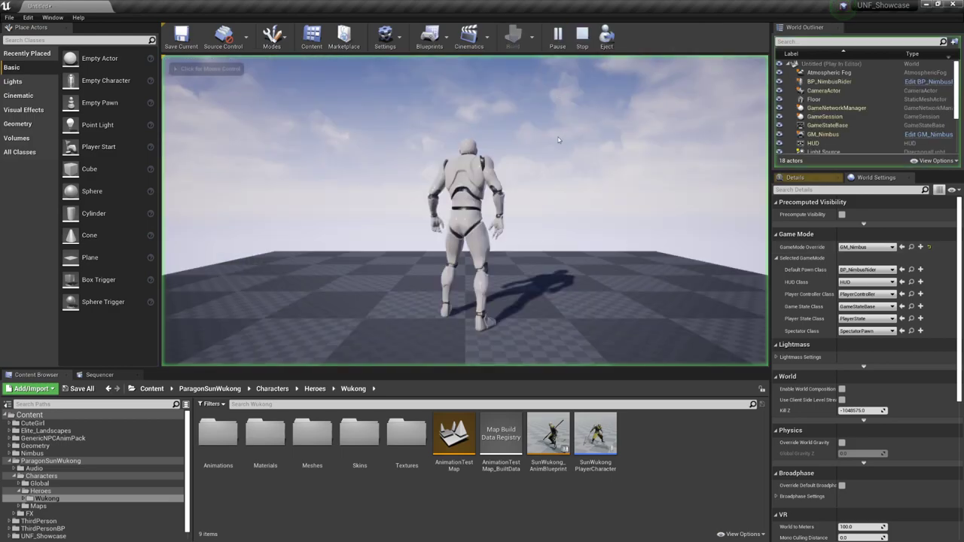
{"action": "key", "text": "space"}
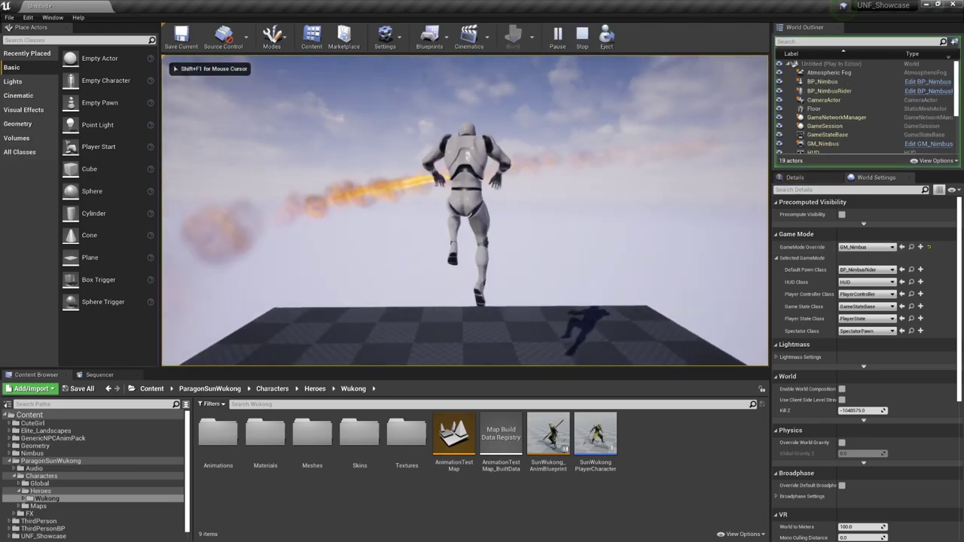
{"action": "key", "text": "w"}
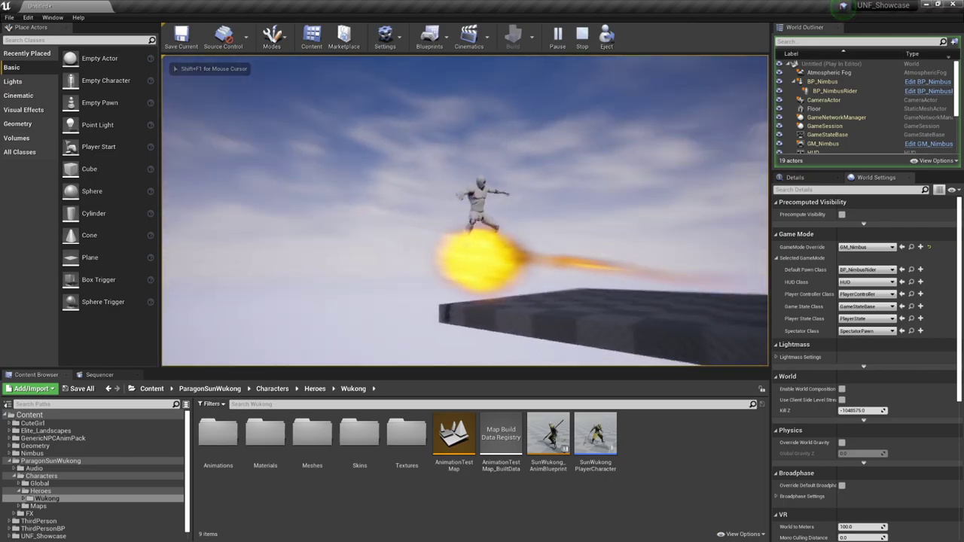
{"action": "key", "text": "a"}
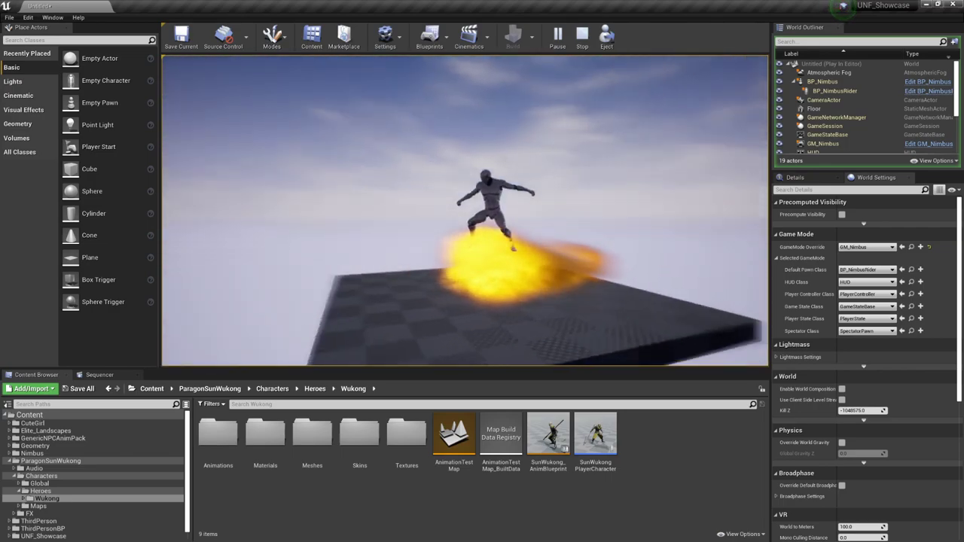
{"action": "key", "text": "space"}
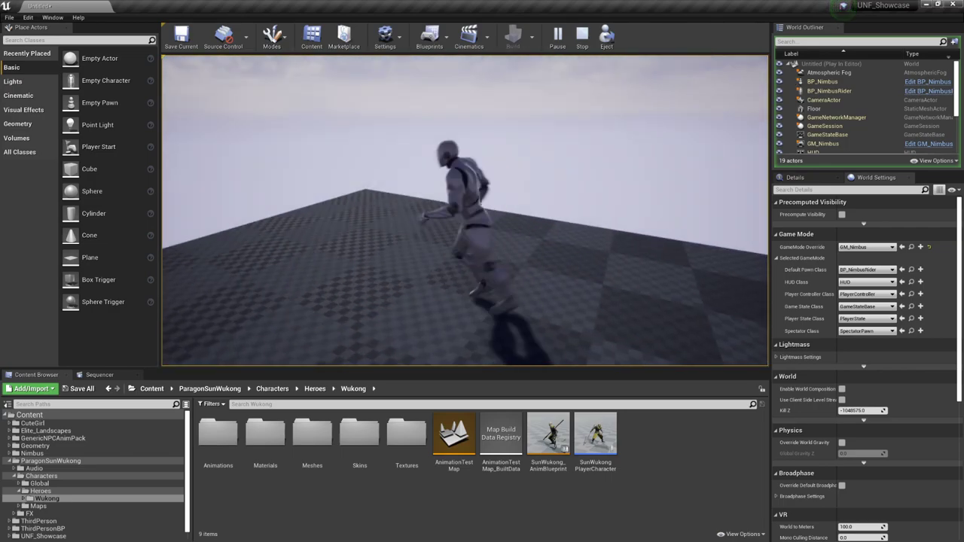
{"action": "key", "text": "s"}
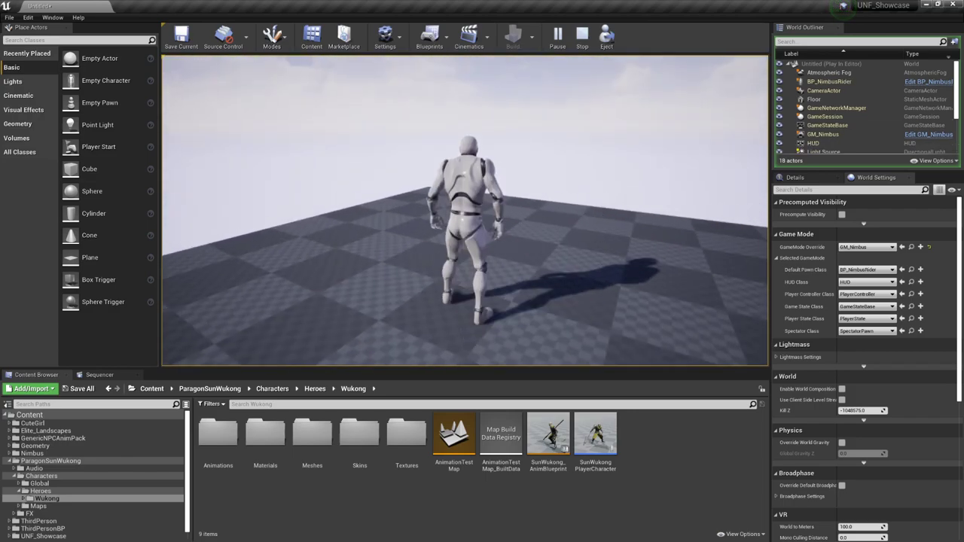
{"action": "key", "text": "Escape"}
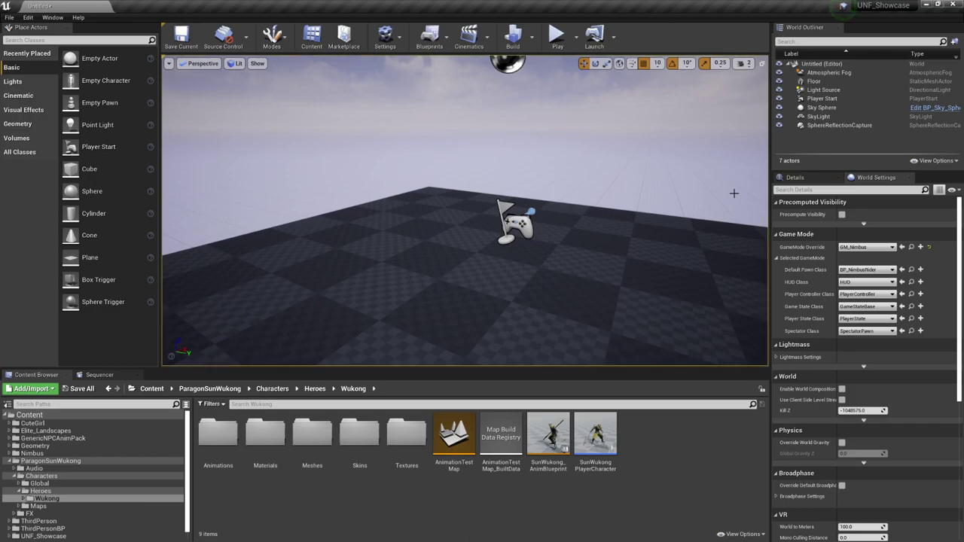
Step: Set the game mode's default pawn class to SunWukongPlayerCharacter and test-play the level by running the character around
{"action": "left_click", "coordinate": [597, 437]}
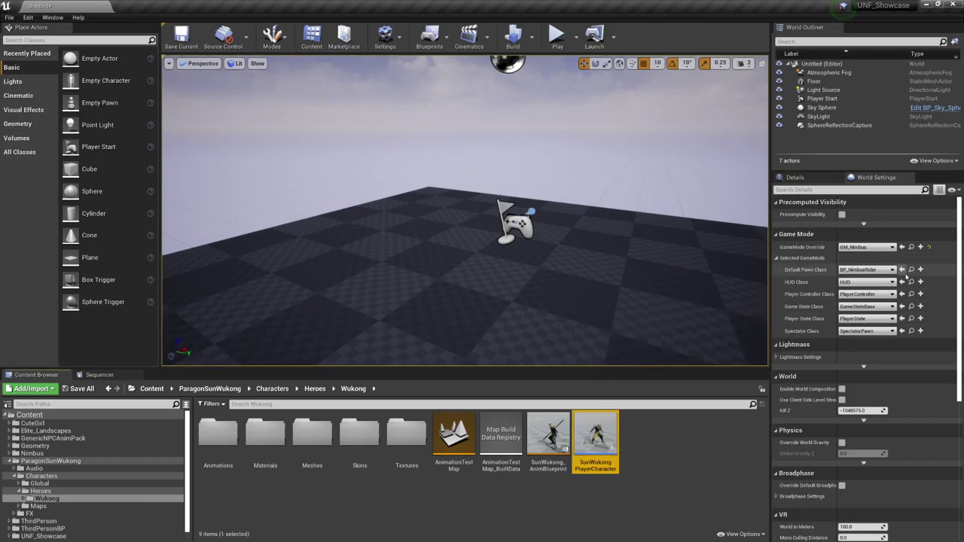
{"action": "left_click", "coordinate": [901, 269]}
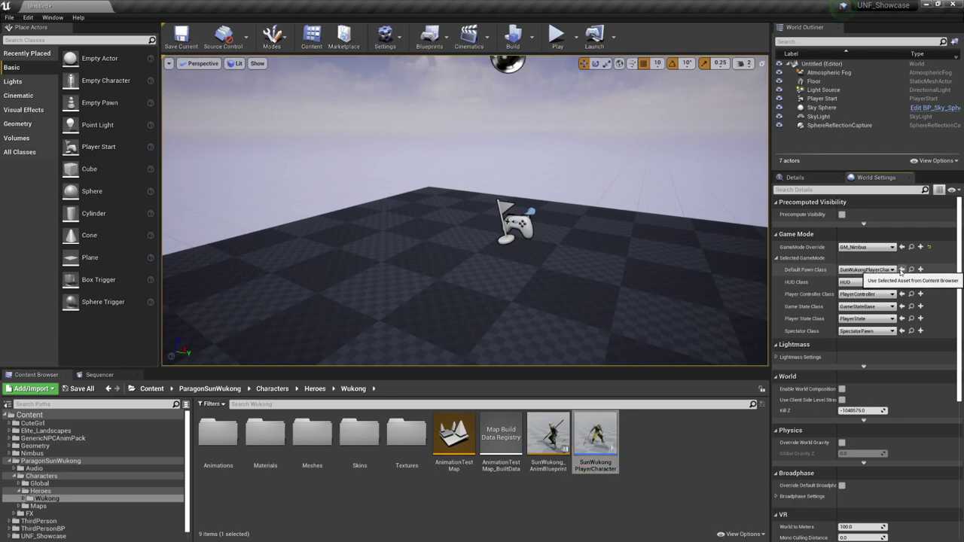
{"action": "left_click", "coordinate": [558, 34]}
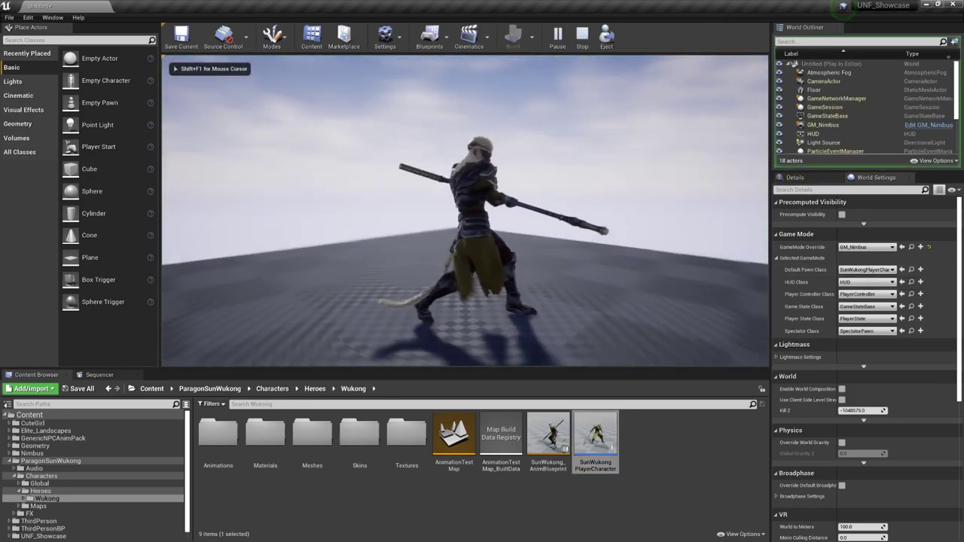
{"action": "key", "text": "w"}
{"action": "key", "text": "s"}
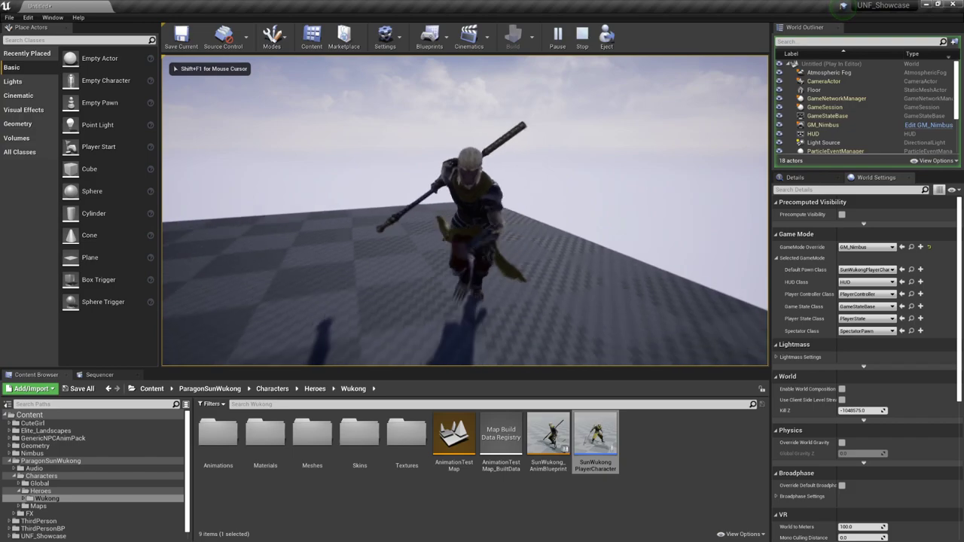
{"action": "key", "text": "w"}
{"action": "key", "text": "d"}
{"action": "key", "text": "w"}
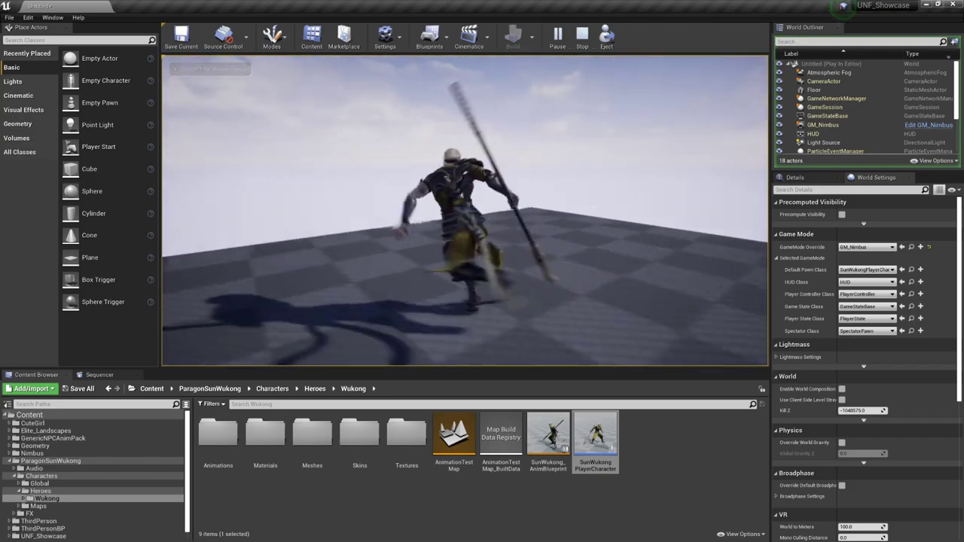
{"action": "key", "text": "d"}
{"action": "key", "text": "s"}
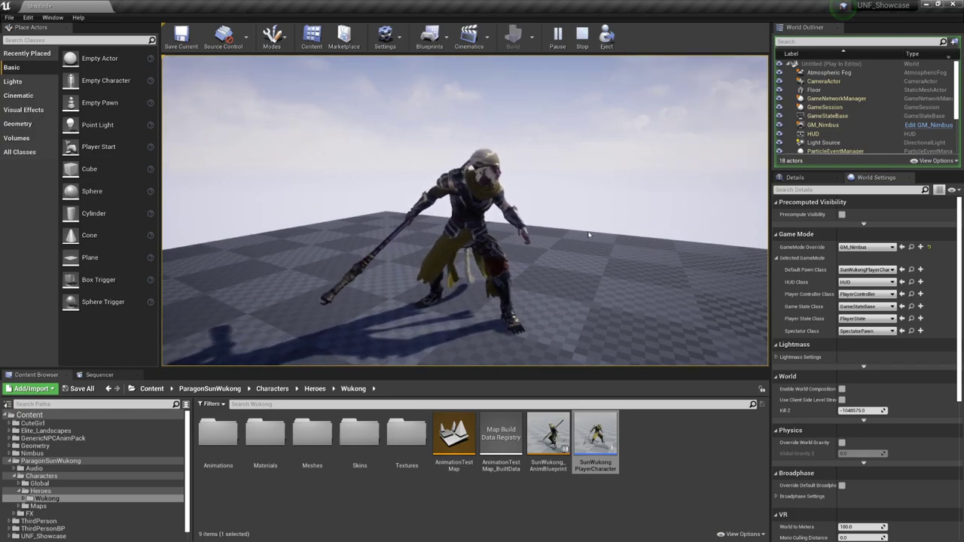
{"action": "key", "text": "Escape"}
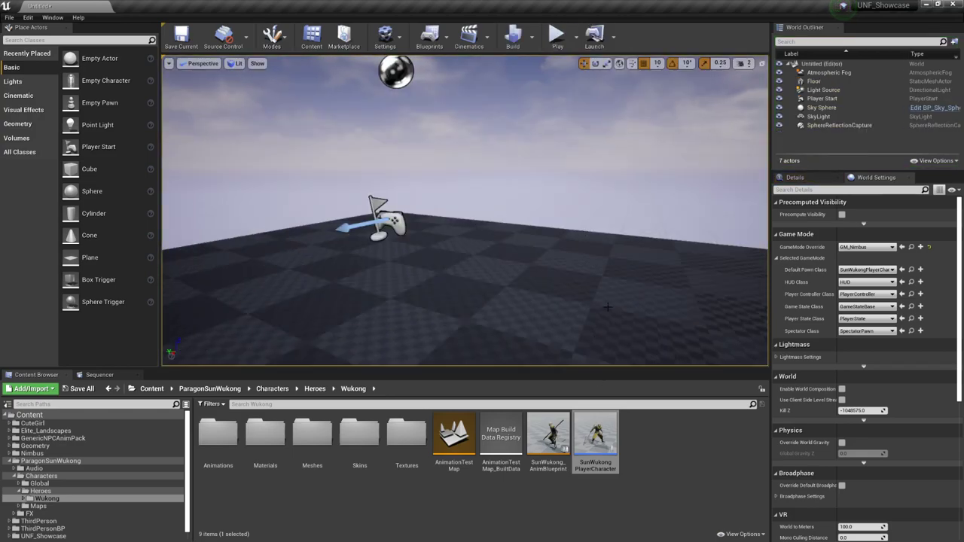
Step: Open the SunWukongPlayerCharacter blueprint and dock its editor beside the level in the main window
{"action": "mouse_move", "coordinate": [595, 440]}
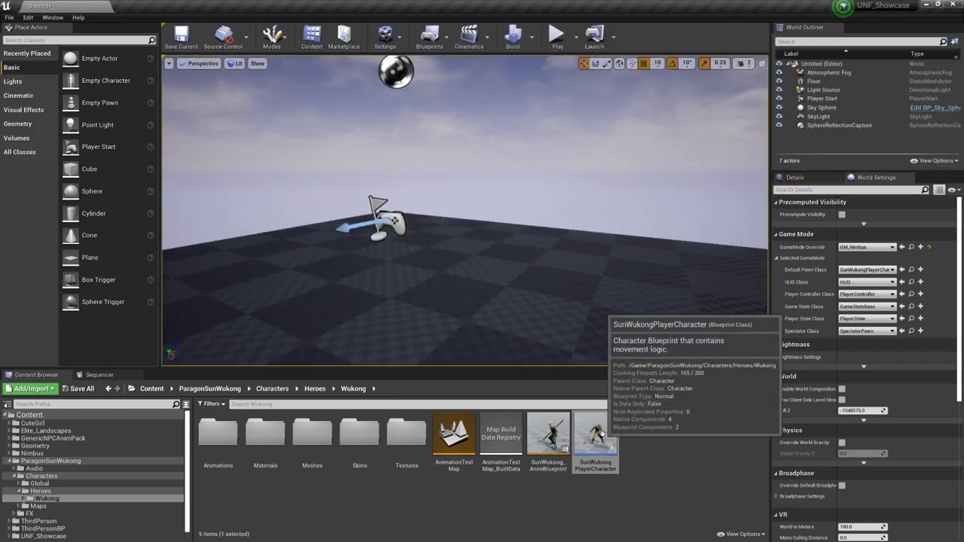
{"action": "double_click", "coordinate": [595, 440]}
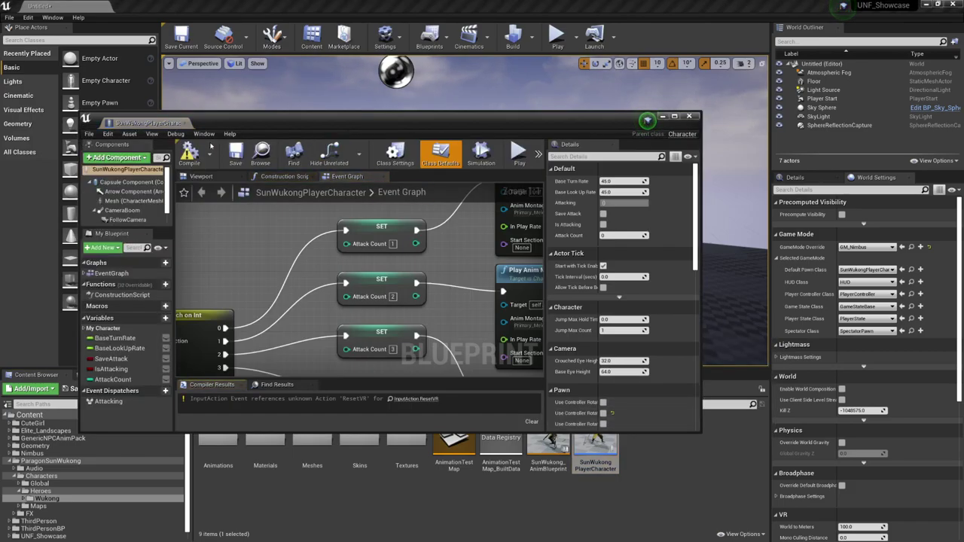
{"action": "left_click_drag", "start_coordinate": [294, 126], "coordinate": [351, 92]}
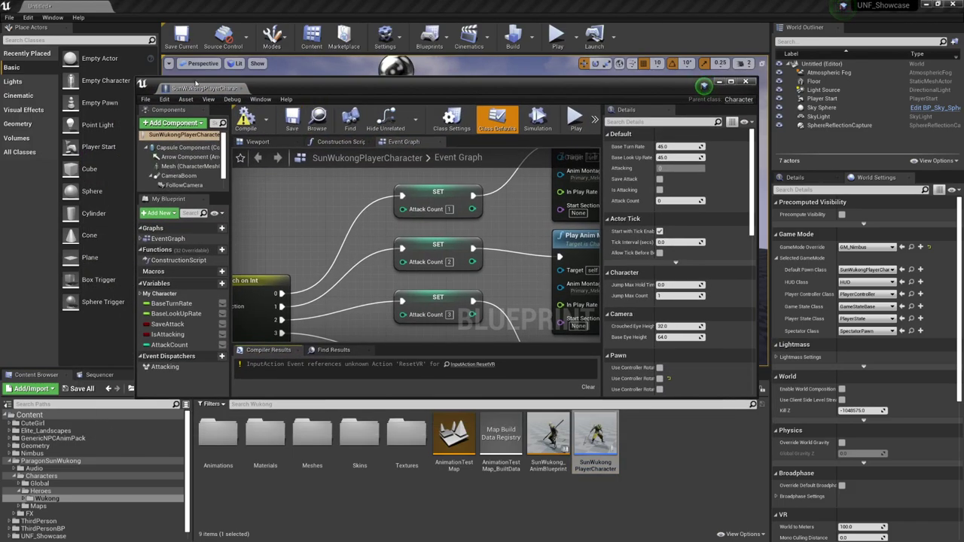
{"action": "double_click", "coordinate": [195, 82]}
Step: Open the BP_NimbusRider blueprint from the Blueprints folder of the Nimbus content and compile it
{"action": "left_click", "coordinate": [78, 9]}
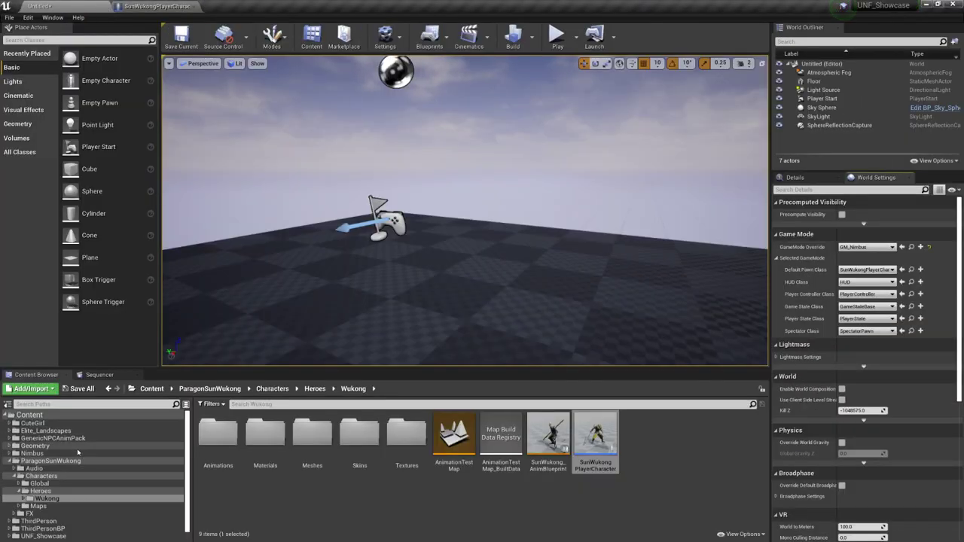
{"action": "left_click", "coordinate": [30, 453]}
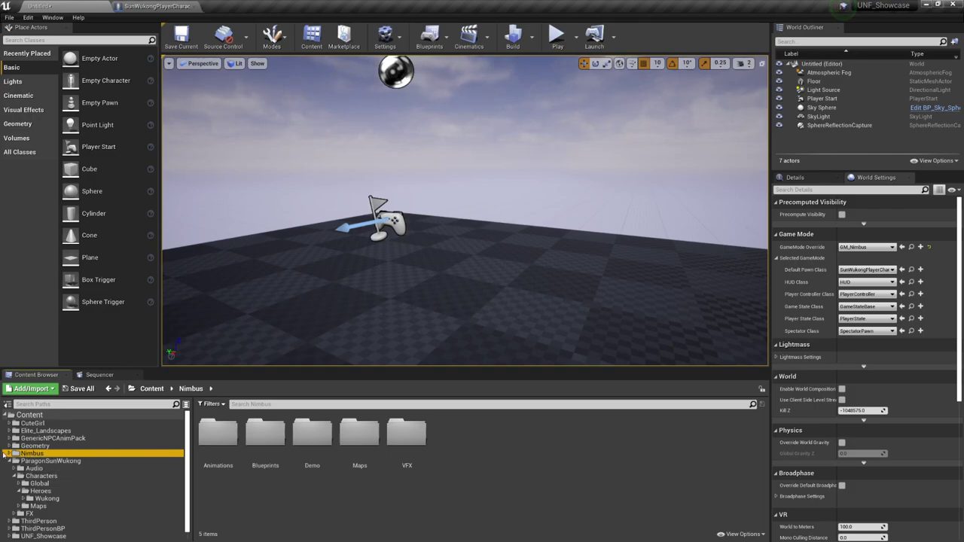
{"action": "left_click", "coordinate": [9, 454]}
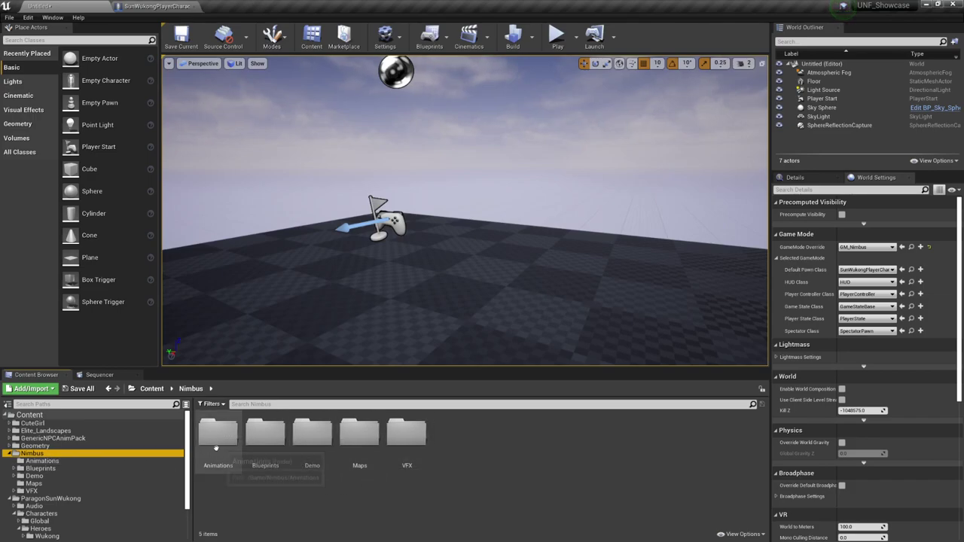
{"action": "double_click", "coordinate": [265, 434]}
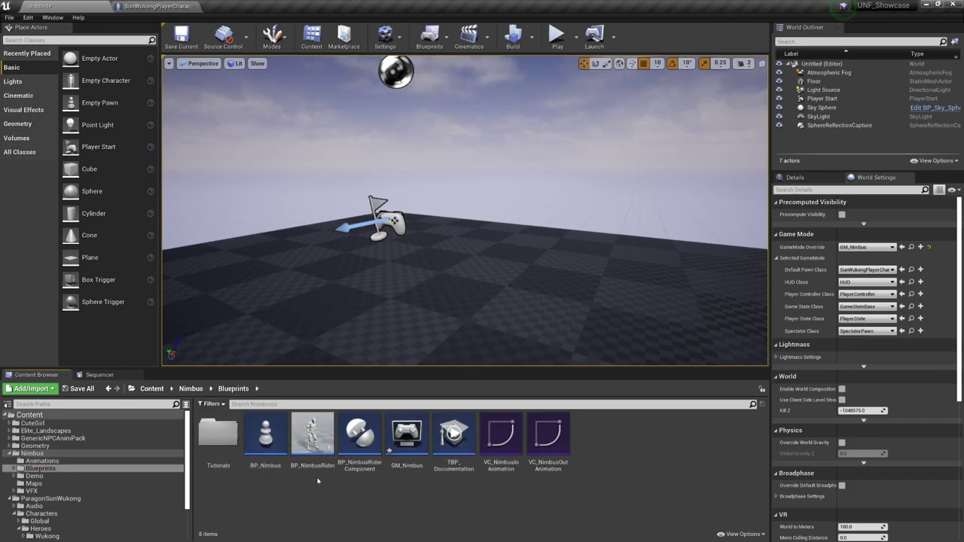
{"action": "double_click", "coordinate": [312, 435]}
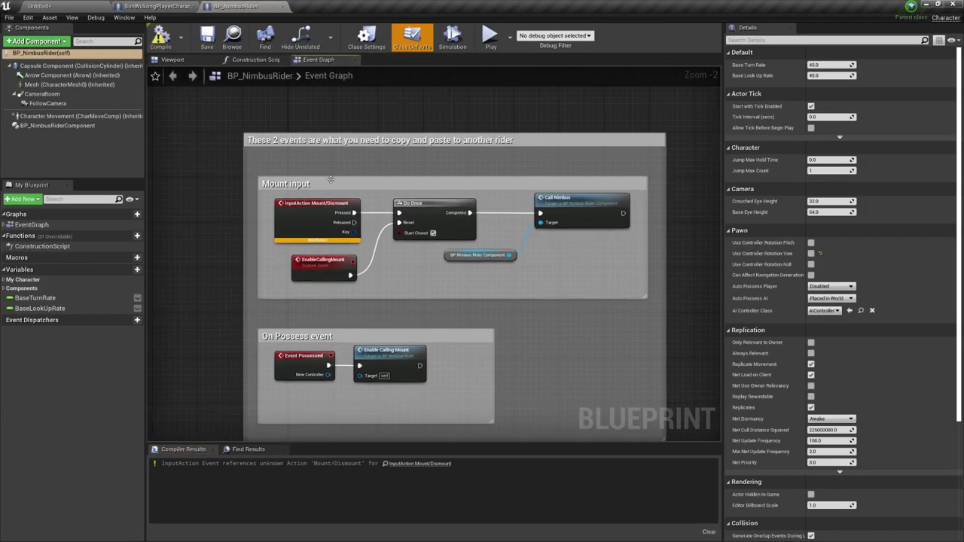
{"action": "left_click", "coordinate": [161, 37]}
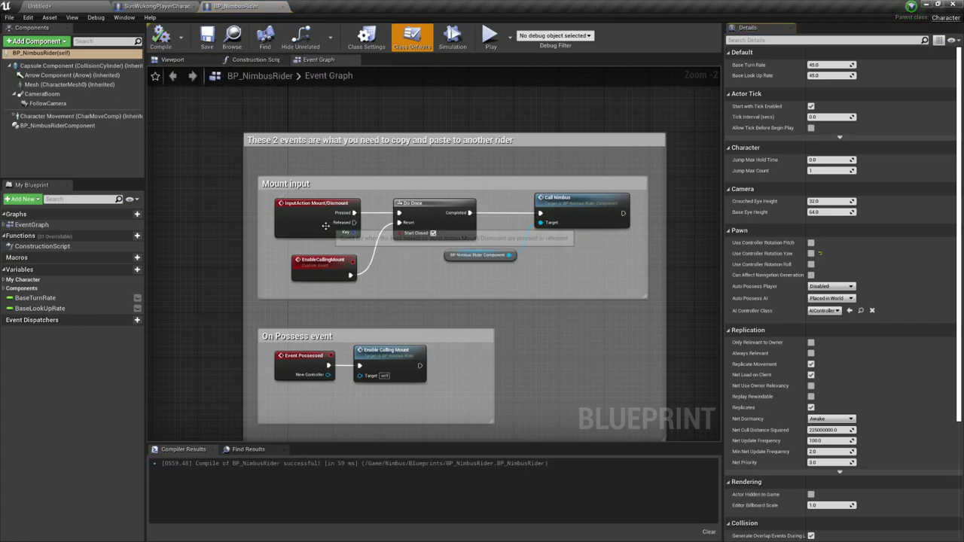
Step: Examine BP_NimbusRider's mount input and possess events, together with its BP_NimbusRiderComponent, as the parts another rider needs
{"action": "left_click", "coordinate": [326, 226]}
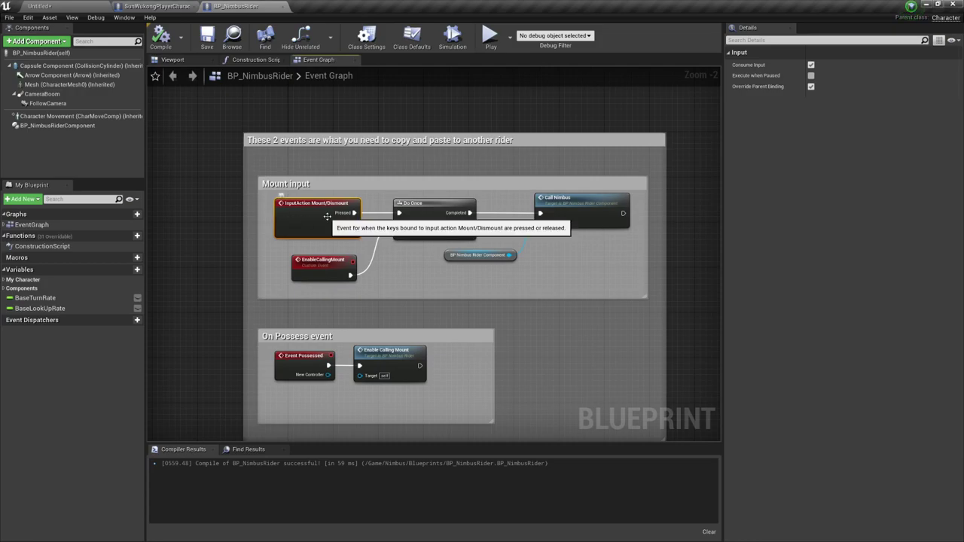
{"action": "scroll", "coordinate": [258, 134], "scroll_direction": "down", "scroll_amount": 2}
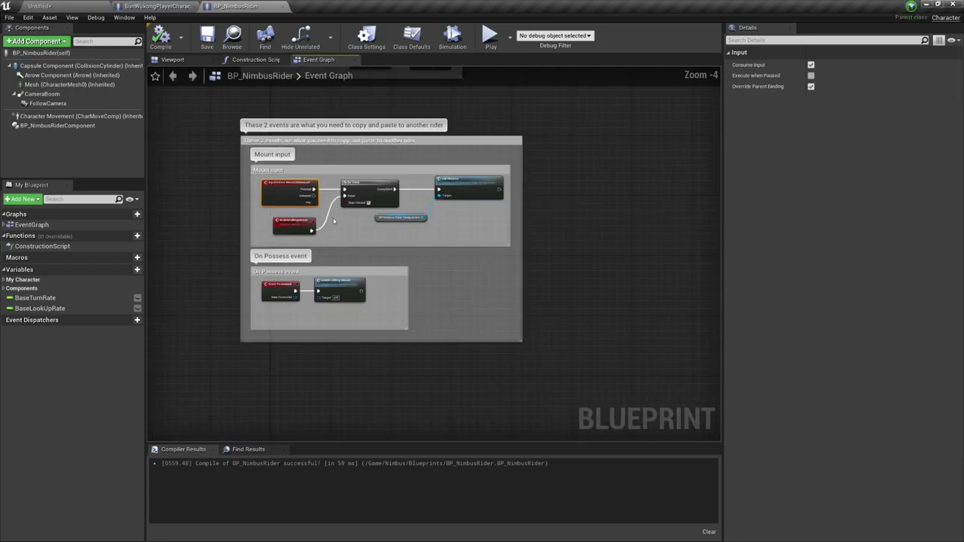
{"action": "scroll", "coordinate": [369, 177], "scroll_direction": "up", "scroll_amount": 2}
{"action": "right_click_drag", "start_coordinate": [382, 239], "coordinate": [407, 262]}
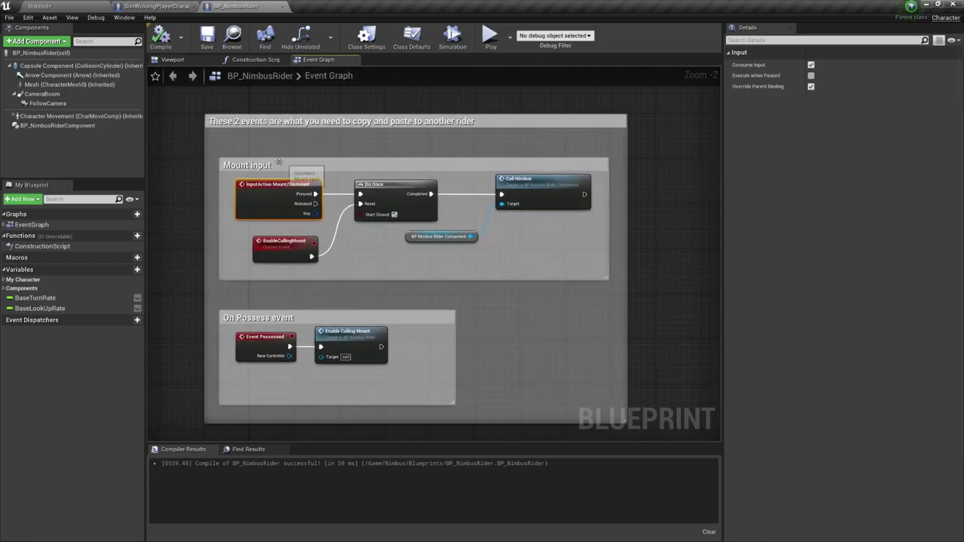
{"action": "left_click", "coordinate": [48, 127]}
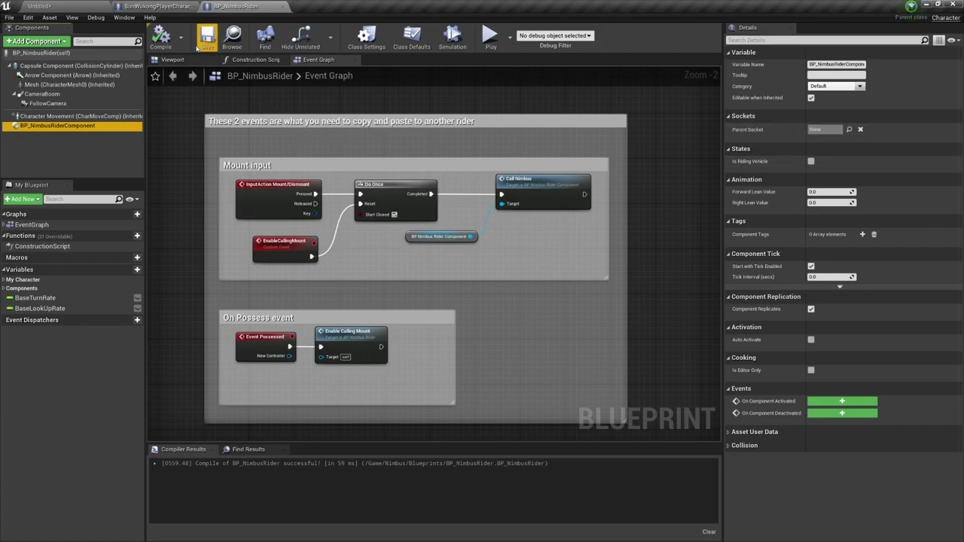
Step: Add a BP Nimbus Rider Component to the SunWukongPlayerCharacter blueprint
{"action": "left_click", "coordinate": [157, 6]}
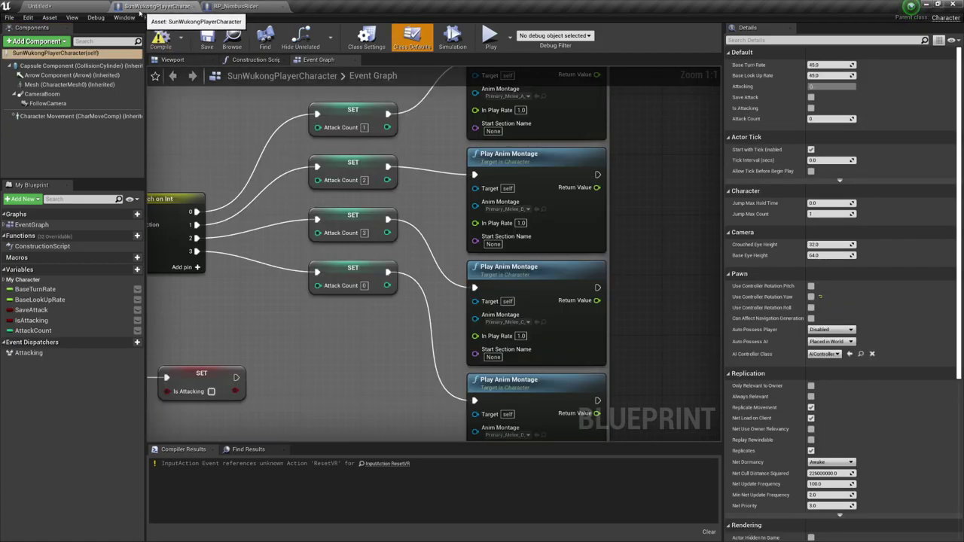
{"action": "left_click", "coordinate": [172, 60]}
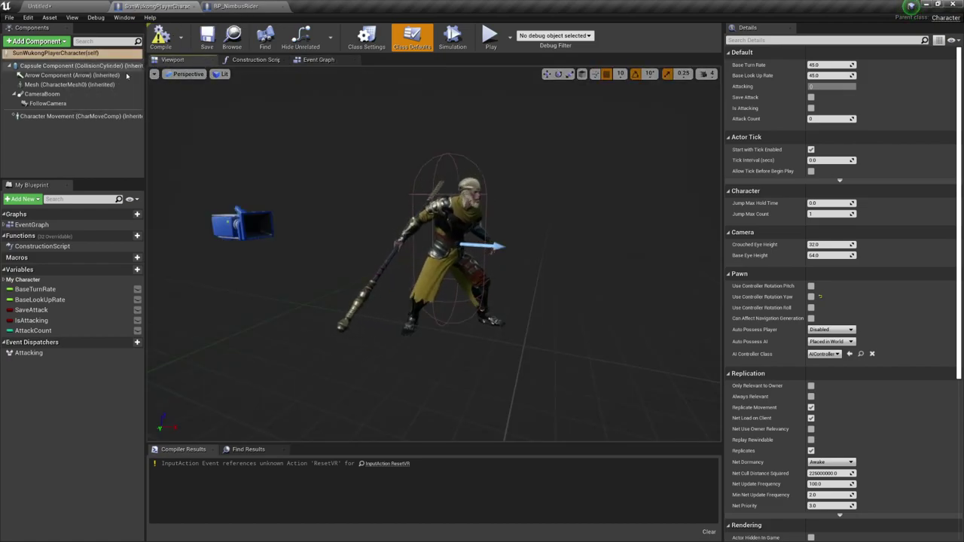
{"action": "left_click", "coordinate": [33, 42]}
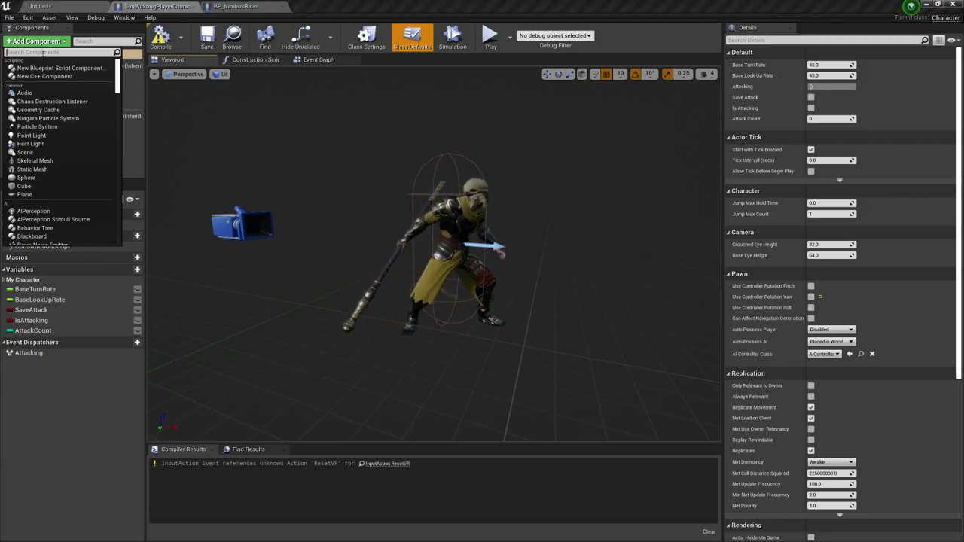
{"action": "type", "text": "ride"}
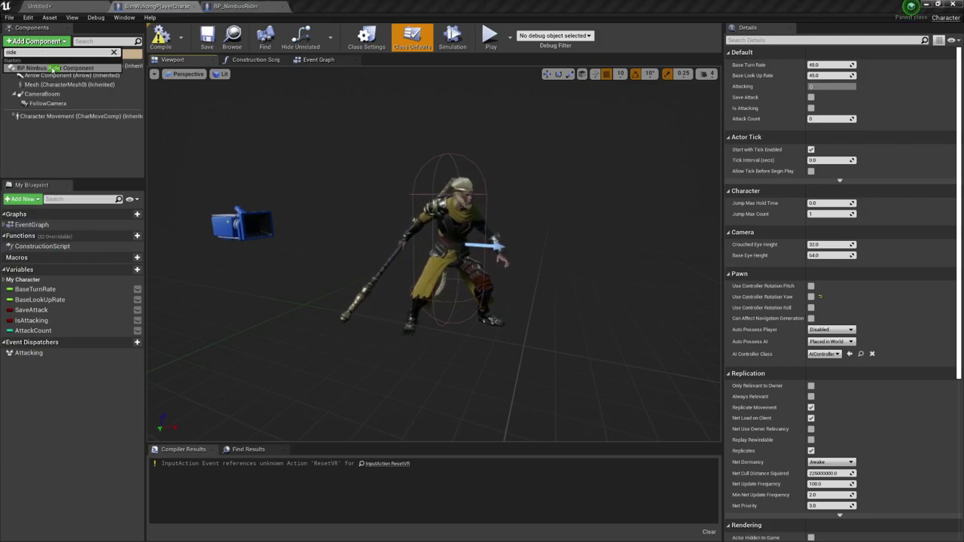
{"action": "left_click", "coordinate": [53, 68]}
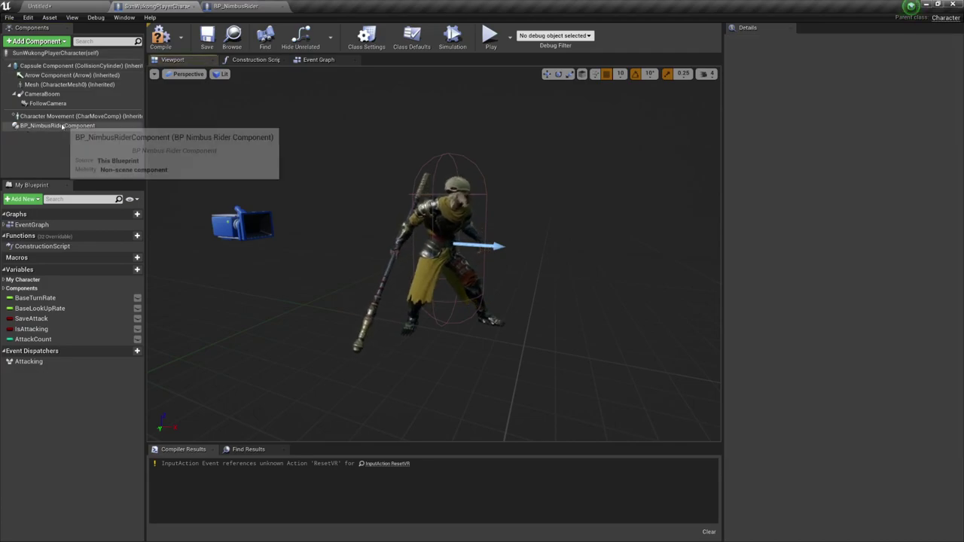
Step: Open SunWukongPlayerCharacter's event graph at the empty area below the Combo System Setup comment
{"action": "left_click", "coordinate": [253, 60]}
{"action": "left_click", "coordinate": [320, 59]}
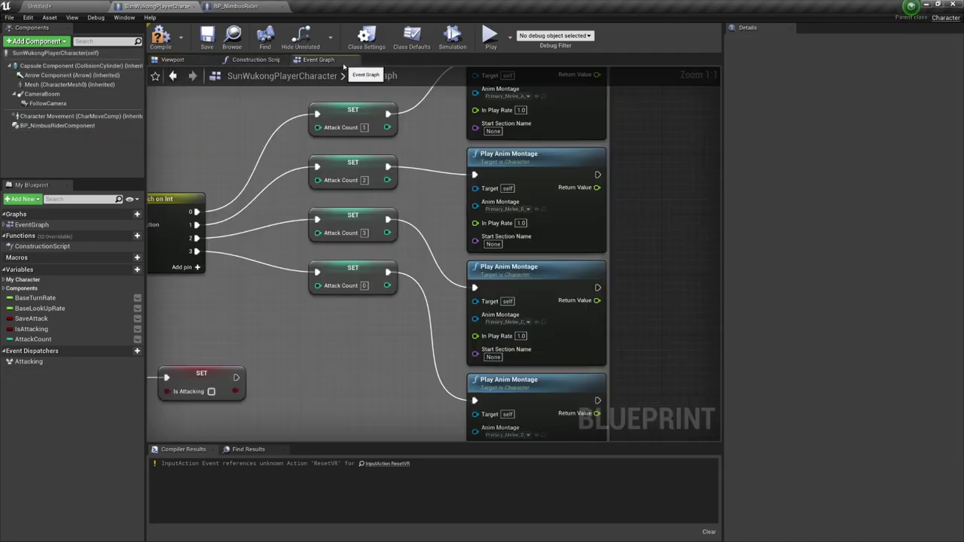
{"action": "scroll", "coordinate": [315, 175], "scroll_direction": "down", "scroll_amount": 6}
{"action": "right_click_drag", "start_coordinate": [280, 212], "coordinate": [471, 271]}
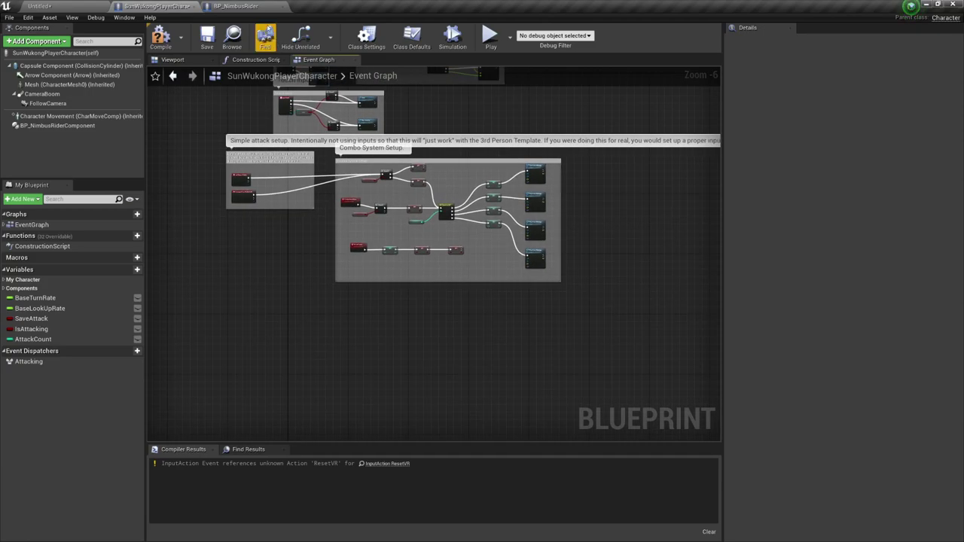
Step: Copy BP_NimbusRider's commented mount input and On Possess events into SunWukongPlayerCharacter's event graph, using Do Nothing for EnableCallingMount, and compile
{"action": "left_click", "coordinate": [241, 6]}
{"action": "left_click_drag", "start_coordinate": [202, 105], "coordinate": [652, 404]}
{"action": "right_click_drag", "start_coordinate": [593, 209], "coordinate": [576, 299]}
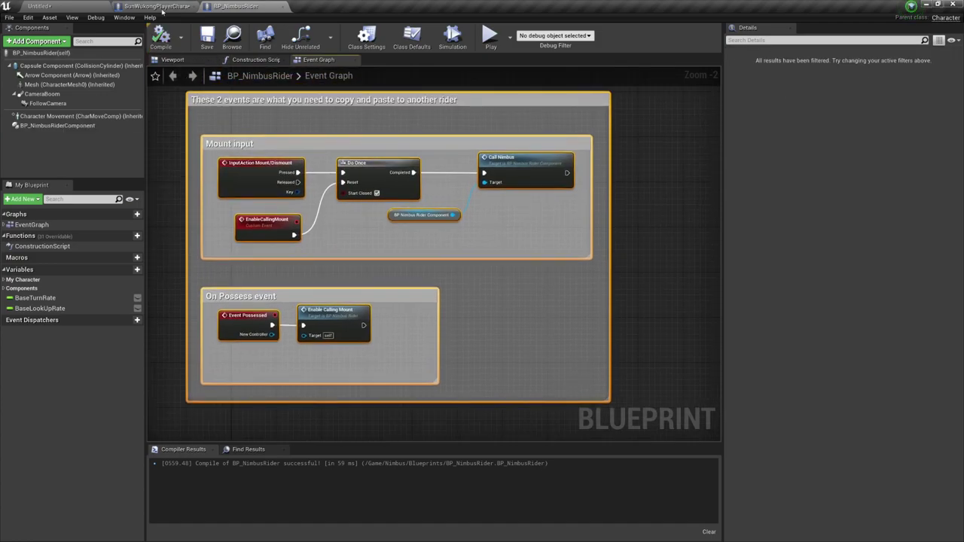
{"action": "left_click", "coordinate": [160, 7]}
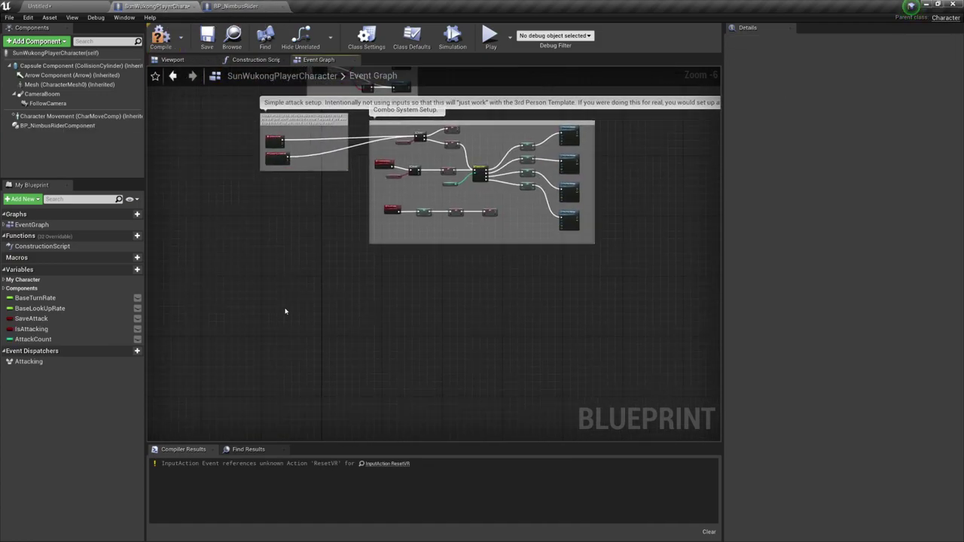
{"action": "key", "text": "ctrl+v"}
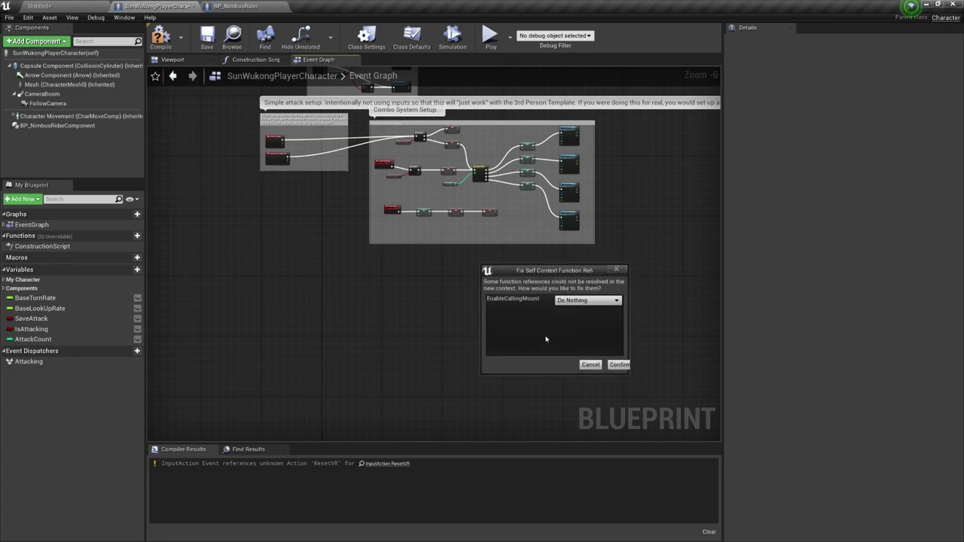
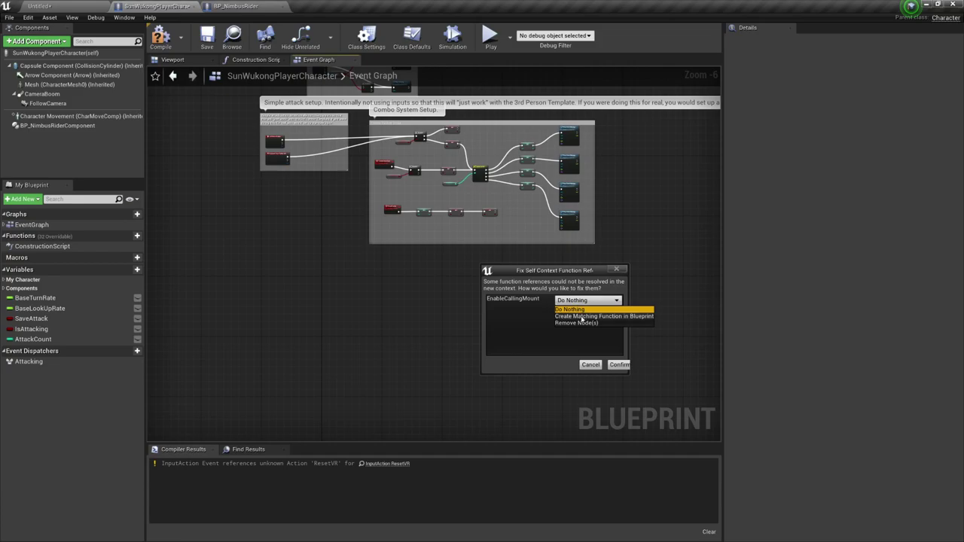
{"action": "left_click", "coordinate": [578, 312]}
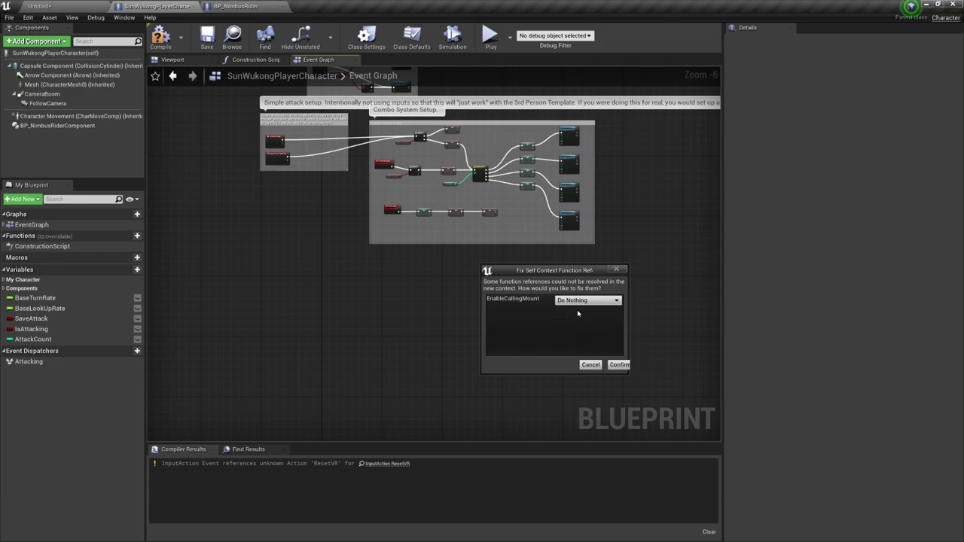
{"action": "left_click", "coordinate": [618, 366]}
{"action": "key", "text": "Home"}
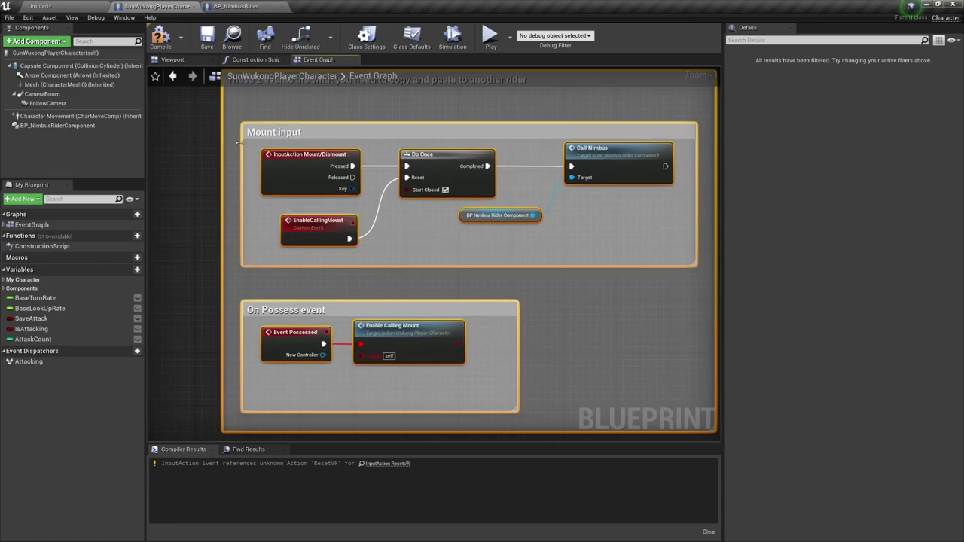
{"action": "left_click", "coordinate": [161, 36]}
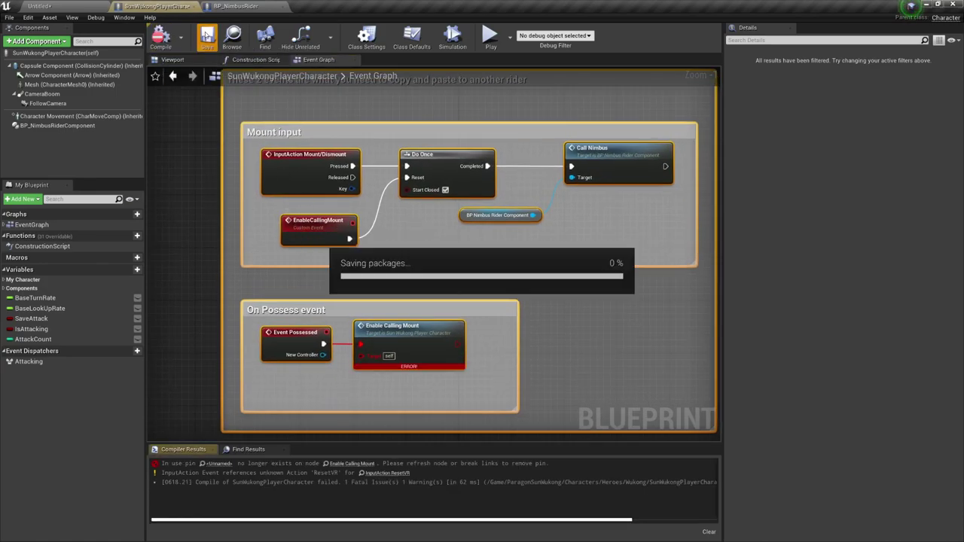
Step: Delete the broken Enable Calling Mount node beside Event Possessed and recompile the blueprint
{"action": "left_click", "coordinate": [399, 338]}
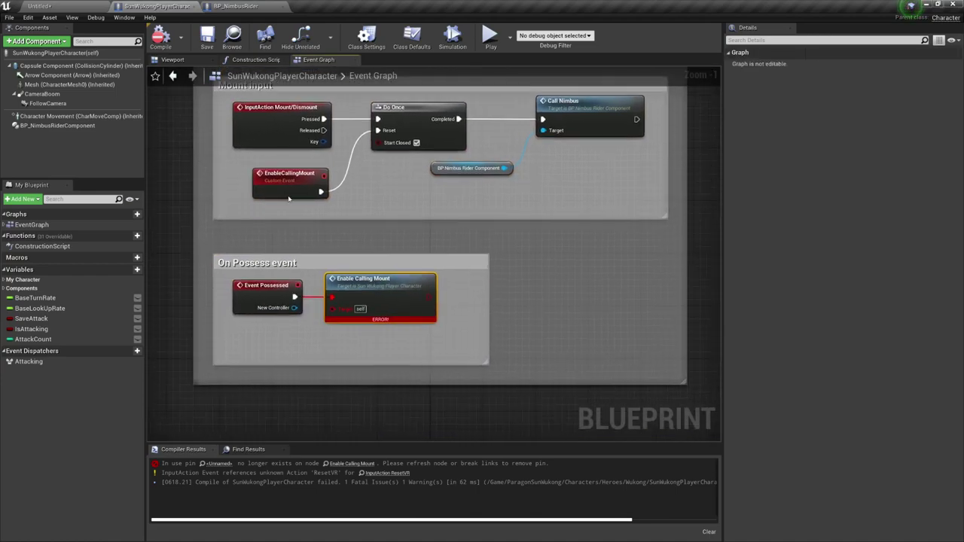
{"action": "left_click", "coordinate": [289, 197]}
{"action": "left_click_drag", "start_coordinate": [296, 296], "coordinate": [329, 339]}
{"action": "left_click", "coordinate": [373, 283]}
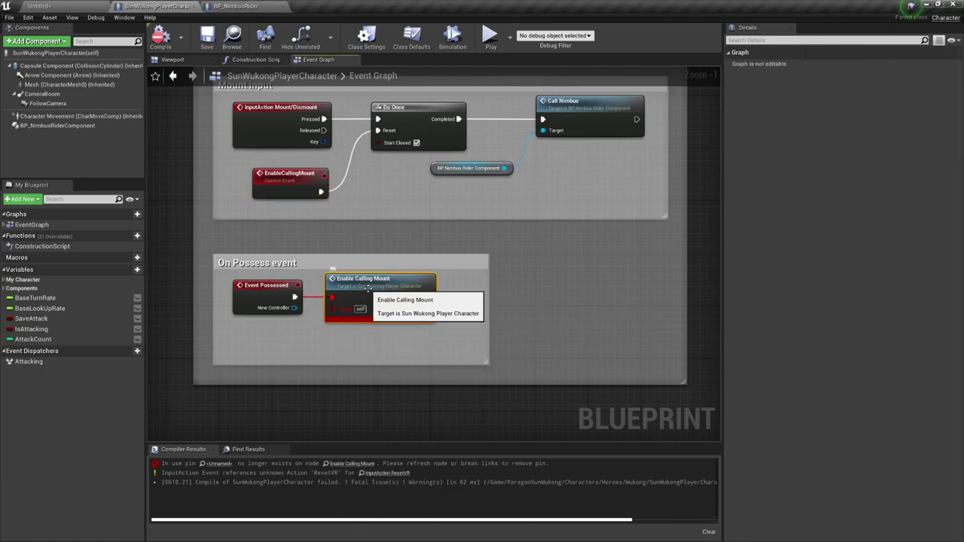
{"action": "key", "text": "Delete"}
{"action": "left_click", "coordinate": [160, 37]}
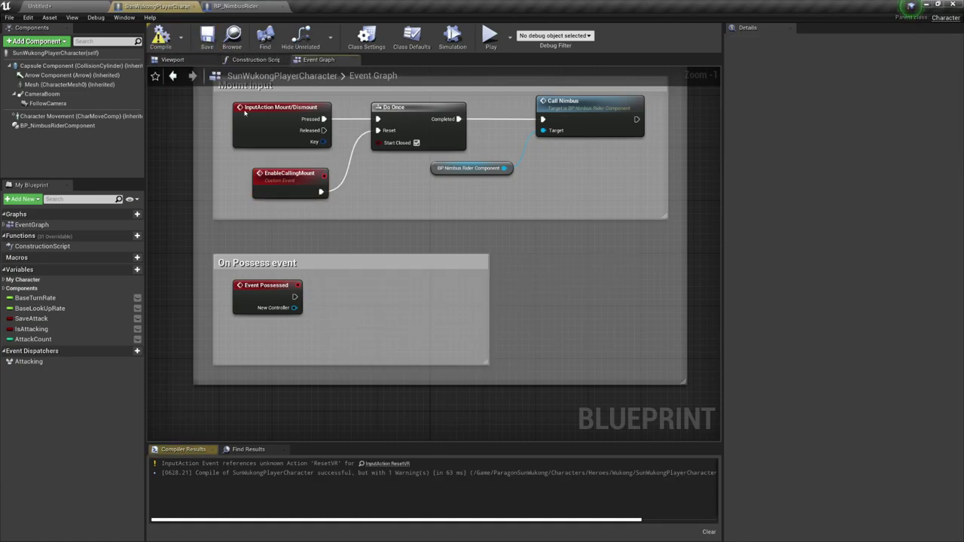
Step: Add a new Enable Calling Mount call, connect it to Event Possessed's execution output and compile the blueprint
{"action": "right_click", "coordinate": [310, 308]}
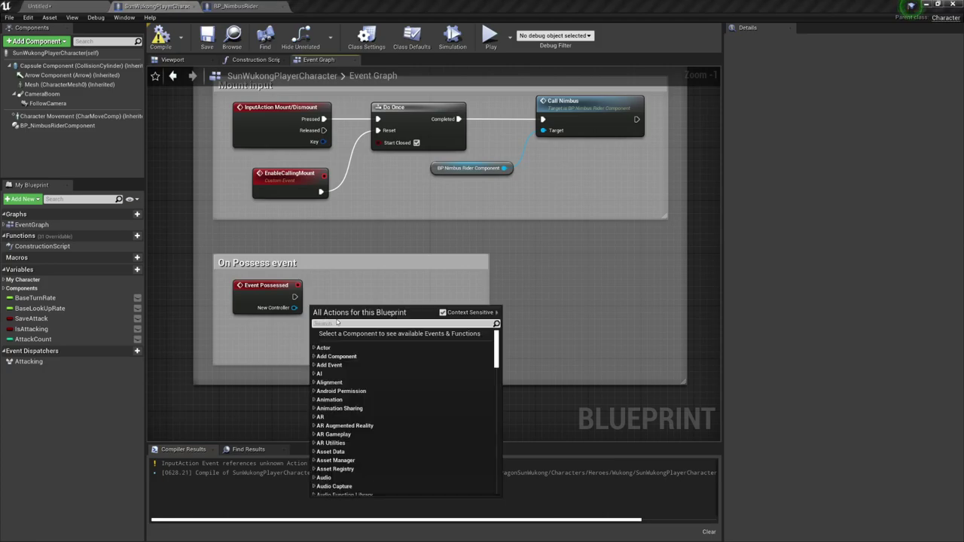
{"action": "type", "text": "enable call"}
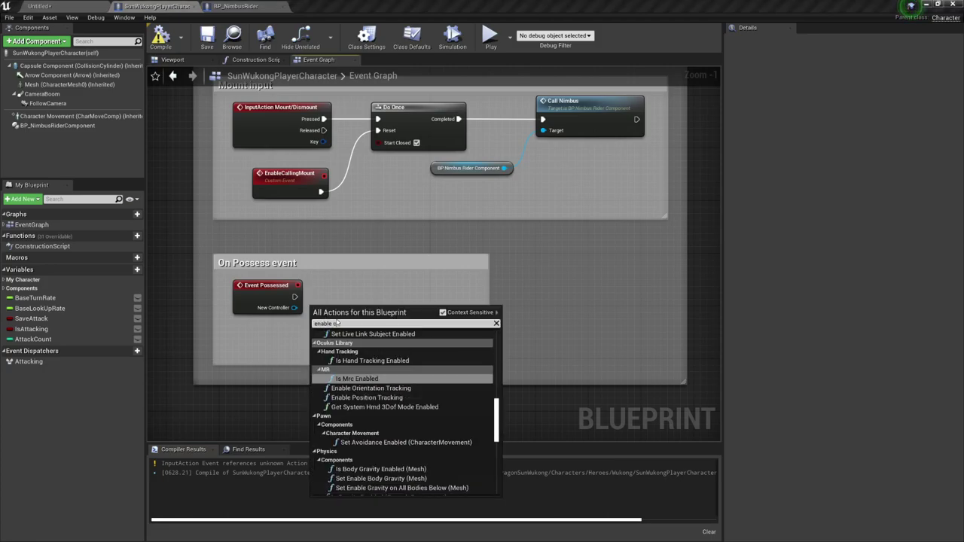
{"action": "key", "text": "Return"}
{"action": "left_click_drag", "start_coordinate": [295, 297], "coordinate": [364, 283]}
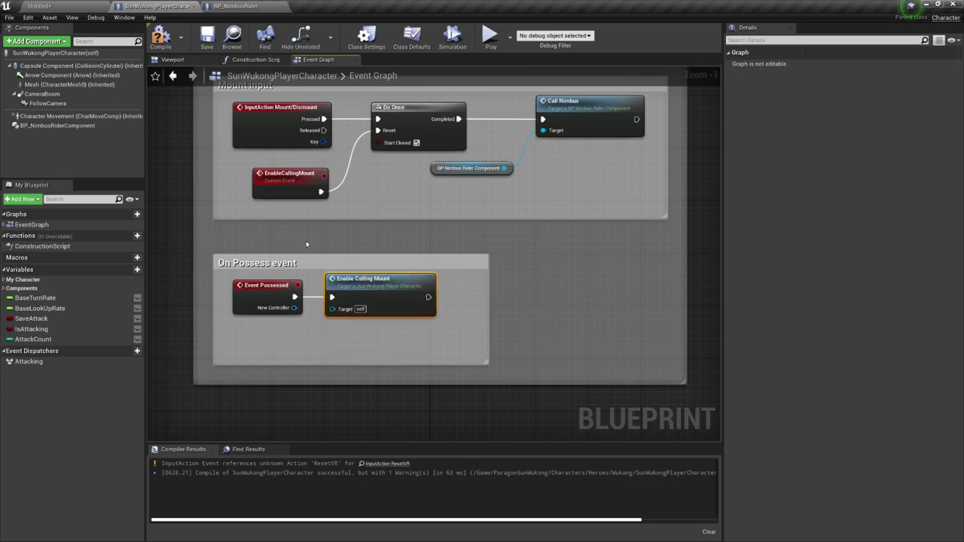
{"action": "left_click", "coordinate": [286, 185]}
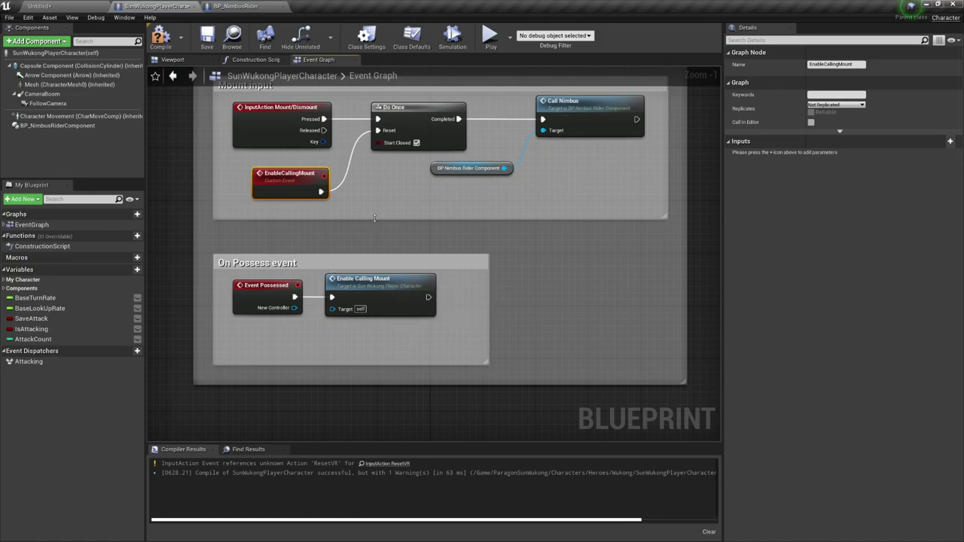
{"action": "right_click_drag", "start_coordinate": [399, 243], "coordinate": [407, 274]}
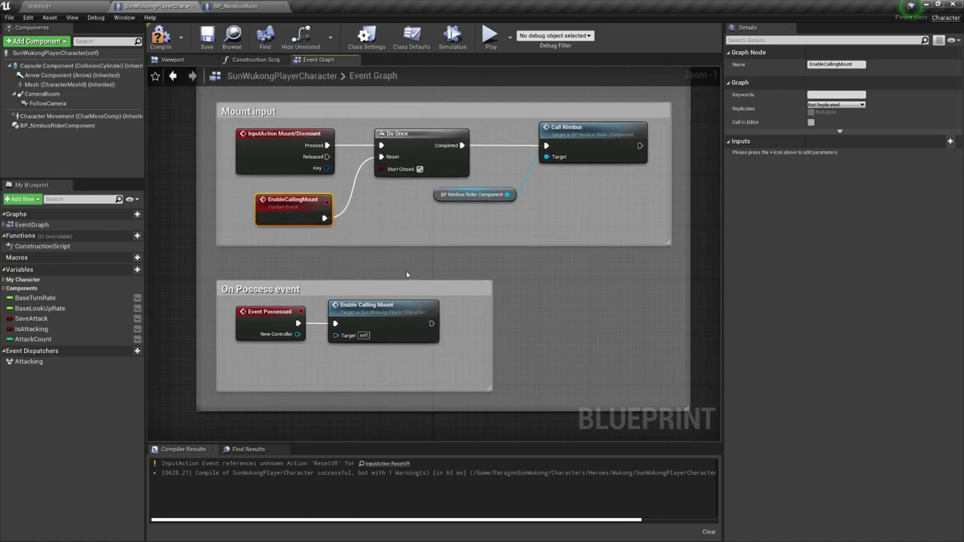
{"action": "left_click", "coordinate": [161, 37]}
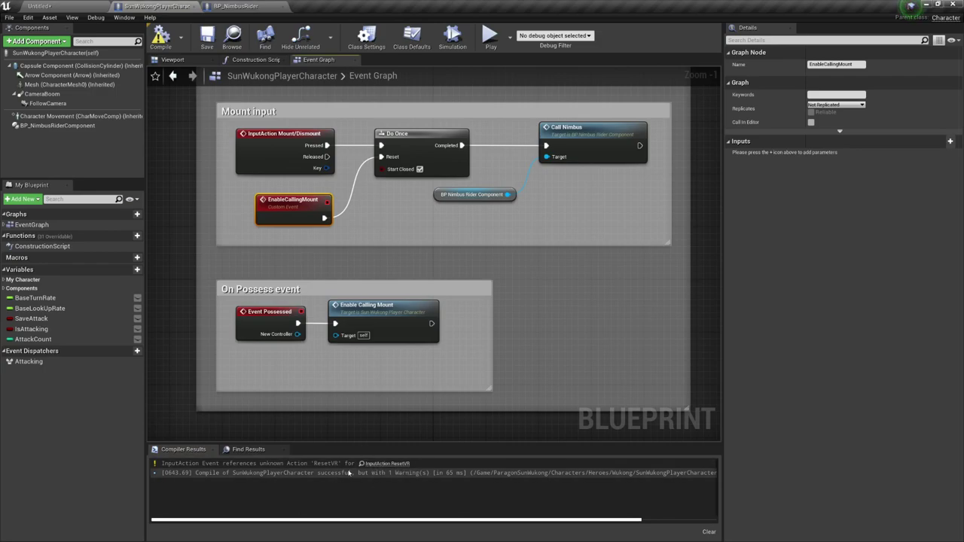
Step: Delete the InputAction ResetVR event with its Reset Orientation and Position node and comment, and recompile the blueprint
{"action": "left_click", "coordinate": [380, 464]}
{"action": "right_click_drag", "start_coordinate": [504, 128], "coordinate": [484, 211]}
{"action": "scroll", "coordinate": [411, 252], "scroll_direction": "up", "scroll_amount": 1}
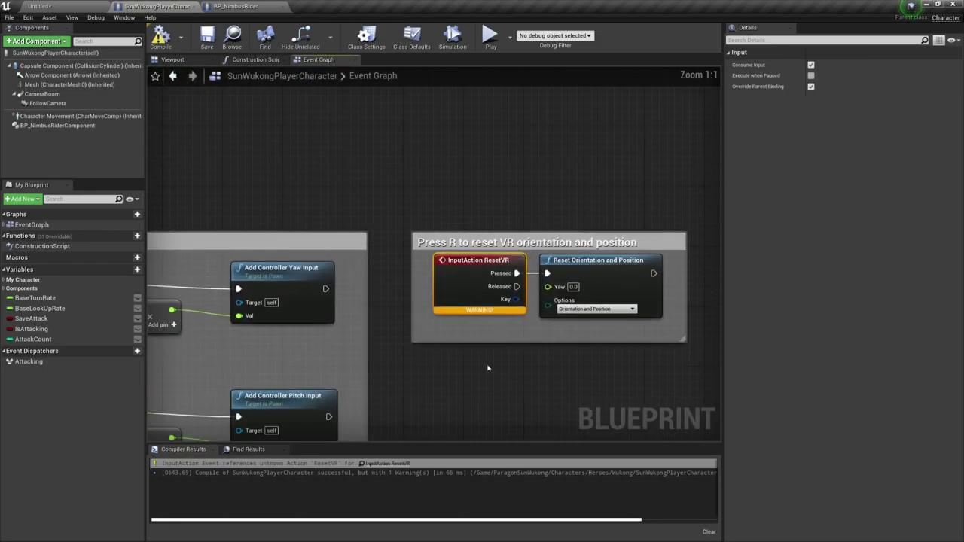
{"action": "right_click_drag", "start_coordinate": [489, 368], "coordinate": [422, 361]}
{"action": "left_click_drag", "start_coordinate": [358, 191], "coordinate": [626, 365]}
{"action": "key", "text": "Delete"}
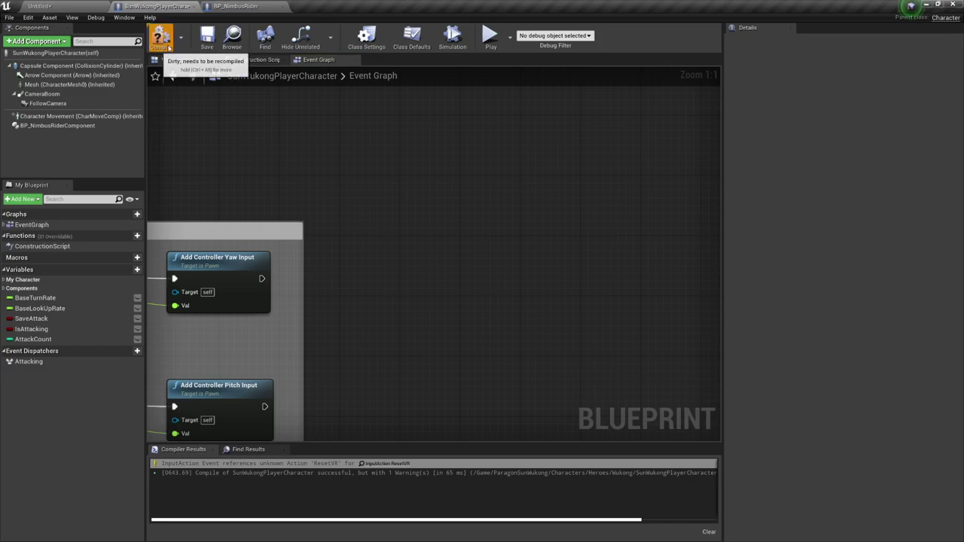
{"action": "left_click", "coordinate": [160, 36]}
Step: Review the copied mount input and On Possess events in SunWukongPlayerCharacter's event graph
{"action": "right_click_drag", "start_coordinate": [394, 189], "coordinate": [472, 256]}
{"action": "scroll", "coordinate": [472, 256], "scroll_direction": "down", "scroll_amount": 6}
{"action": "right_click_drag", "start_coordinate": [338, 433], "coordinate": [315, 173]}
{"action": "scroll", "coordinate": [334, 246], "scroll_direction": "up", "scroll_amount": 3}
{"action": "right_click_drag", "start_coordinate": [306, 247], "coordinate": [390, 294]}
{"action": "scroll", "coordinate": [389, 295], "scroll_direction": "up", "scroll_amount": 1}
{"action": "scroll", "coordinate": [390, 295], "scroll_direction": "down", "scroll_amount": 1}
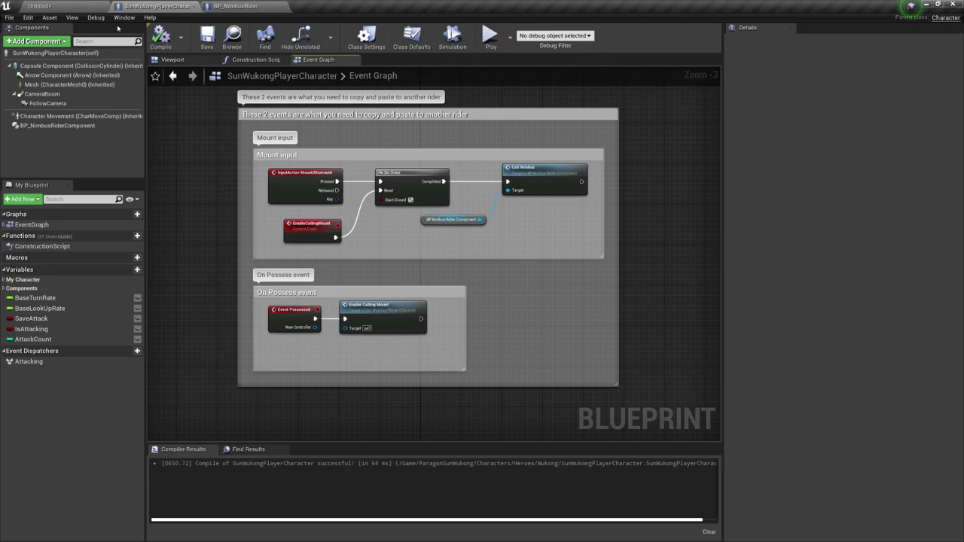
Step: Play-test the level by calling the Nimbus, flying Sun Wukong around the floor and dismounting, and end the session
{"action": "left_click", "coordinate": [88, 8]}
{"action": "left_click", "coordinate": [558, 36]}
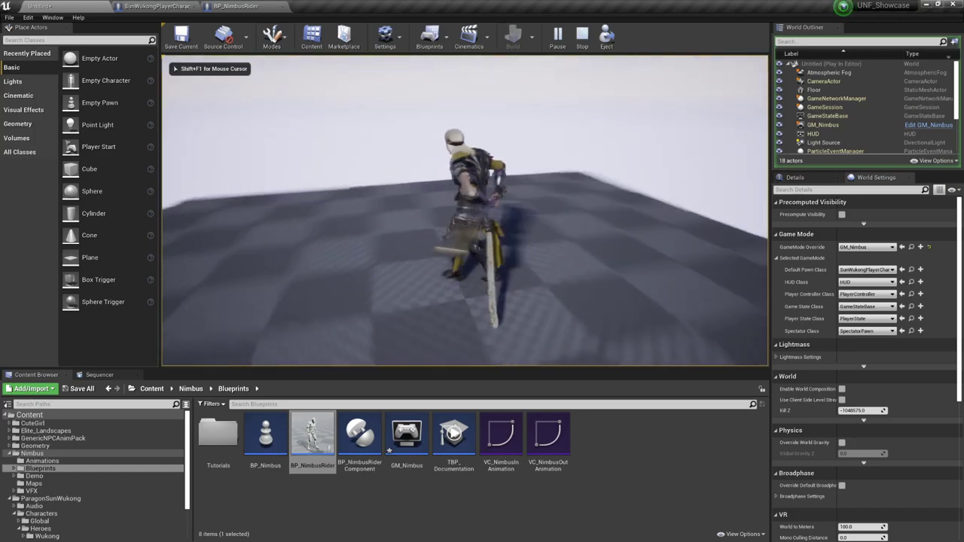
{"action": "key", "text": "f"}
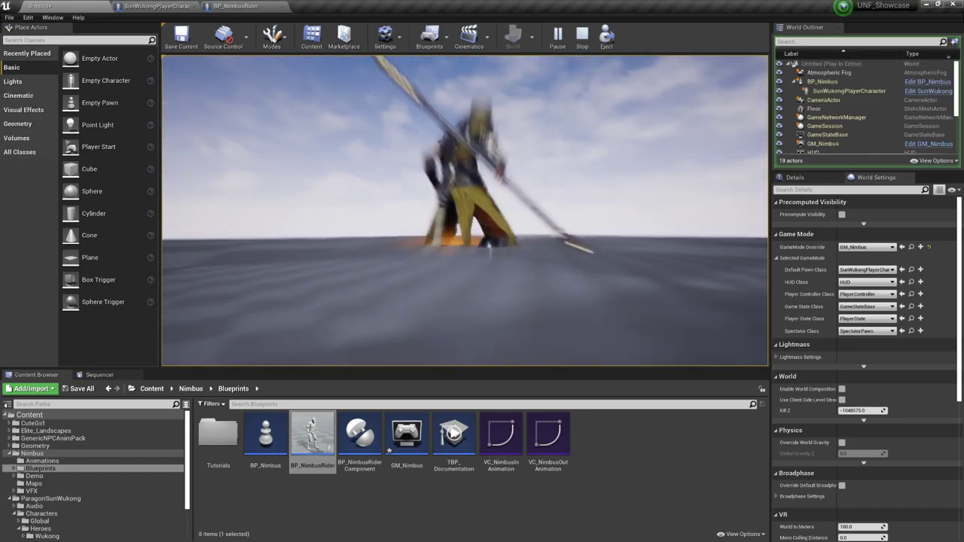
{"action": "key", "text": "d"}
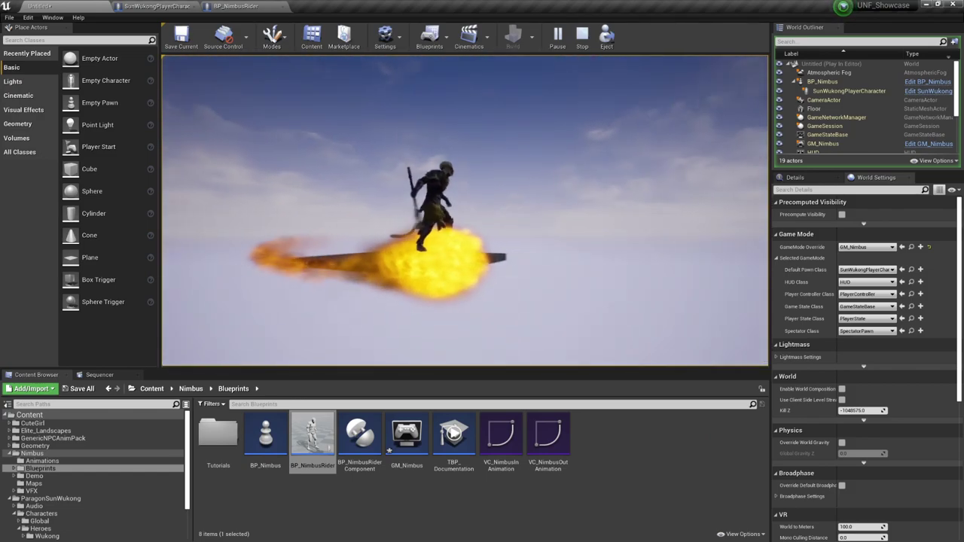
{"action": "key", "text": "a"}
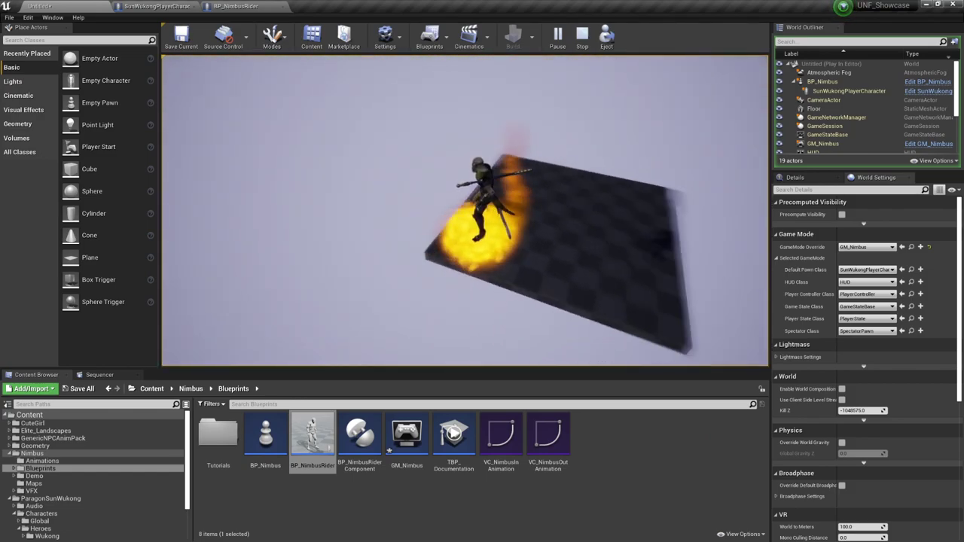
{"action": "key", "text": "d"}
{"action": "key", "text": "a"}
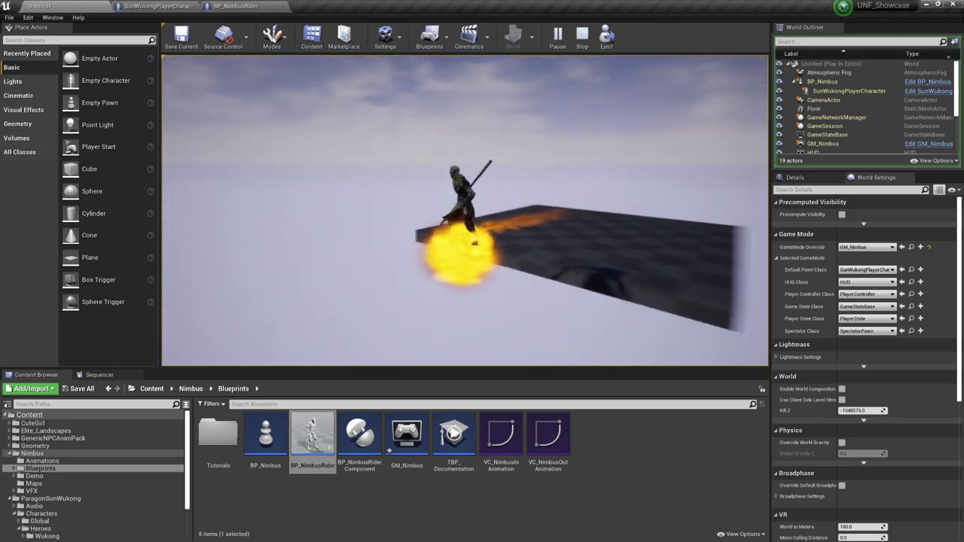
{"action": "key", "text": "d"}
{"action": "key", "text": "w"}
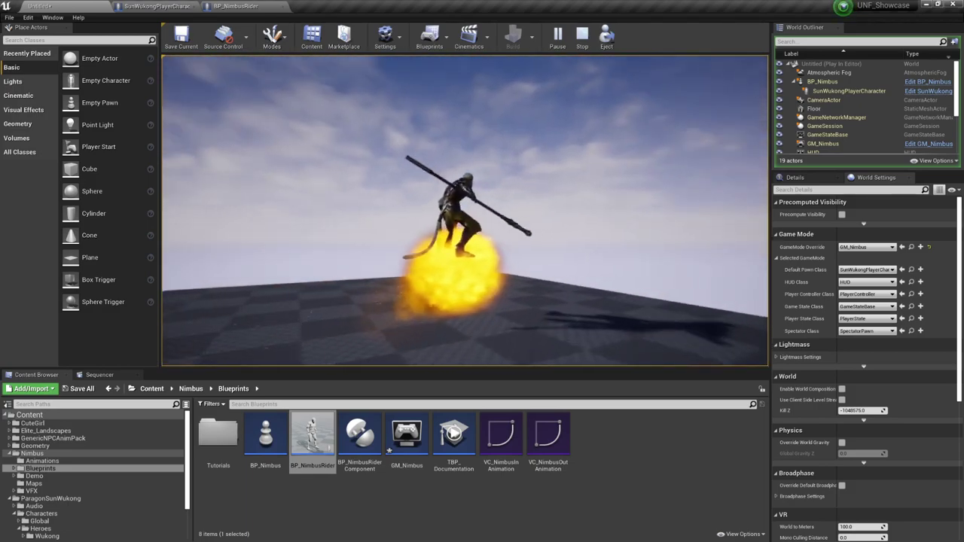
{"action": "key", "text": "a"}
{"action": "key", "text": "d"}
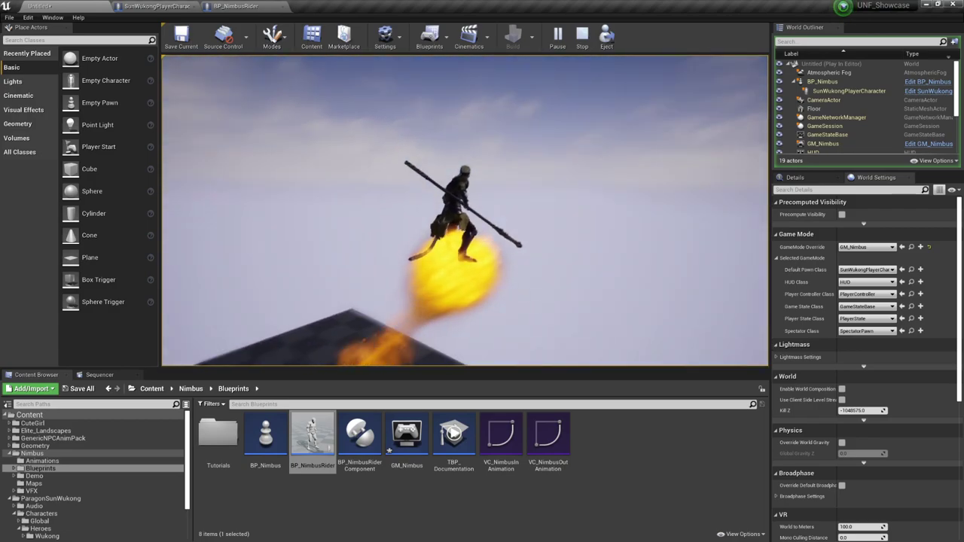
{"action": "key", "text": "a"}
{"action": "key", "text": "w"}
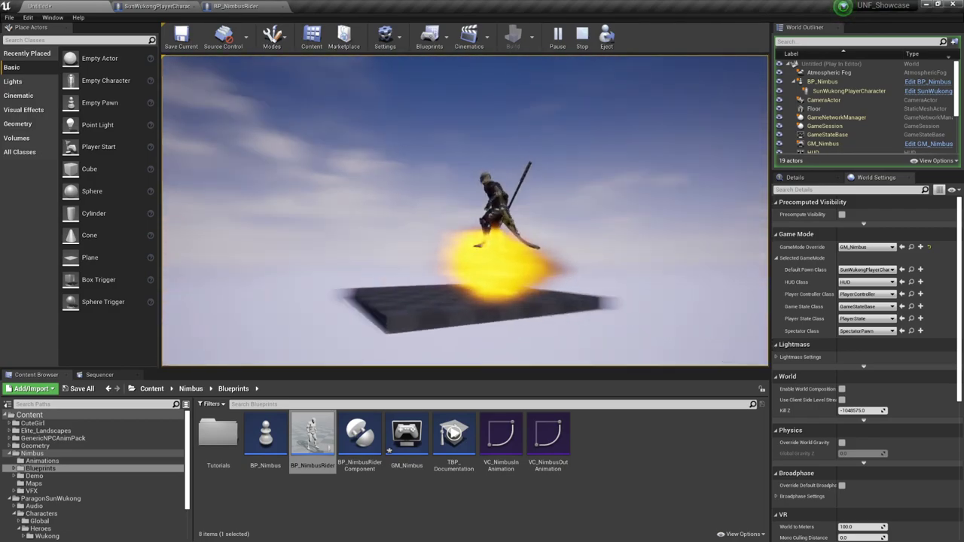
{"action": "key", "text": "d"}
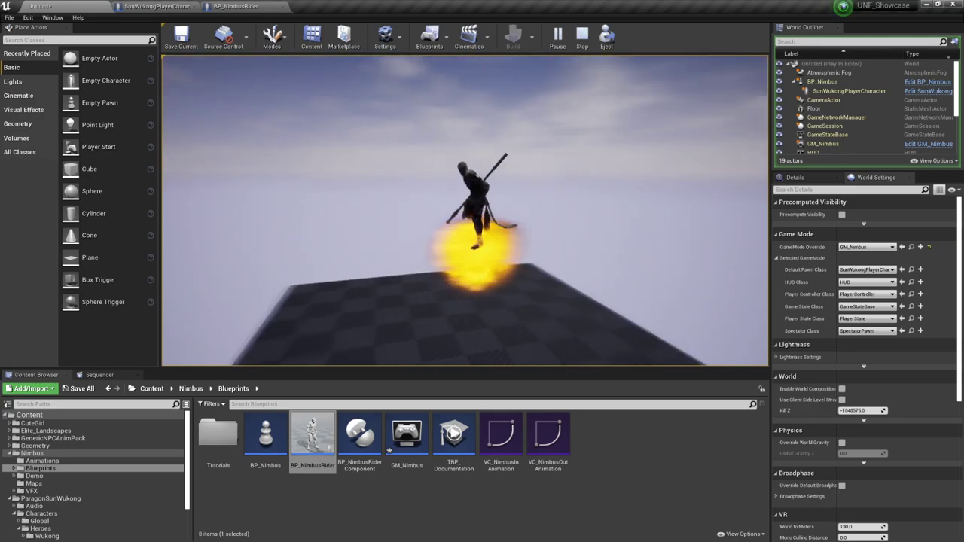
{"action": "key", "text": "d"}
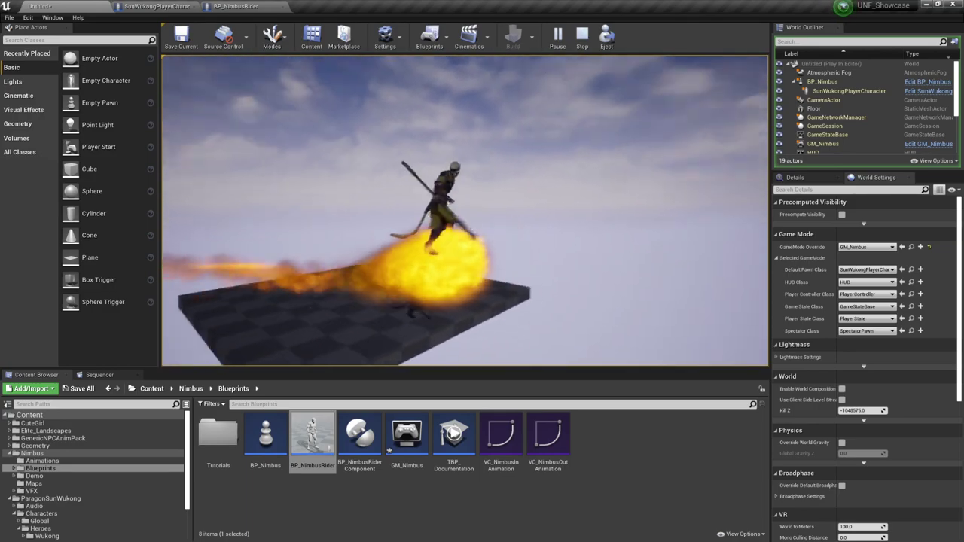
{"action": "key", "text": "w"}
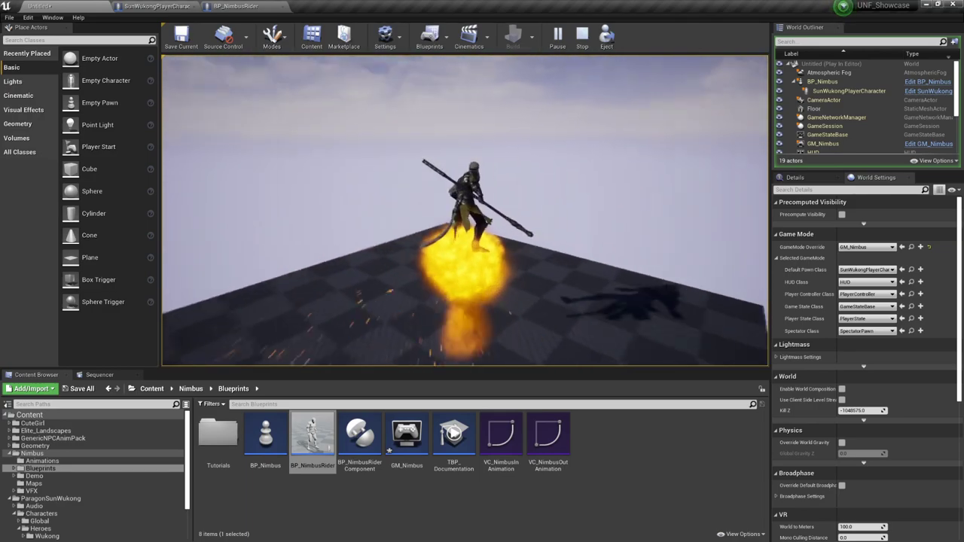
{"action": "key", "text": "space"}
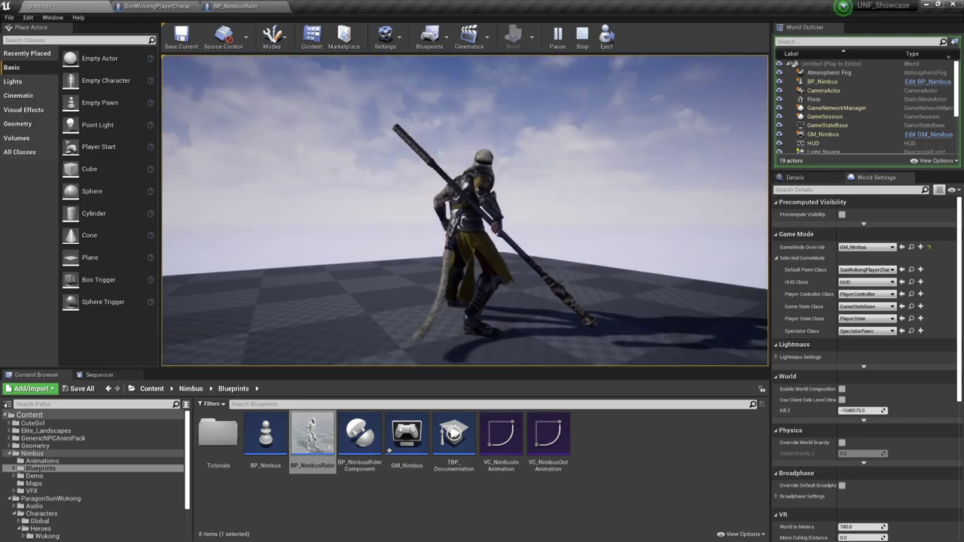
{"action": "key", "text": "Escape"}
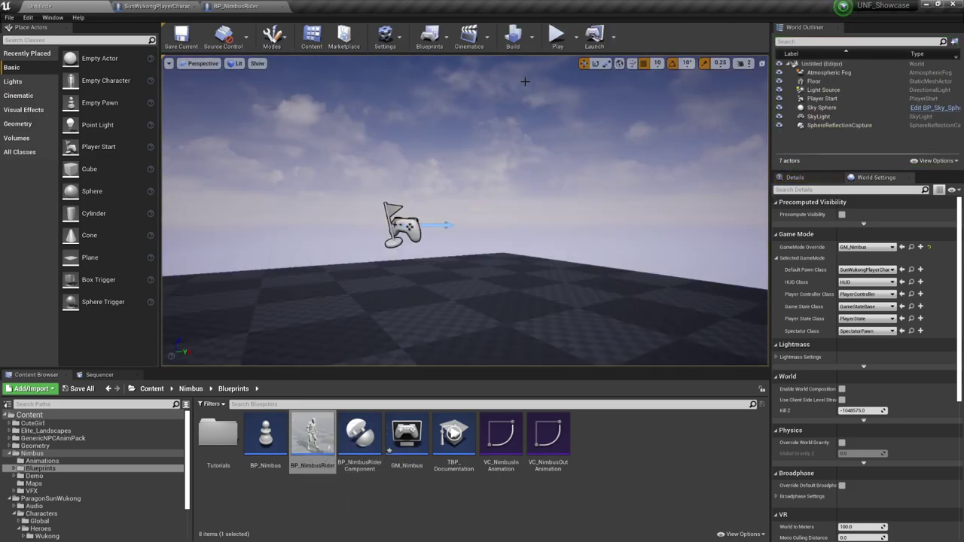
Step: Focus the view on the Floor, play-test the level by flying Sun Wukong on the Nimbus, and end the session
{"action": "left_click", "coordinate": [452, 259]}
{"action": "key", "text": "f"}
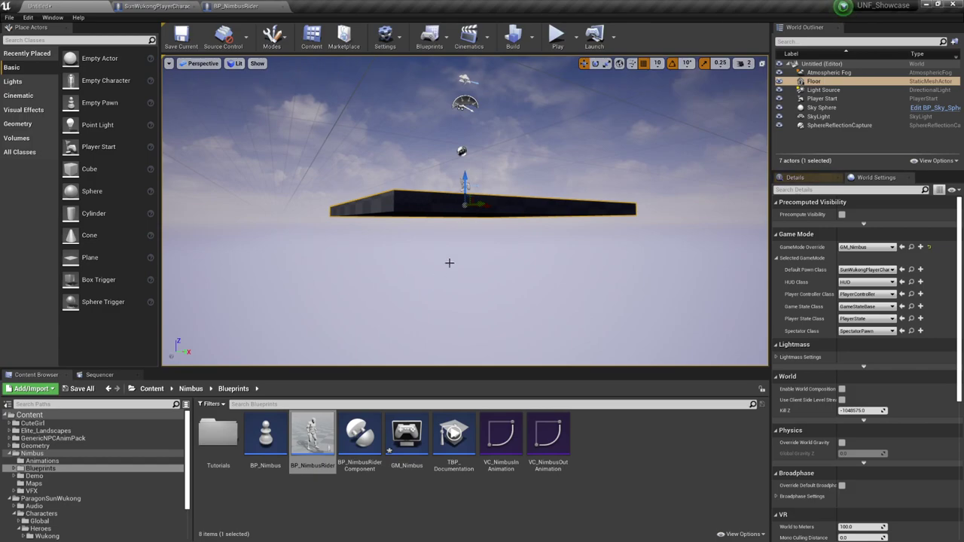
{"action": "left_click", "coordinate": [557, 37]}
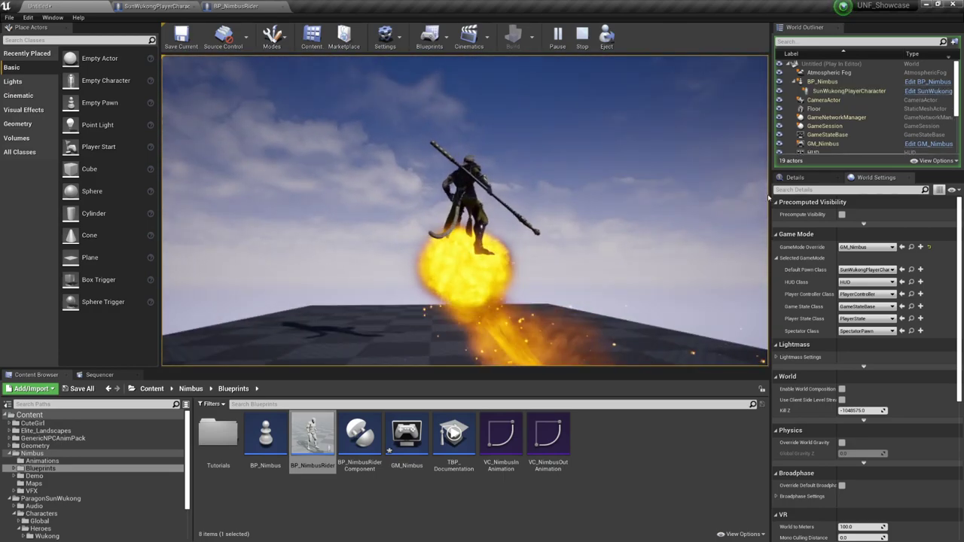
{"action": "key", "text": "Escape"}
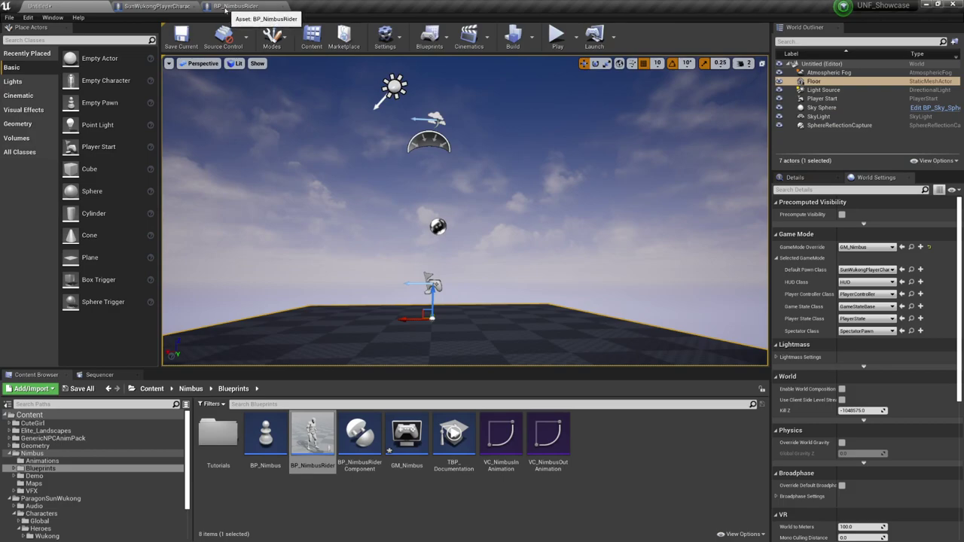
Step: Set Jump Z Velocity to 600 on SunWukongPlayerCharacter's Character Movement component
{"action": "left_click", "coordinate": [182, 7]}
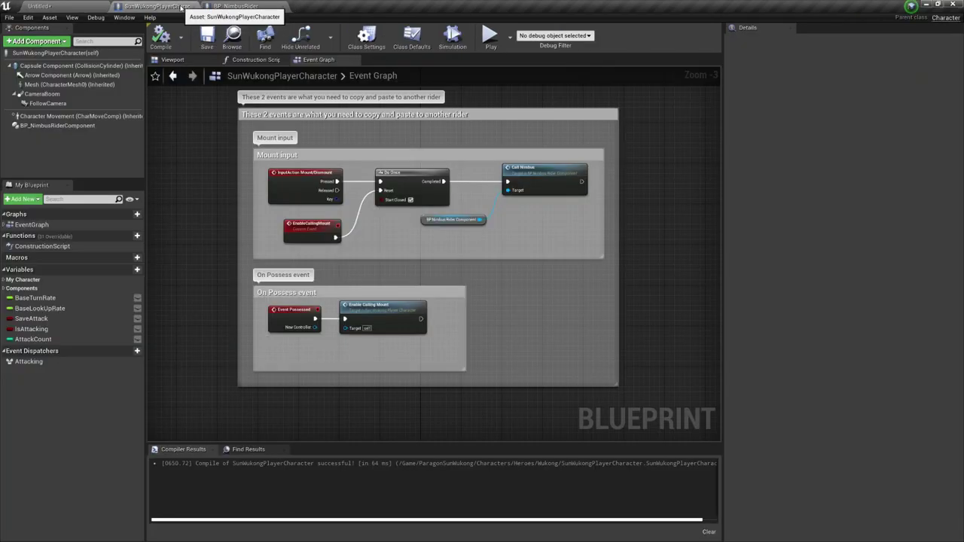
{"action": "left_click", "coordinate": [52, 118]}
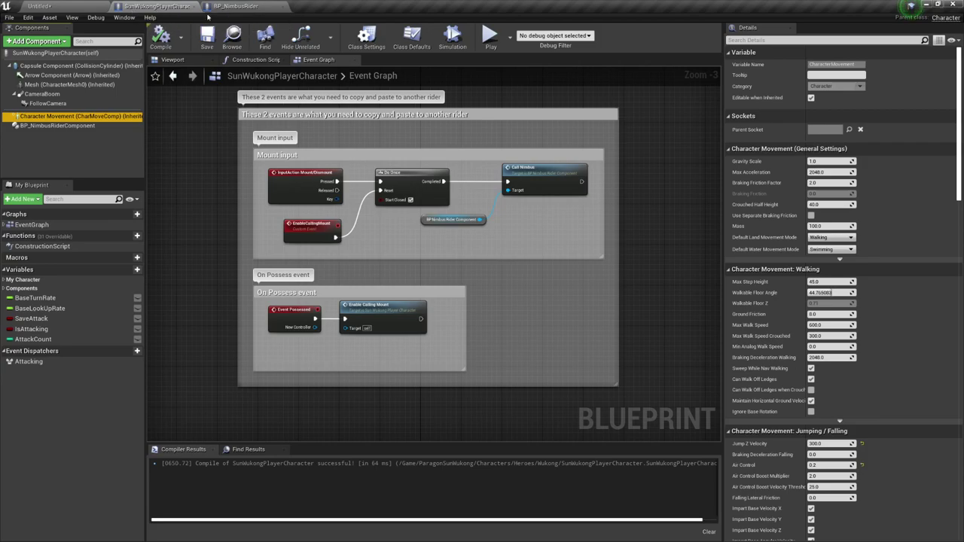
{"action": "left_click", "coordinate": [774, 40]}
{"action": "type", "text": "jump"}
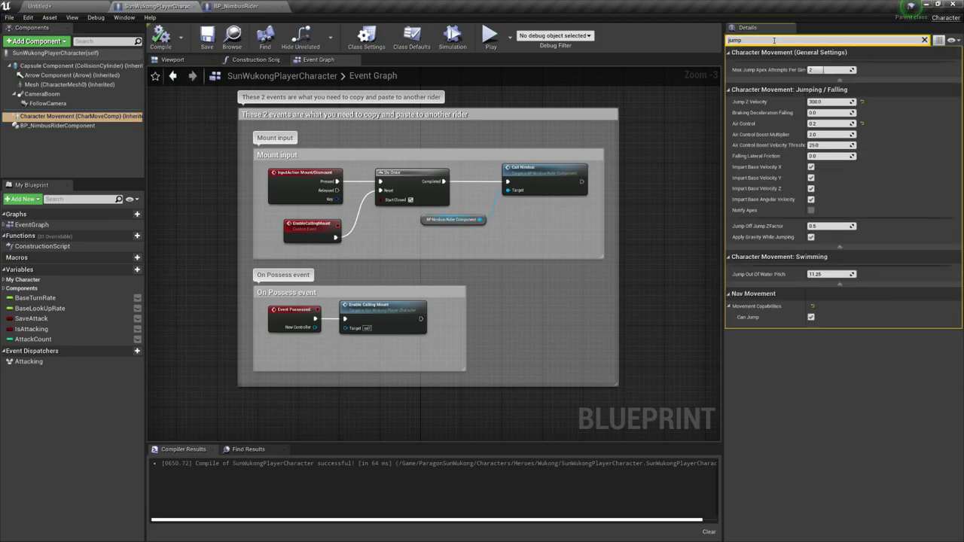
{"action": "left_click", "coordinate": [863, 104]}
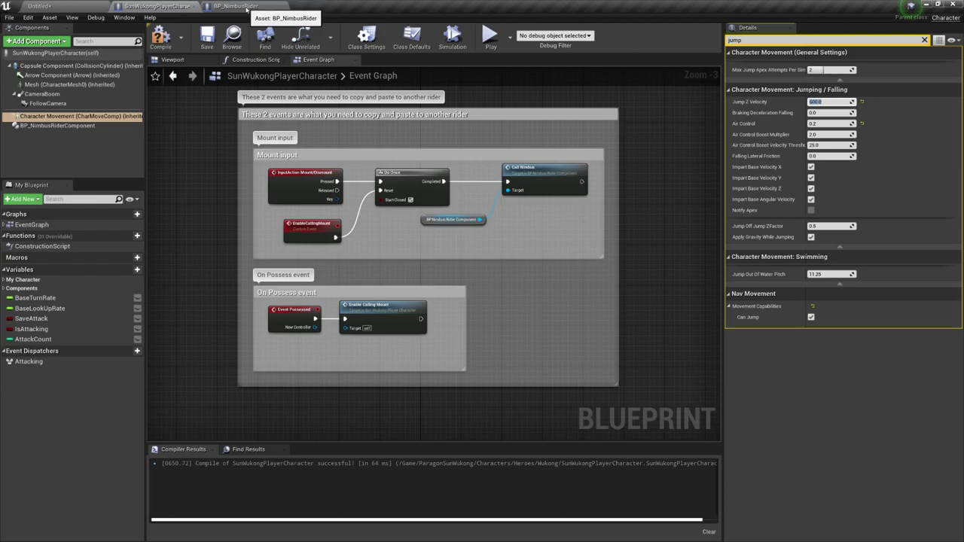
Step: Check the jump settings of BP_NimbusRider's Character Movement component for comparison
{"action": "left_click", "coordinate": [246, 8]}
{"action": "left_click", "coordinate": [75, 116]}
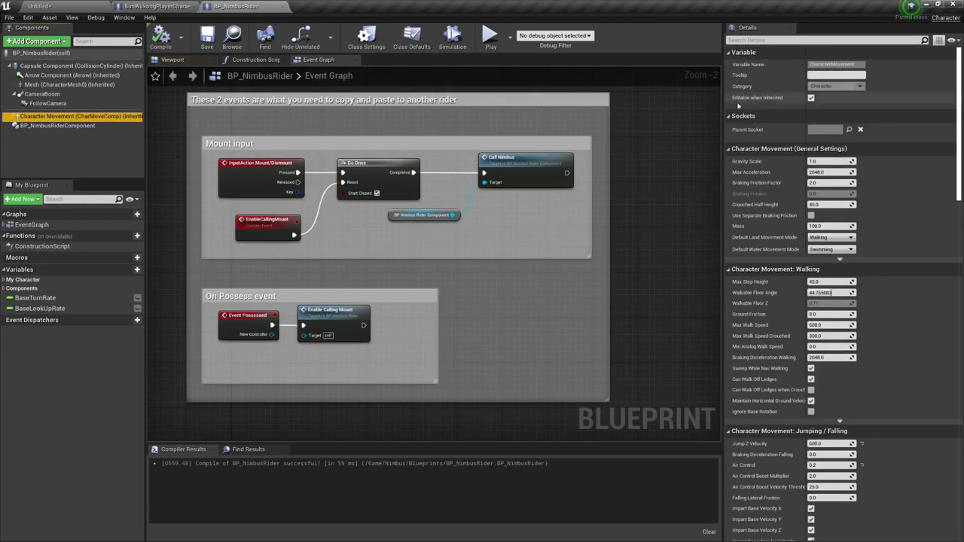
{"action": "left_click", "coordinate": [775, 41]}
{"action": "type", "text": "jum"}
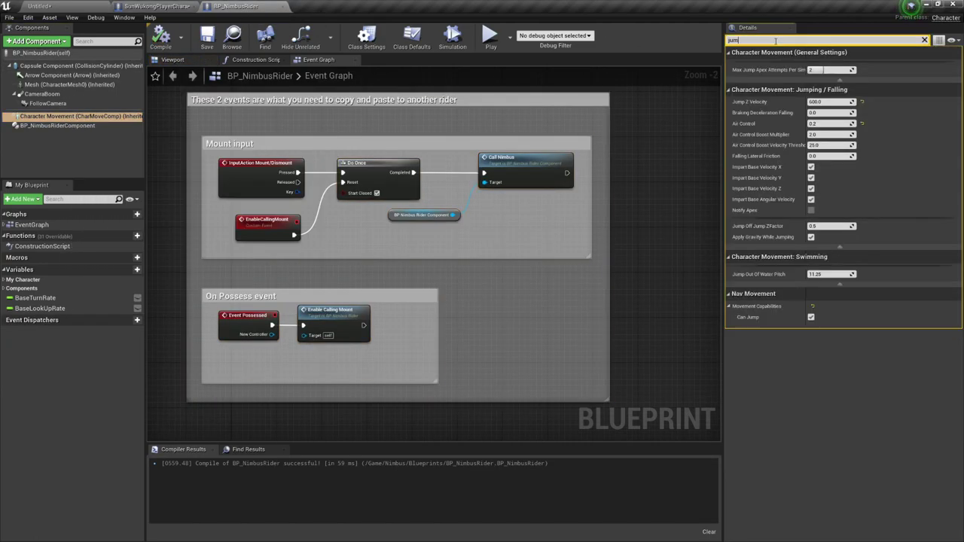
Step: Play-test the level by calling the Nimbus with Sun Wukong, flying over the floor, and end the session
{"action": "left_click", "coordinate": [70, 6]}
{"action": "left_click", "coordinate": [558, 36]}
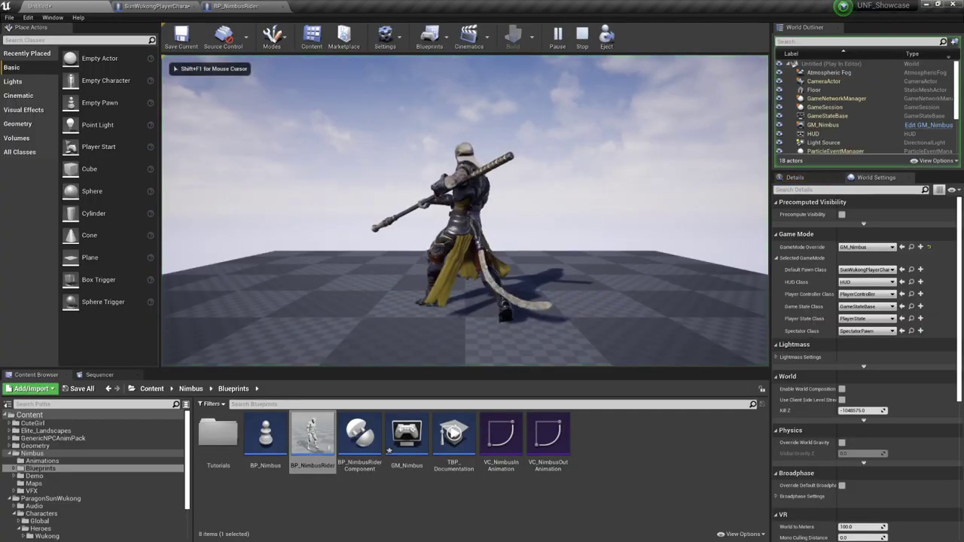
{"action": "key", "text": "f"}
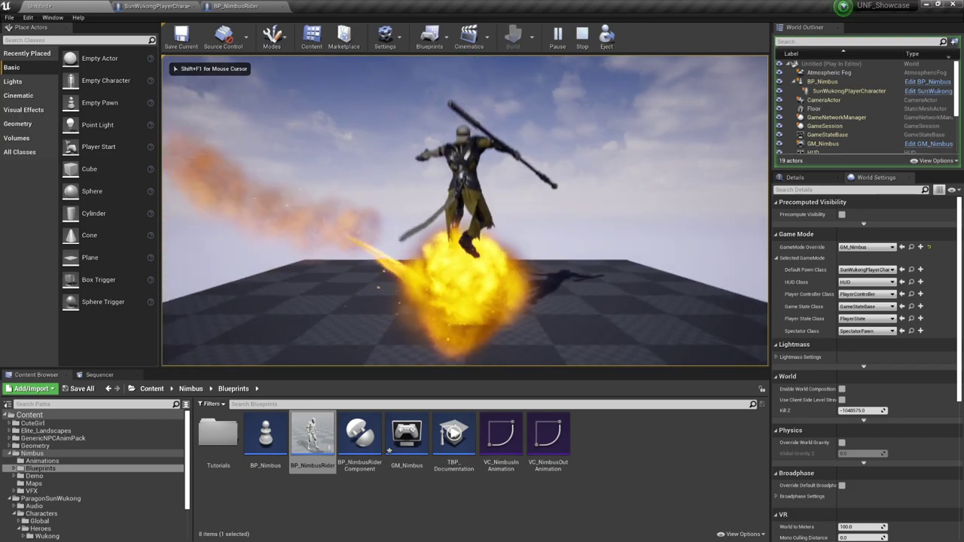
{"action": "key", "text": "w"}
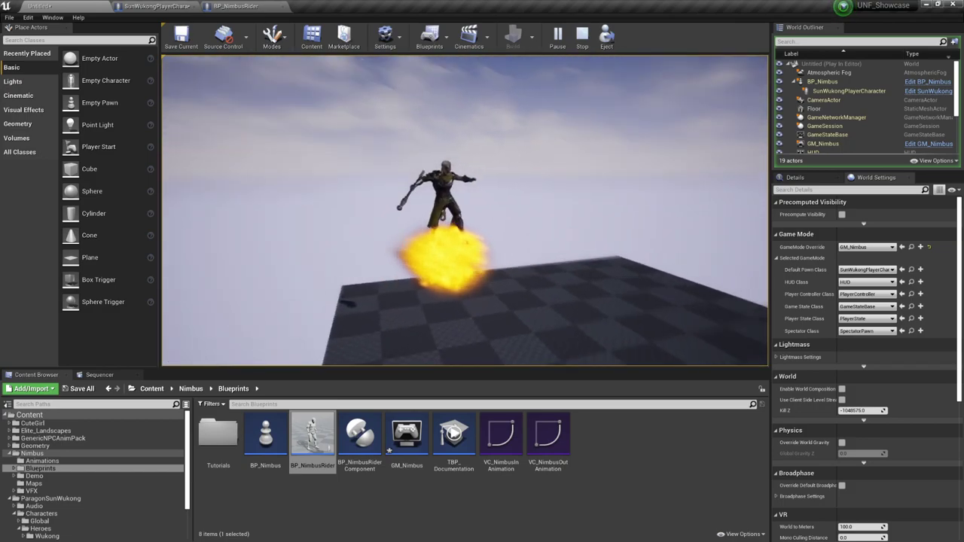
{"action": "key", "text": "Escape"}
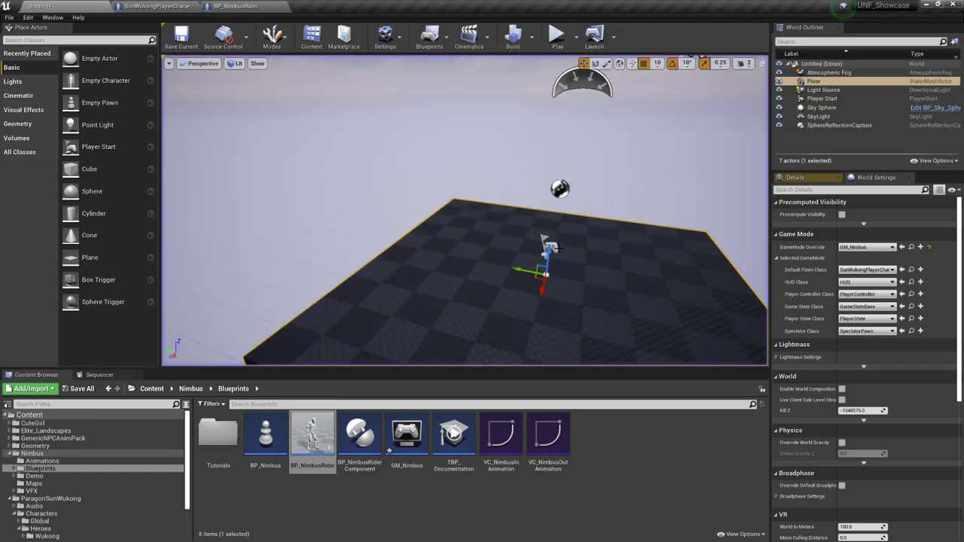
Step: Open the ABP_NimbusRider animation blueprint from the Nimbus Animations folder
{"action": "left_click", "coordinate": [41, 461]}
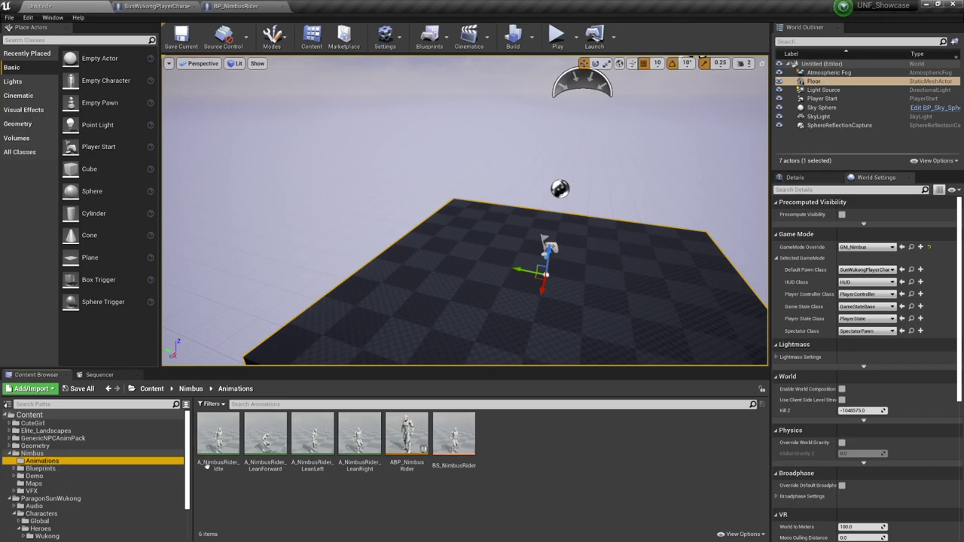
{"action": "left_click", "coordinate": [416, 439]}
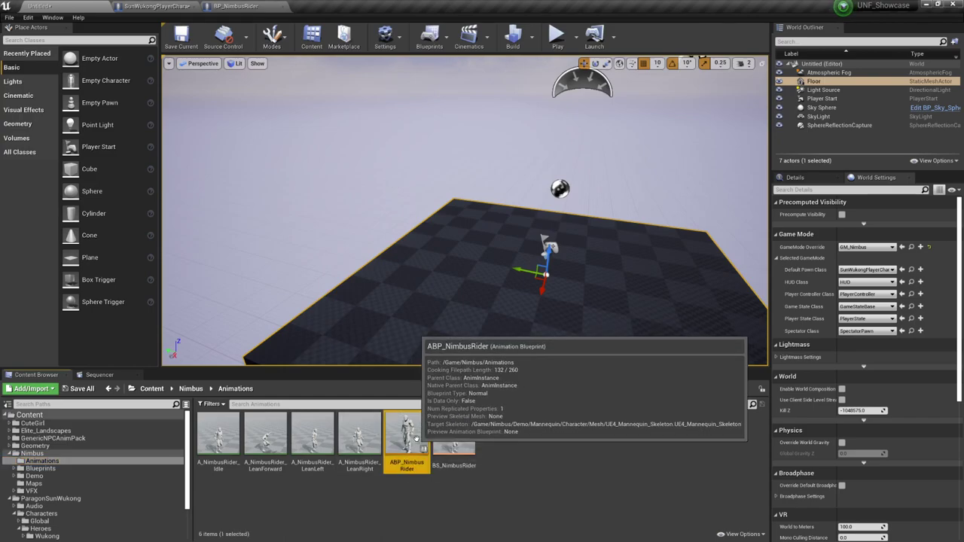
{"action": "double_click", "coordinate": [416, 439]}
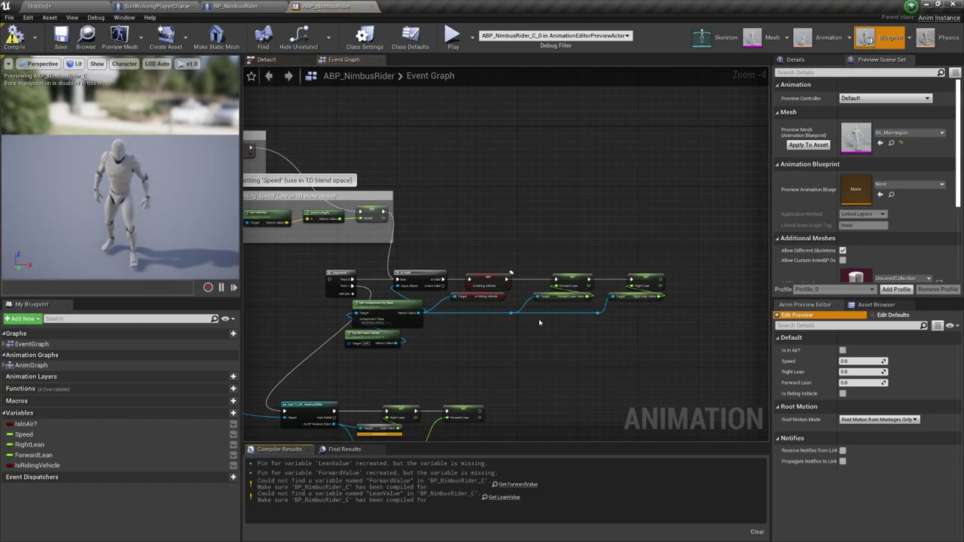
Step: Examine ABP_NimbusRider's event graph, comparing the rider component chain with the Cast To BP_NimbusRider chain
{"action": "right_click_drag", "start_coordinate": [441, 254], "coordinate": [585, 210]}
{"action": "right_click_drag", "start_coordinate": [553, 347], "coordinate": [412, 266]}
{"action": "scroll", "coordinate": [441, 312], "scroll_direction": "down", "scroll_amount": 2}
{"action": "scroll", "coordinate": [407, 319], "scroll_direction": "up", "scroll_amount": 3}
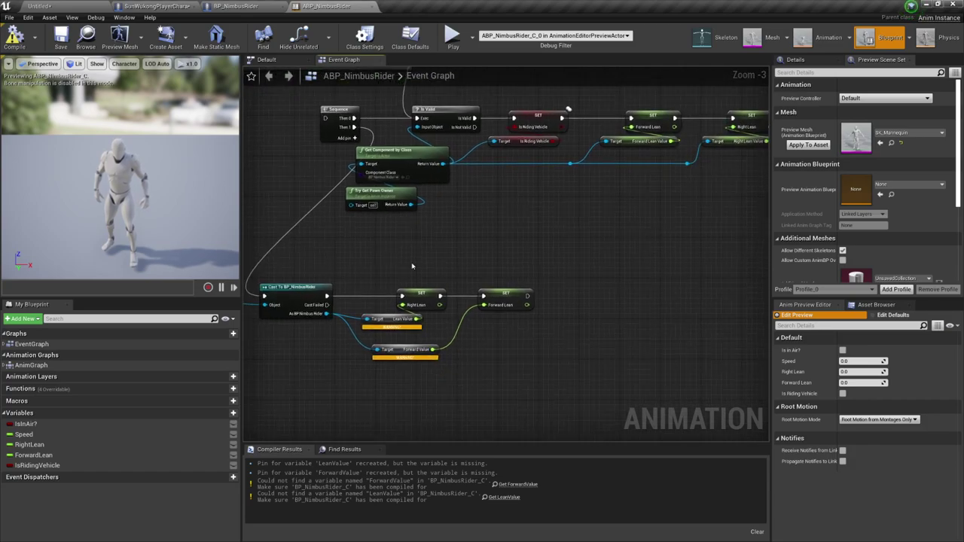
{"action": "right_click_drag", "start_coordinate": [252, 209], "coordinate": [490, 260]}
{"action": "right_click_drag", "start_coordinate": [473, 212], "coordinate": [296, 311]}
{"action": "right_click_drag", "start_coordinate": [504, 366], "coordinate": [484, 247]}
{"action": "scroll", "coordinate": [326, 264], "scroll_direction": "down", "scroll_amount": 1}
{"action": "right_click_drag", "start_coordinate": [326, 264], "coordinate": [539, 344]}
{"action": "scroll", "coordinate": [345, 285], "scroll_direction": "up", "scroll_amount": 1}
{"action": "right_click_drag", "start_coordinate": [405, 279], "coordinate": [566, 407]}
Step: Delete the Cast To BP_NimbusRider chain and the Sequence node, run the Speed setter directly into Is Valid, and compile and save
{"action": "right_click_drag", "start_coordinate": [426, 346], "coordinate": [447, 324]}
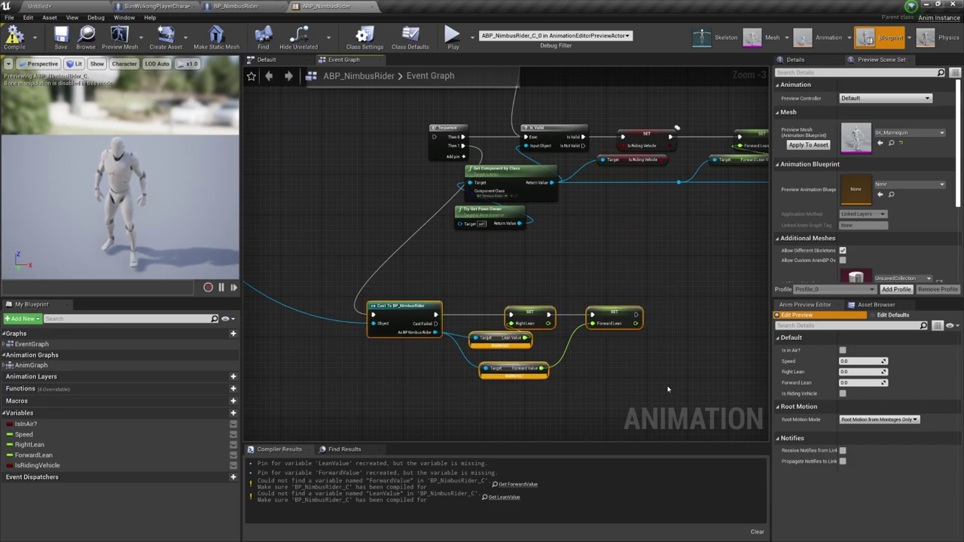
{"action": "key", "text": "Delete"}
{"action": "right_click_drag", "start_coordinate": [478, 324], "coordinate": [412, 199]}
{"action": "right_click_drag", "start_coordinate": [381, 295], "coordinate": [272, 309]}
{"action": "left_click", "coordinate": [15, 36]}
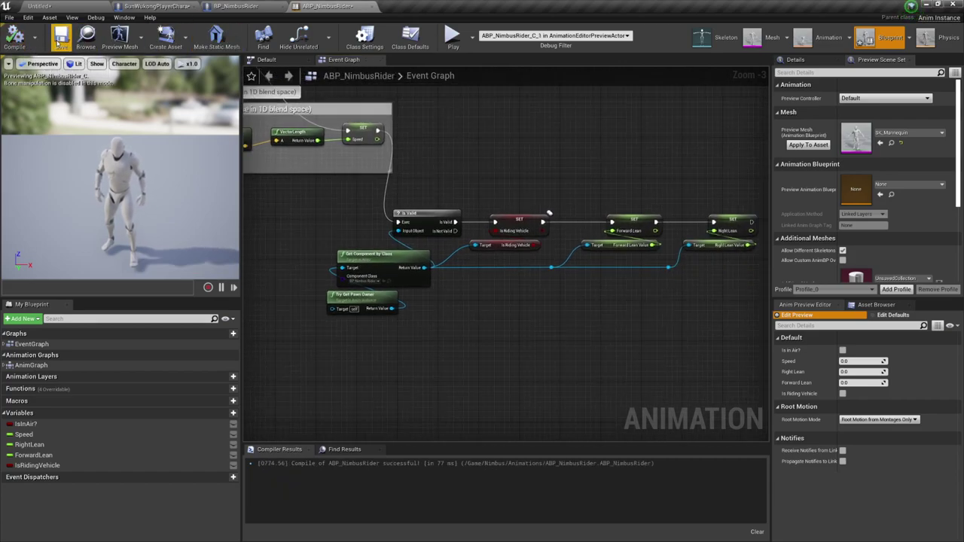
Step: Review the rider component nodes that set Is Riding Vehicle, Forward Lean and Right Lean in the event graph
{"action": "right_click_drag", "start_coordinate": [396, 319], "coordinate": [431, 327]}
{"action": "scroll", "coordinate": [431, 327], "scroll_direction": "down", "scroll_amount": 3}
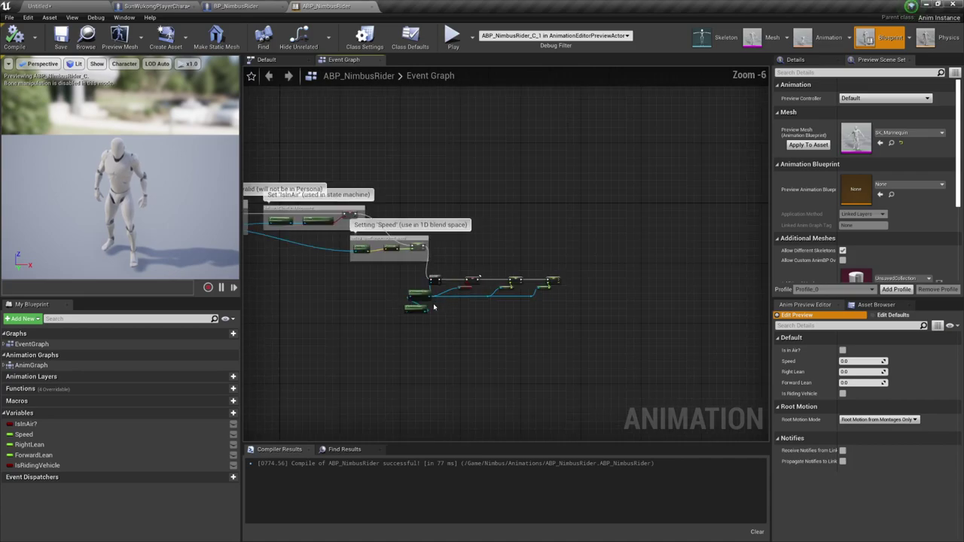
{"action": "scroll", "coordinate": [501, 310], "scroll_direction": "up", "scroll_amount": 4}
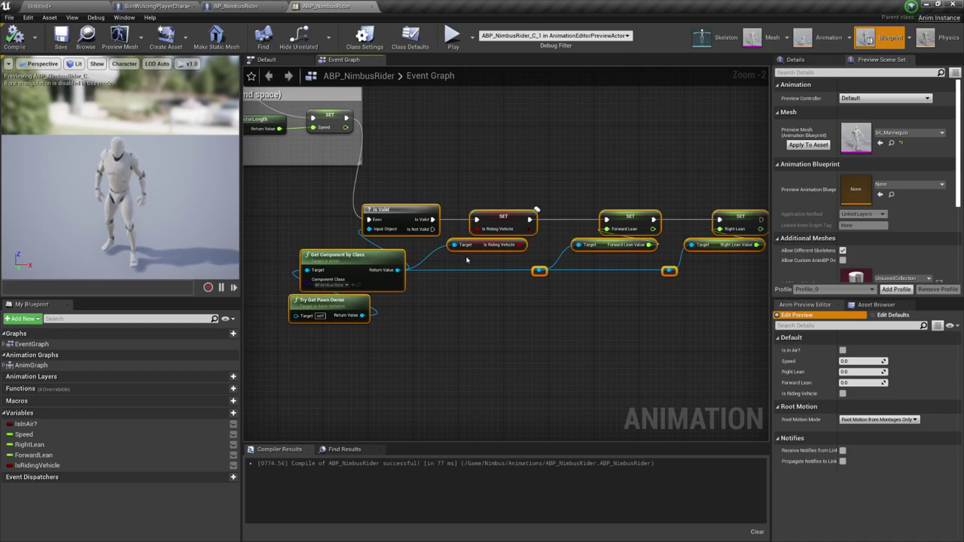
{"action": "right_click_drag", "start_coordinate": [466, 260], "coordinate": [399, 258]}
{"action": "left_click_drag", "start_coordinate": [529, 181], "coordinate": [692, 265]}
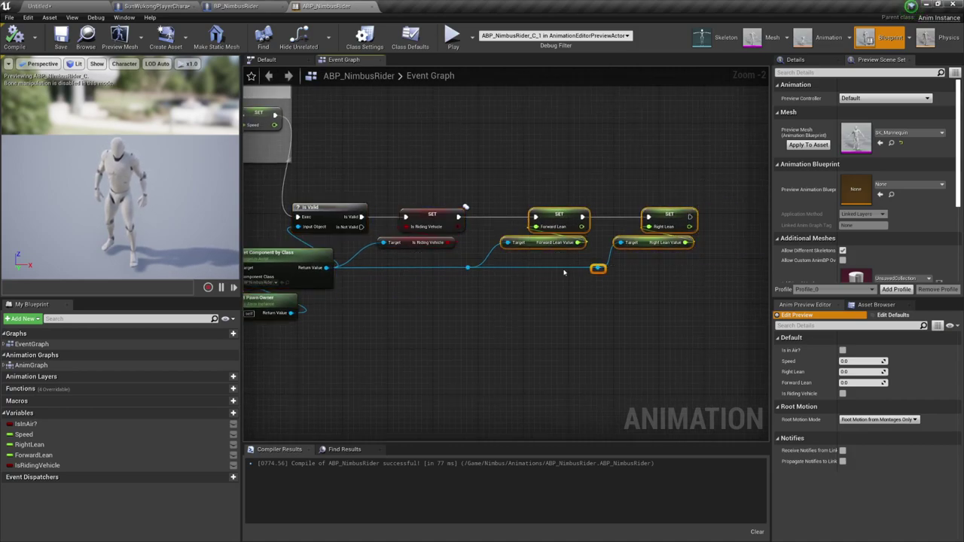
{"action": "right_click_drag", "start_coordinate": [563, 273], "coordinate": [695, 262]}
Step: Open the Default state machine in ABP_NimbusRider's AnimGraph and select the RidingNimbus state
{"action": "double_click", "coordinate": [31, 366]}
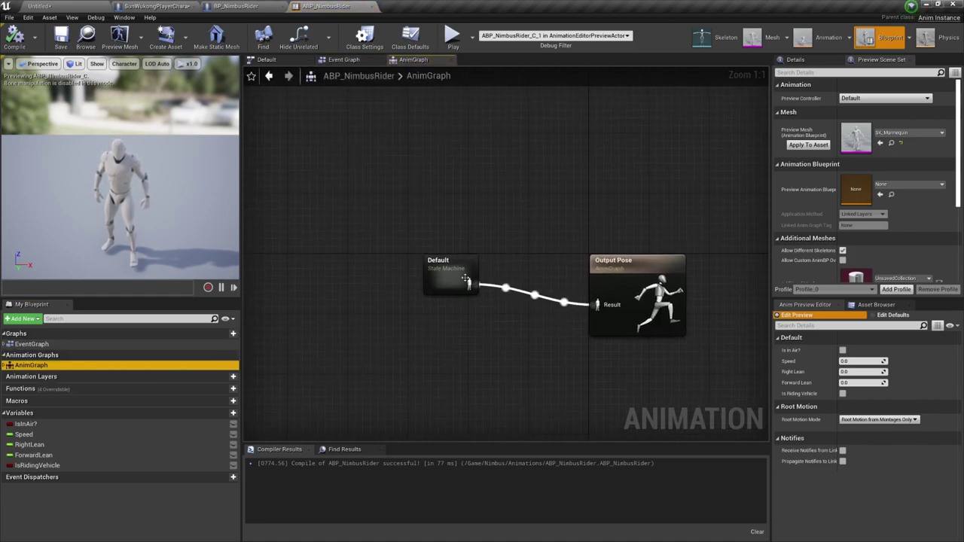
{"action": "double_click", "coordinate": [444, 272]}
{"action": "right_click_drag", "start_coordinate": [585, 359], "coordinate": [497, 359]}
{"action": "left_click", "coordinate": [492, 270]}
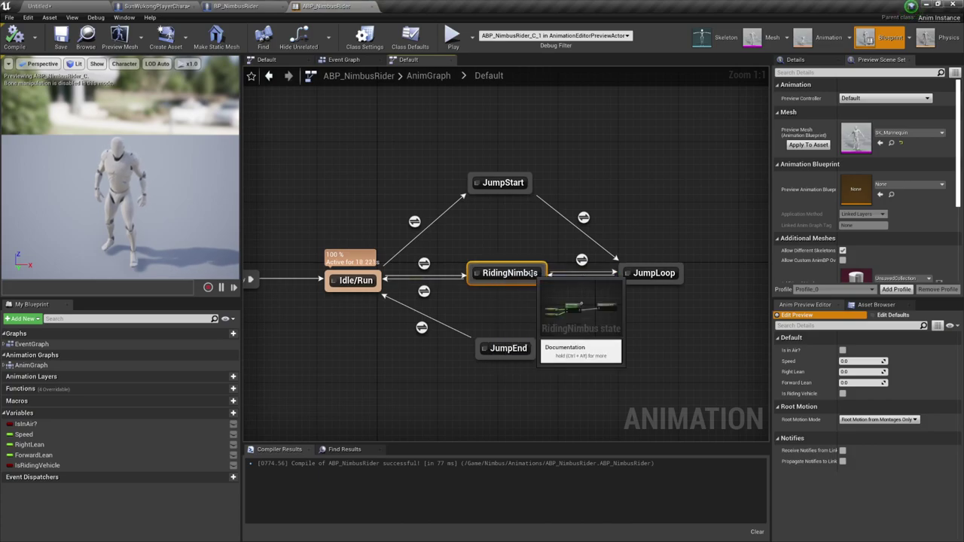
{"action": "left_click", "coordinate": [519, 274]}
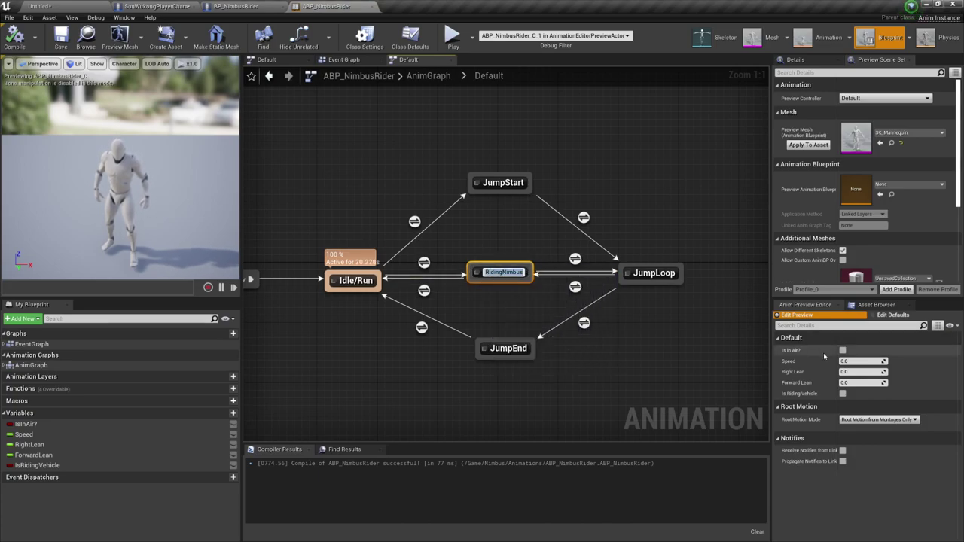
Step: Preview the riding pose by enabling Is Riding Vehicle, orbit around the mannequin, and disable the variable again
{"action": "left_click", "coordinate": [842, 393]}
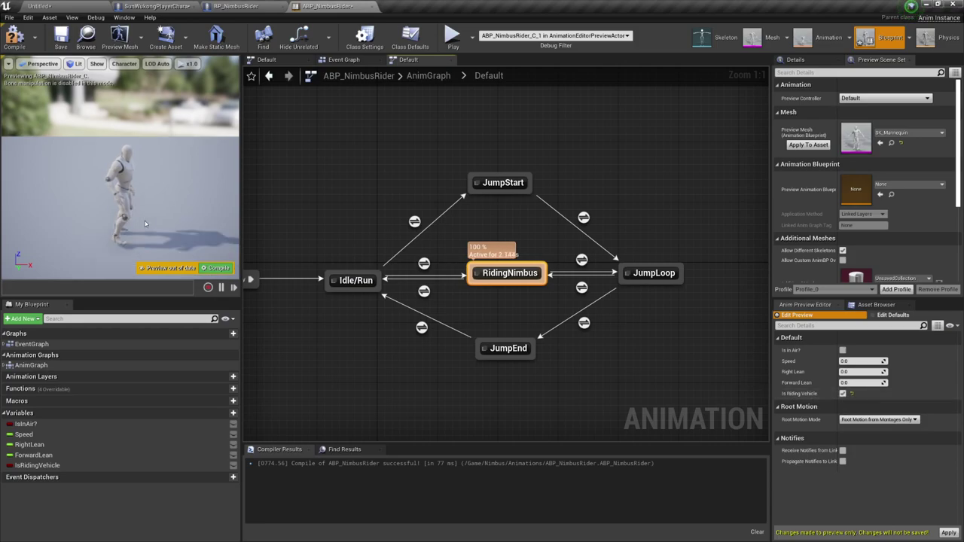
{"action": "left_click_drag", "start_coordinate": [143, 197], "coordinate": [38, 174], "text": "alt"}
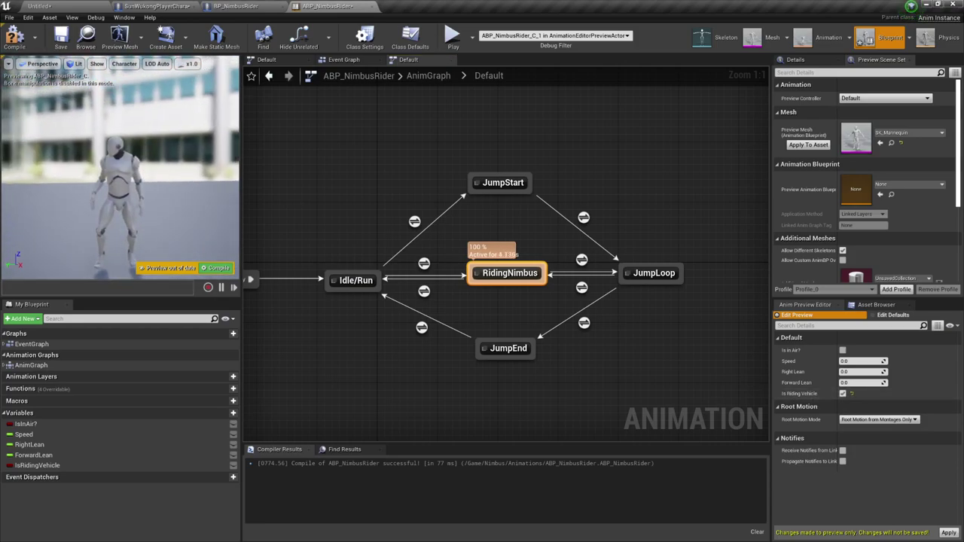
{"action": "left_click", "coordinate": [843, 394]}
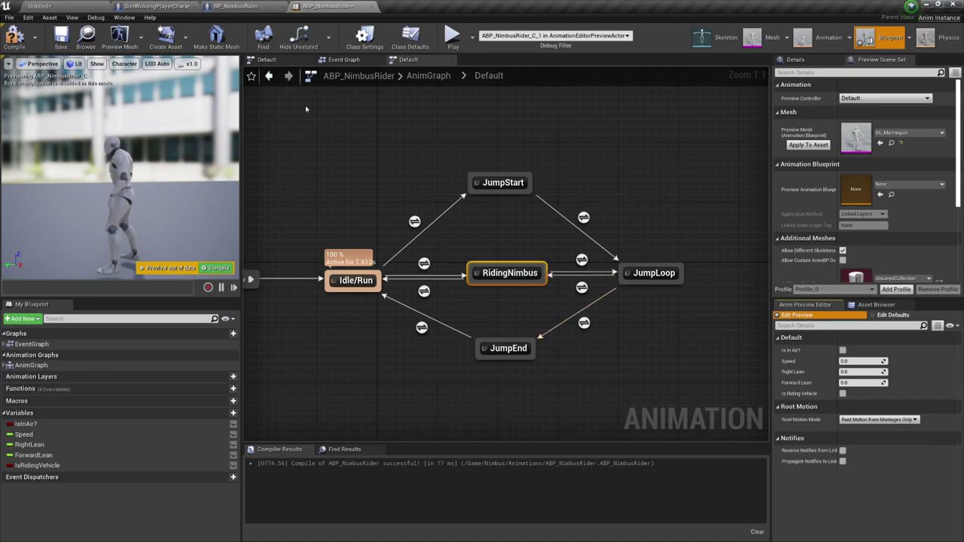
Step: Select SunWukongPlayerCharacter's mesh in its viewport, clear the details filter, and locate its animation blueprint among the project assets
{"action": "left_click", "coordinate": [156, 6]}
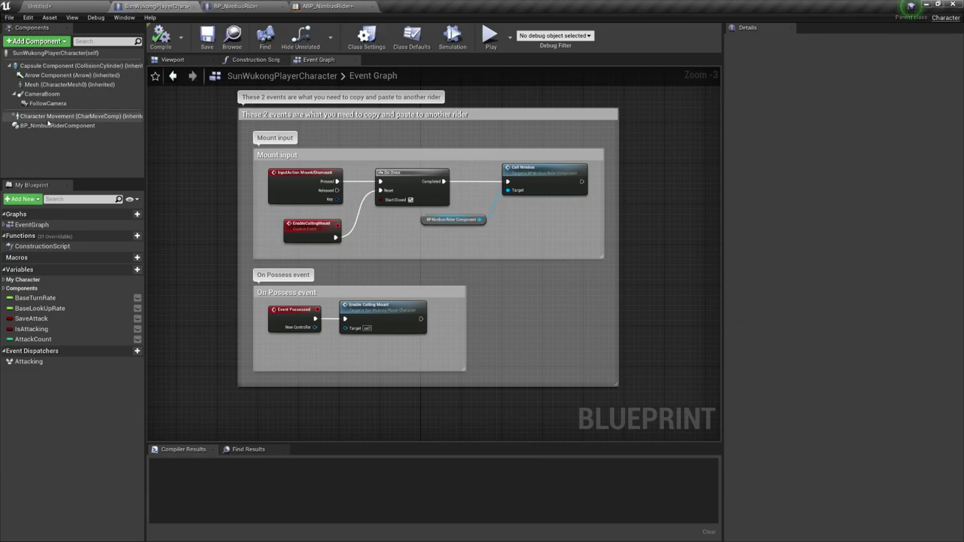
{"action": "left_click", "coordinate": [44, 226]}
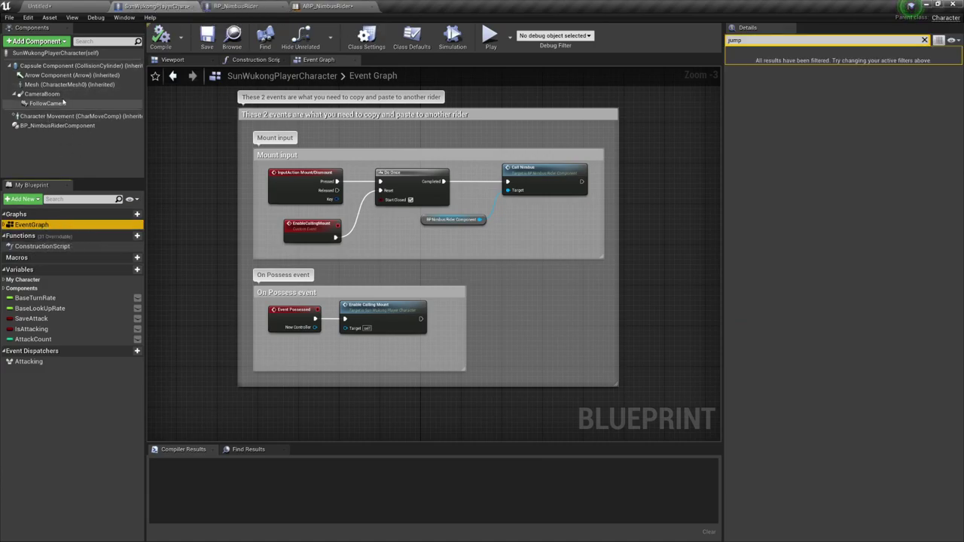
{"action": "left_click", "coordinate": [181, 59]}
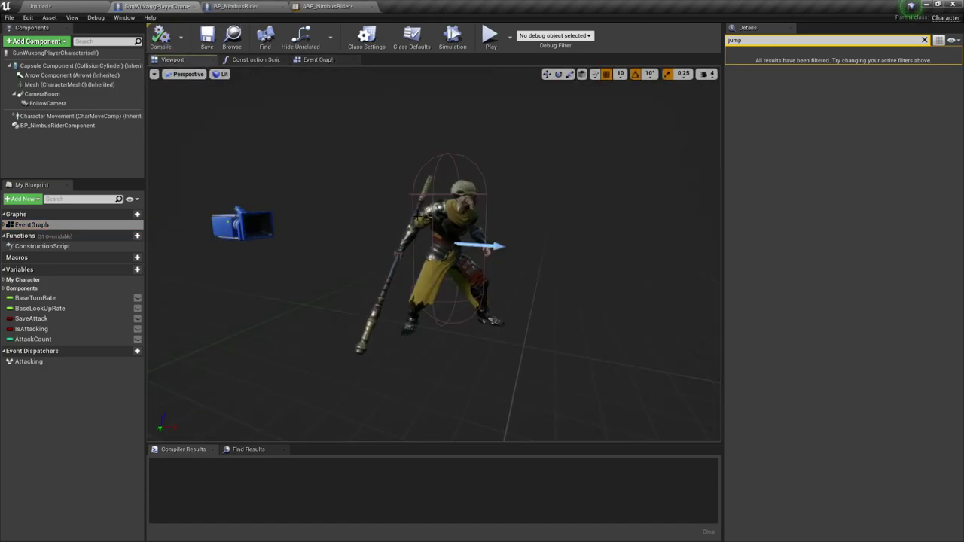
{"action": "left_click", "coordinate": [445, 219]}
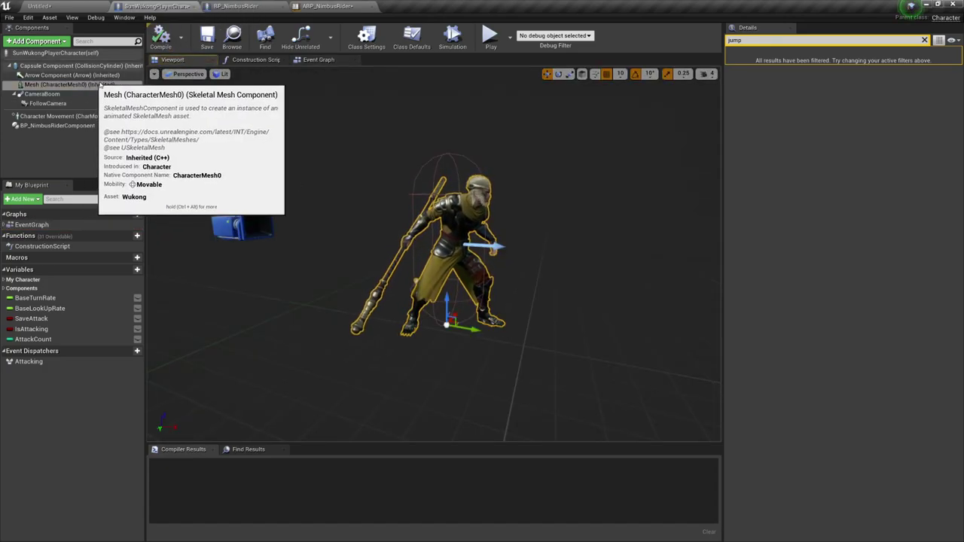
{"action": "left_click", "coordinate": [926, 40]}
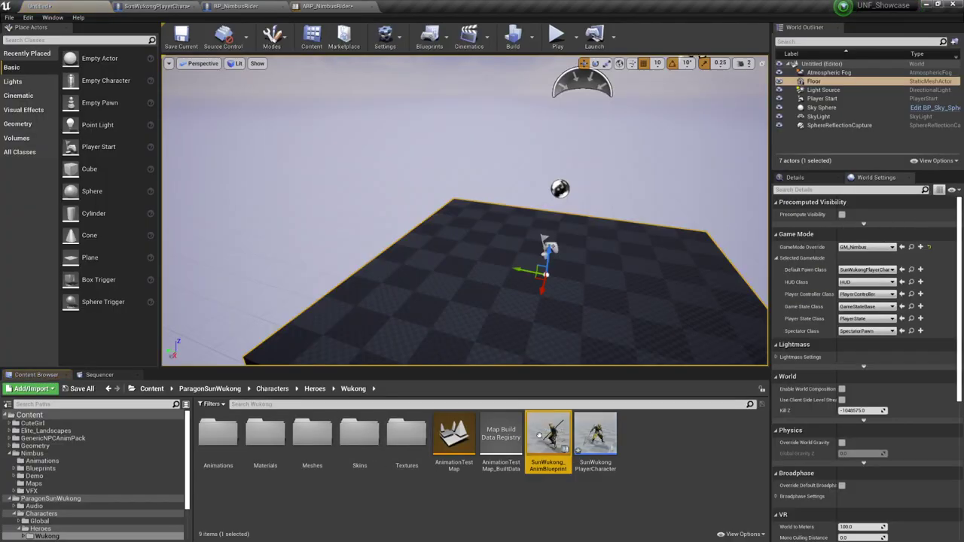
Step: Open SunWukong_AnimBlueprint and examine its AnimGraph from Ground Locomotion to the Foot IK controls
{"action": "double_click", "coordinate": [549, 441]}
{"action": "scroll", "coordinate": [480, 285], "scroll_direction": "down", "scroll_amount": 8}
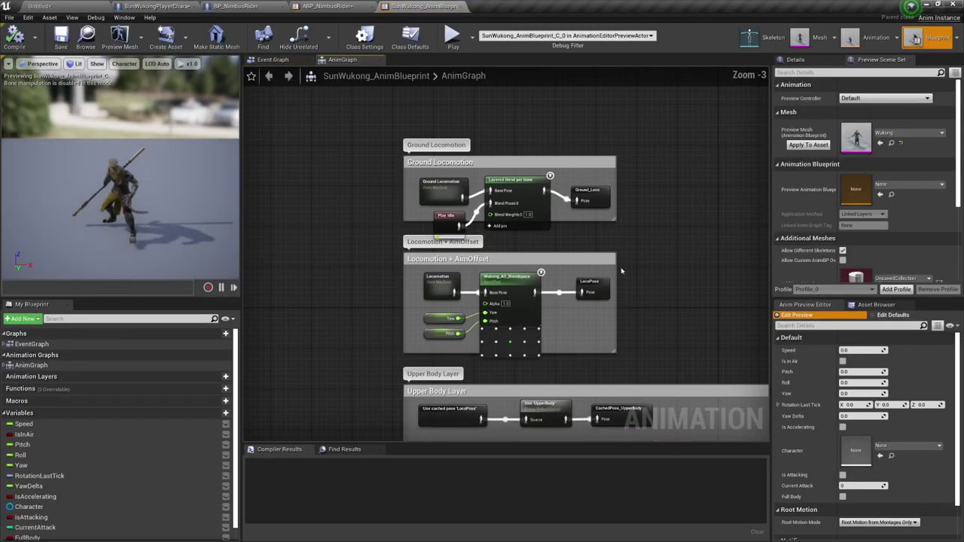
{"action": "scroll", "coordinate": [467, 293], "scroll_direction": "up", "scroll_amount": 4}
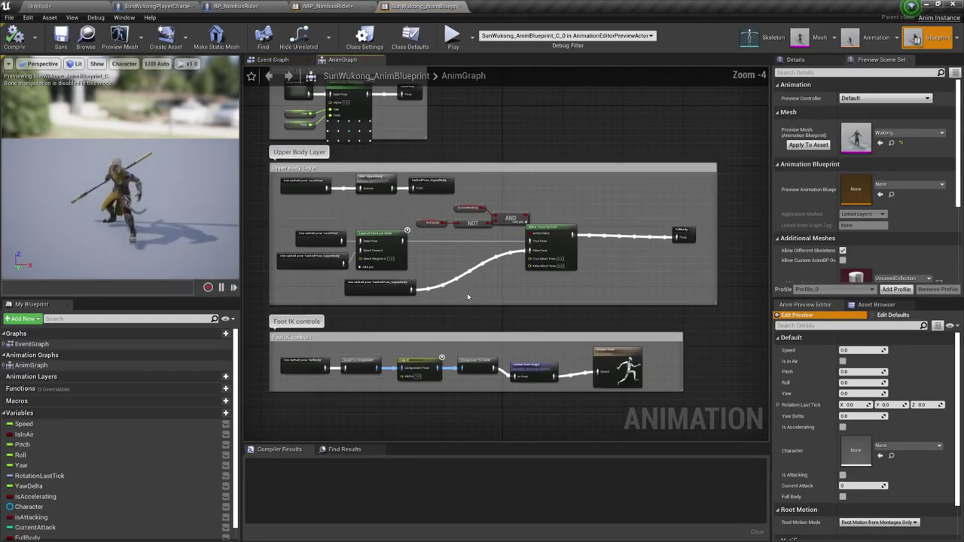
Step: Open the Locomotion state machine in SunWukong_AnimBlueprint and compare it with the Default state machine in ABP_NimbusRider
{"action": "right_click_drag", "start_coordinate": [428, 294], "coordinate": [492, 263]}
{"action": "right_click_drag", "start_coordinate": [371, 248], "coordinate": [437, 254]}
{"action": "right_click_drag", "start_coordinate": [581, 288], "coordinate": [418, 303]}
{"action": "double_click", "coordinate": [418, 303]}
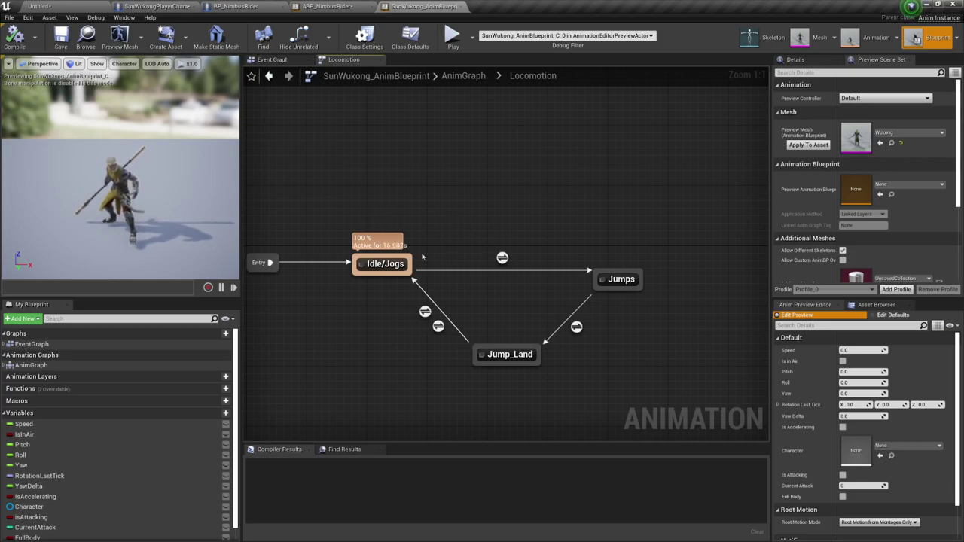
{"action": "left_click", "coordinate": [336, 9]}
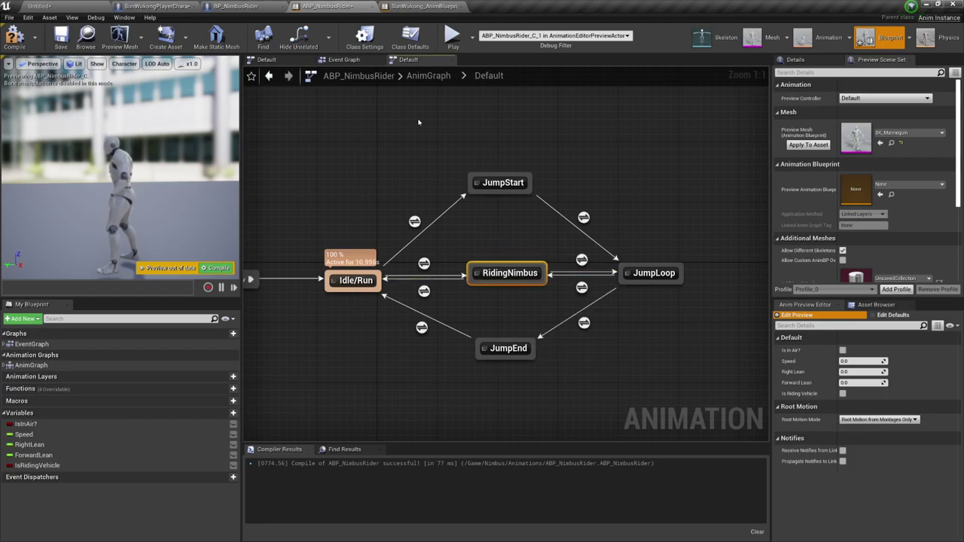
{"action": "left_click", "coordinate": [425, 6]}
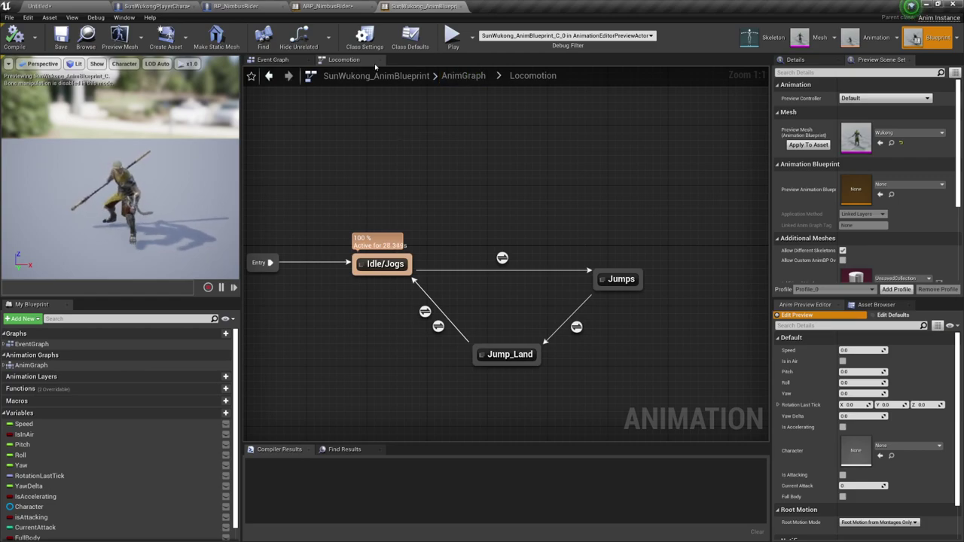
Step: Open the mannequin skeleton from ABP_NimbusRider, and open the A_NimbusRider_Idle animation from the Nimbus Animations folder
{"action": "left_click", "coordinate": [328, 6]}
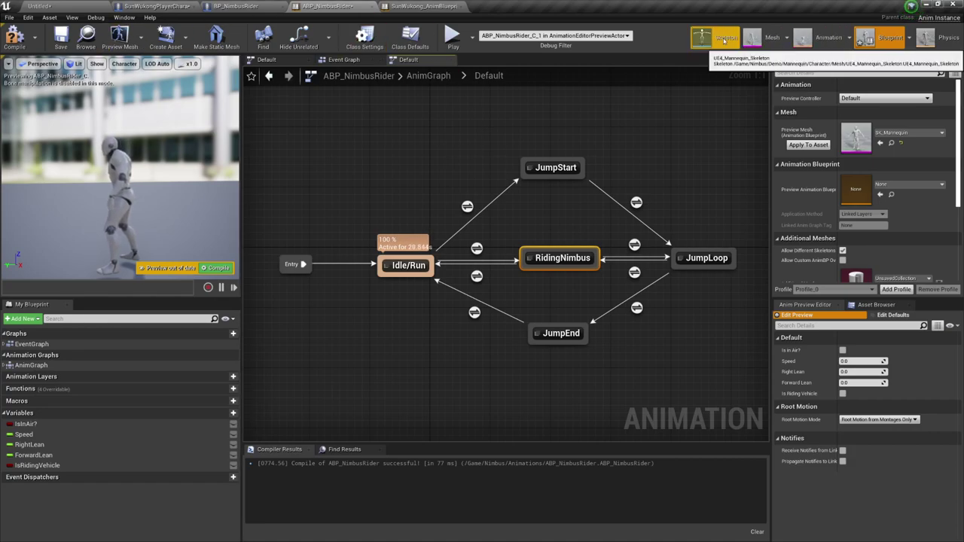
{"action": "left_click", "coordinate": [704, 37]}
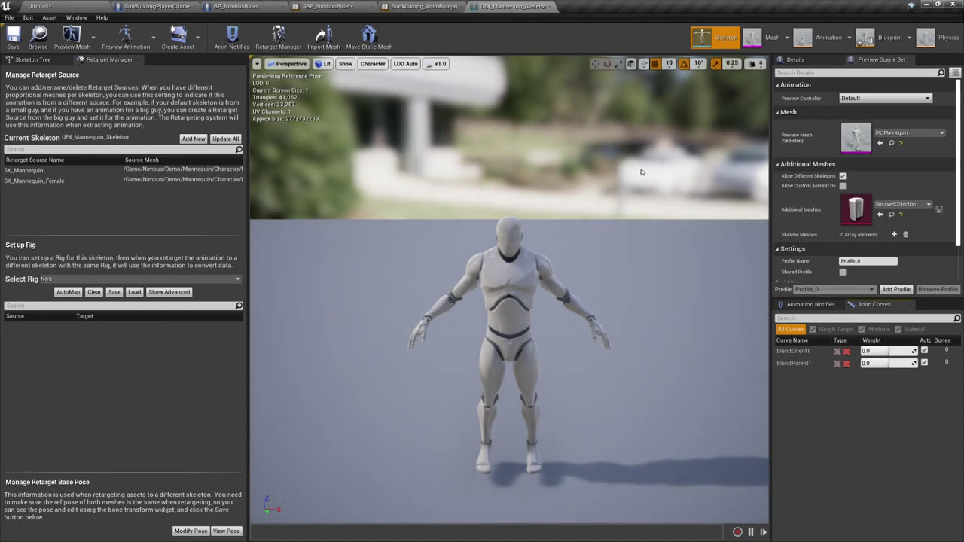
{"action": "left_click", "coordinate": [926, 5]}
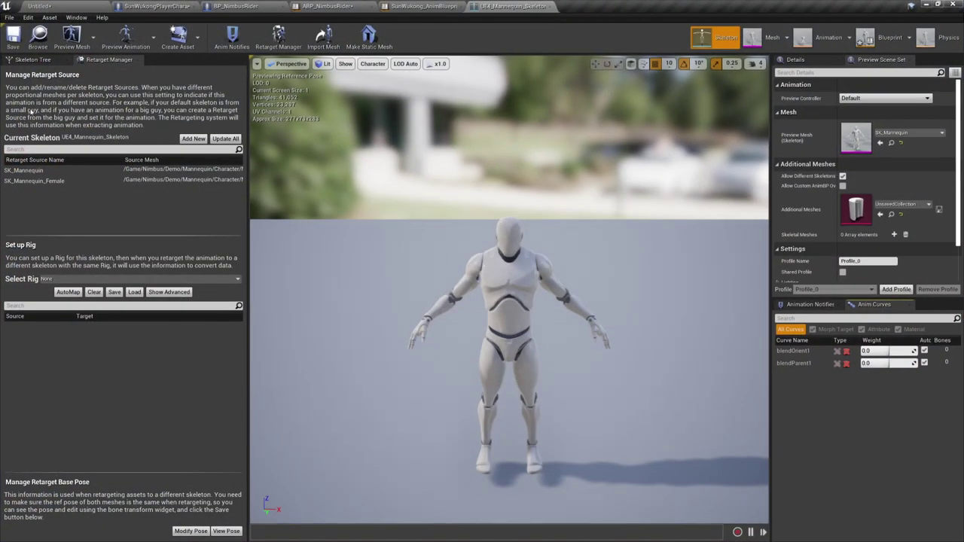
{"action": "left_click", "coordinate": [39, 6]}
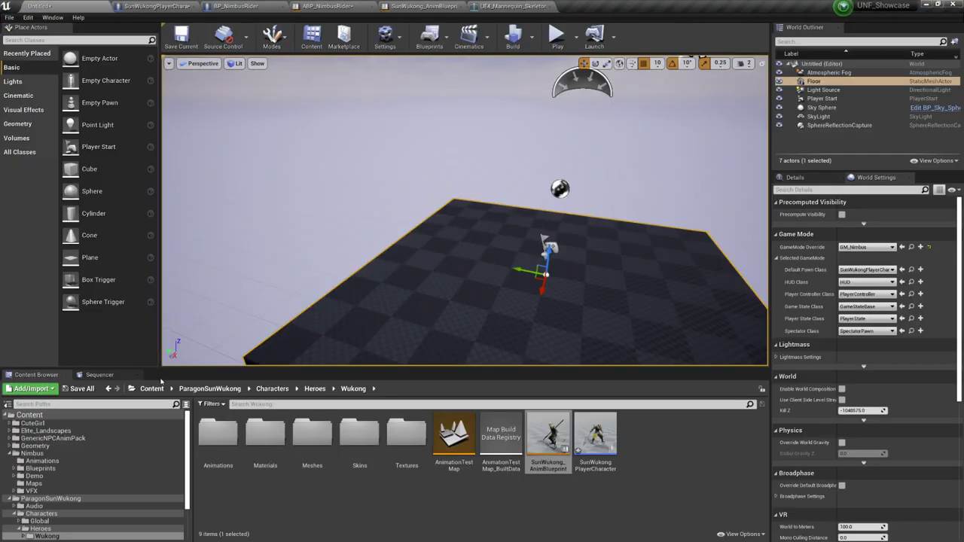
{"action": "left_click", "coordinate": [32, 454]}
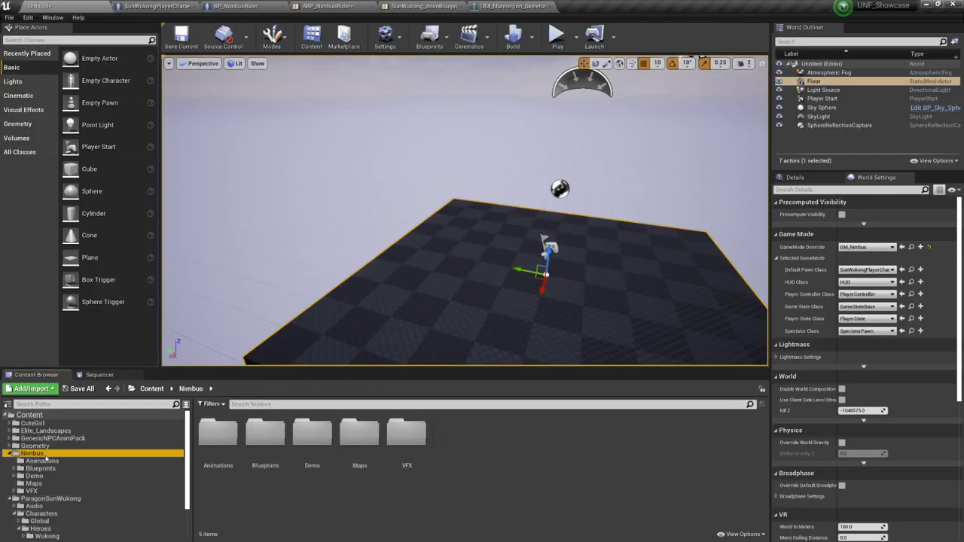
{"action": "left_click", "coordinate": [43, 461]}
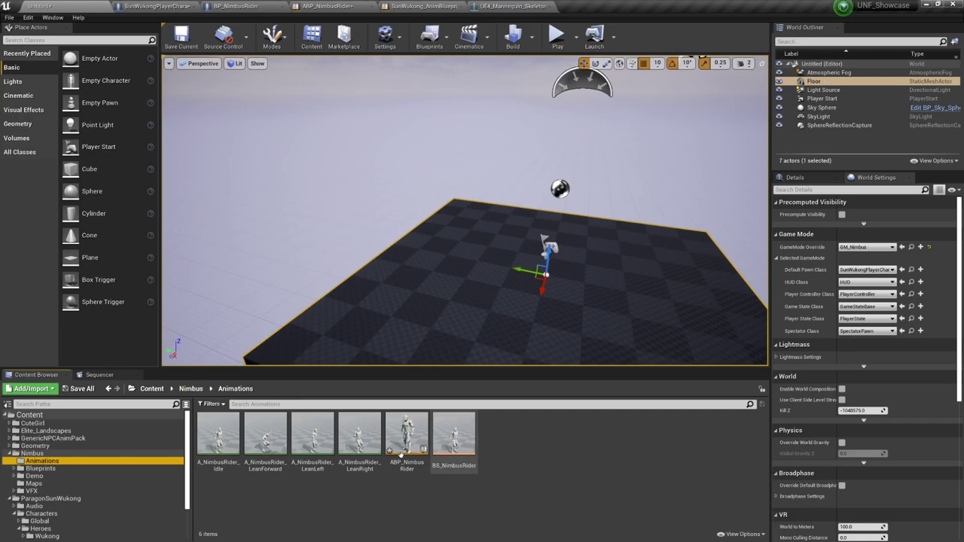
{"action": "double_click", "coordinate": [218, 435]}
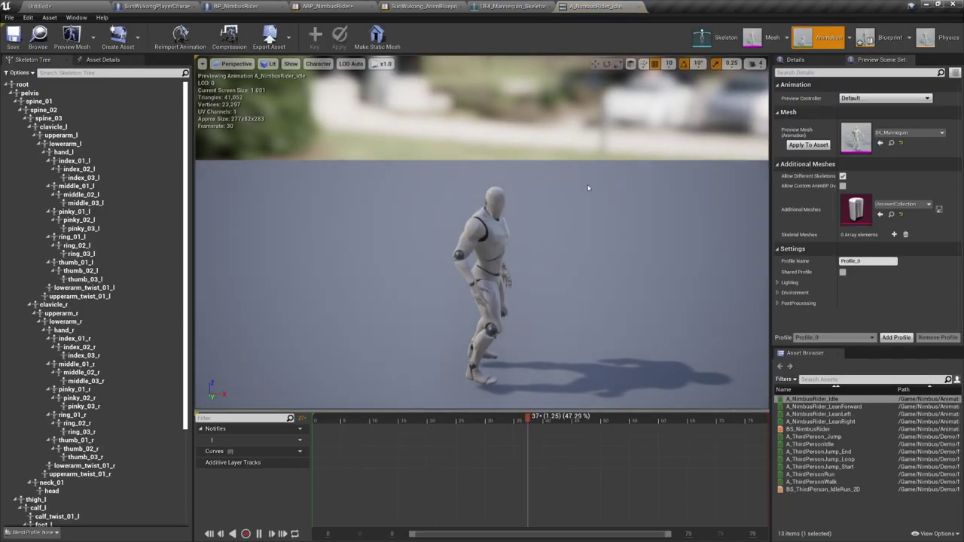
Step: Return to UE4_Mannequin_Skeleton from the idle animation and set its retarget rig to Humanoid
{"action": "left_click", "coordinate": [720, 38]}
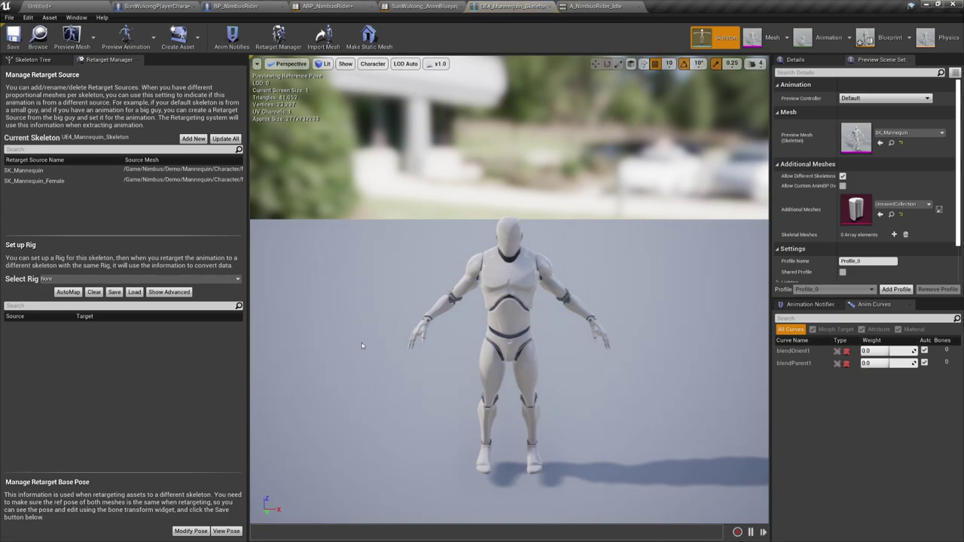
{"action": "left_click", "coordinate": [106, 279]}
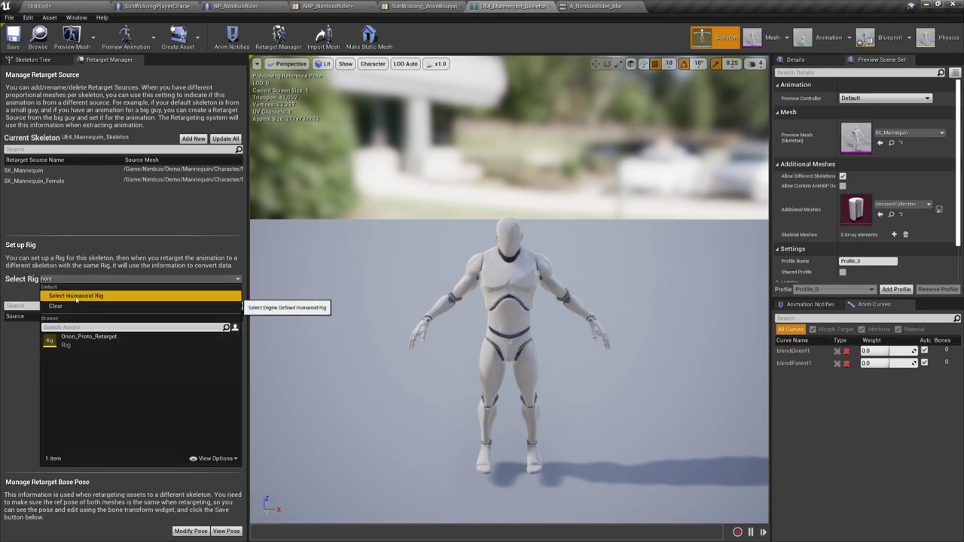
{"action": "left_click", "coordinate": [84, 297]}
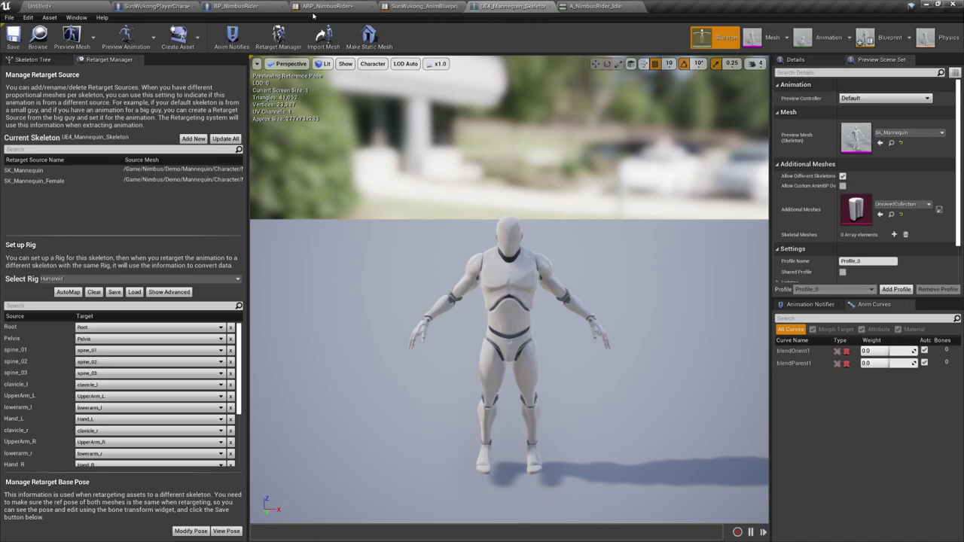
Step: Open Wukong_Skeleton from SunWukong_AnimBlueprint and bring up its Retarget Manager
{"action": "left_click", "coordinate": [425, 7]}
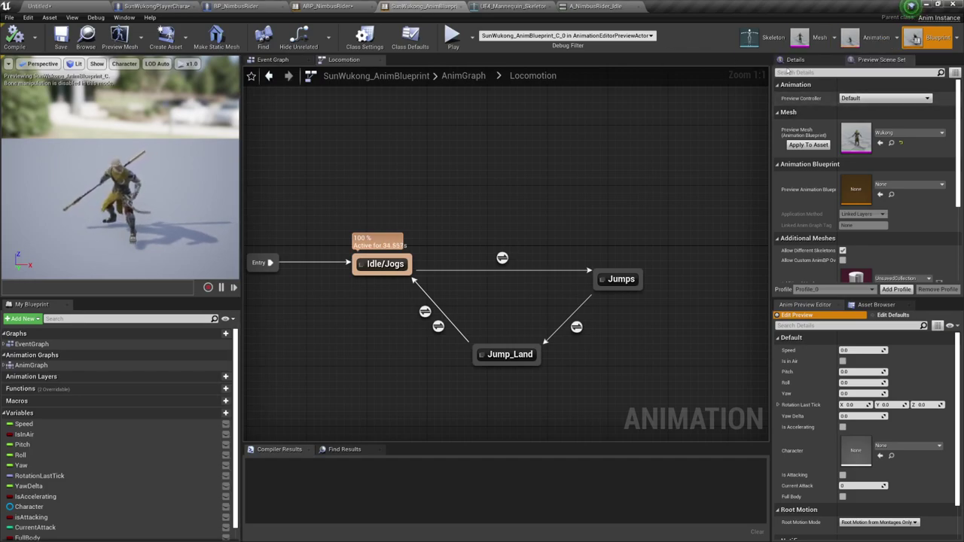
{"action": "left_click", "coordinate": [763, 38]}
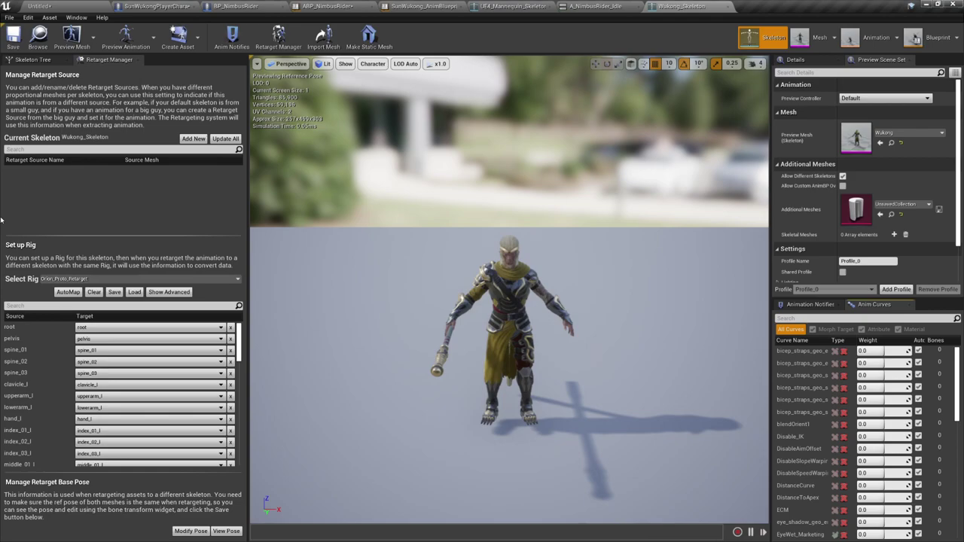
{"action": "left_click", "coordinate": [32, 60]}
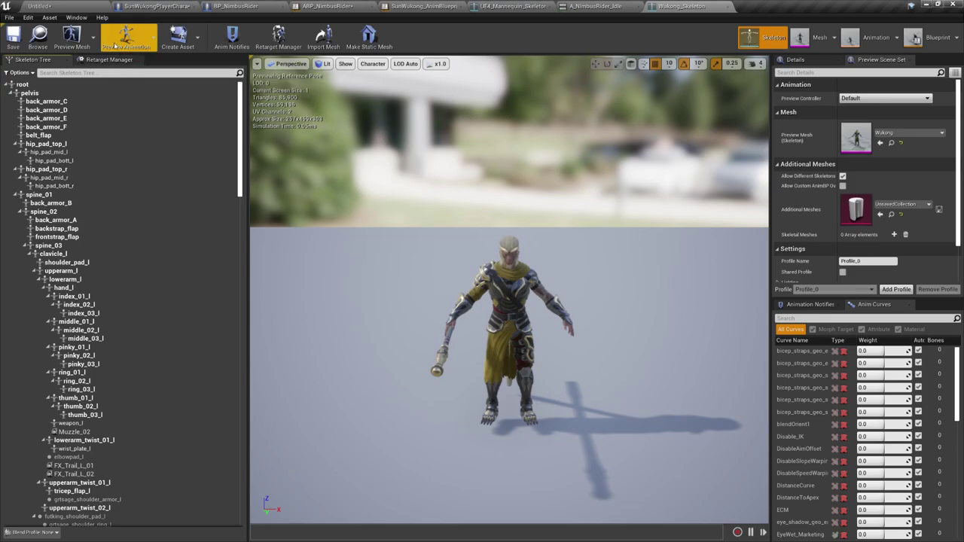
{"action": "left_click", "coordinate": [76, 17]}
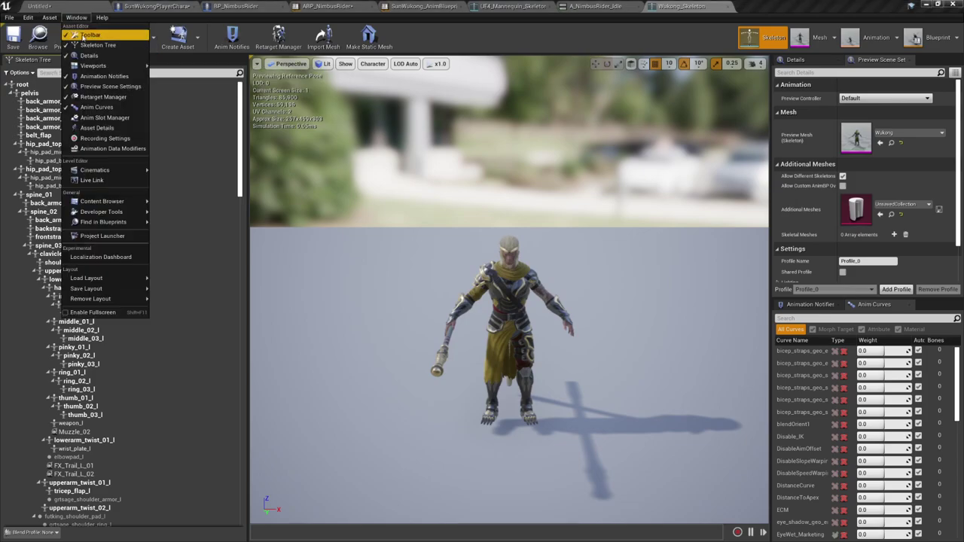
{"action": "left_click", "coordinate": [104, 97]}
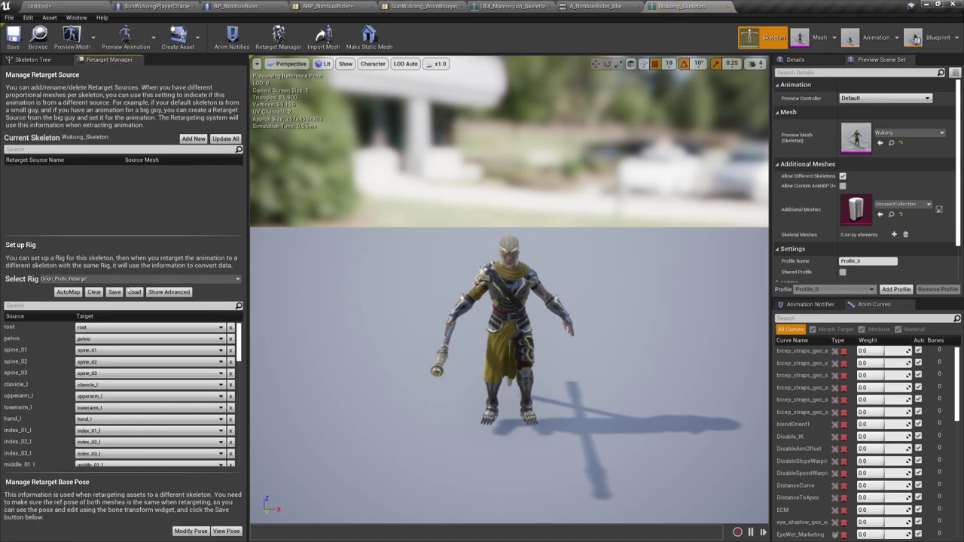
Step: Examine Wukong_Skeleton's Orion_Proto_Retarget bone mapping down to the IK hand bones
{"action": "scroll", "coordinate": [41, 331], "scroll_direction": "down", "scroll_amount": 3}
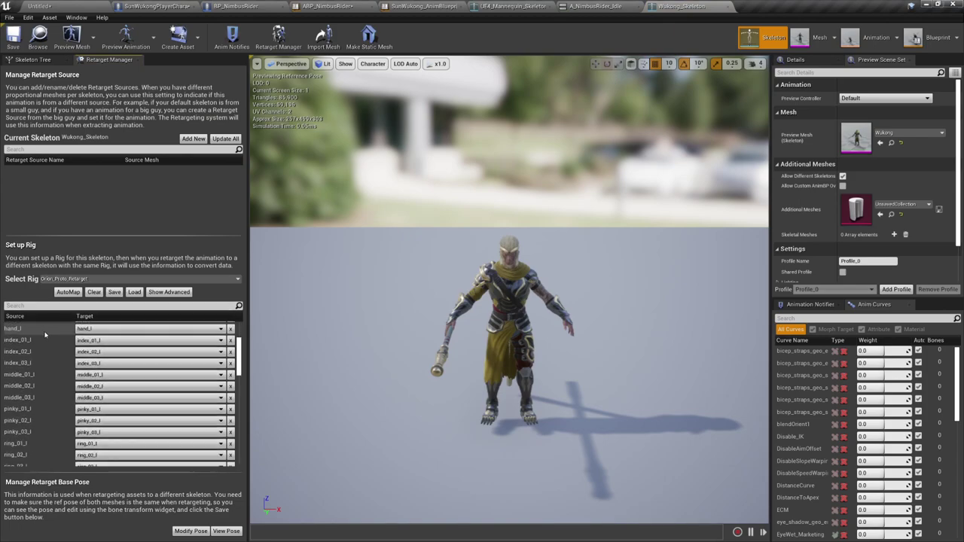
{"action": "scroll", "coordinate": [46, 339], "scroll_direction": "down", "scroll_amount": 8}
{"action": "scroll", "coordinate": [83, 365], "scroll_direction": "down", "scroll_amount": 10}
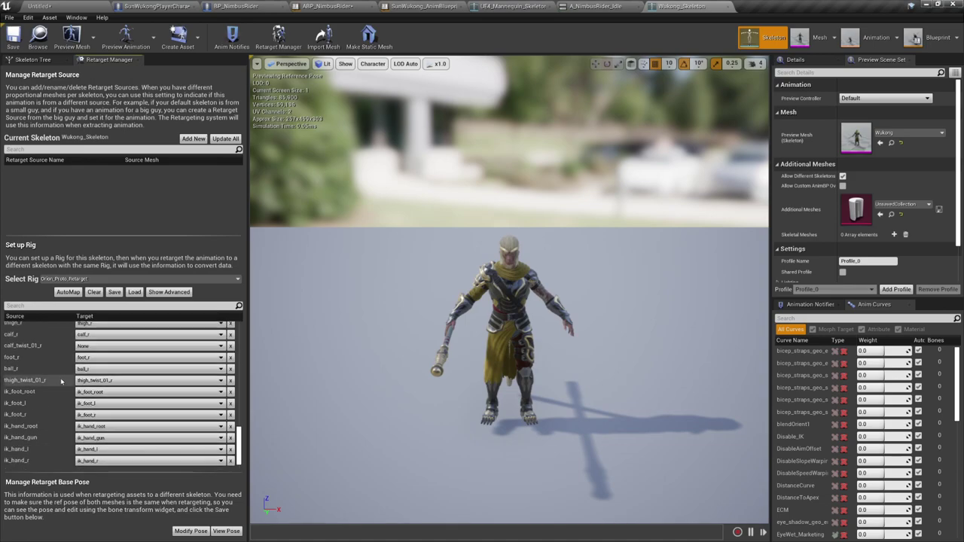
{"action": "scroll", "coordinate": [61, 381], "scroll_direction": "up", "scroll_amount": 8}
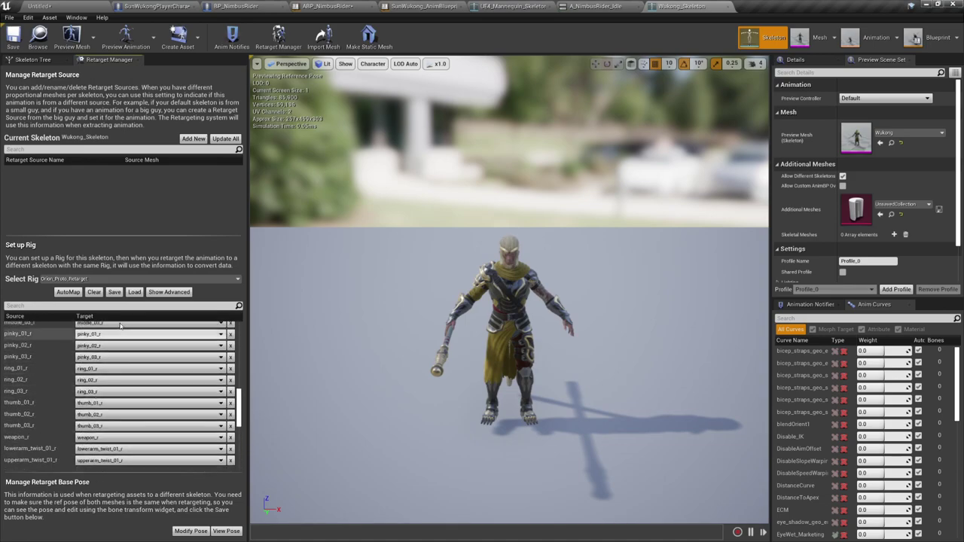
{"action": "scroll", "coordinate": [546, 313], "scroll_direction": "up", "scroll_amount": 3}
{"action": "scroll", "coordinate": [556, 355], "scroll_direction": "down", "scroll_amount": 5}
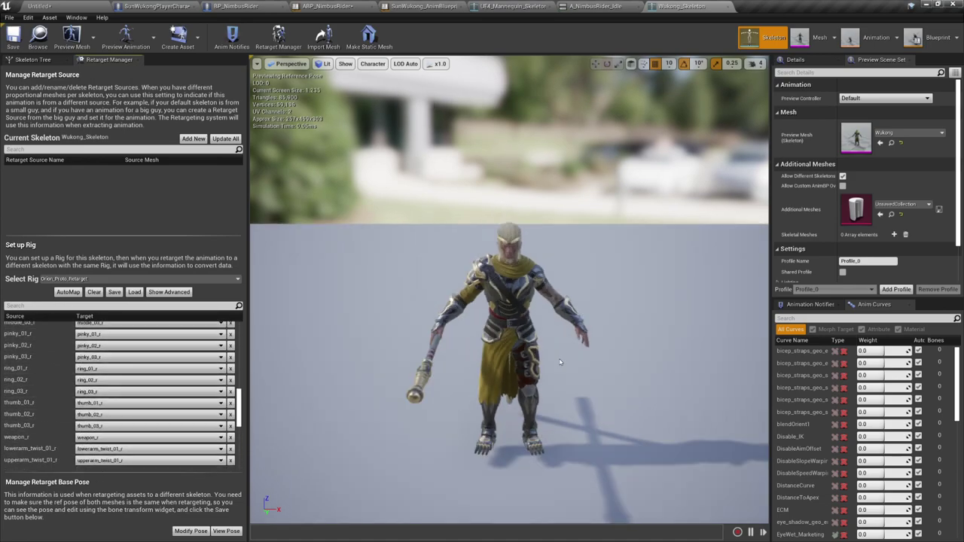
{"action": "scroll", "coordinate": [560, 358], "scroll_direction": "up", "scroll_amount": 4}
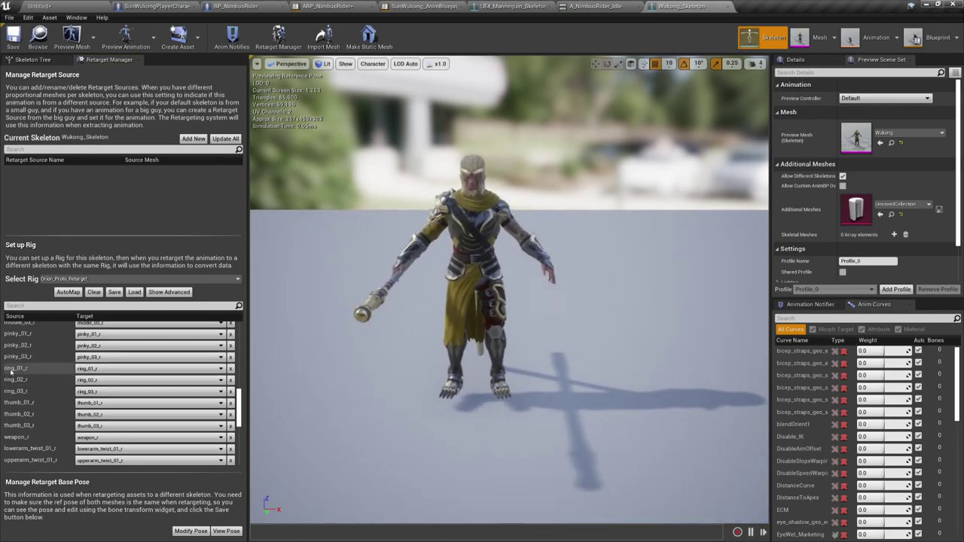
Step: Check the rig choices for Wukong_Skeleton while keeping Orion_Proto_Retarget, and review the arm, spine, head and leg bone mappings
{"action": "left_click", "coordinate": [132, 279]}
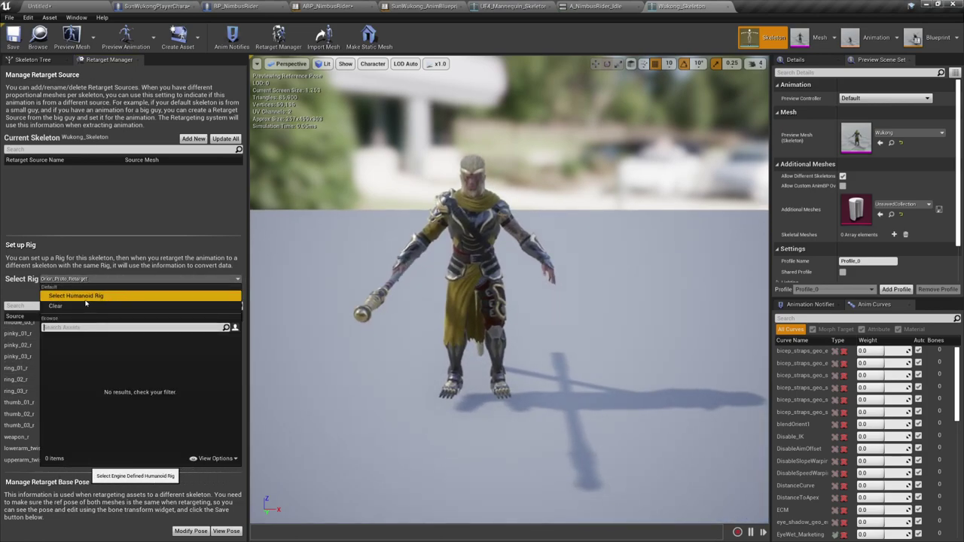
{"action": "left_click", "coordinate": [78, 261]}
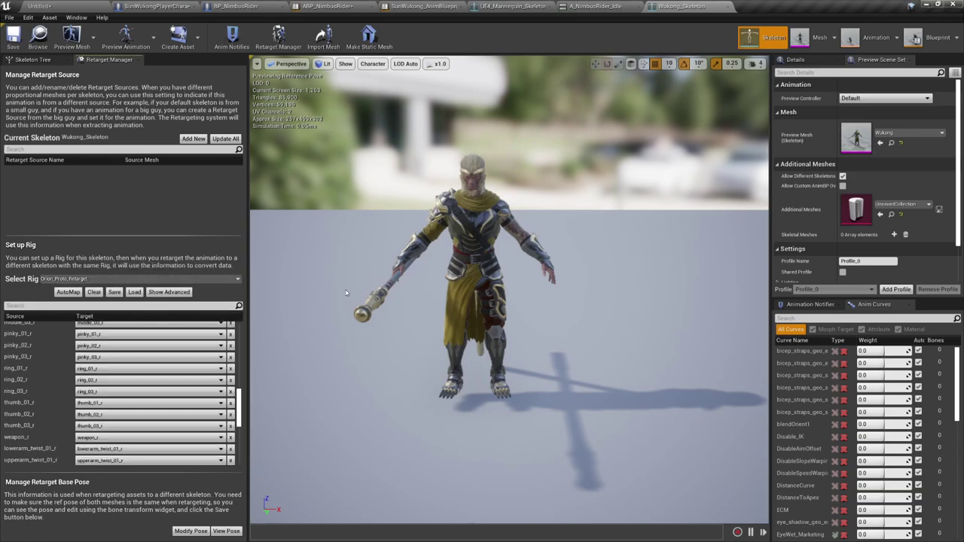
{"action": "scroll", "coordinate": [61, 375], "scroll_direction": "up", "scroll_amount": 3}
{"action": "scroll", "coordinate": [61, 375], "scroll_direction": "up", "scroll_amount": 2}
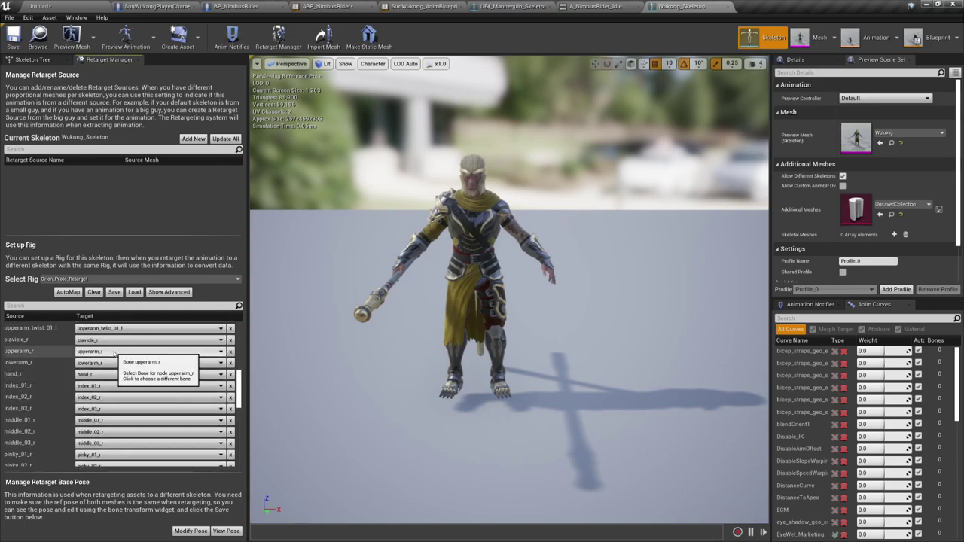
{"action": "scroll", "coordinate": [114, 352], "scroll_direction": "up", "scroll_amount": 4}
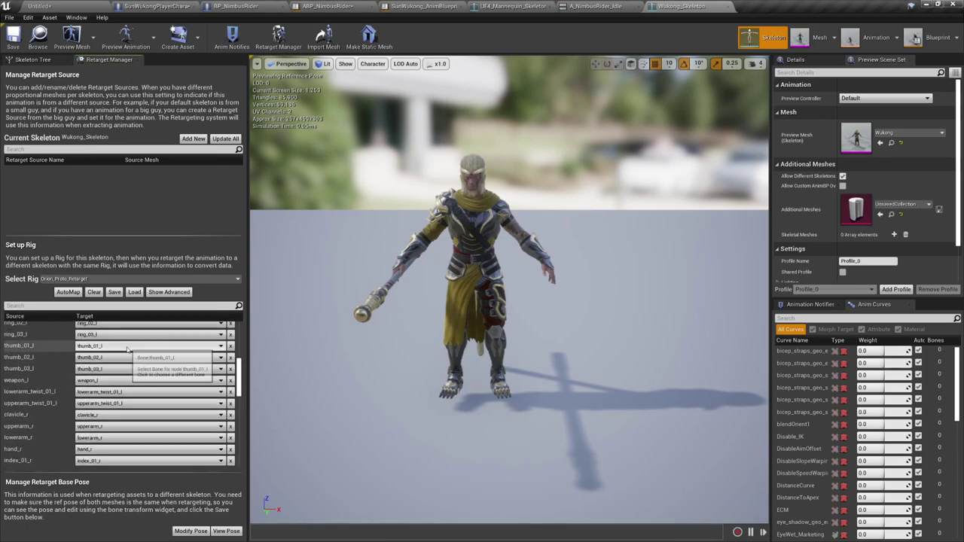
{"action": "scroll", "coordinate": [50, 371], "scroll_direction": "up", "scroll_amount": 3}
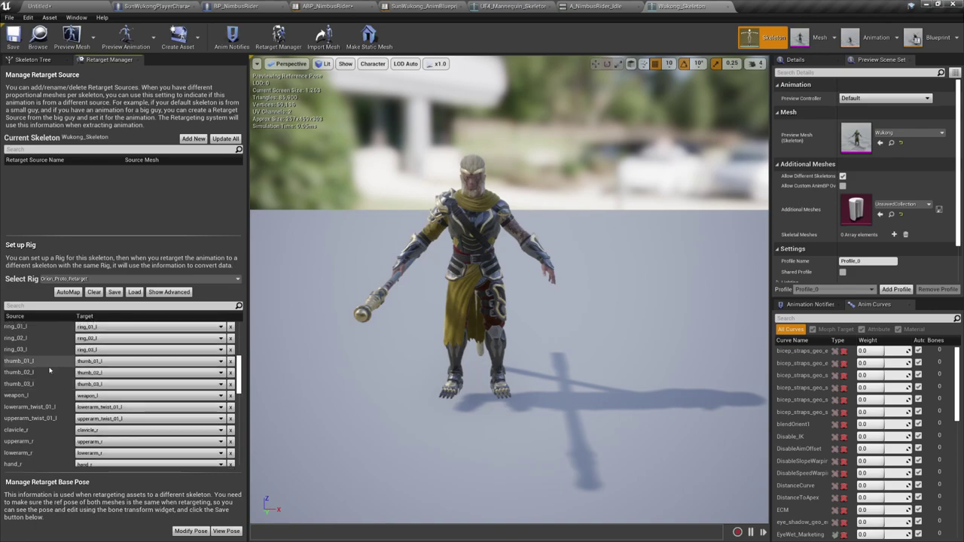
{"action": "scroll", "coordinate": [50, 371], "scroll_direction": "up", "scroll_amount": 6}
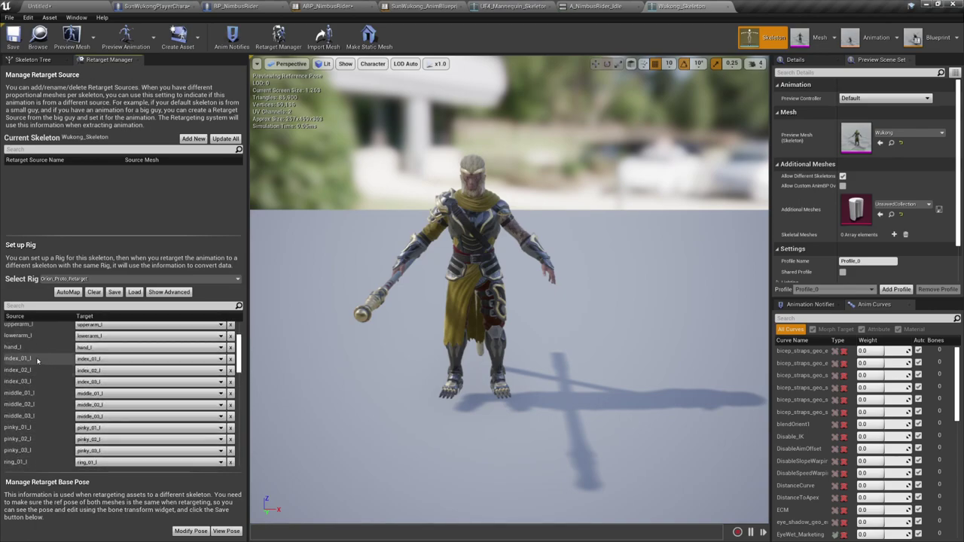
{"action": "scroll", "coordinate": [34, 335], "scroll_direction": "up", "scroll_amount": 2}
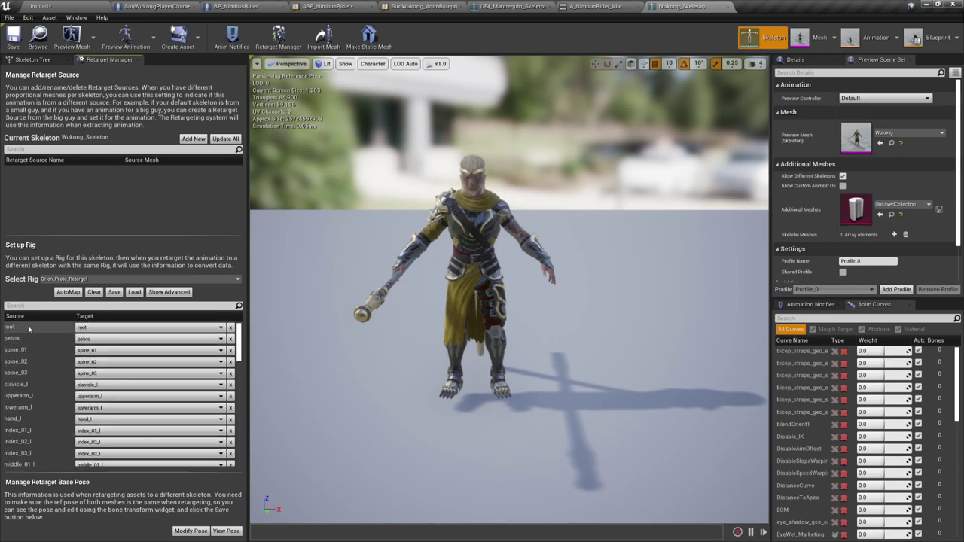
{"action": "scroll", "coordinate": [42, 354], "scroll_direction": "down", "scroll_amount": 15}
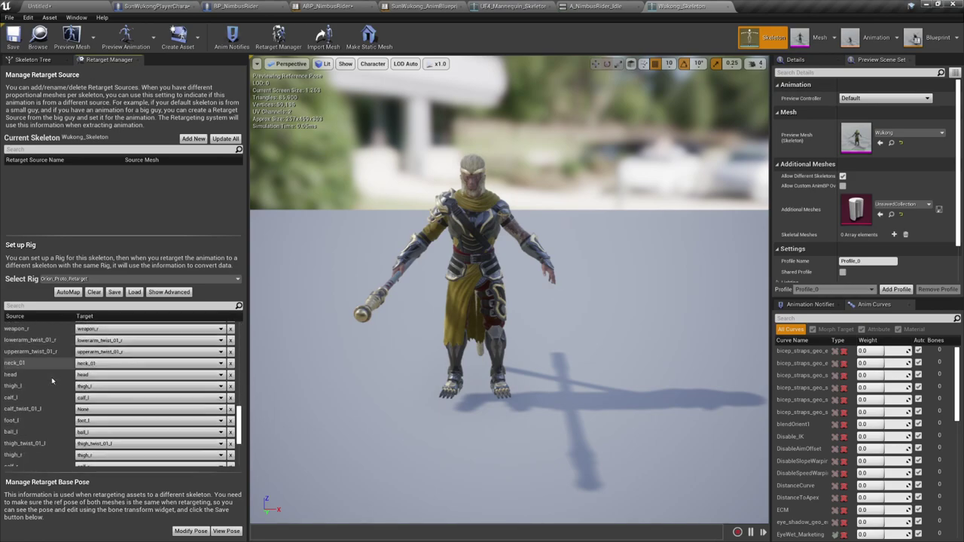
{"action": "scroll", "coordinate": [54, 377], "scroll_direction": "up", "scroll_amount": 5}
{"action": "scroll", "coordinate": [57, 354], "scroll_direction": "up", "scroll_amount": 2}
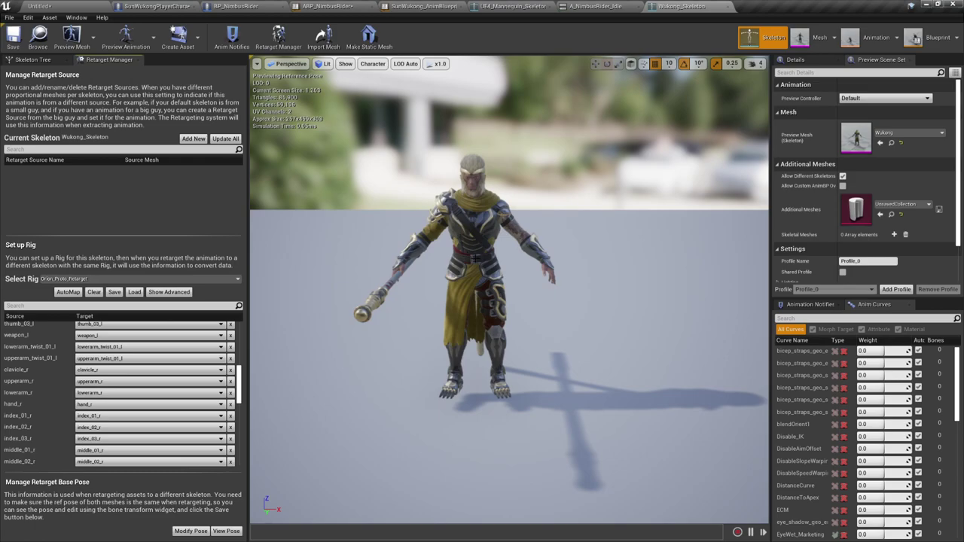
Step: Undock the Wukong_Skeleton and UE4_Mannequin_Skeleton editors and tile them side by side, with the mannequin on the left half of the screen
{"action": "left_click_drag", "start_coordinate": [681, 6], "coordinate": [660, 81]}
{"action": "left_click_drag", "start_coordinate": [514, 7], "coordinate": [495, 85]}
{"action": "left_click_drag", "start_coordinate": [785, 79], "coordinate": [750, 80]}
{"action": "left_click_drag", "start_coordinate": [426, 68], "coordinate": [0, 249]}
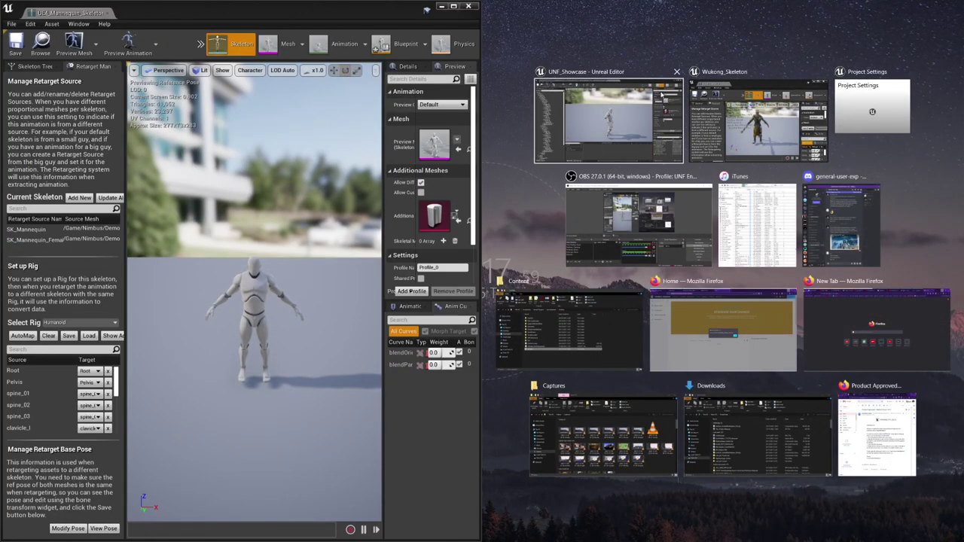
{"action": "left_click", "coordinate": [723, 116]}
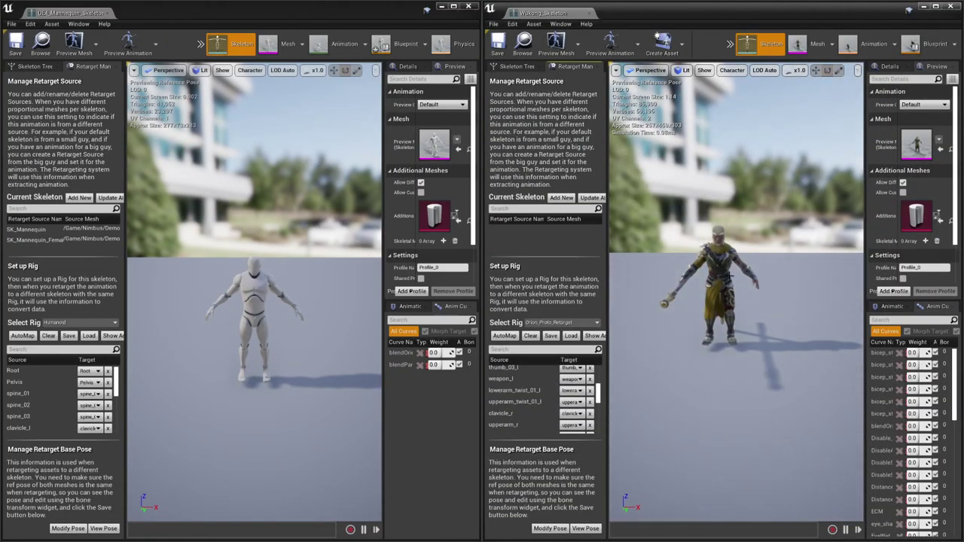
{"action": "scroll", "coordinate": [730, 276], "scroll_direction": "up", "scroll_amount": 8}
{"action": "scroll", "coordinate": [727, 272], "scroll_direction": "down", "scroll_amount": 5}
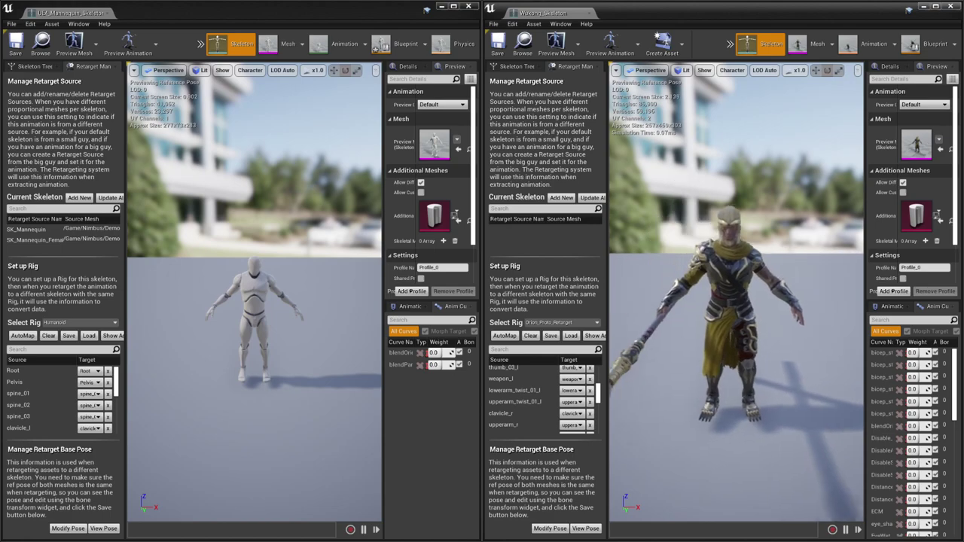
Step: Compare the arm and leg poses of the mannequin and Wukong in the side-by-side skeleton previews
{"action": "middle_click_drag", "start_coordinate": [728, 275], "coordinate": [728, 312]}
{"action": "left_click", "coordinate": [267, 343]}
{"action": "scroll", "coordinate": [268, 336], "scroll_direction": "up", "scroll_amount": 3}
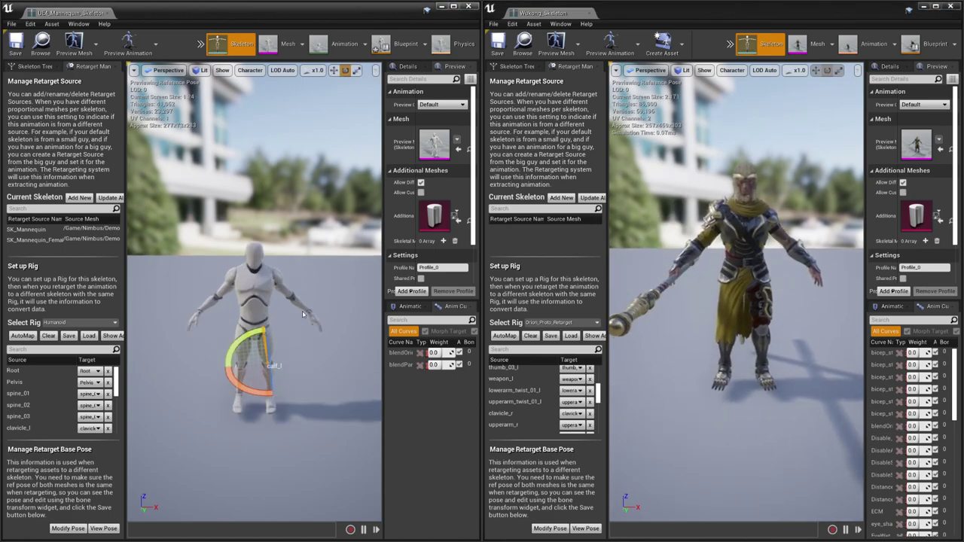
{"action": "left_click", "coordinate": [295, 234]}
{"action": "left_click", "coordinate": [810, 243]}
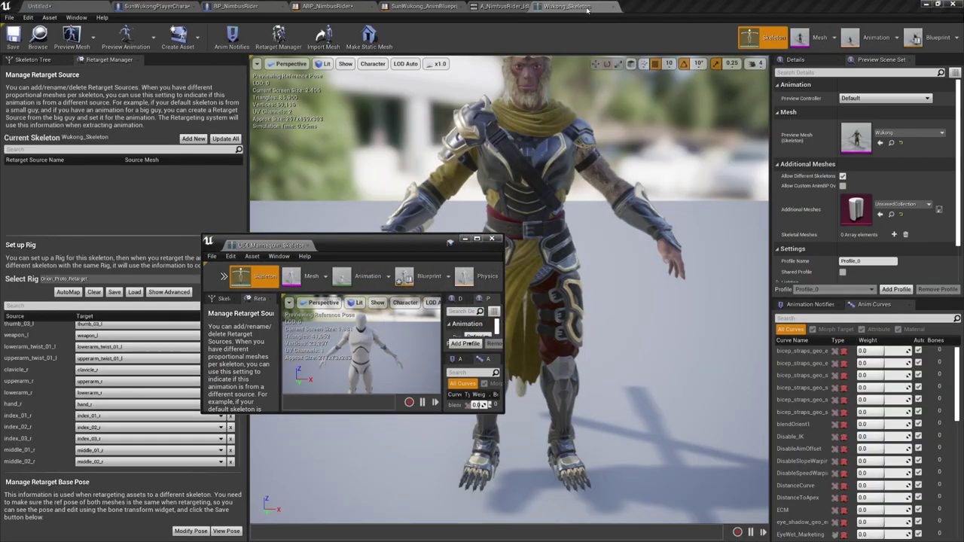
Step: Dock the UE4_Mannequin_Skeleton editor back into the main window beside Wukong_Skeleton and return to Wukong_Skeleton
{"action": "left_click_drag", "start_coordinate": [258, 247], "coordinate": [663, 9]}
{"action": "left_click", "coordinate": [602, 8]}
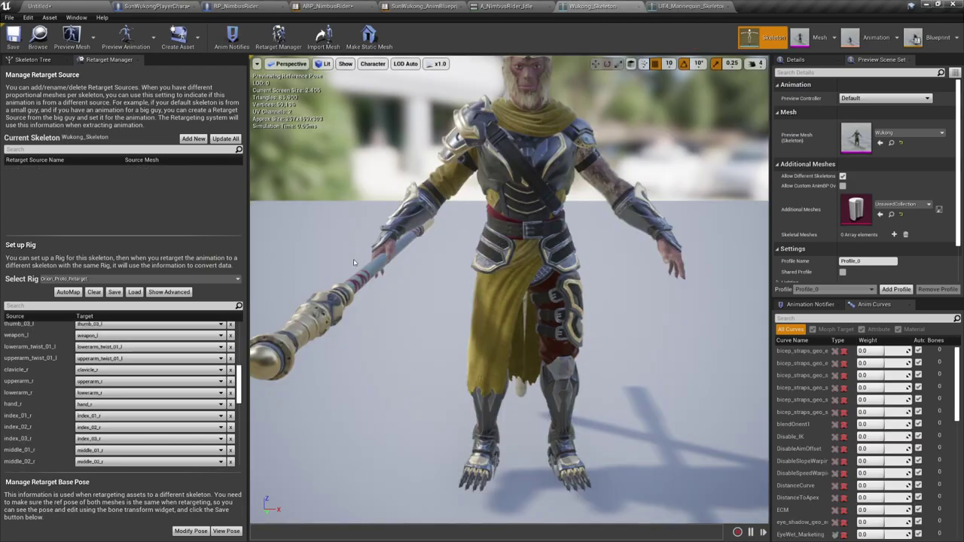
Step: Show Wukong_Skeleton's retarget base pose and examine it from the front and side against the default pose
{"action": "scroll", "coordinate": [452, 249], "scroll_direction": "down", "scroll_amount": 3}
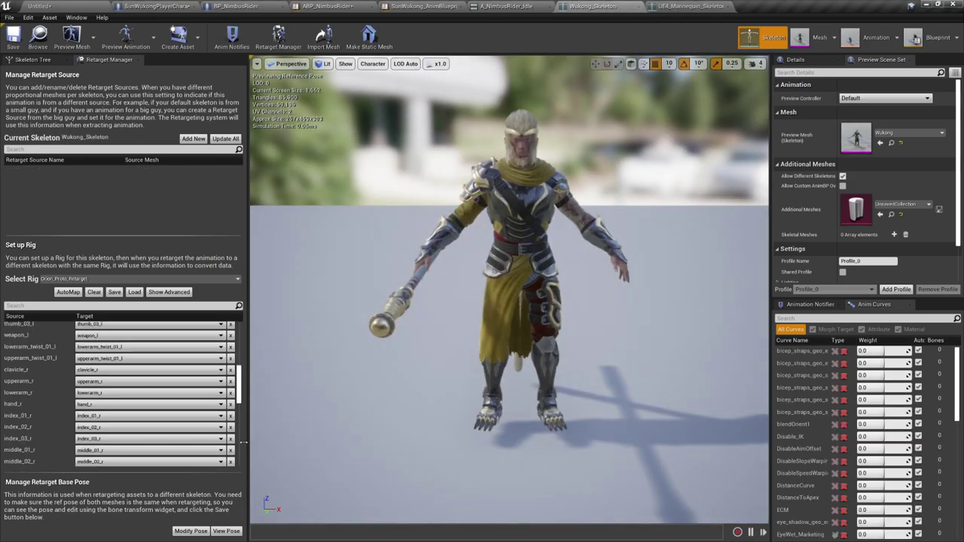
{"action": "left_click", "coordinate": [226, 533]}
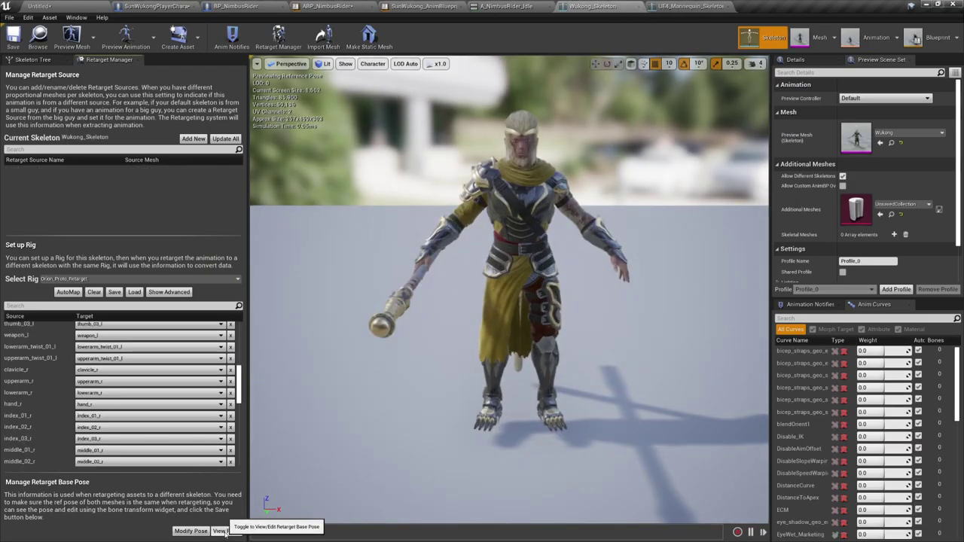
{"action": "scroll", "coordinate": [434, 423], "scroll_direction": "down", "scroll_amount": 1}
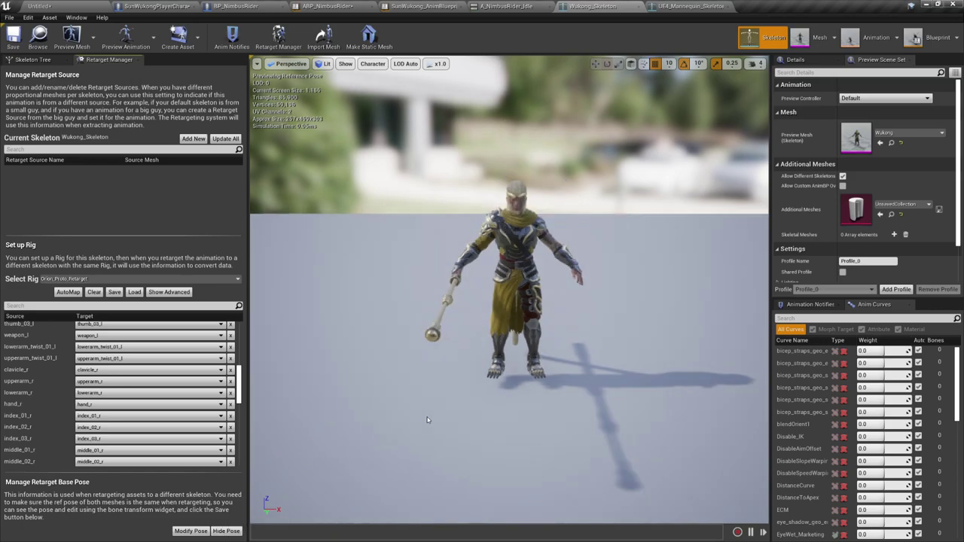
{"action": "left_click_drag", "start_coordinate": [434, 423], "coordinate": [332, 489], "text": "alt"}
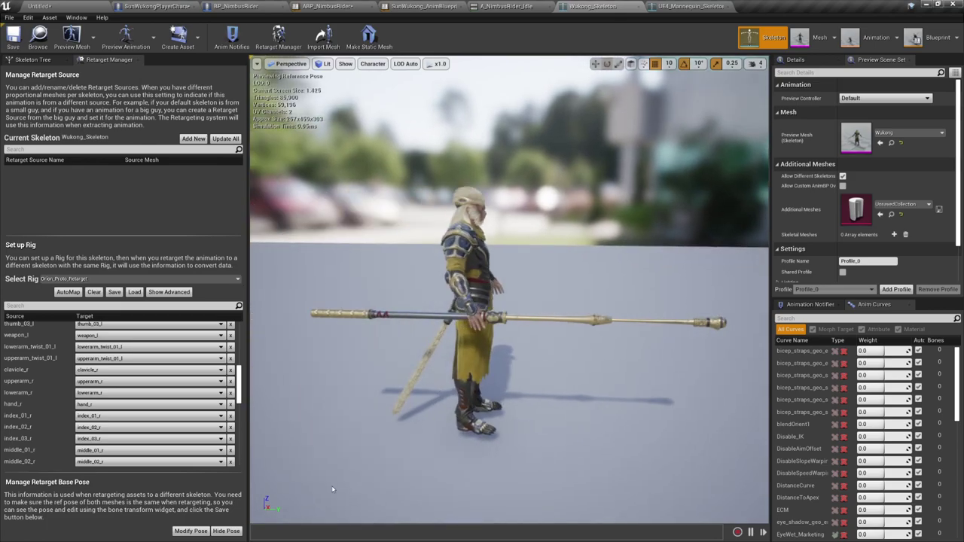
{"action": "left_click", "coordinate": [217, 532]}
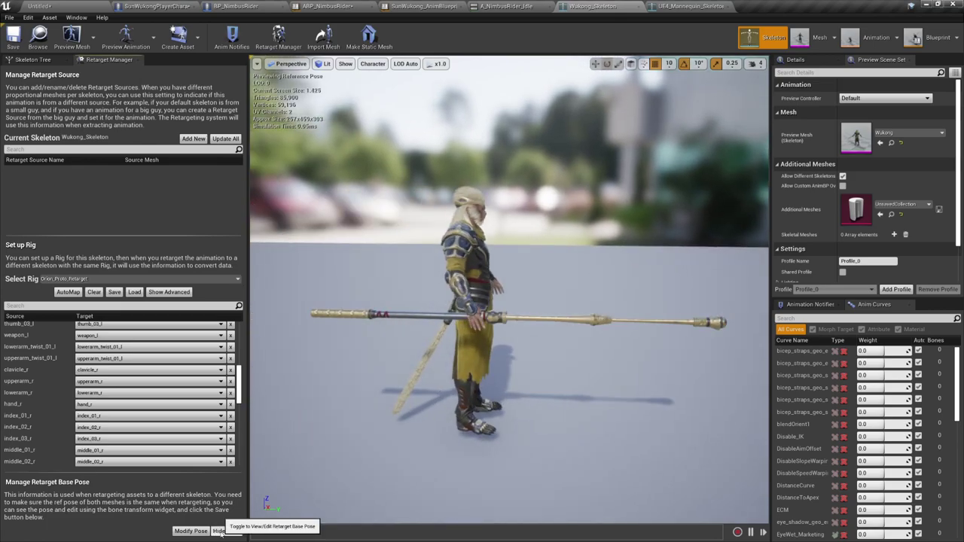
{"action": "left_click_drag", "start_coordinate": [340, 484], "coordinate": [407, 486], "text": "alt"}
{"action": "left_click", "coordinate": [234, 533]}
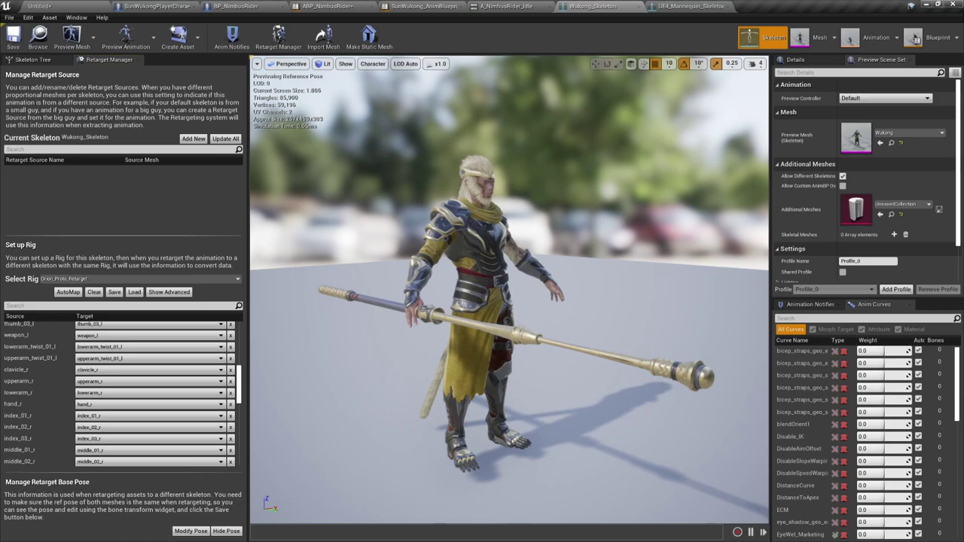
{"action": "left_click_drag", "start_coordinate": [453, 221], "coordinate": [407, 209]}
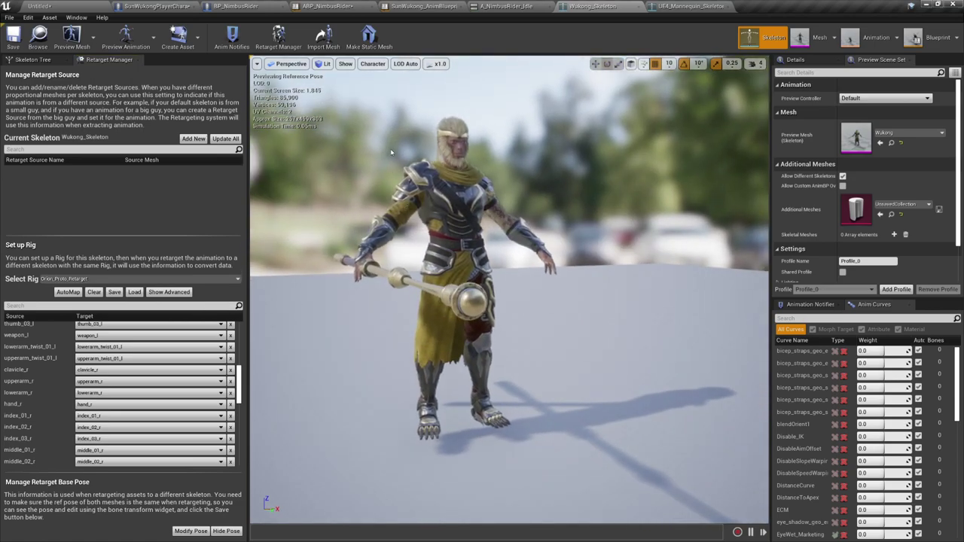
{"action": "left_click_drag", "start_coordinate": [440, 178], "coordinate": [442, 178]}
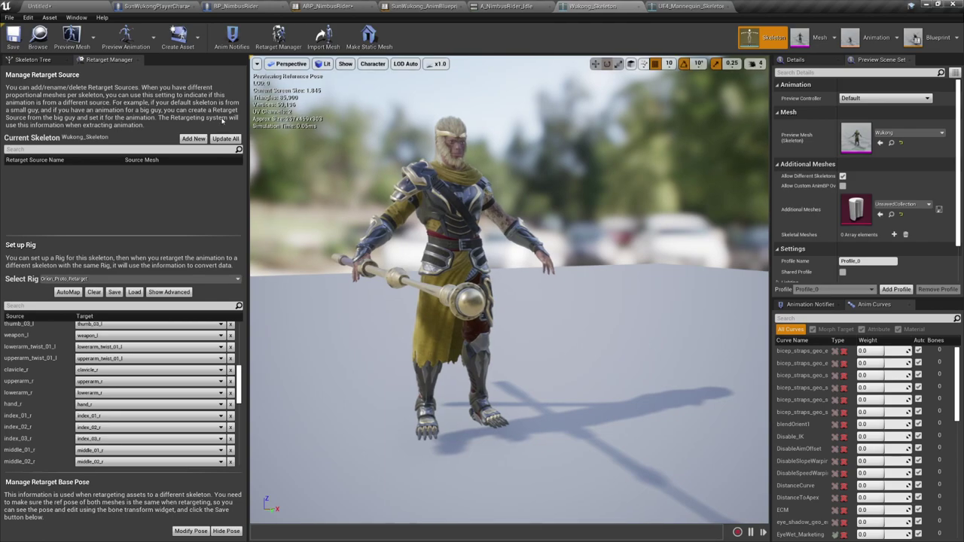
Step: Set Wukong's bone drawing to All Hierarchy in the preview and go back to the Retarget Manager
{"action": "left_click", "coordinate": [30, 60]}
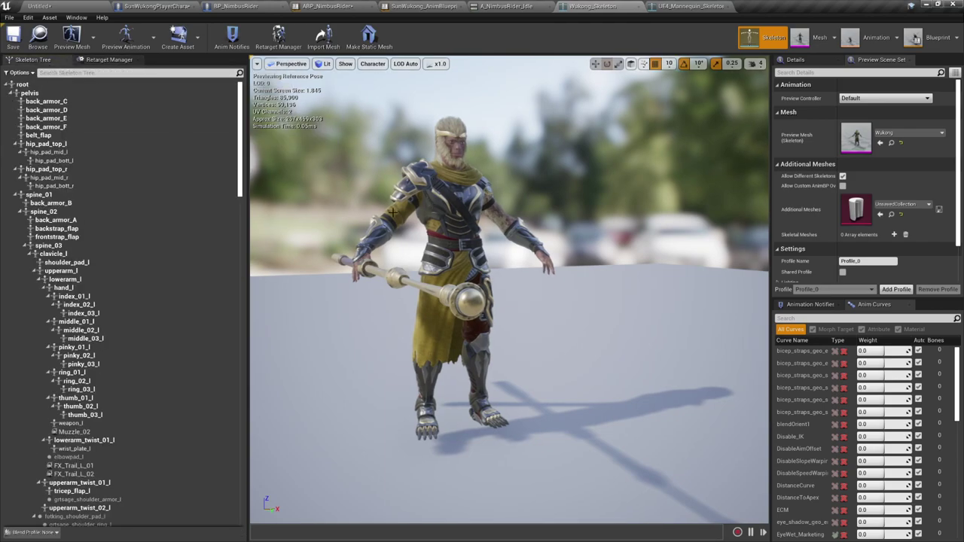
{"action": "left_click_drag", "start_coordinate": [393, 213], "coordinate": [390, 212]}
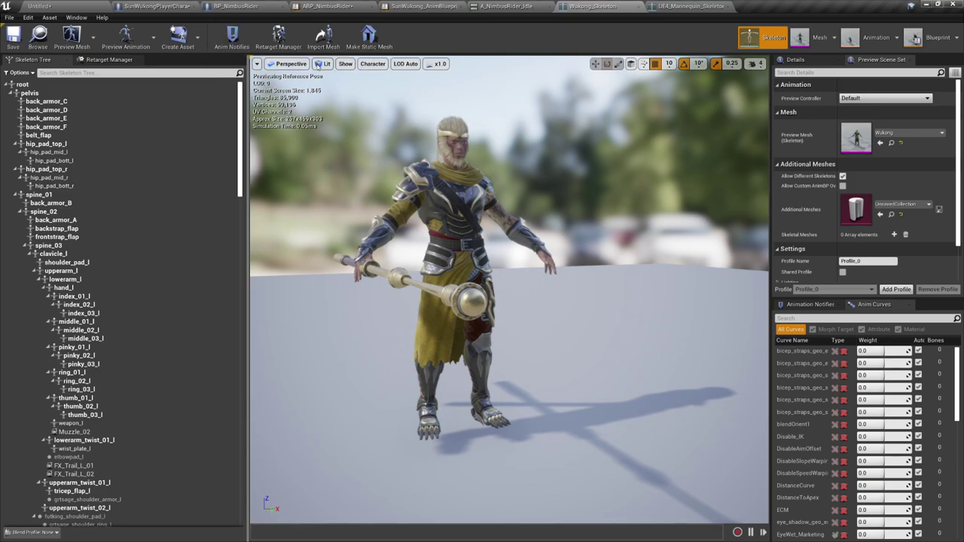
{"action": "left_click", "coordinate": [345, 63]}
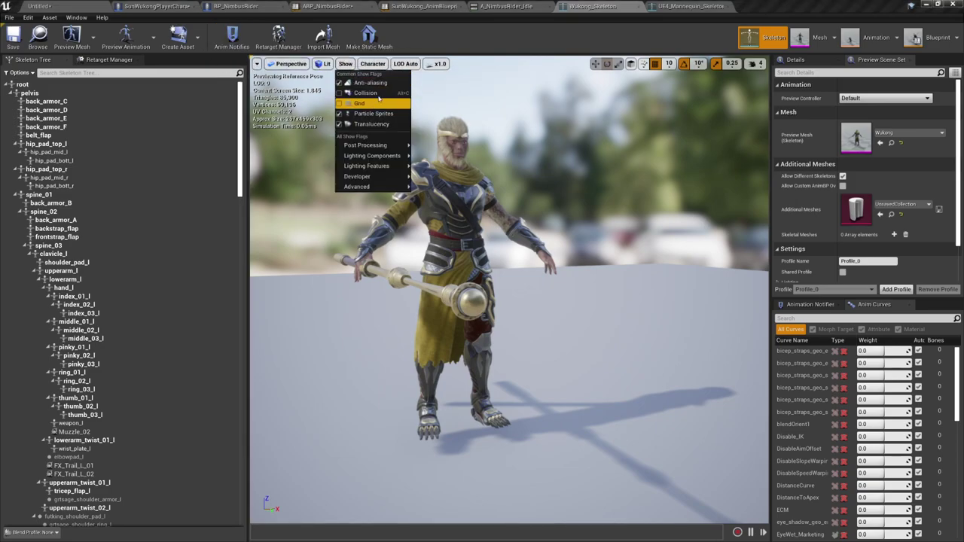
{"action": "left_click", "coordinate": [373, 63]}
{"action": "left_click", "coordinate": [373, 63]}
{"action": "mouse_move", "coordinate": [392, 106]}
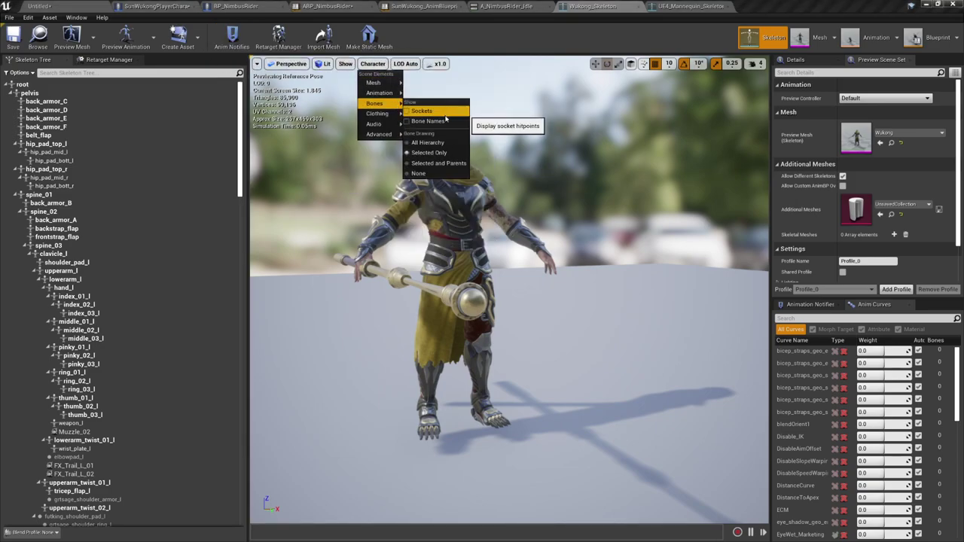
{"action": "left_click", "coordinate": [434, 143]}
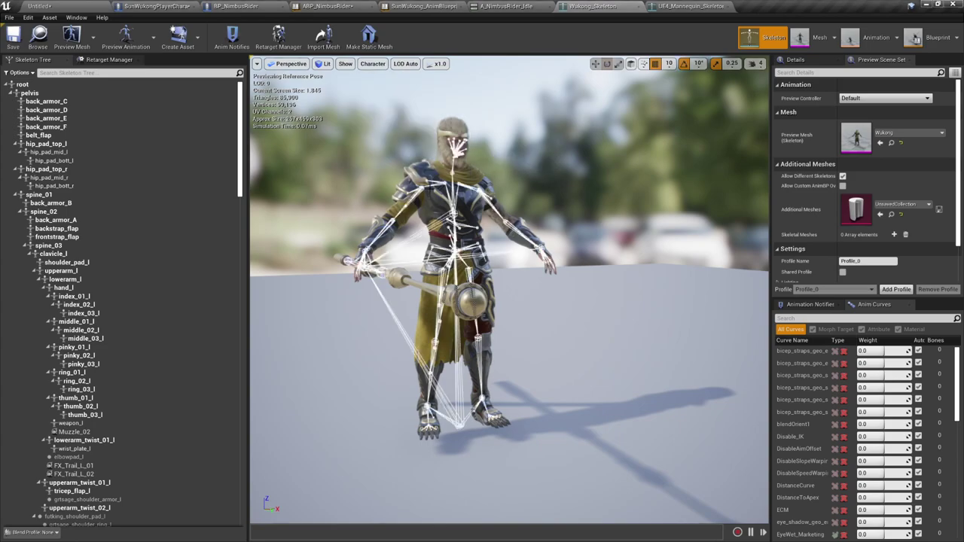
{"action": "left_click", "coordinate": [109, 59]}
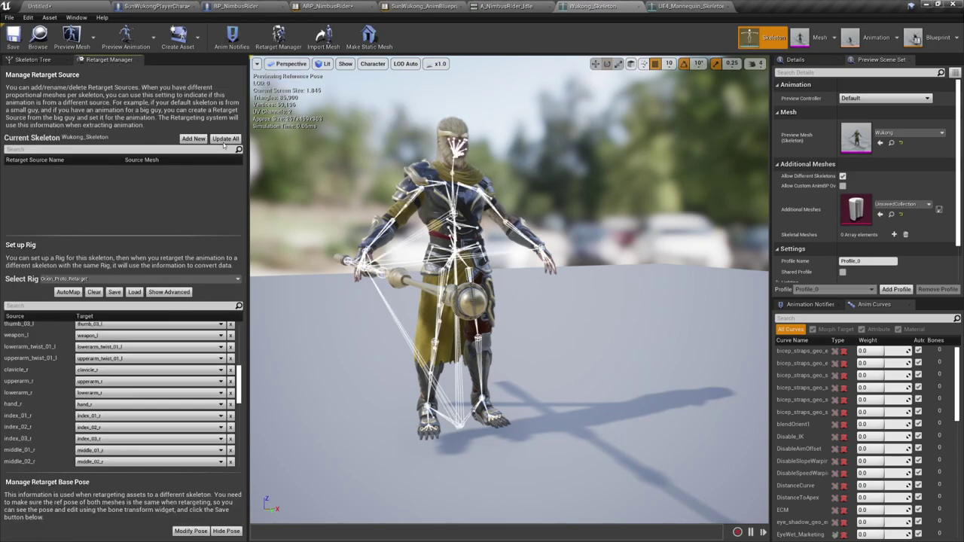
{"action": "left_click_drag", "start_coordinate": [399, 248], "coordinate": [302, 249], "text": "alt"}
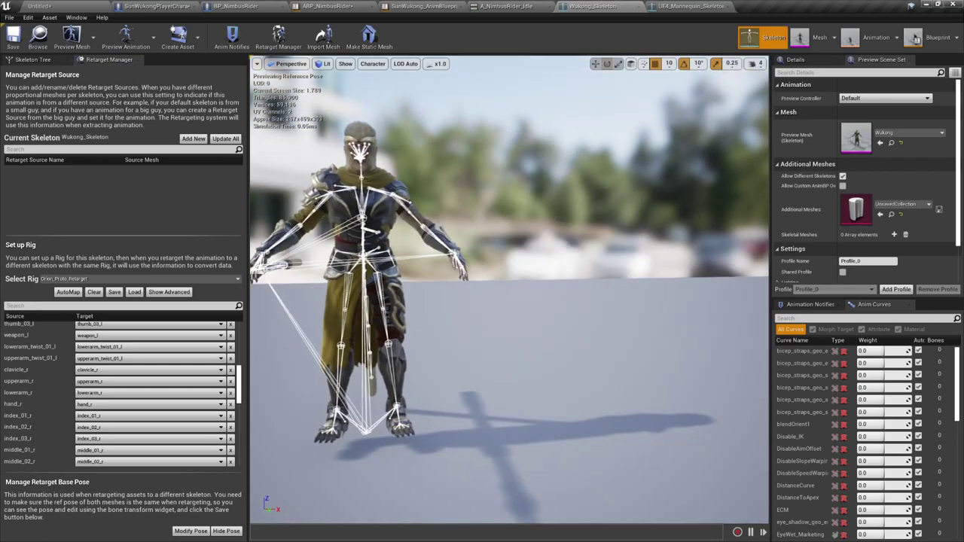
{"action": "middle_click_drag", "start_coordinate": [399, 249], "coordinate": [505, 252]}
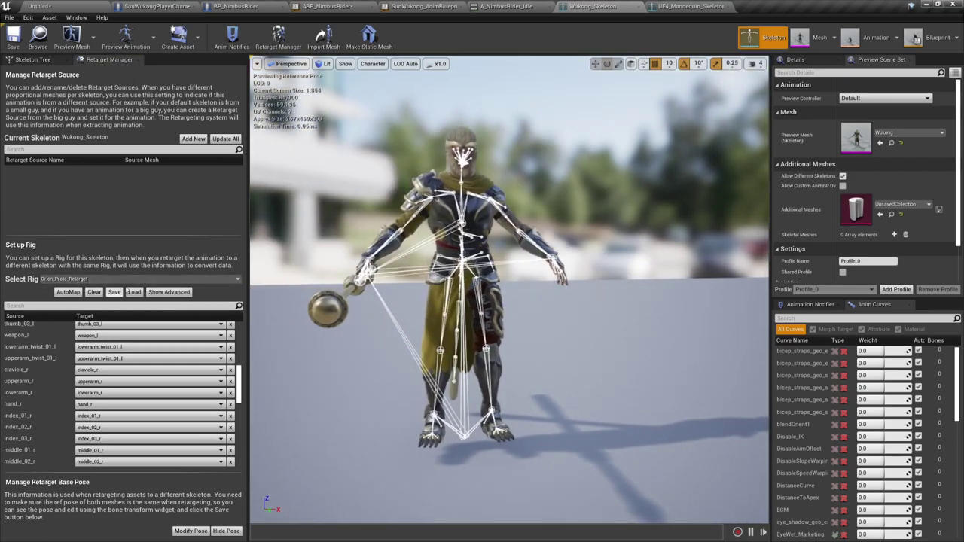
Step: Clear the rig assigned to Wukong_Skeleton
{"action": "left_click", "coordinate": [233, 280]}
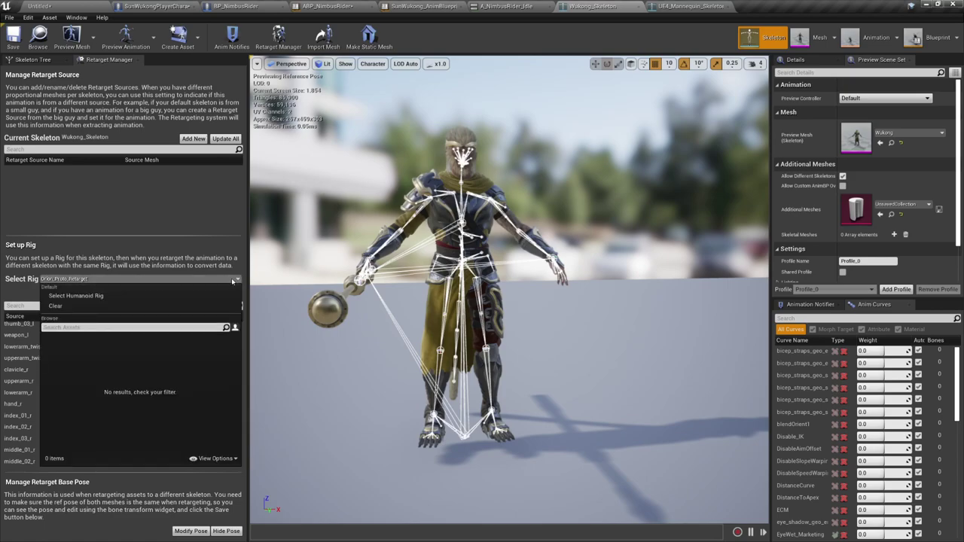
{"action": "left_click", "coordinate": [96, 306]}
Step: Try rotating Wukong's lower arm bone on the staff side, and undo the rotation
{"action": "left_click", "coordinate": [393, 228]}
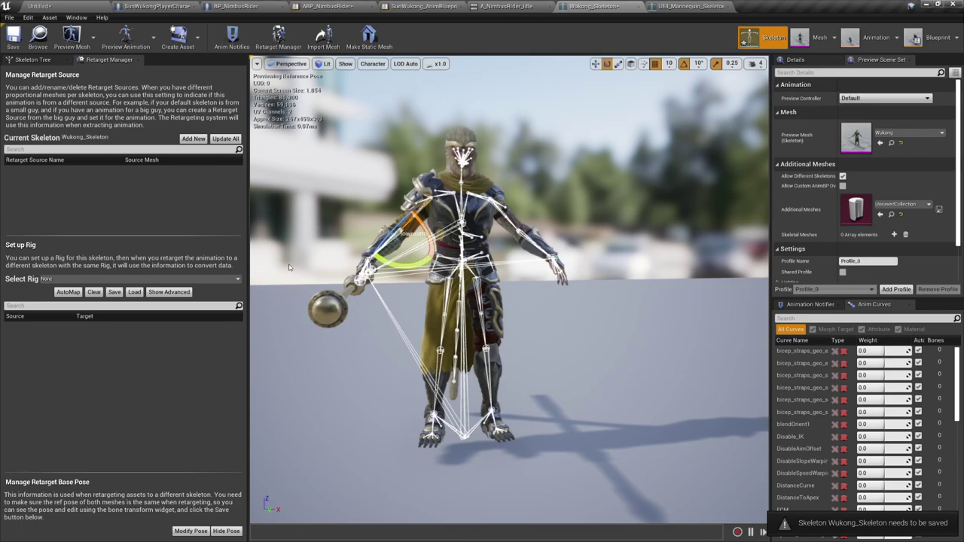
{"action": "right_click_drag", "start_coordinate": [386, 243], "coordinate": [279, 242]}
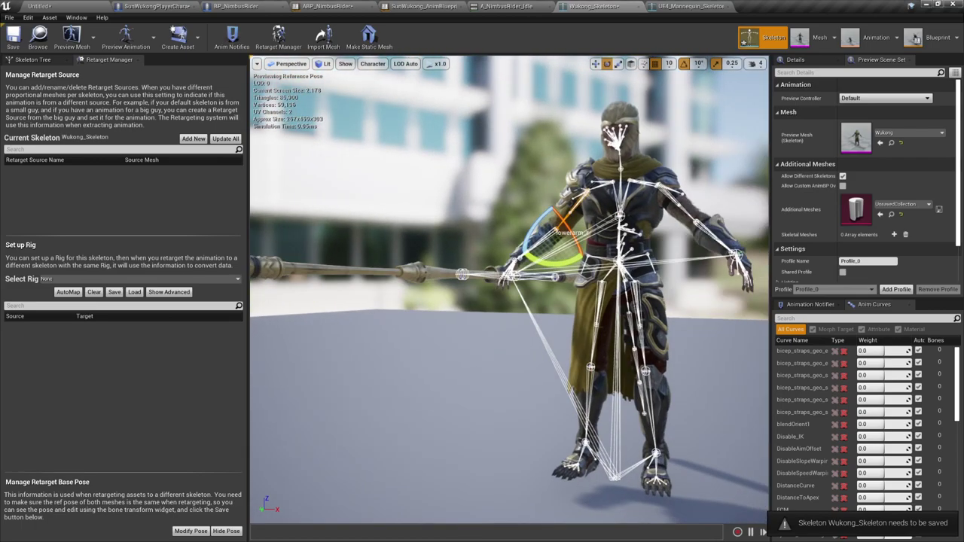
{"action": "mouse_move", "coordinate": [541, 220]}
{"action": "left_mouse_down"}
{"action": "mouse_move", "coordinate": [567, 195]}
{"action": "mouse_move", "coordinate": [530, 232]}
{"action": "mouse_move", "coordinate": [565, 196]}
{"action": "mouse_move", "coordinate": [530, 232]}
{"action": "mouse_move", "coordinate": [565, 196]}
{"action": "mouse_move", "coordinate": [544, 217]}
{"action": "left_mouse_up"}
{"action": "key", "text": "ctrl+z"}
{"action": "right_click_drag", "start_coordinate": [620, 243], "coordinate": [821, 273]}
{"action": "right_click_drag", "start_coordinate": [625, 316], "coordinate": [520, 315]}
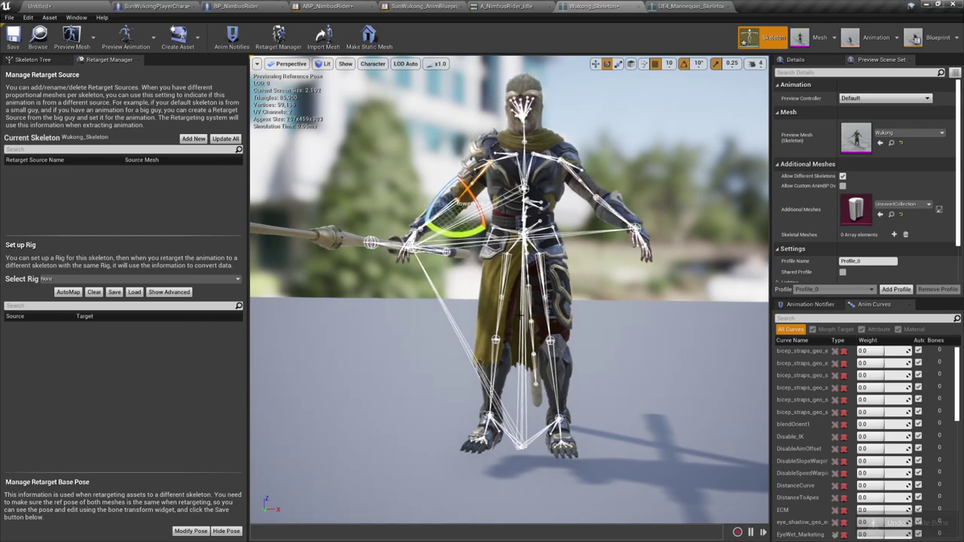
Step: Check the mannequin skeleton's pose and rig for comparison, and assign Orion_Proto_Retarget as Wukong_Skeleton's rig
{"action": "left_click", "coordinate": [685, 6]}
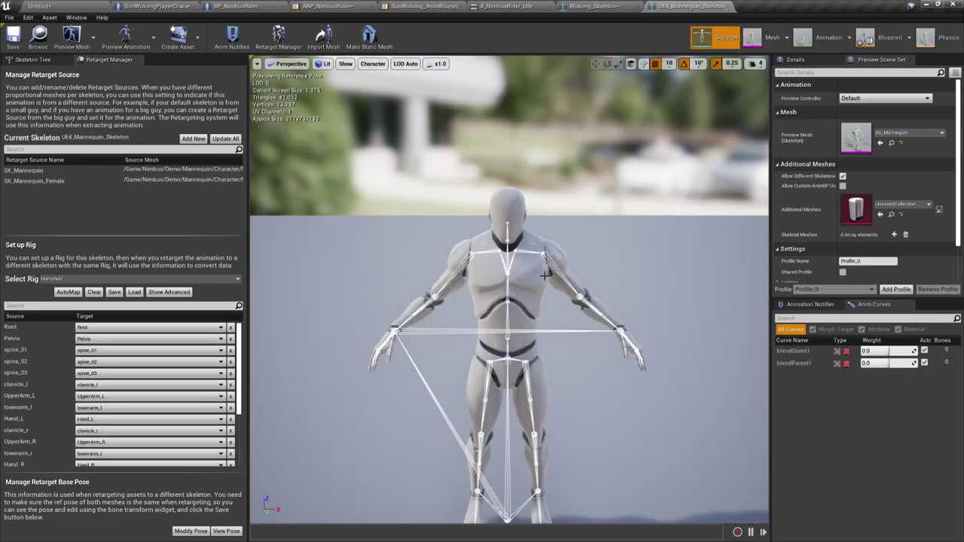
{"action": "left_click", "coordinate": [595, 6]}
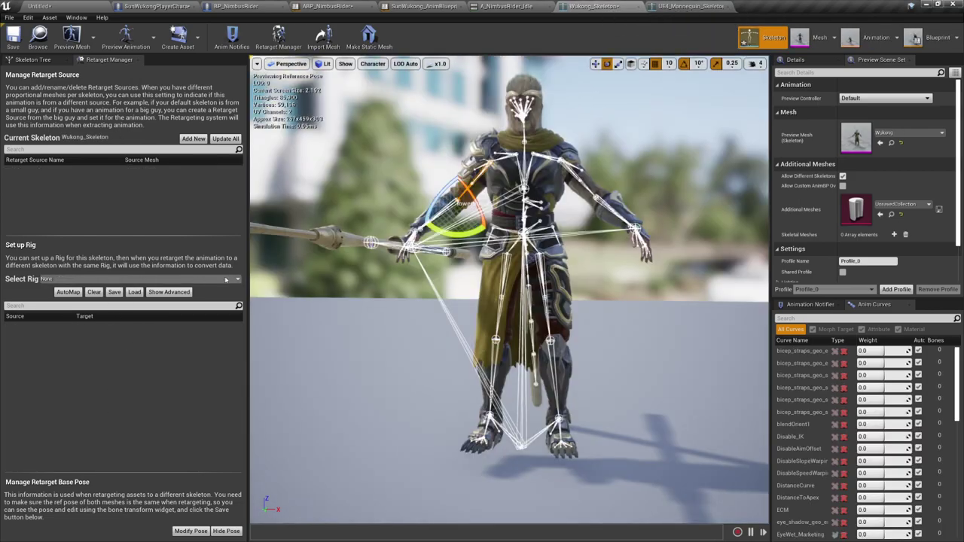
{"action": "left_click", "coordinate": [85, 279]}
{"action": "left_click", "coordinate": [75, 340]}
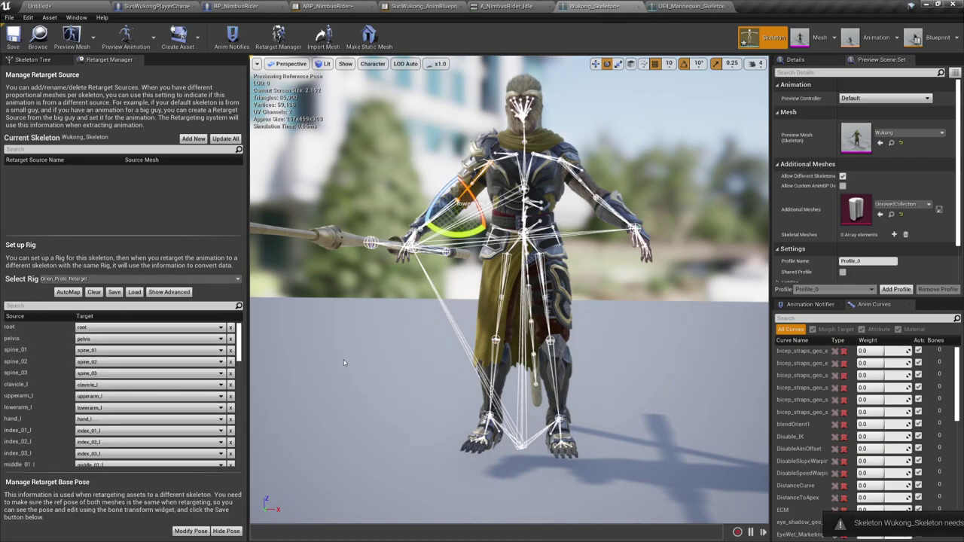
Step: Review the Modify Pose options for Wukong_Skeleton's retarget base pose and save the skeleton
{"action": "mouse_move", "coordinate": [480, 236]}
{"action": "right_mouse_down"}
{"action": "mouse_move", "coordinate": [555, 221]}
{"action": "mouse_move", "coordinate": [480, 237]}
{"action": "right_mouse_up"}
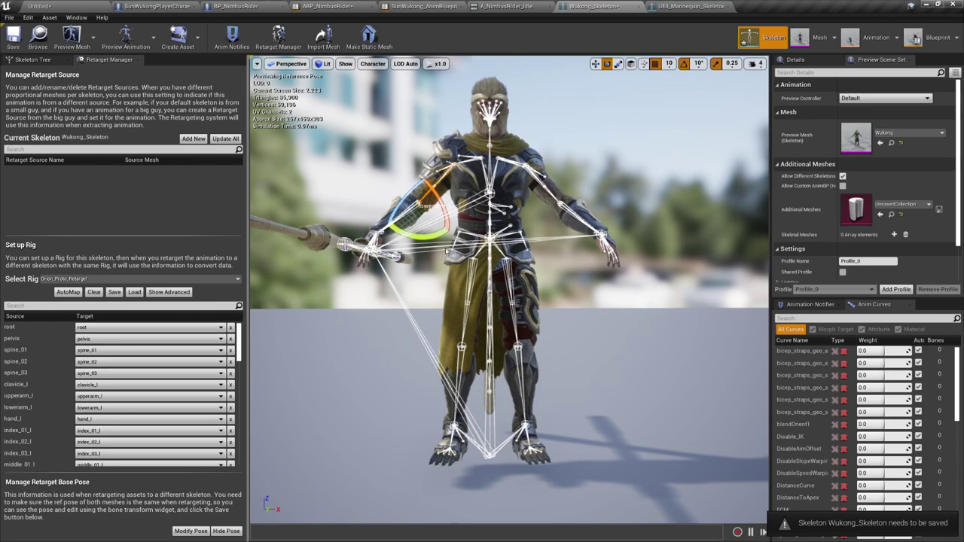
{"action": "left_click", "coordinate": [191, 531]}
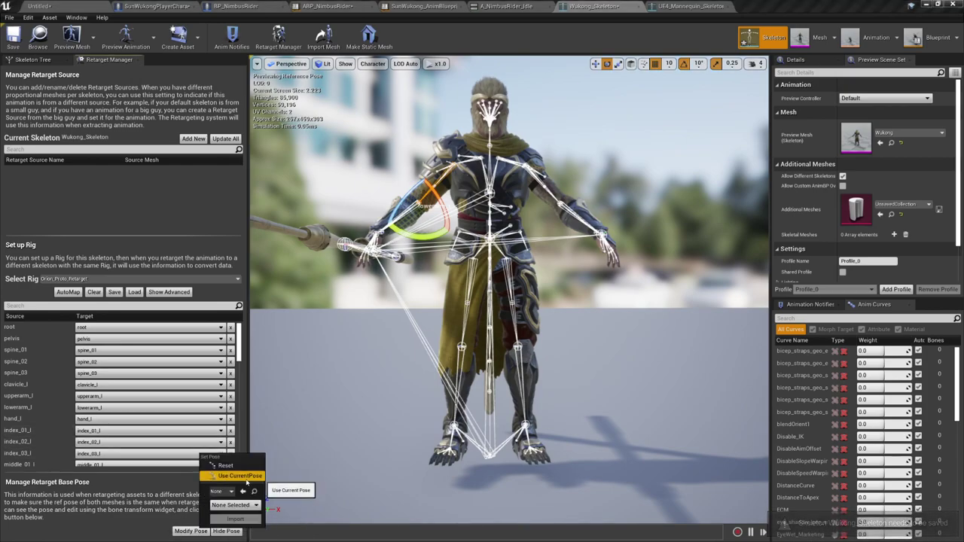
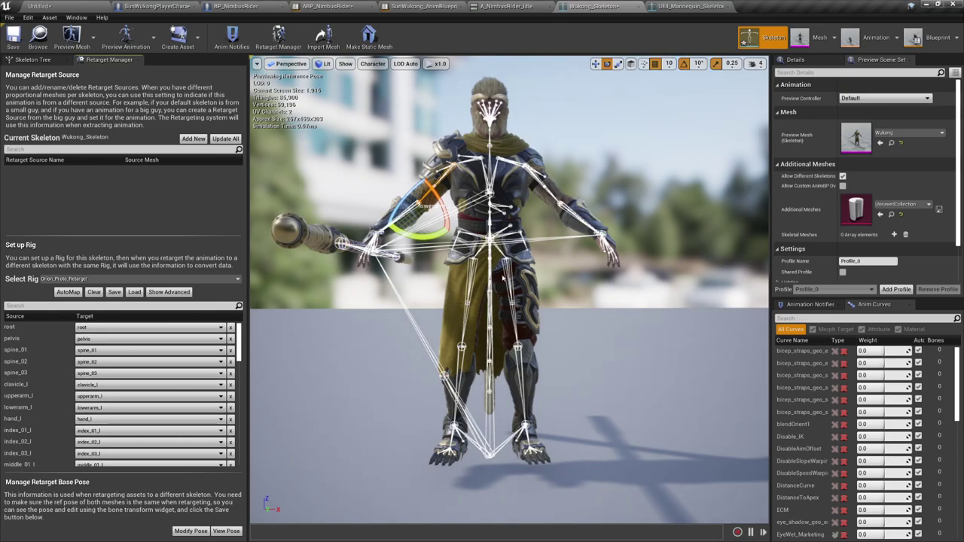
{"action": "scroll", "coordinate": [574, 293], "scroll_direction": "down", "scroll_amount": 3}
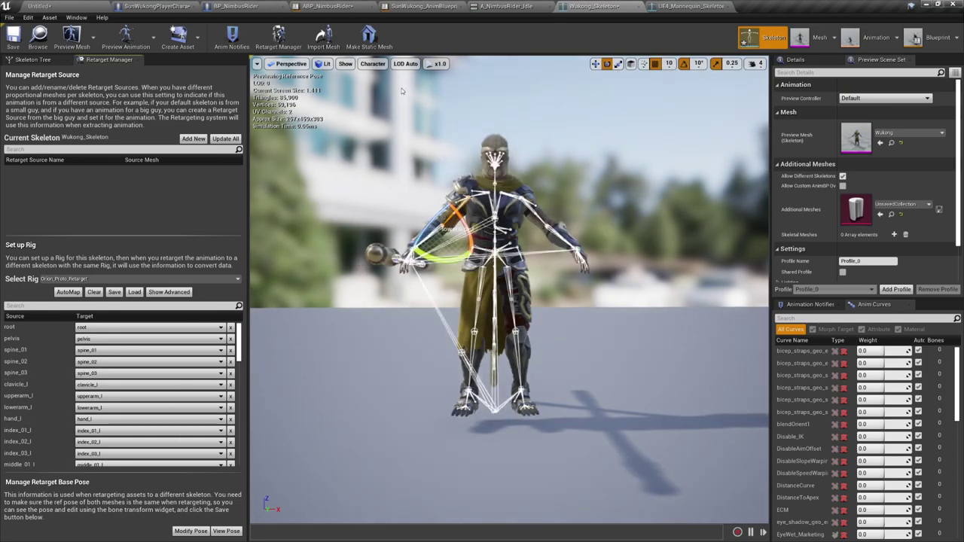
{"action": "left_click", "coordinate": [13, 38]}
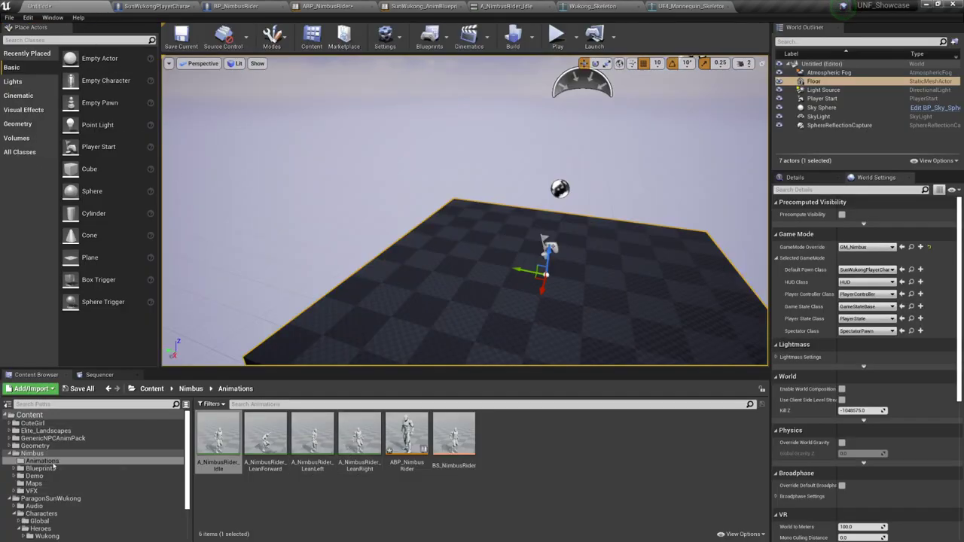
Step: Check which compatible target skeletons are offered for duplicating and retargeting A_NimbusRider_LeanRight, previewing the mannequin and SKEL_CuteGirl
{"action": "left_click", "coordinate": [407, 437]}
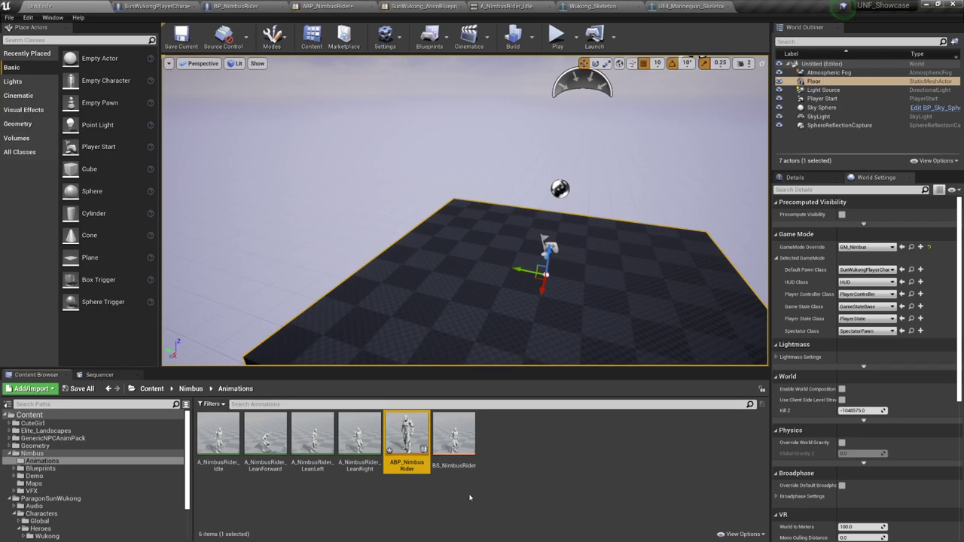
{"action": "right_click", "coordinate": [362, 437]}
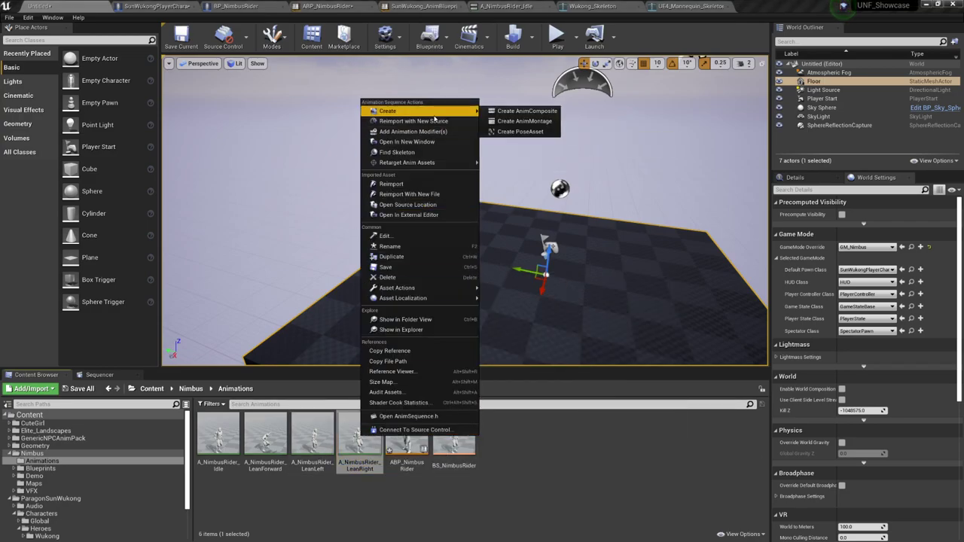
{"action": "mouse_move", "coordinate": [432, 164]}
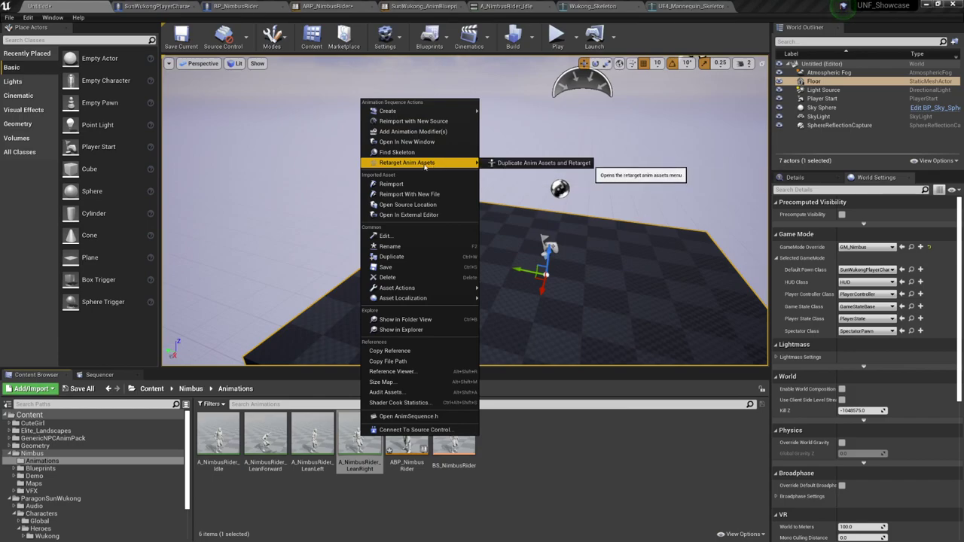
{"action": "left_click", "coordinate": [522, 163]}
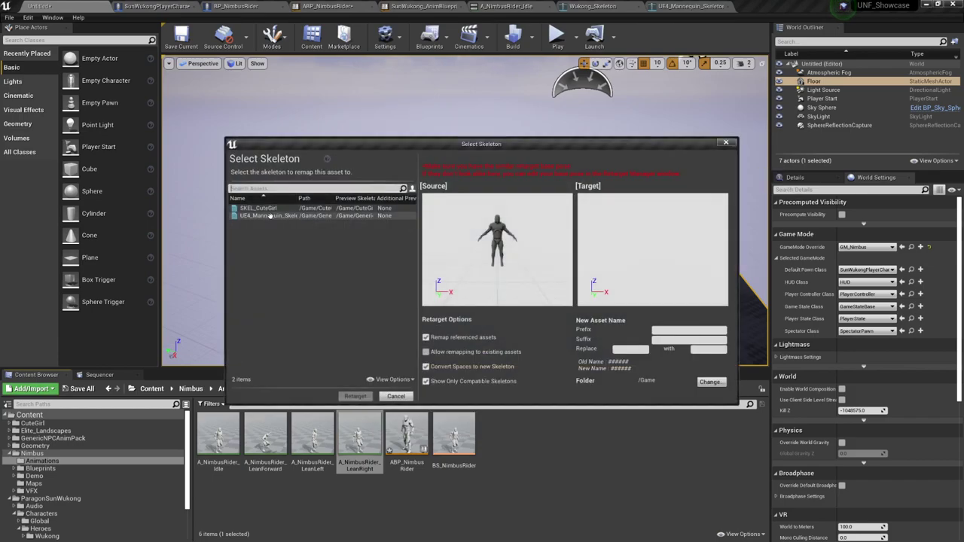
{"action": "left_click", "coordinate": [270, 215]}
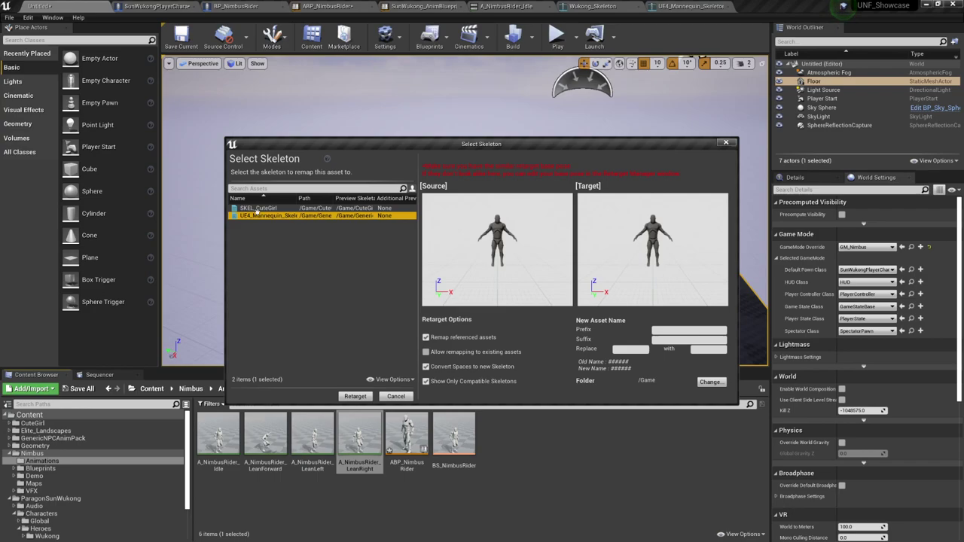
{"action": "left_click", "coordinate": [256, 209]}
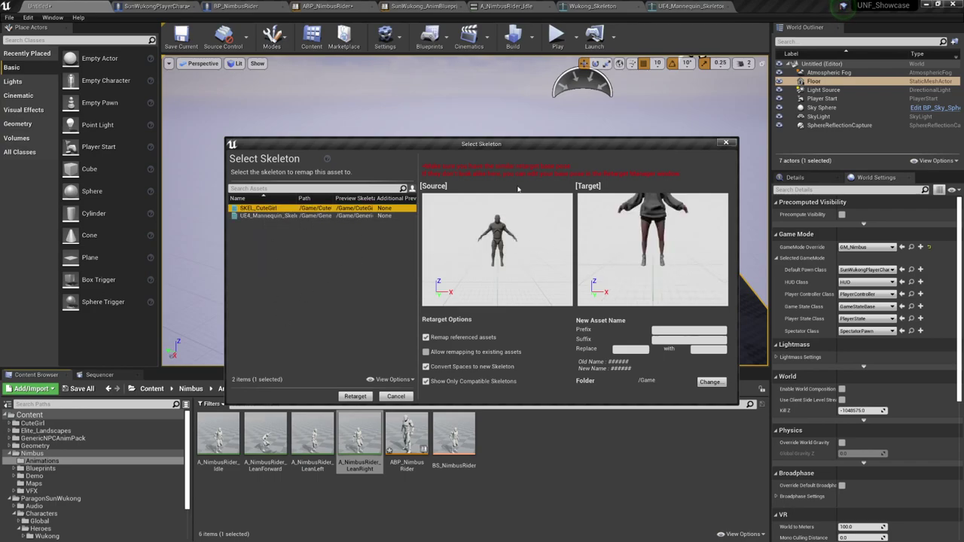
{"action": "left_click", "coordinate": [726, 143]}
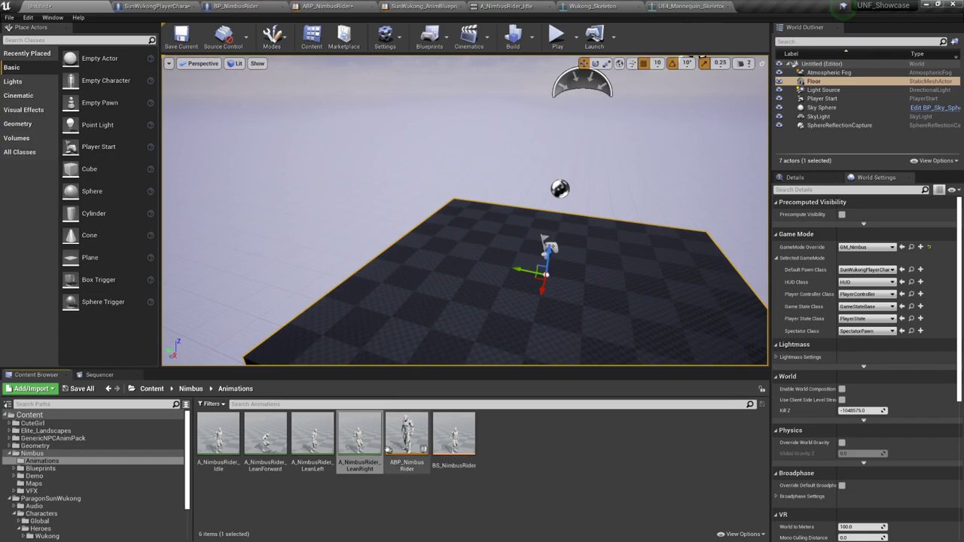
Step: Clear the Orion_Proto_Retarget rig on Wukong_Skeleton and assign the engine's Humanoid rig instead
{"action": "left_click", "coordinate": [690, 11]}
{"action": "left_click", "coordinate": [593, 7]}
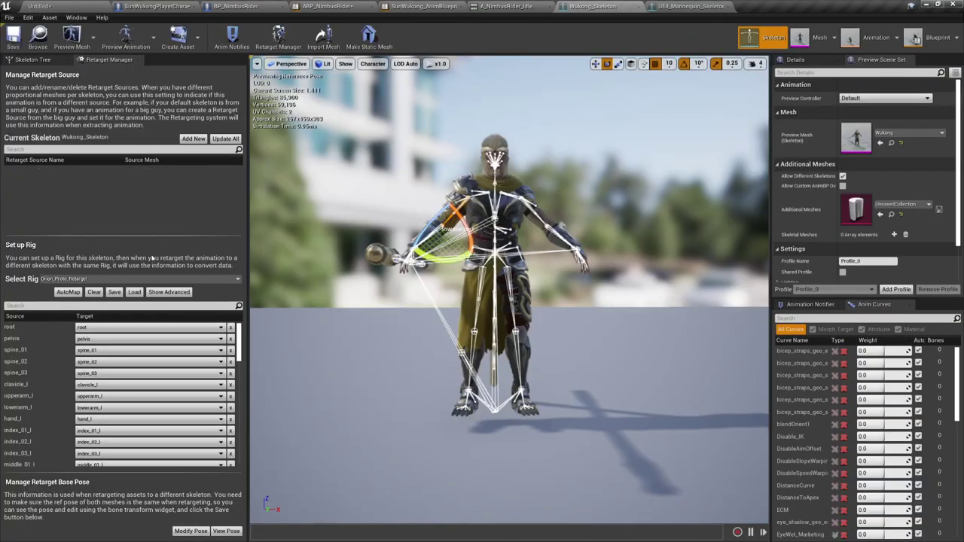
{"action": "left_click", "coordinate": [123, 281]}
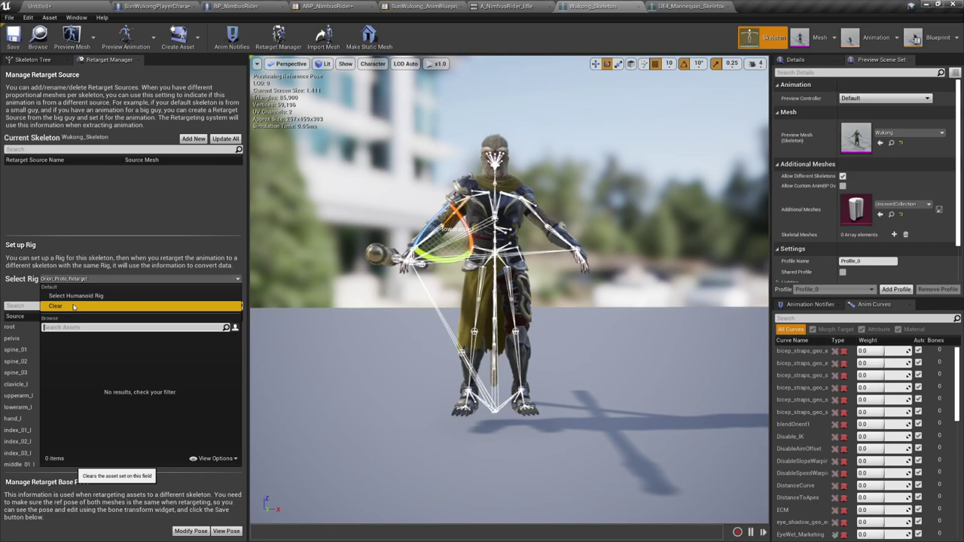
{"action": "left_click", "coordinate": [72, 303]}
{"action": "left_click", "coordinate": [123, 279]}
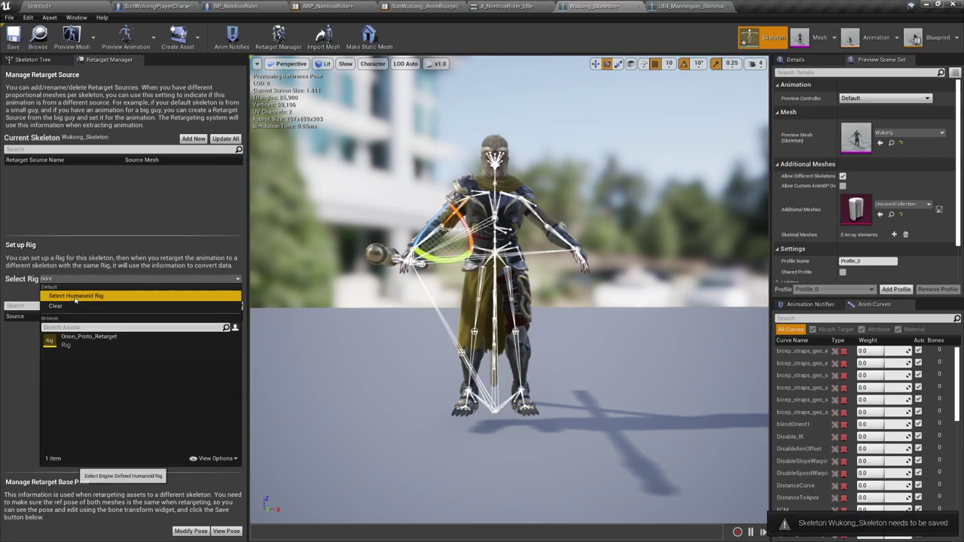
{"action": "left_click", "coordinate": [187, 310]}
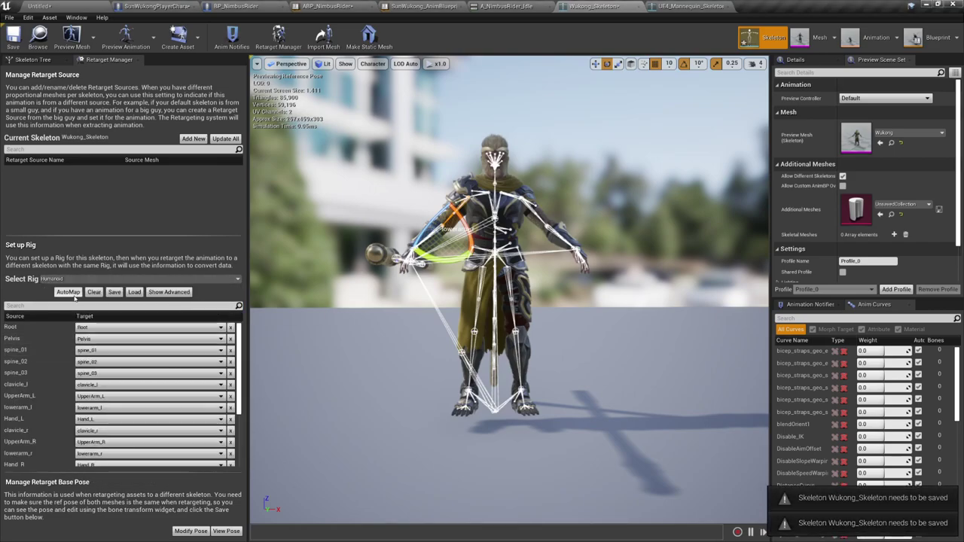
Step: Review the Humanoid rig's bone mapping on Wukong_Skeleton, including the Hand_R target, and save the skeleton
{"action": "scroll", "coordinate": [96, 401], "scroll_direction": "down", "scroll_amount": 3}
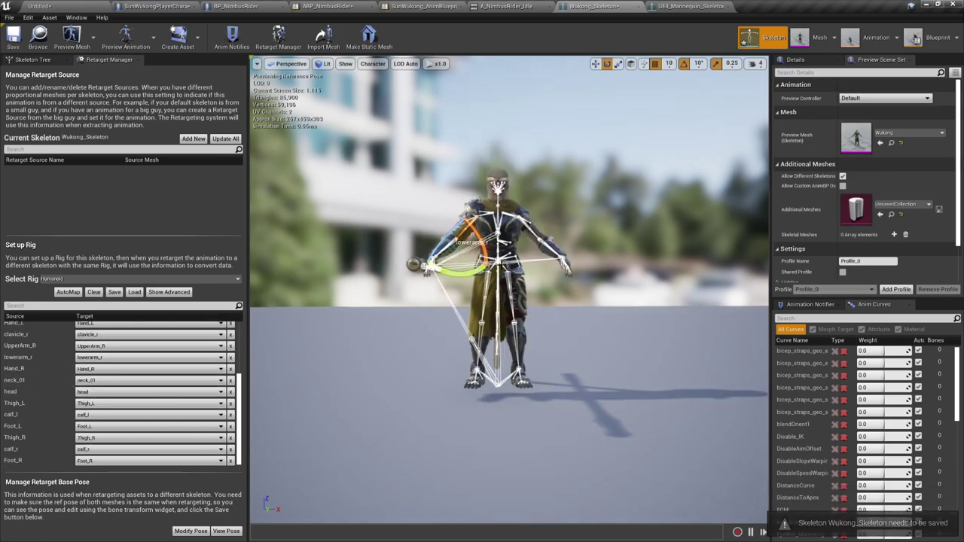
{"action": "middle_click_drag", "start_coordinate": [513, 280], "coordinate": [490, 276]}
{"action": "mouse_move", "coordinate": [473, 256]}
{"action": "left_mouse_down", "text": "alt"}
{"action": "mouse_move", "coordinate": [603, 257]}
{"action": "mouse_move", "coordinate": [468, 255]}
{"action": "left_mouse_up", "text": "alt"}
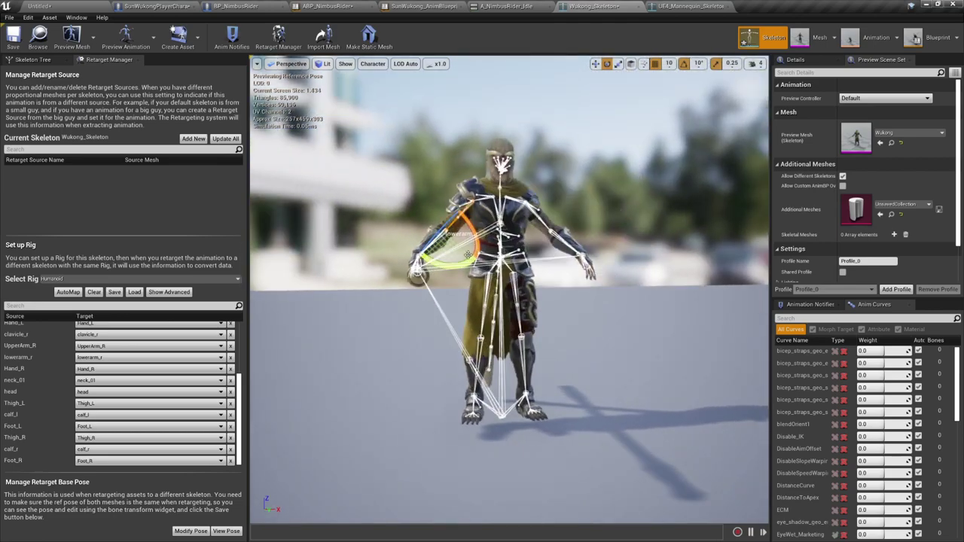
{"action": "left_click", "coordinate": [86, 369]}
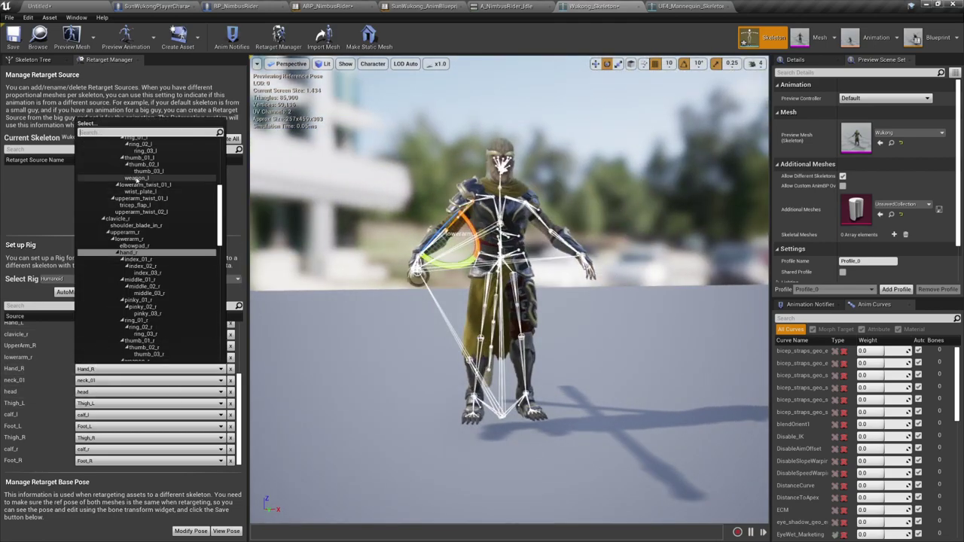
{"action": "left_click", "coordinate": [23, 369]}
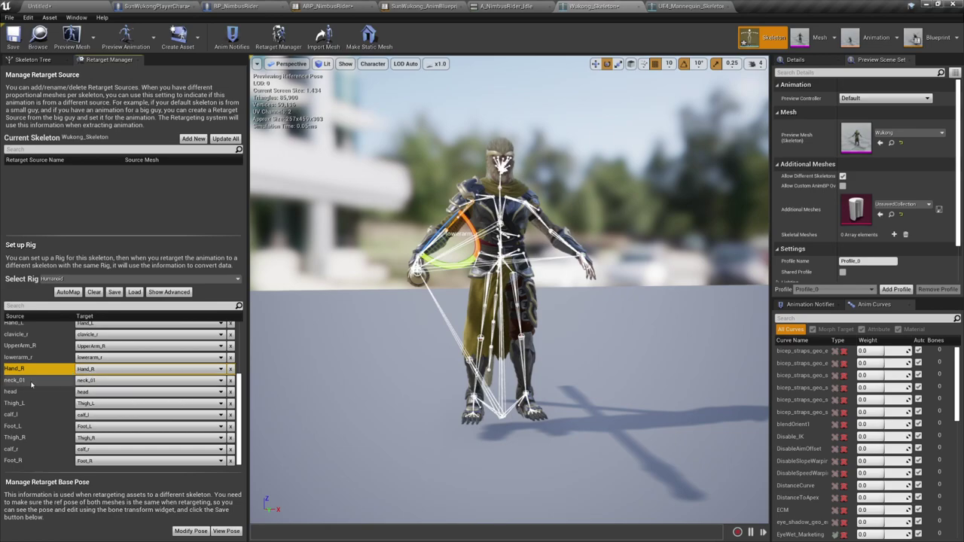
{"action": "scroll", "coordinate": [108, 370], "scroll_direction": "up", "scroll_amount": 6}
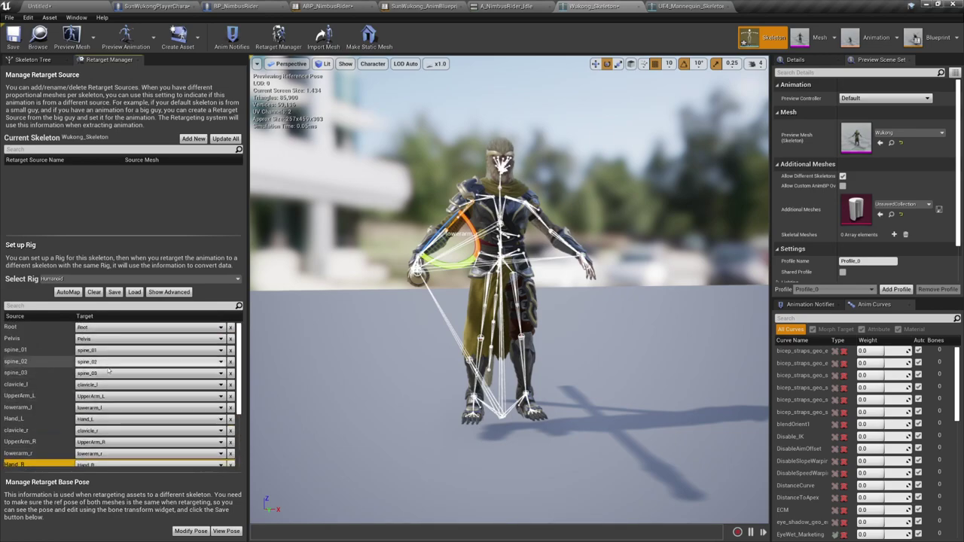
{"action": "scroll", "coordinate": [109, 370], "scroll_direction": "down", "scroll_amount": 6}
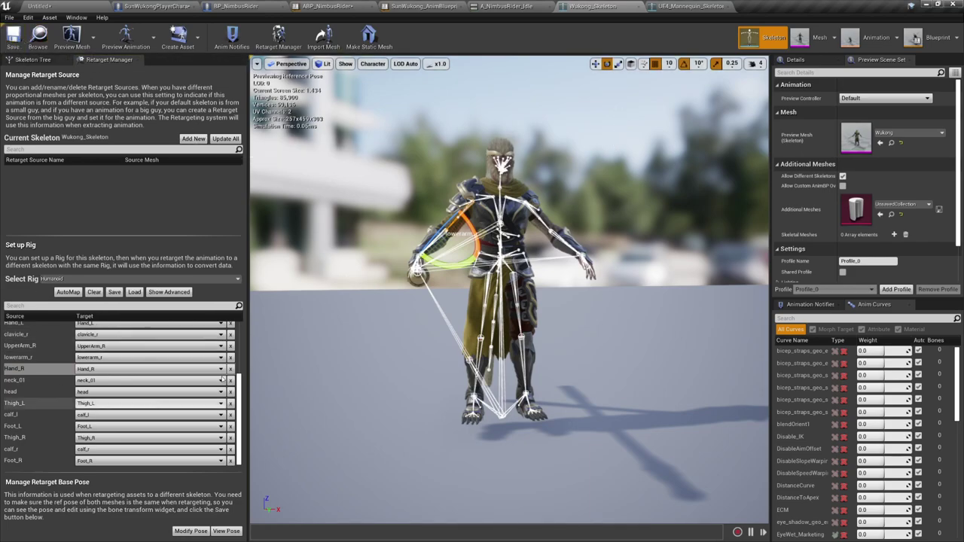
Step: Check in the retarget options for A_NimbusRider_LeanRight that Wukong_Skeleton is selectable, and close them without retargeting
{"action": "left_click", "coordinate": [72, 7]}
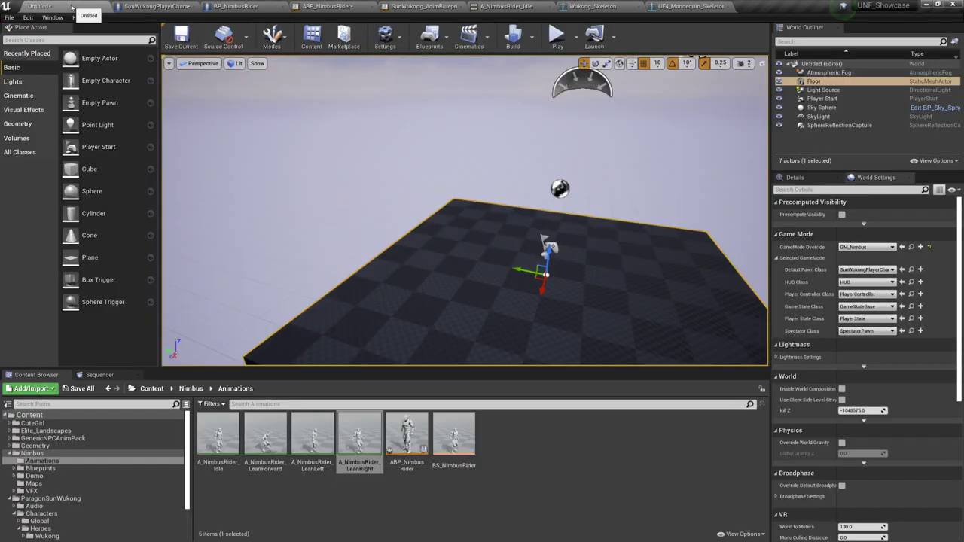
{"action": "right_click", "coordinate": [358, 449]}
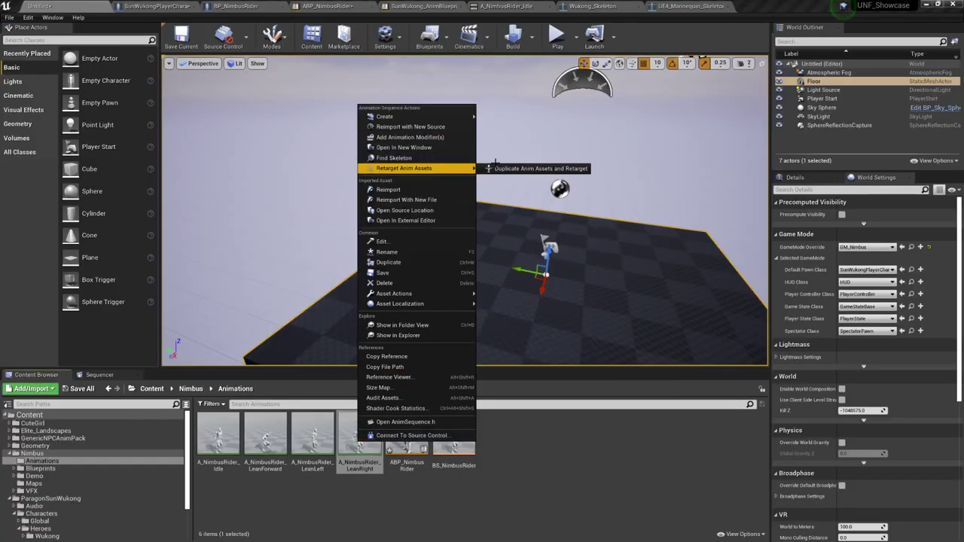
{"action": "left_click", "coordinate": [504, 168]}
{"action": "left_click", "coordinate": [313, 224]}
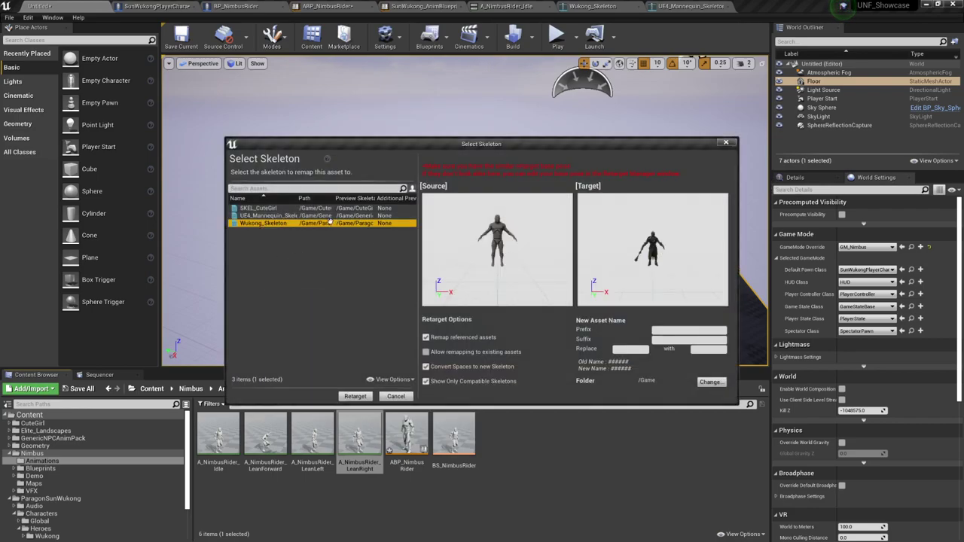
{"action": "left_click", "coordinate": [728, 143]}
Step: Start duplicating and retargeting the ABP_NimbusRider animation blueprint with Wukong_Skeleton as the target skeleton
{"action": "right_click", "coordinate": [411, 441]}
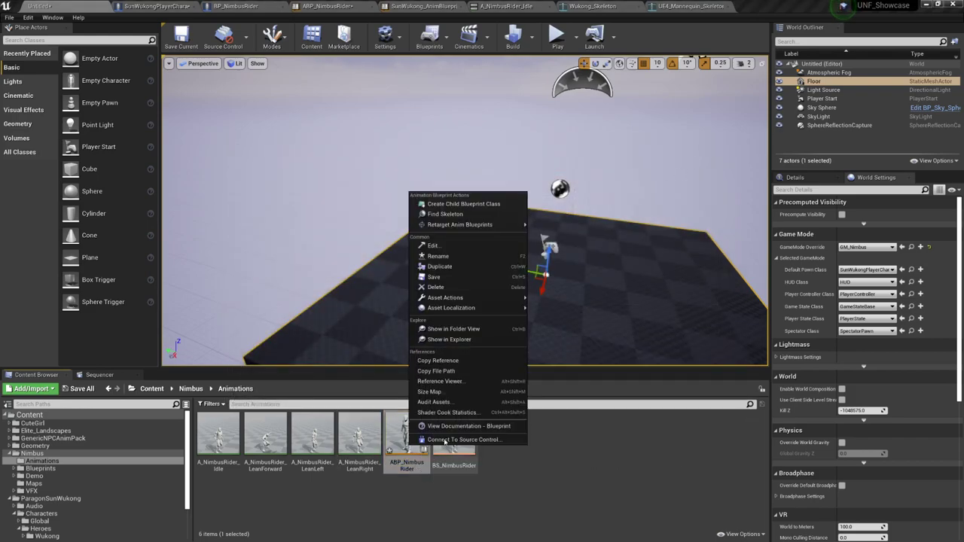
{"action": "left_click", "coordinate": [423, 499]}
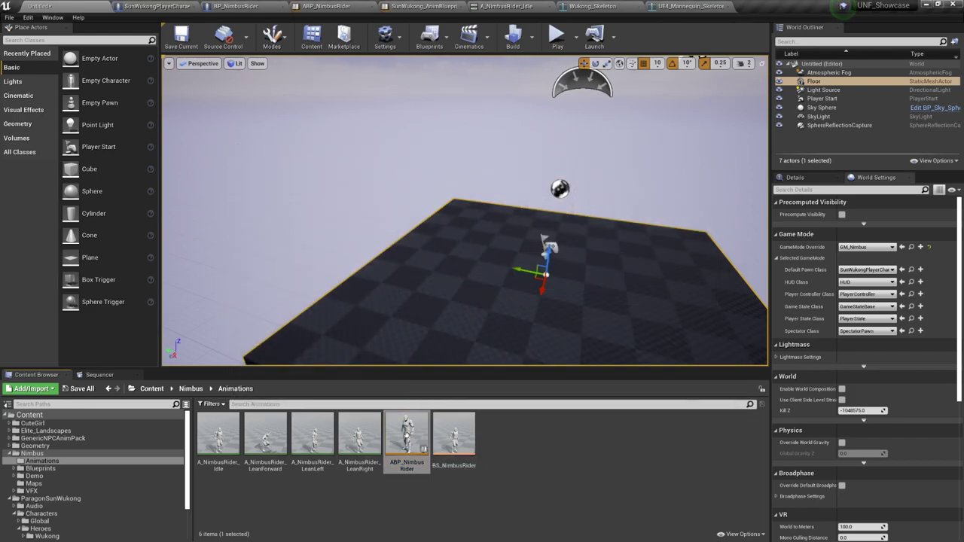
{"action": "right_click", "coordinate": [408, 436]}
{"action": "mouse_move", "coordinate": [493, 217]}
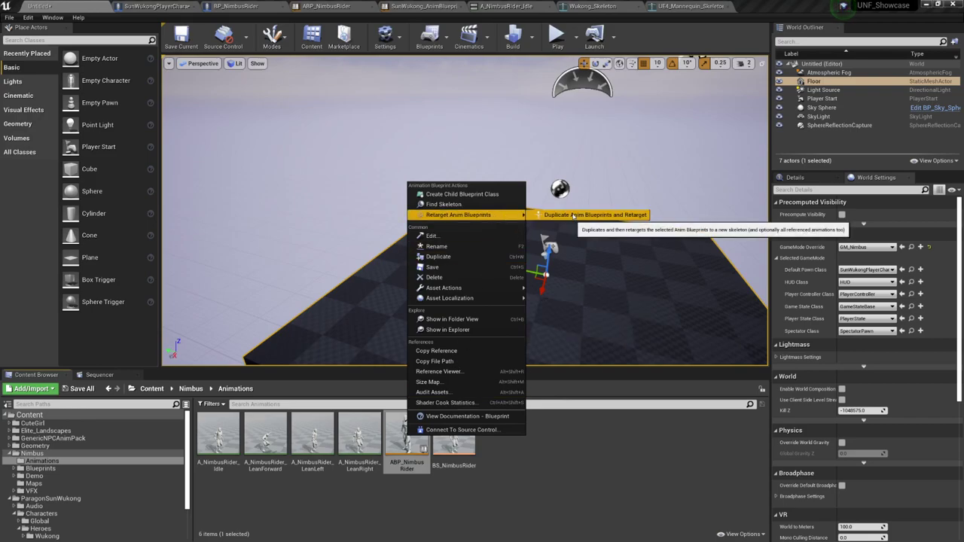
{"action": "left_click", "coordinate": [573, 219]}
{"action": "left_click", "coordinate": [264, 223]}
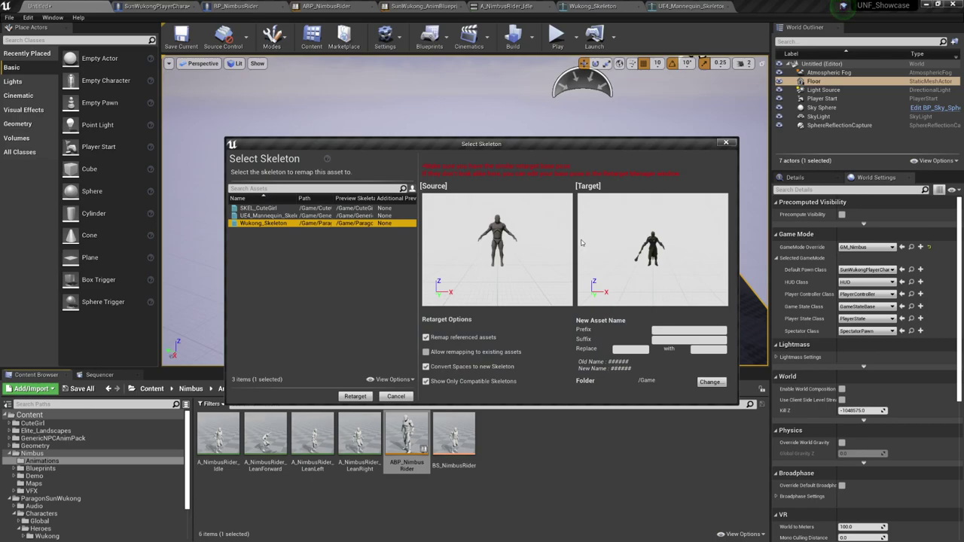
Step: Create a RetargettedAnimations folder inside ParagonSunWukong and set it as the destination for the retargeted assets
{"action": "left_click", "coordinate": [712, 382]}
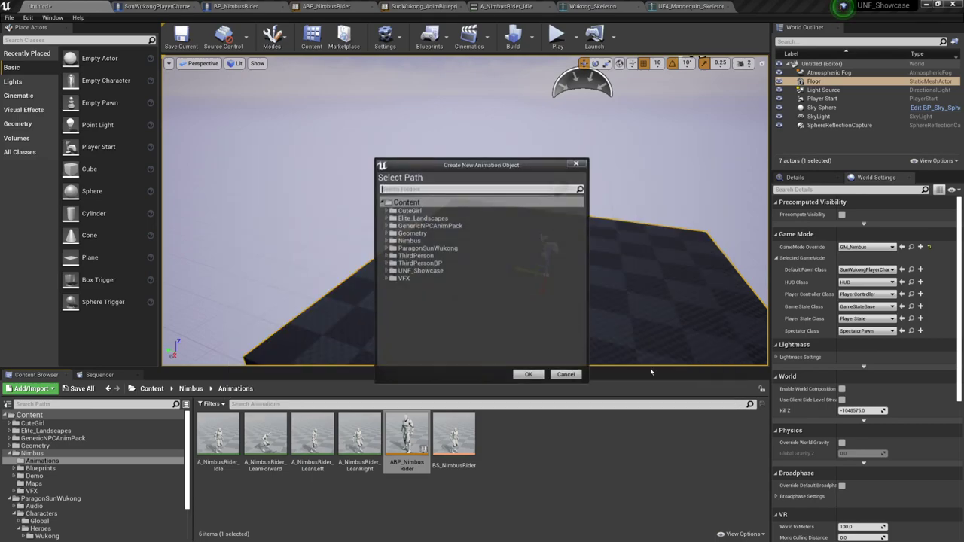
{"action": "left_click", "coordinate": [407, 202]}
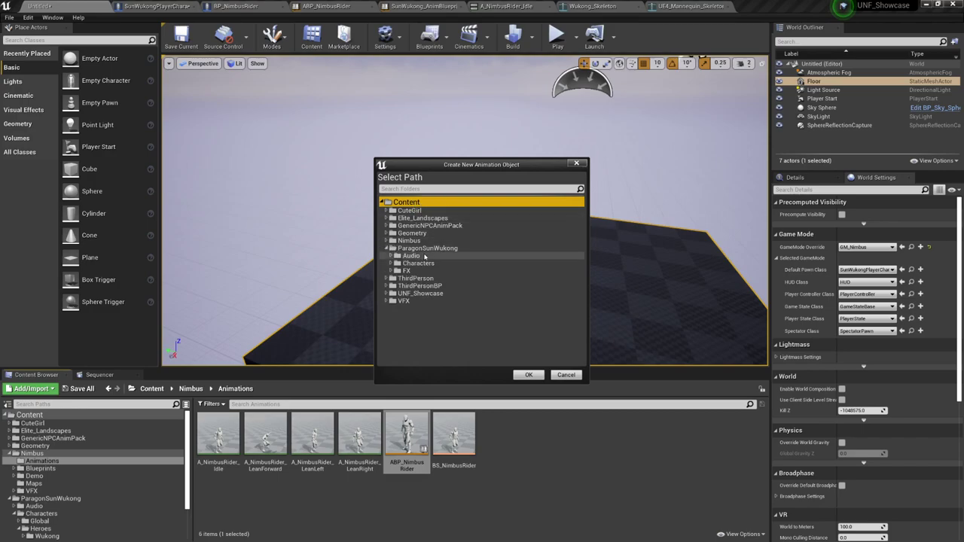
{"action": "left_click", "coordinate": [402, 250]}
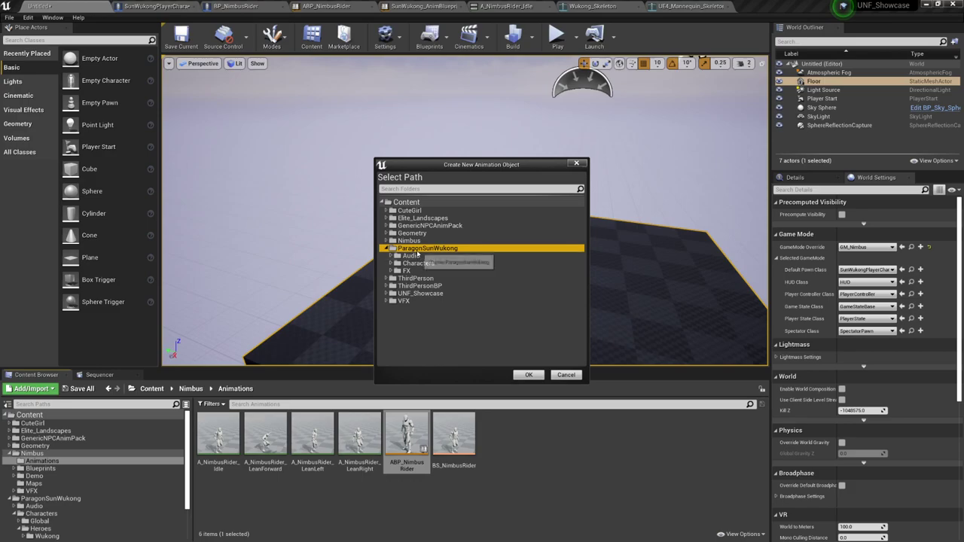
{"action": "right_click", "coordinate": [434, 252]}
{"action": "left_click", "coordinate": [445, 253]}
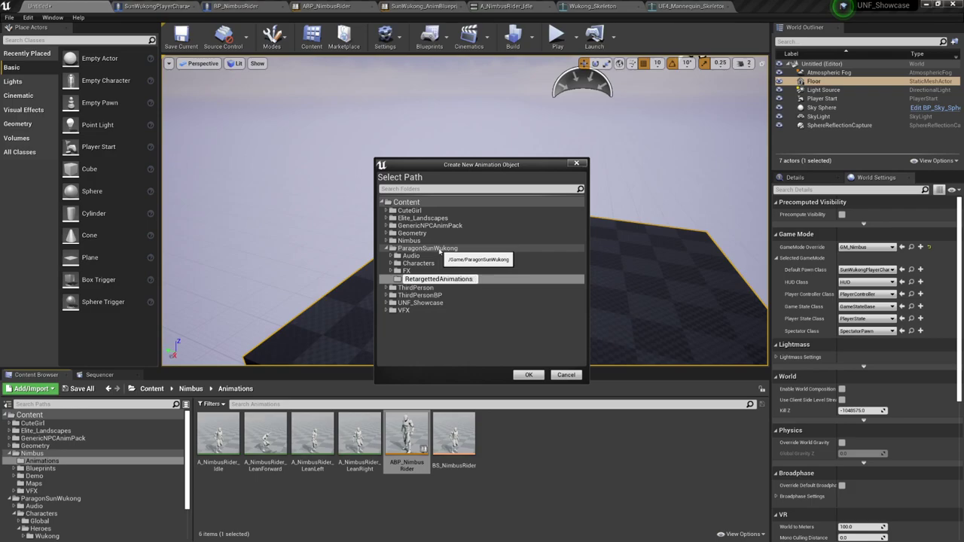
{"action": "key", "text": "Return"}
{"action": "left_click", "coordinate": [529, 375]}
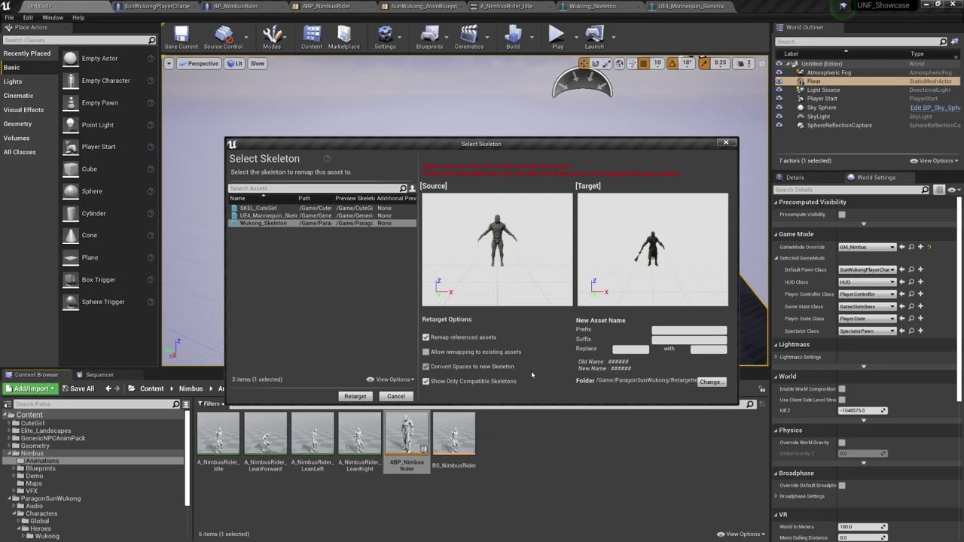
Step: Try to retarget ABP_NimbusRider with these settings, and check the RetargettedAnimations folder for the new assets
{"action": "left_click", "coordinate": [355, 396]}
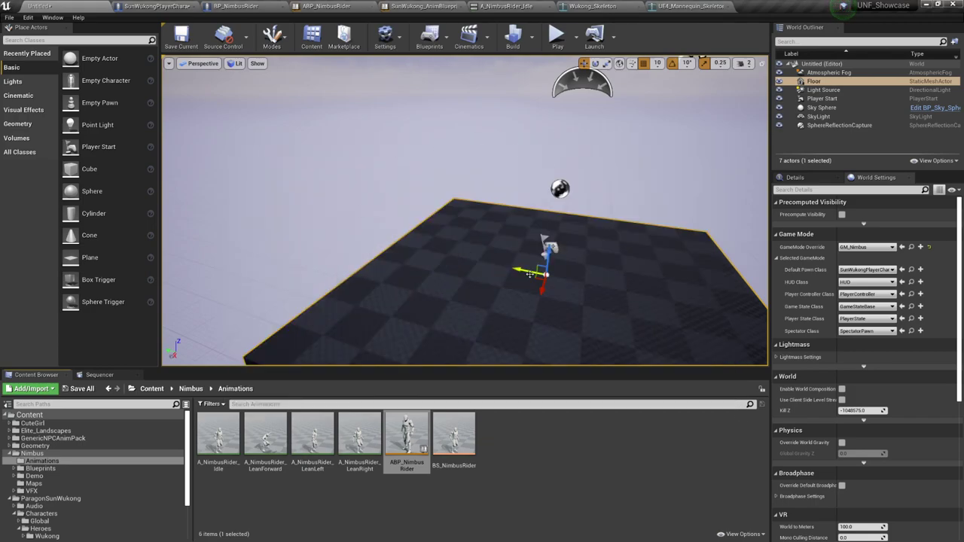
{"action": "scroll", "coordinate": [75, 486], "scroll_direction": "down", "scroll_amount": 3}
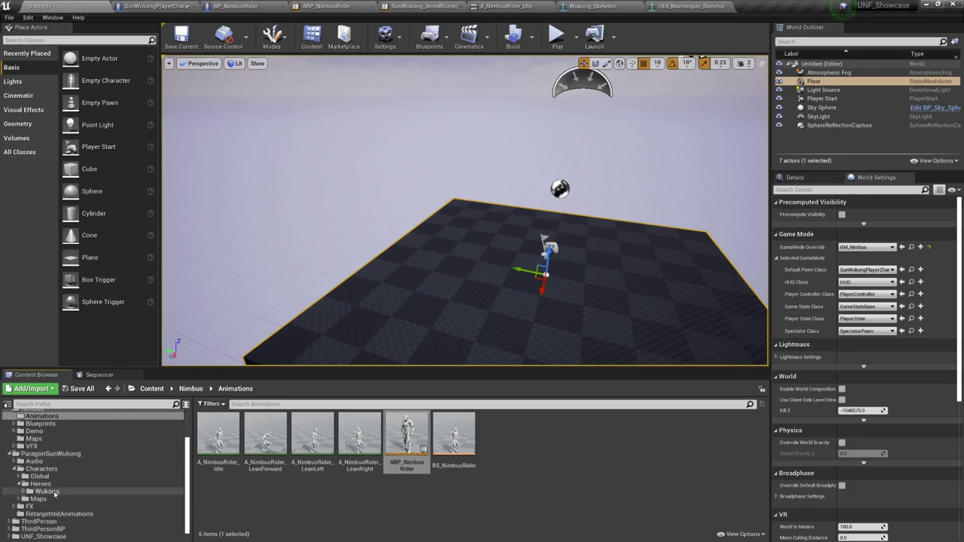
{"action": "left_click", "coordinate": [51, 515]}
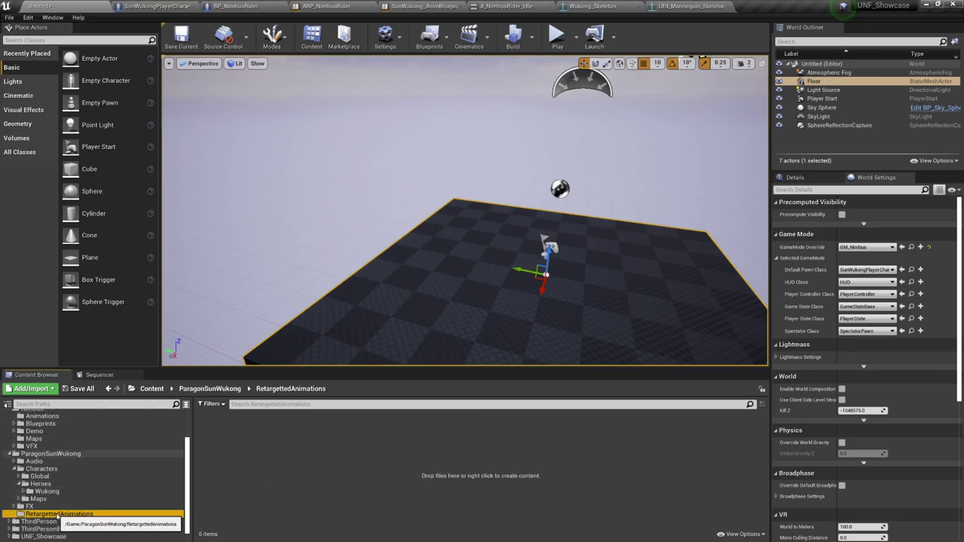
{"action": "left_click", "coordinate": [407, 476]}
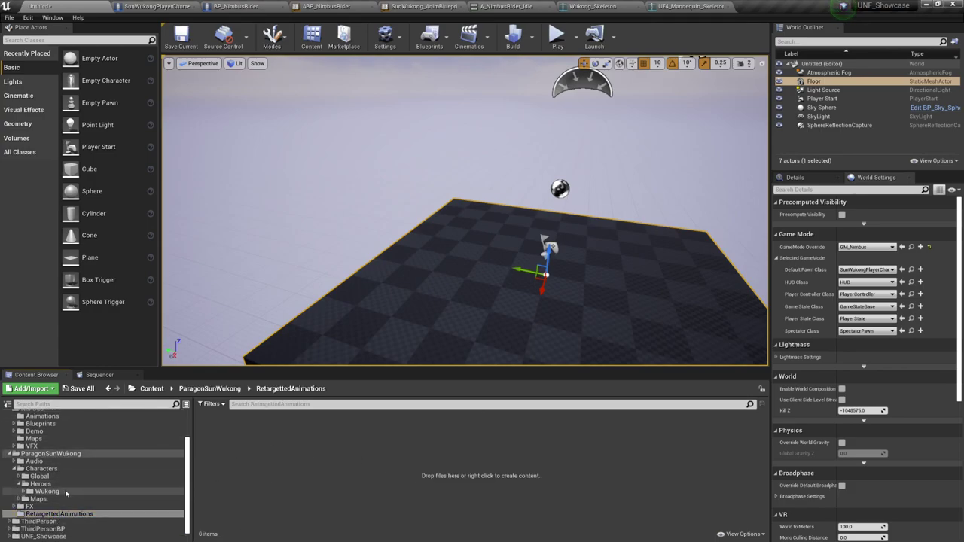
Step: Return to the Nimbus Animations folder, restart retargeting ABP_NimbusRider to Wukong_Skeleton, and open the destination folder selection
{"action": "left_click", "coordinate": [50, 454]}
{"action": "scroll", "coordinate": [49, 460], "scroll_direction": "up", "scroll_amount": 3}
{"action": "left_click", "coordinate": [34, 453]}
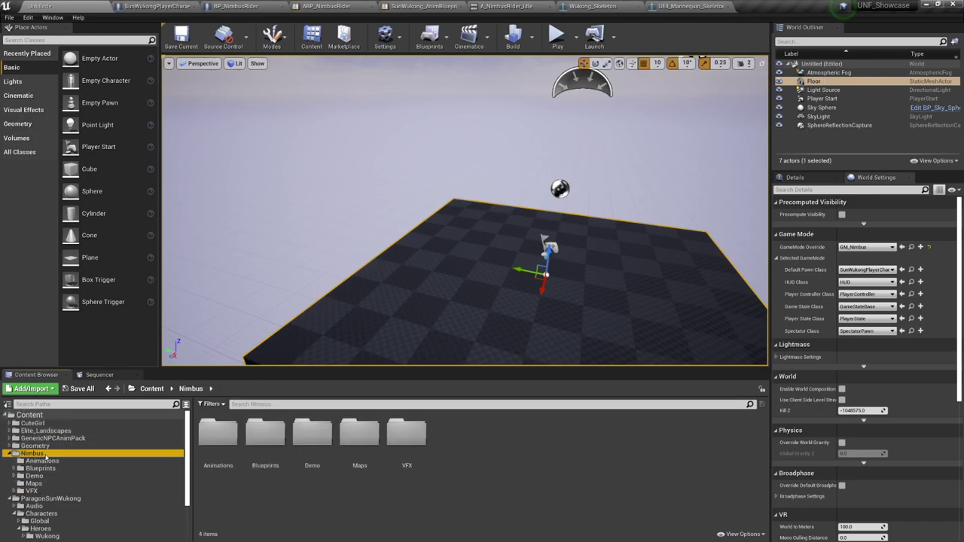
{"action": "left_click", "coordinate": [44, 461]}
{"action": "left_click", "coordinate": [42, 468]}
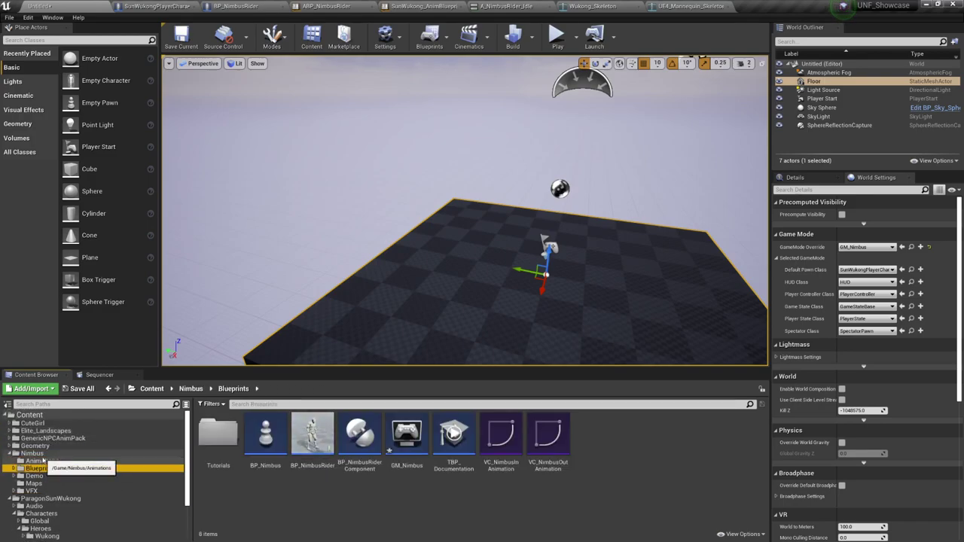
{"action": "left_click", "coordinate": [43, 462]}
{"action": "right_click", "coordinate": [407, 439]}
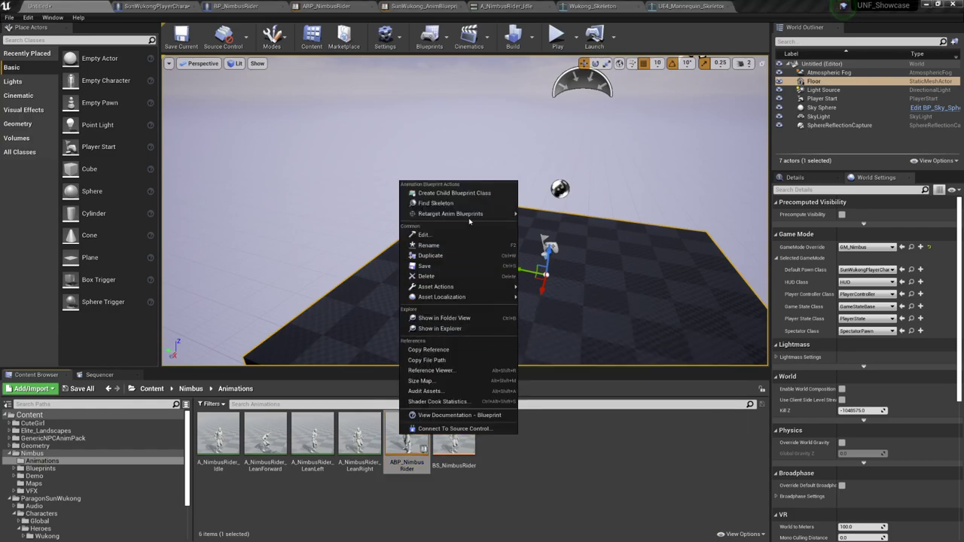
{"action": "mouse_move", "coordinate": [480, 216]}
{"action": "left_click", "coordinate": [580, 214]}
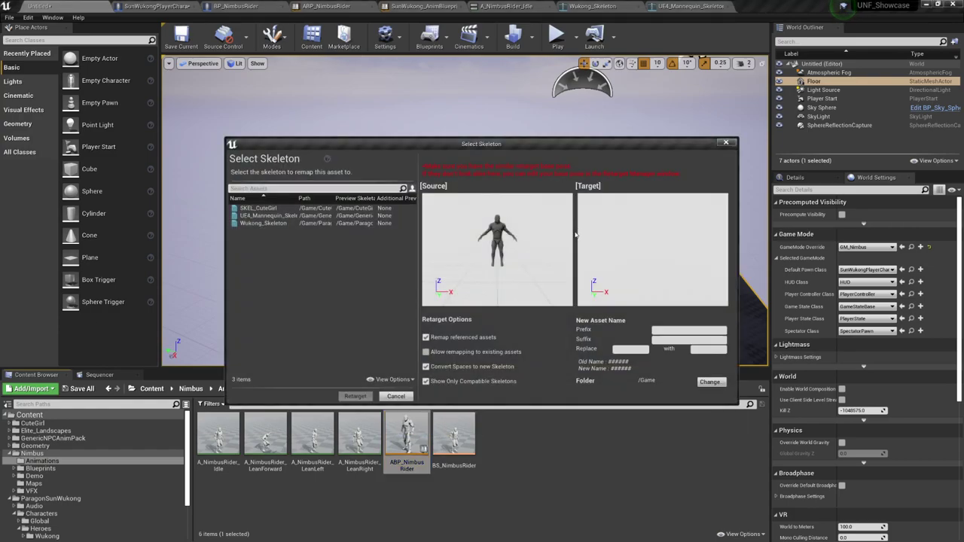
{"action": "left_click", "coordinate": [286, 224]}
{"action": "left_click", "coordinate": [711, 383]}
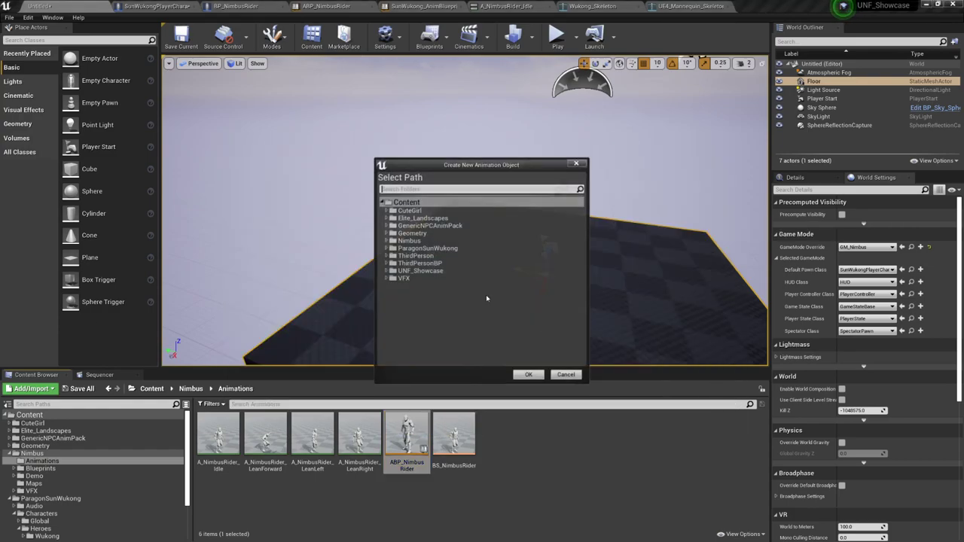
Step: Retarget a duplicate of ABP_NimbusRider to Wukong_Skeleton, saving the new assets in ParagonSunWukong/RetargettedAnimations
{"action": "double_click", "coordinate": [433, 249]}
{"action": "left_click", "coordinate": [437, 278]}
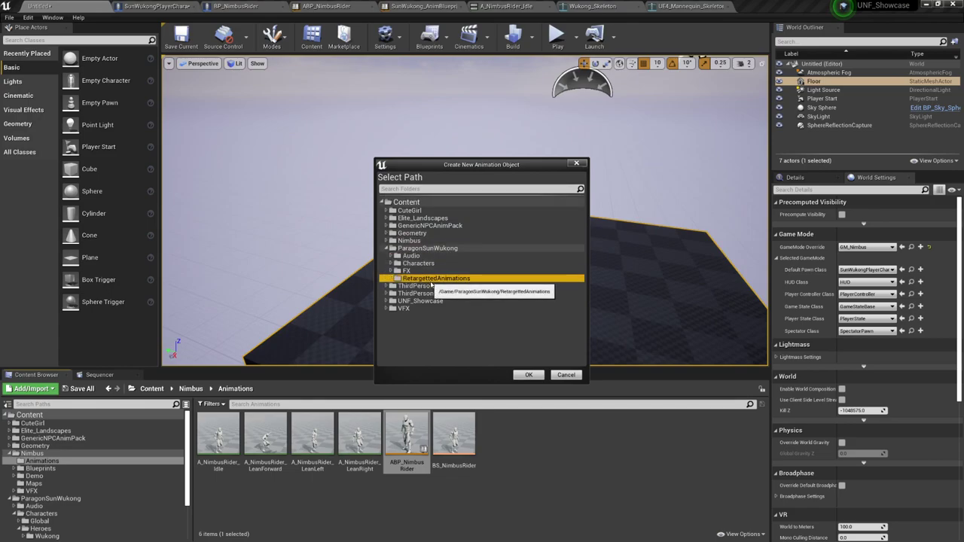
{"action": "left_click", "coordinate": [529, 375]}
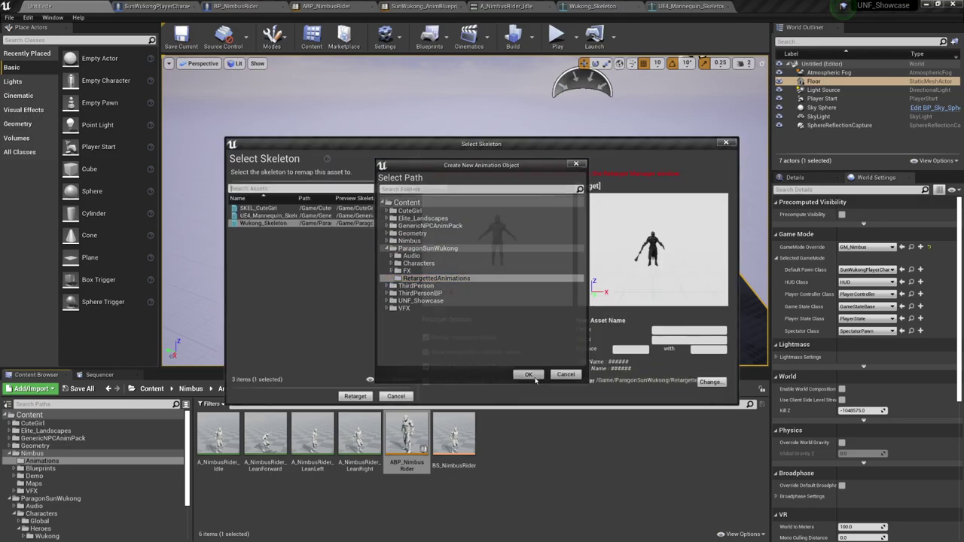
{"action": "left_click", "coordinate": [355, 397]}
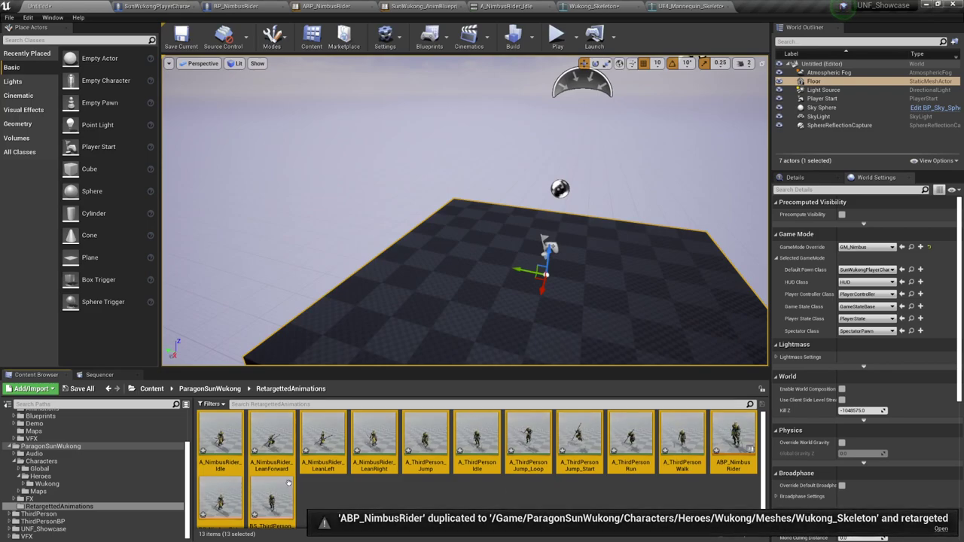
Step: Open the retargeted A_NimbusRider_Idle animation and inspect the Wukong character's pose in the preview
{"action": "left_click", "coordinate": [228, 438]}
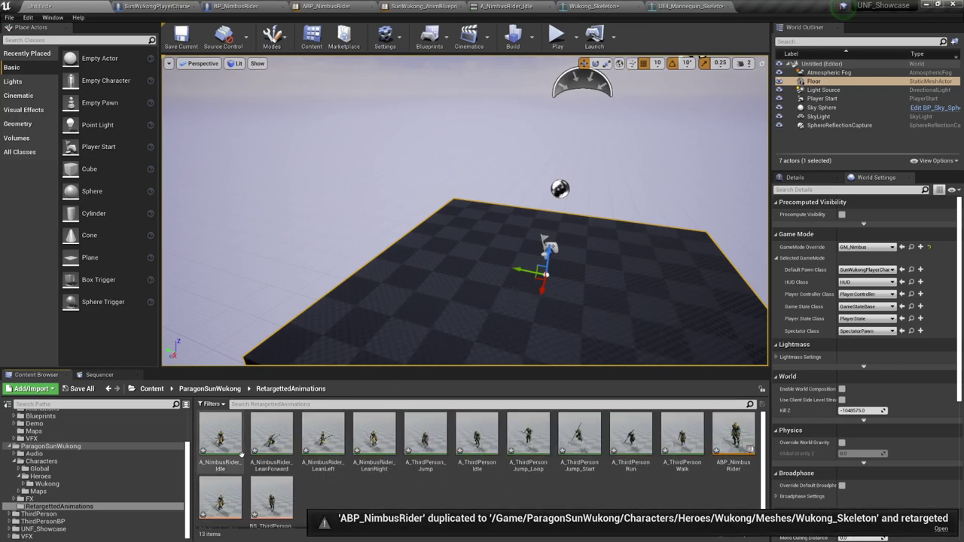
{"action": "double_click", "coordinate": [230, 442]}
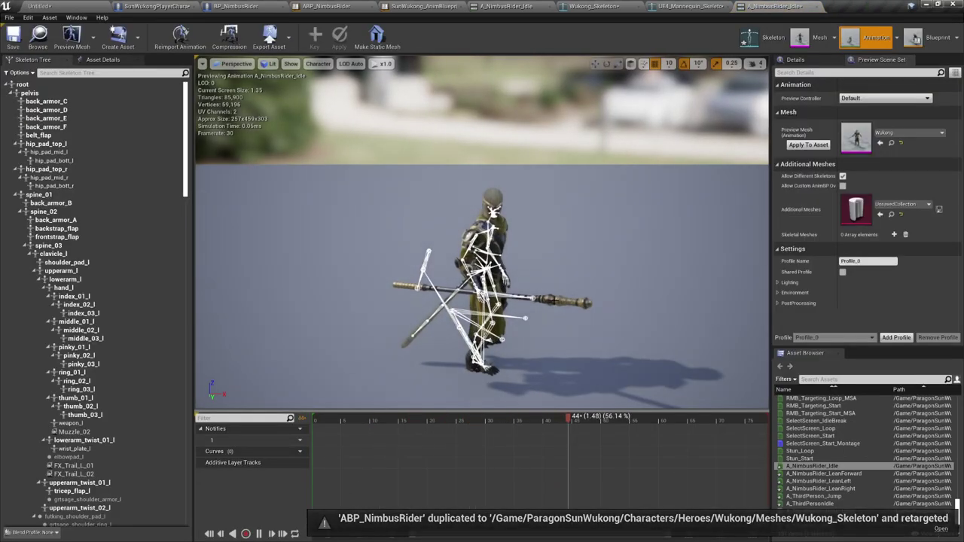
{"action": "mouse_move", "coordinate": [557, 310]}
{"action": "right_mouse_down"}
{"action": "mouse_move", "coordinate": [595, 310]}
{"action": "mouse_move", "coordinate": [452, 298]}
{"action": "mouse_move", "coordinate": [557, 310]}
{"action": "right_mouse_up"}
{"action": "scroll", "coordinate": [824, 498], "scroll_direction": "down", "scroll_amount": 2}
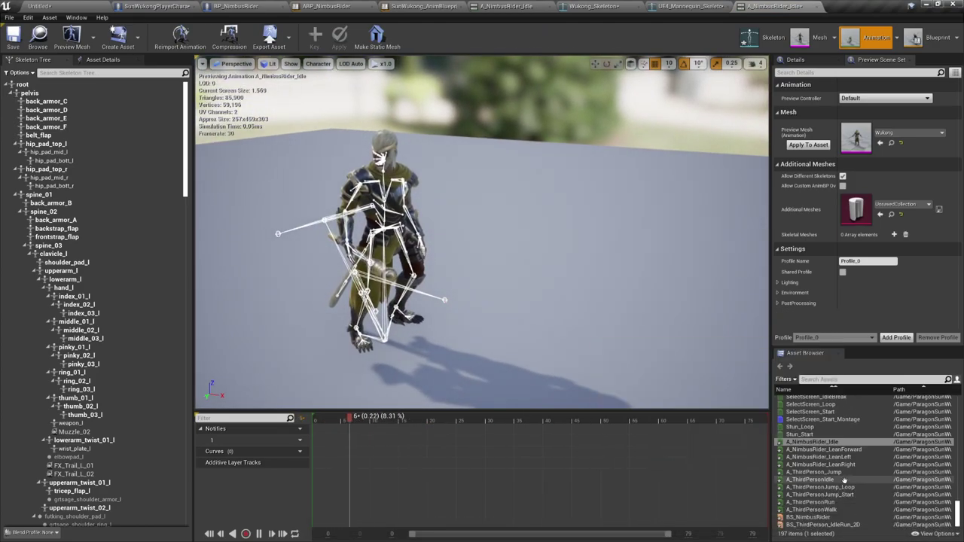
Step: Open the retargeted BS_NimbusRider blend space and preview a full forward lean tilted partly to the right
{"action": "double_click", "coordinate": [808, 518]}
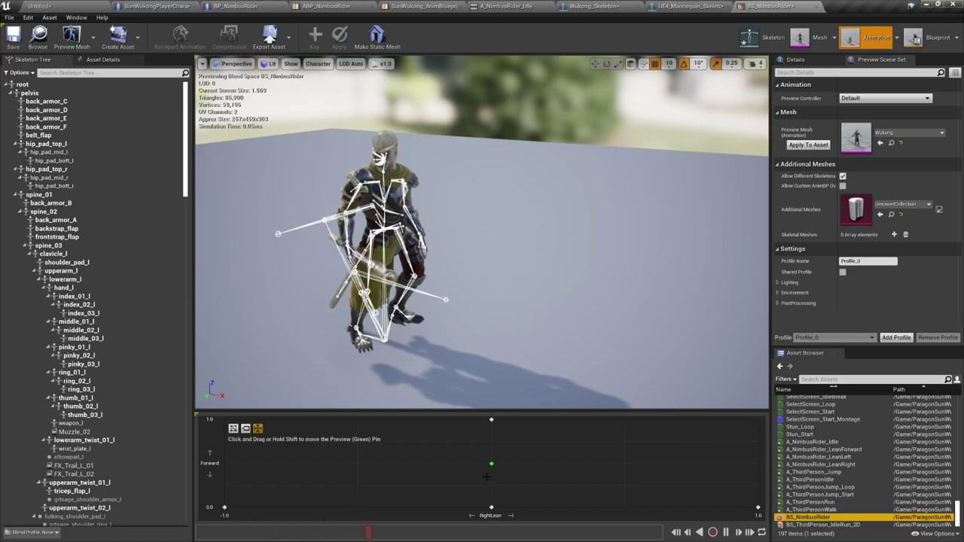
{"action": "left_click_drag", "start_coordinate": [486, 476], "coordinate": [623, 420]}
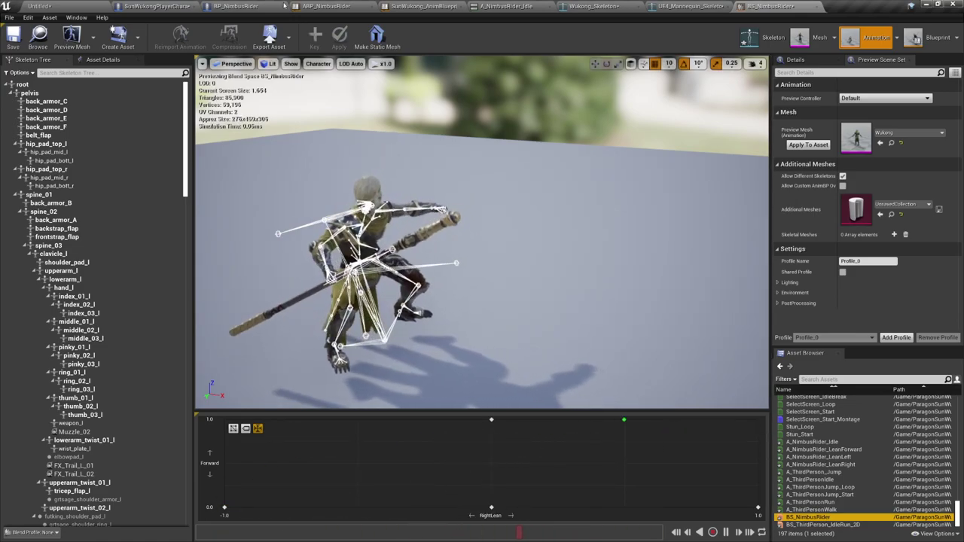
Step: Restrict the preview's bone drawing to Selected Only
{"action": "left_click", "coordinate": [318, 65]}
{"action": "mouse_move", "coordinate": [321, 103]}
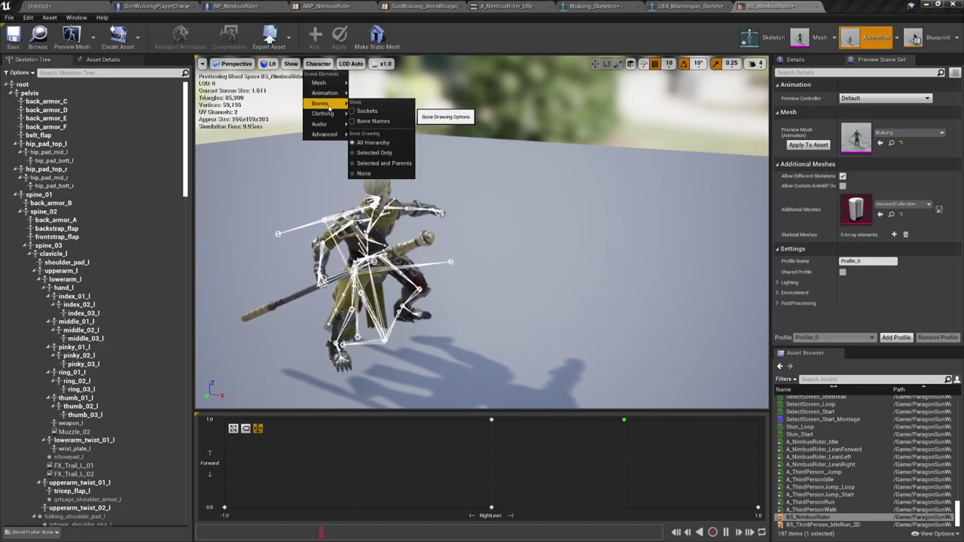
{"action": "left_click", "coordinate": [372, 153]}
Step: Preview stronger right-lean poses in the BS_NimbusRider blend space and inspect the character from several angles
{"action": "right_click_drag", "start_coordinate": [447, 294], "coordinate": [449, 407]}
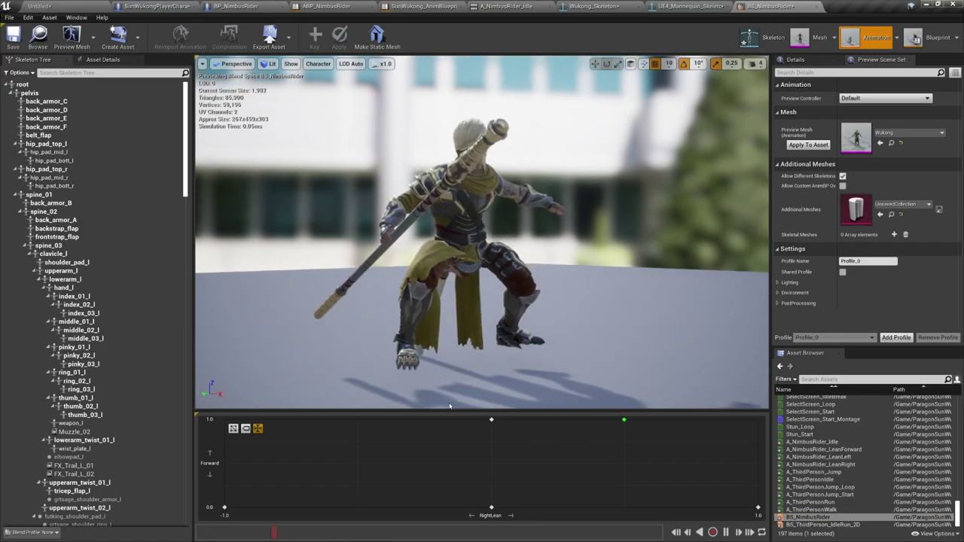
{"action": "key", "text": "shift"}
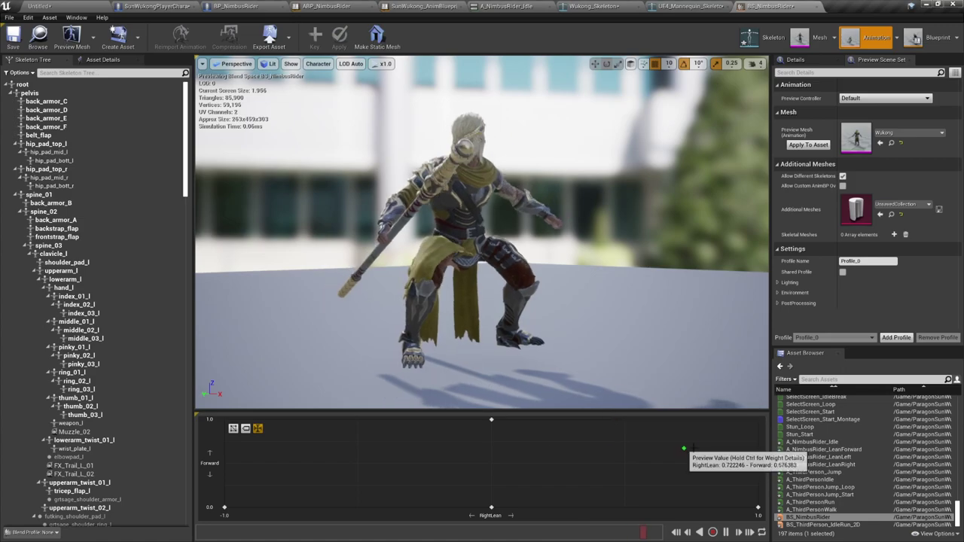
{"action": "mouse_move", "coordinate": [573, 302]}
{"action": "right_mouse_down"}
{"action": "mouse_move", "coordinate": [679, 343]}
{"action": "mouse_move", "coordinate": [626, 328]}
{"action": "right_mouse_up"}
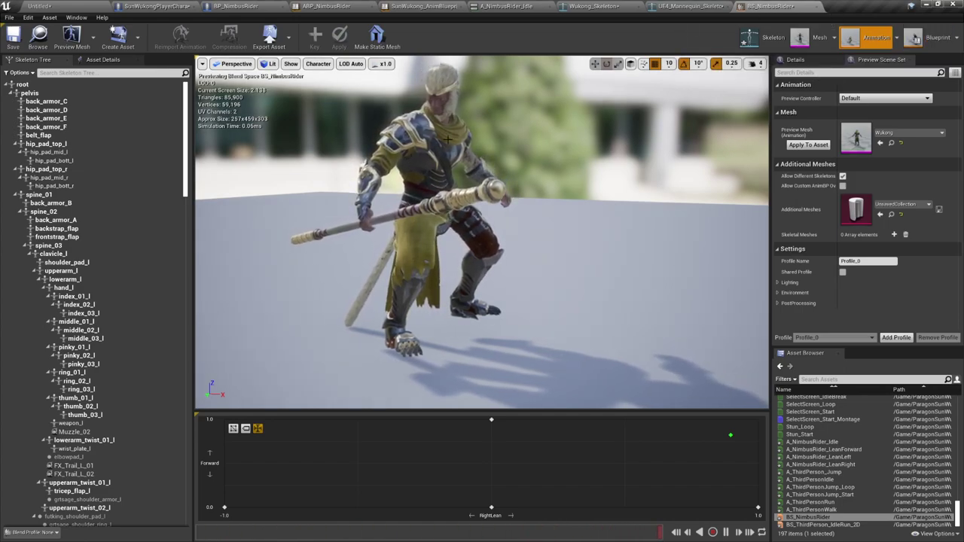
Step: Open the Wukong skeleton and show the translation retargeting options in its skeleton tree
{"action": "left_click", "coordinate": [761, 37]}
{"action": "left_click", "coordinate": [33, 60]}
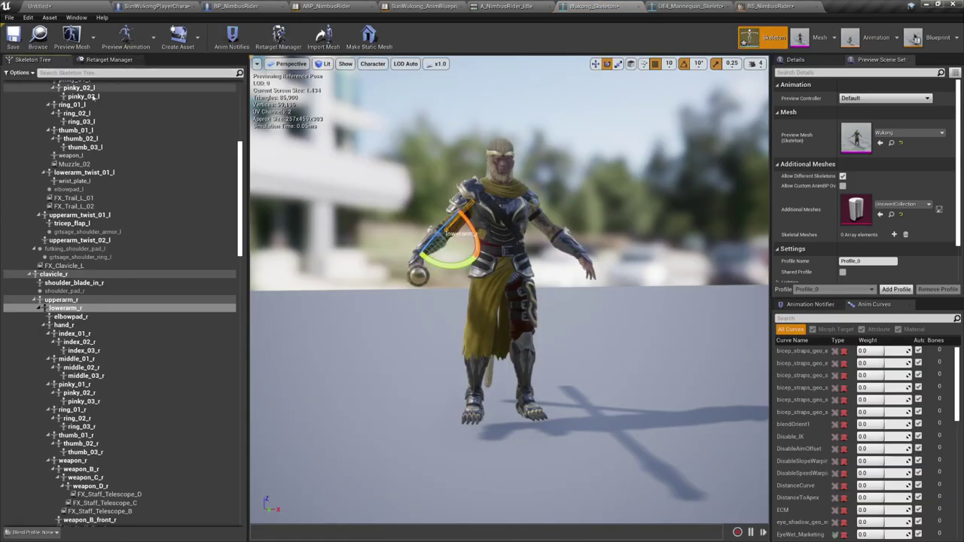
{"action": "scroll", "coordinate": [25, 89], "scroll_direction": "up", "scroll_amount": 10}
{"action": "left_click", "coordinate": [19, 72]}
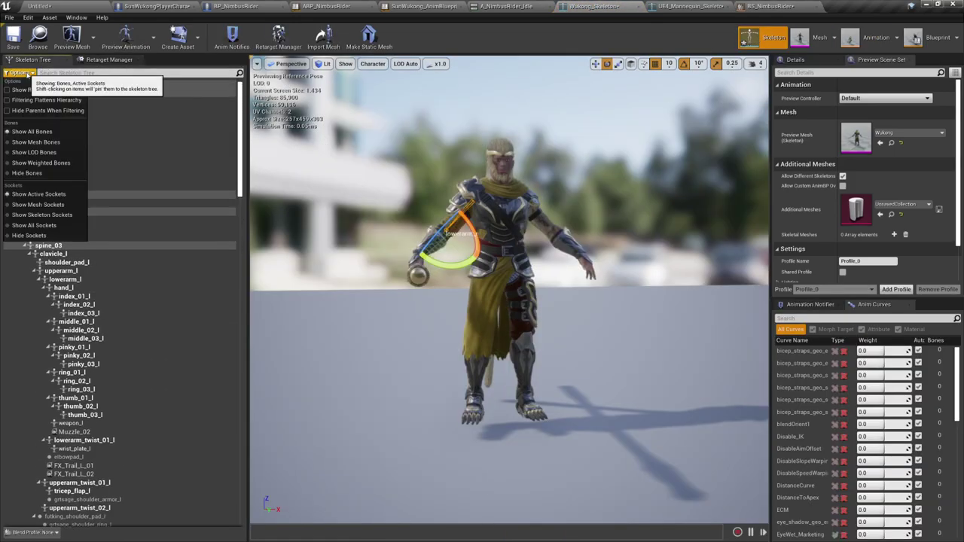
{"action": "left_click", "coordinate": [13, 92]}
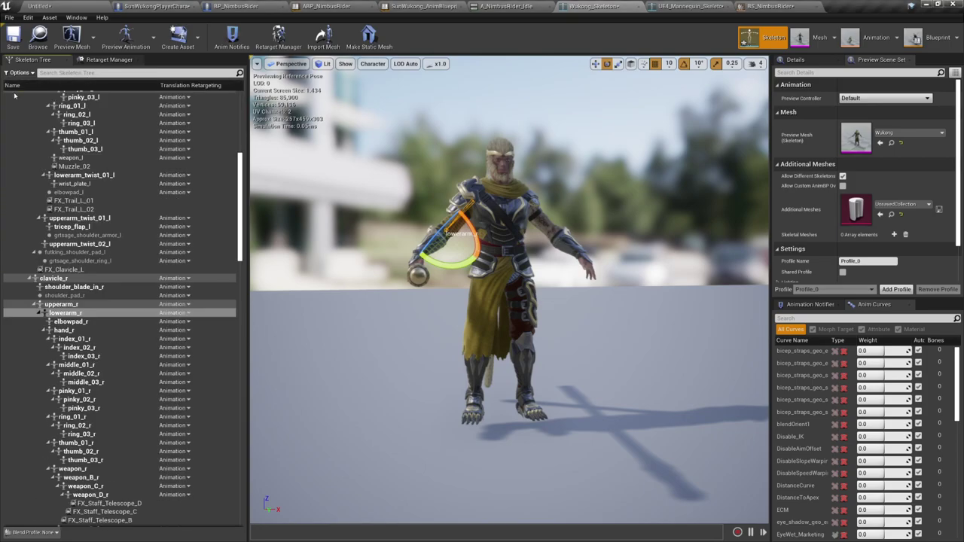
{"action": "scroll", "coordinate": [193, 173], "scroll_direction": "up", "scroll_amount": 10}
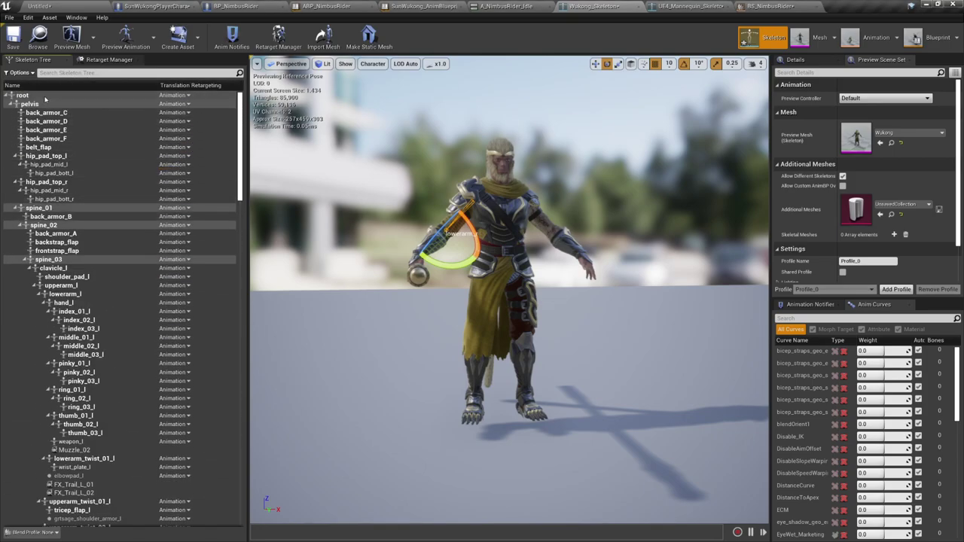
Step: Check the root bone's retargeting modes and set the pelvis bone's translation retargeting to Animation
{"action": "left_click", "coordinate": [187, 95]}
{"action": "left_click", "coordinate": [187, 95]}
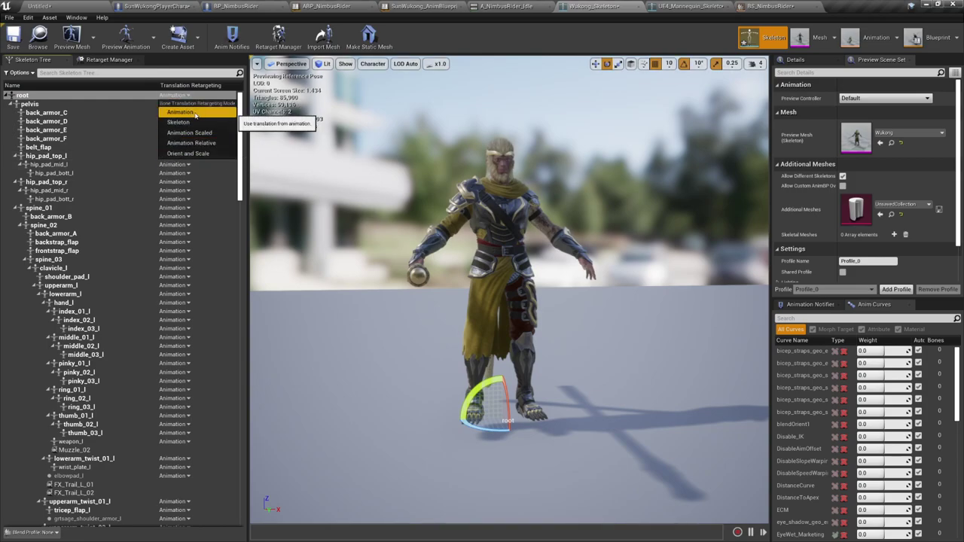
{"action": "left_click", "coordinate": [88, 103]}
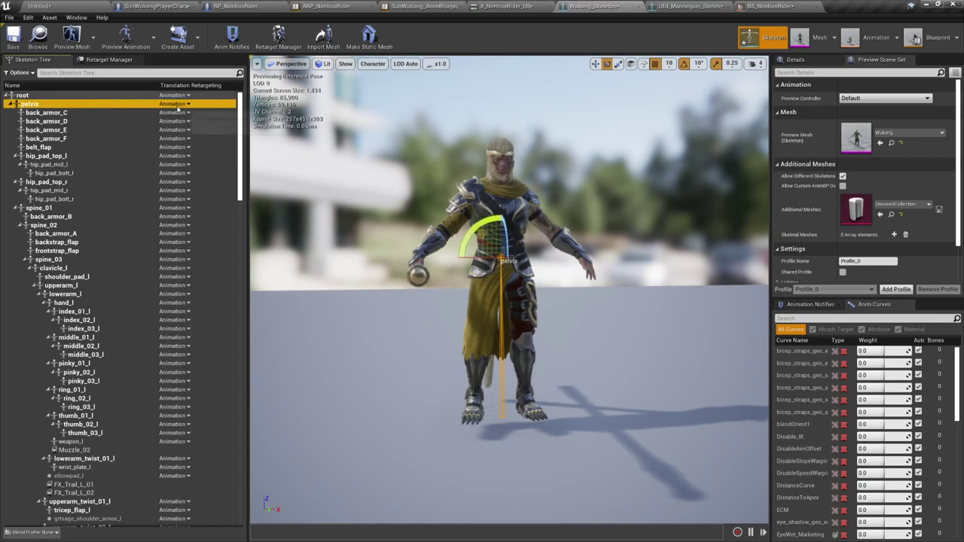
{"action": "left_click", "coordinate": [185, 104]}
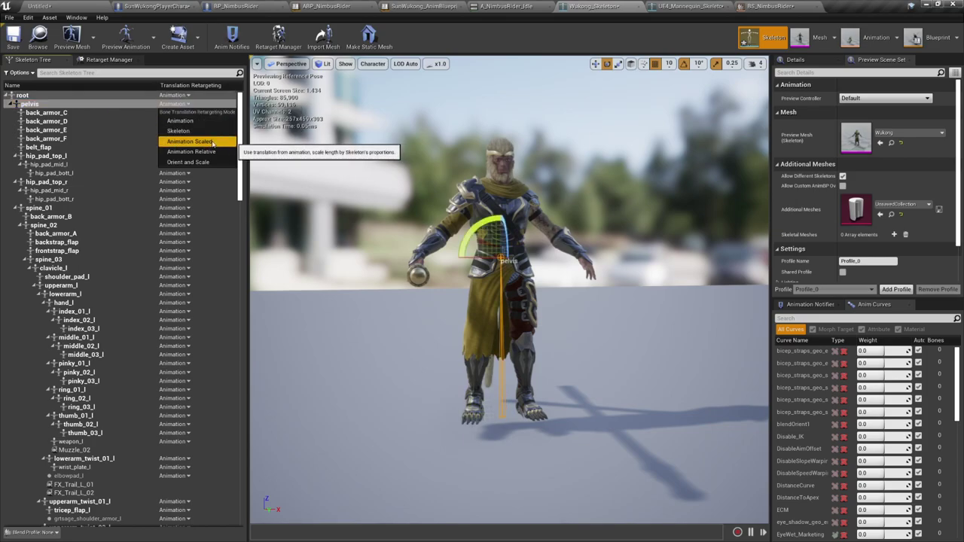
{"action": "left_click", "coordinate": [179, 121]}
{"action": "left_click", "coordinate": [30, 95]}
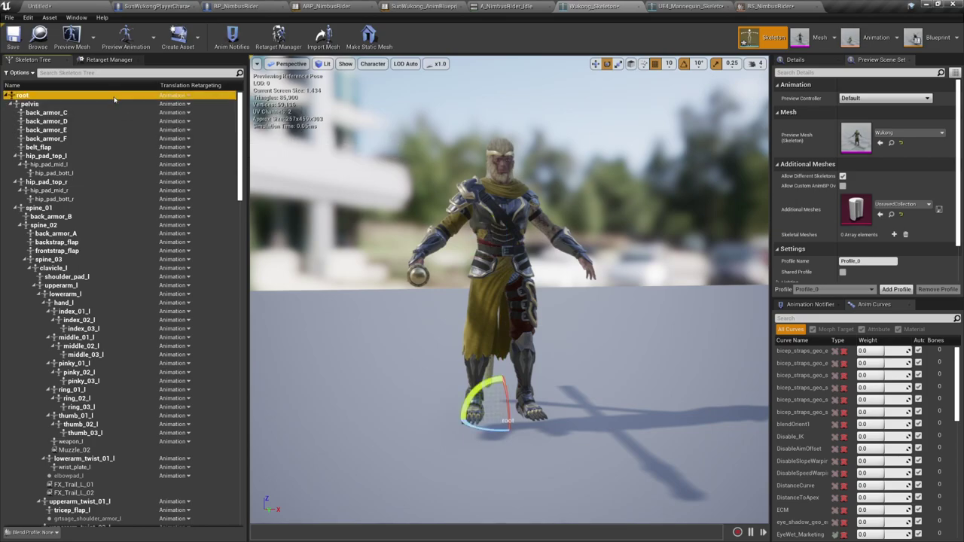
Step: Examine the translation retargeting modes throughout the skeleton tree and the recursive retargeting options for the neck_01 bone
{"action": "scroll", "coordinate": [132, 222], "scroll_direction": "down", "scroll_amount": 5}
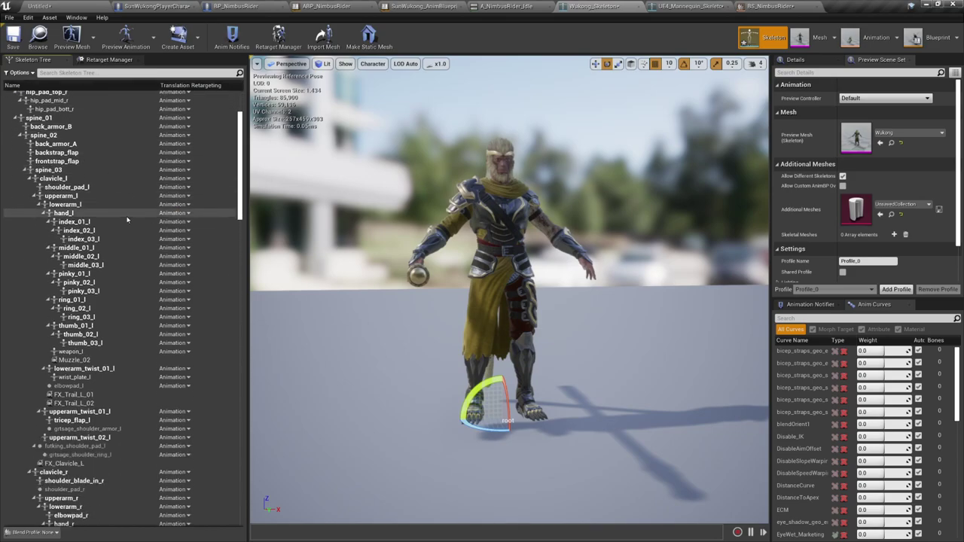
{"action": "scroll", "coordinate": [133, 229], "scroll_direction": "down", "scroll_amount": 15}
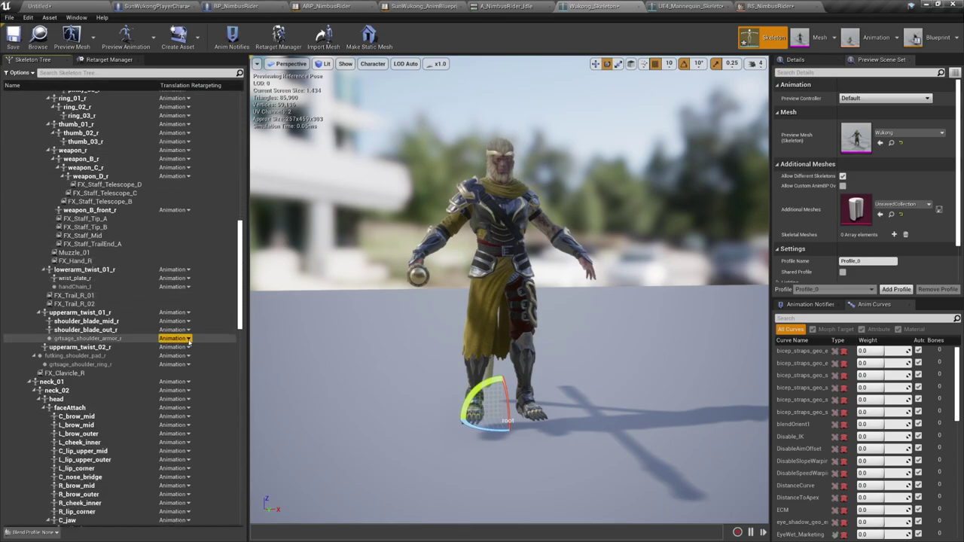
{"action": "scroll", "coordinate": [183, 341], "scroll_direction": "down", "scroll_amount": 20}
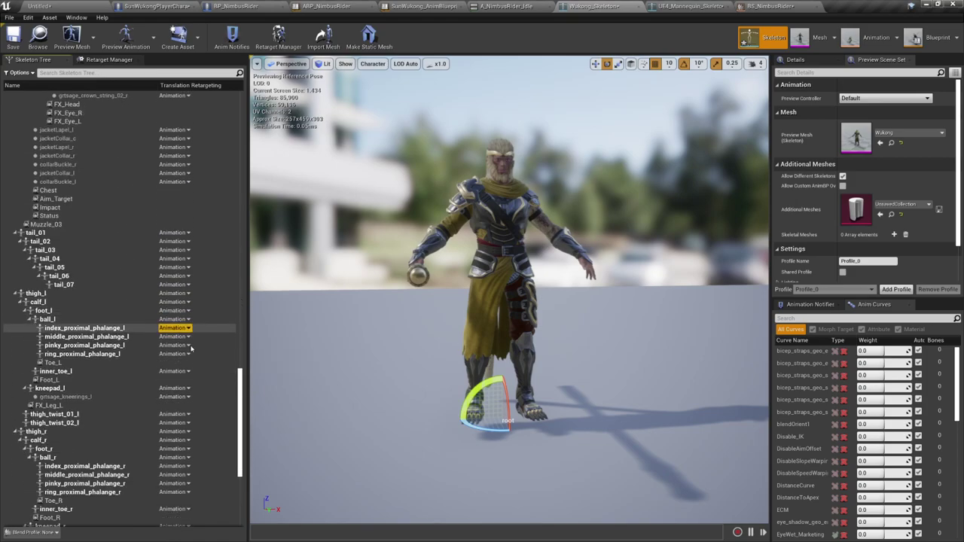
{"action": "scroll", "coordinate": [193, 349], "scroll_direction": "down", "scroll_amount": 2}
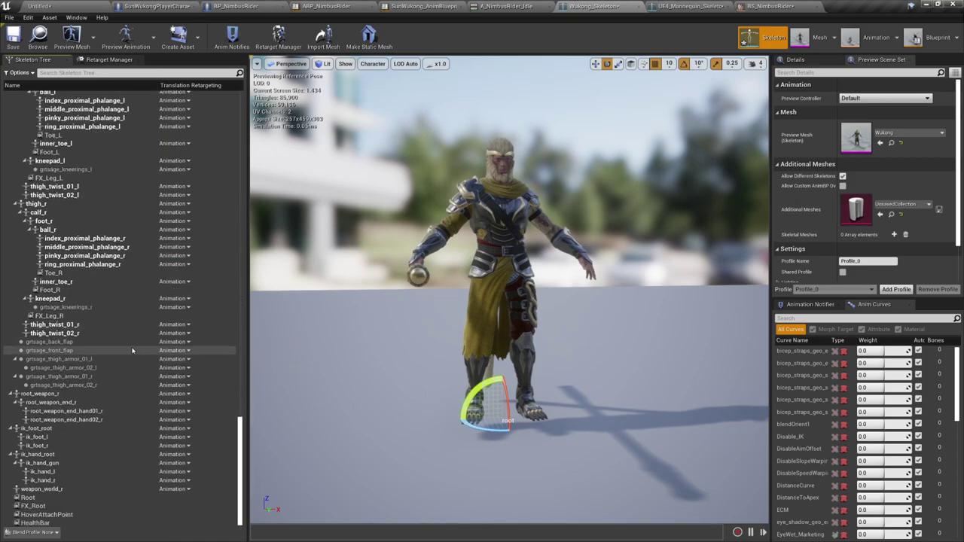
{"action": "scroll", "coordinate": [131, 350], "scroll_direction": "up", "scroll_amount": 15}
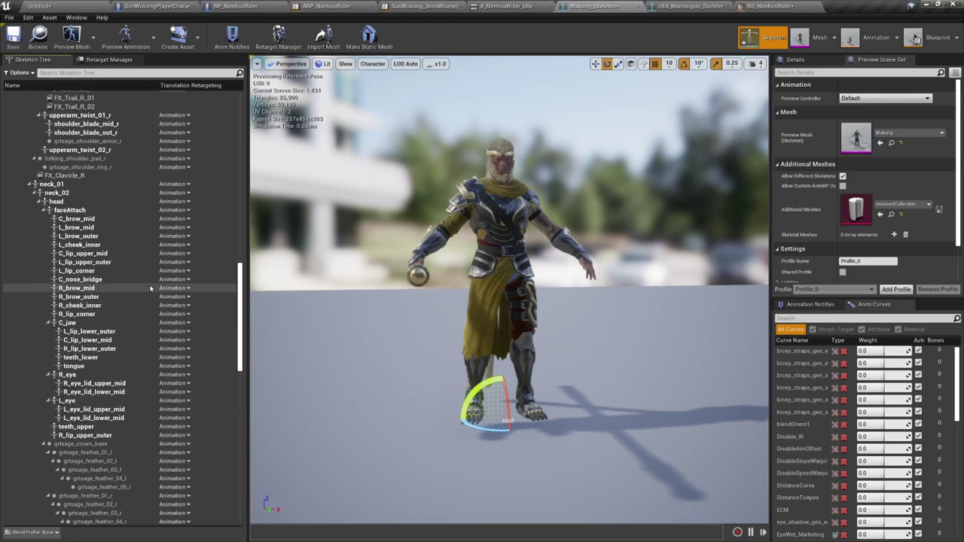
{"action": "scroll", "coordinate": [151, 289], "scroll_direction": "up", "scroll_amount": 3}
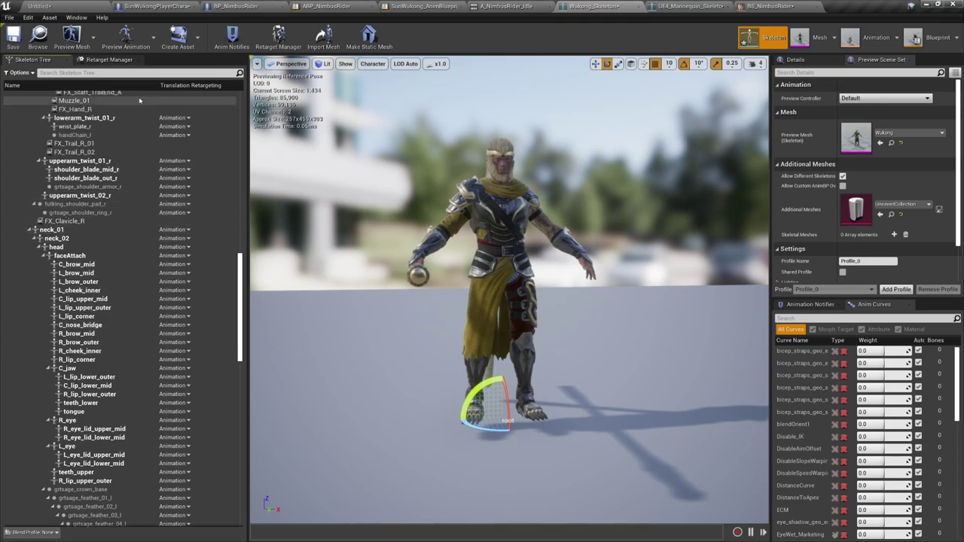
{"action": "right_click", "coordinate": [72, 230]}
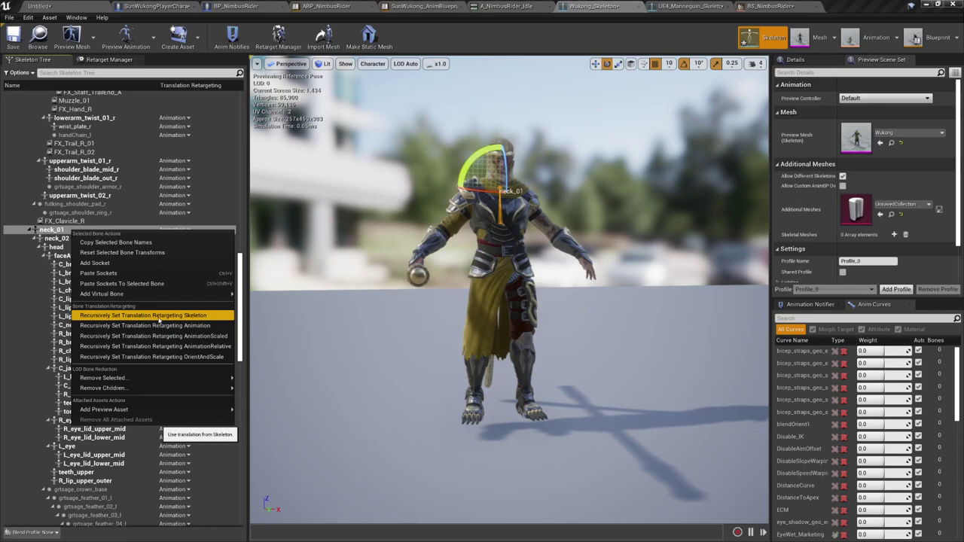
{"action": "left_click", "coordinate": [48, 230]}
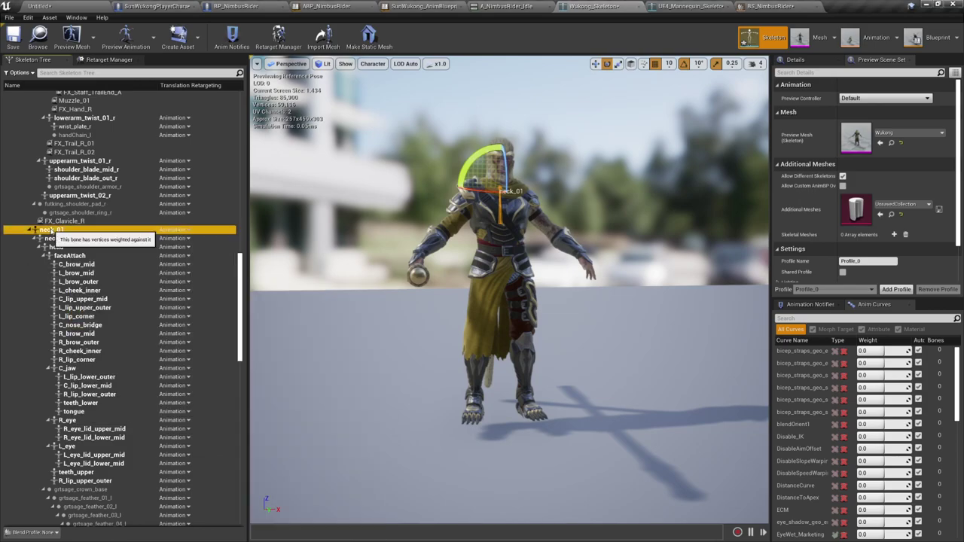
Step: Recursively set the translation retargeting of the ik_foot_root bone and its children to Animation
{"action": "scroll", "coordinate": [154, 312], "scroll_direction": "down", "scroll_amount": 18}
{"action": "scroll", "coordinate": [135, 369], "scroll_direction": "down", "scroll_amount": 15}
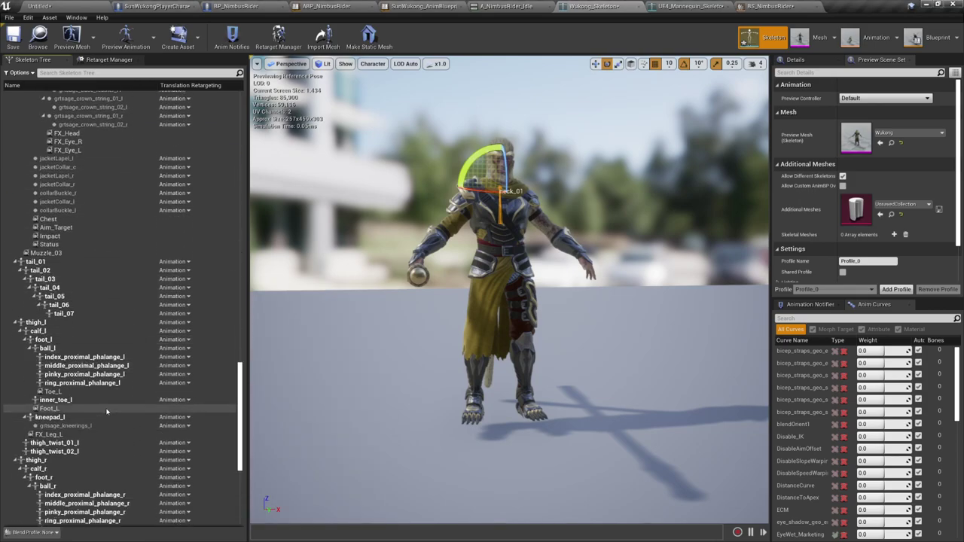
{"action": "scroll", "coordinate": [70, 411], "scroll_direction": "down", "scroll_amount": 3}
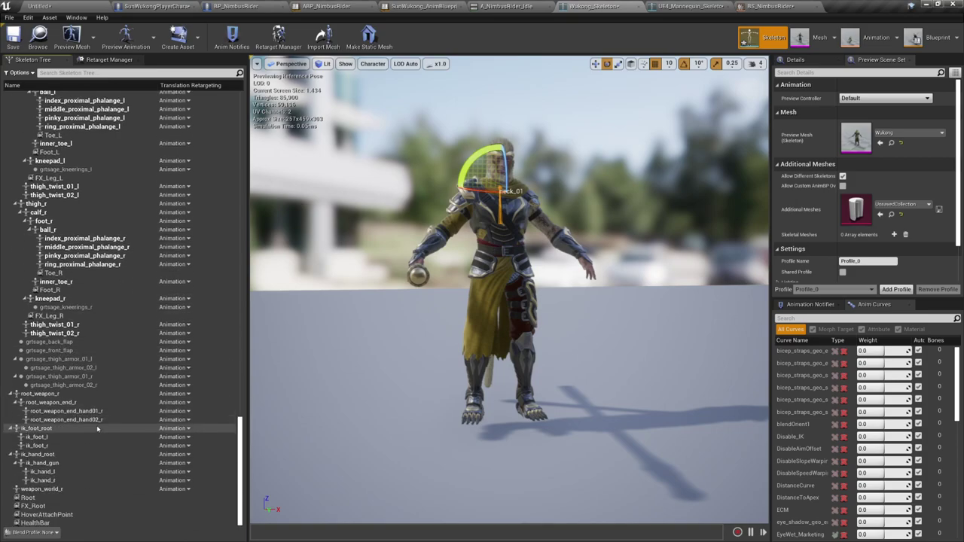
{"action": "left_click", "coordinate": [41, 428]}
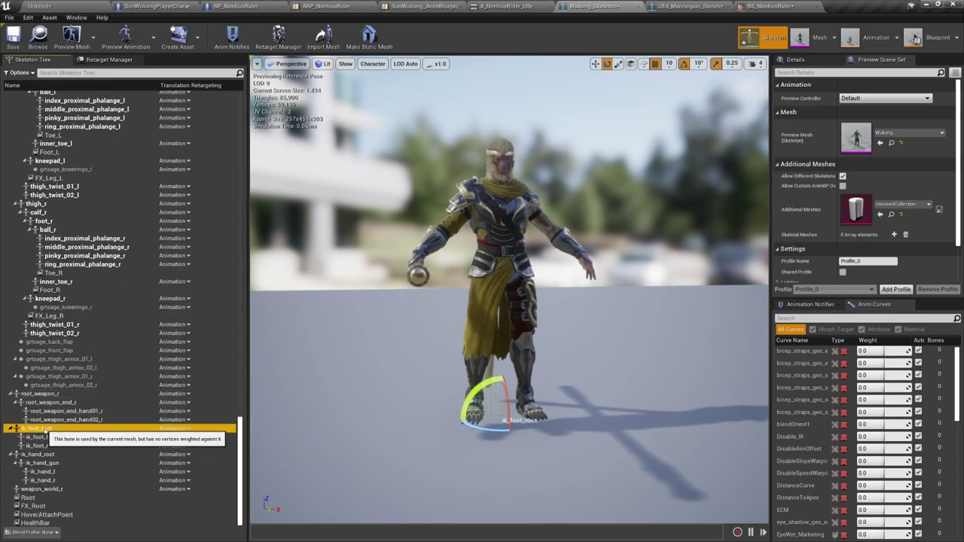
{"action": "right_click", "coordinate": [45, 431]}
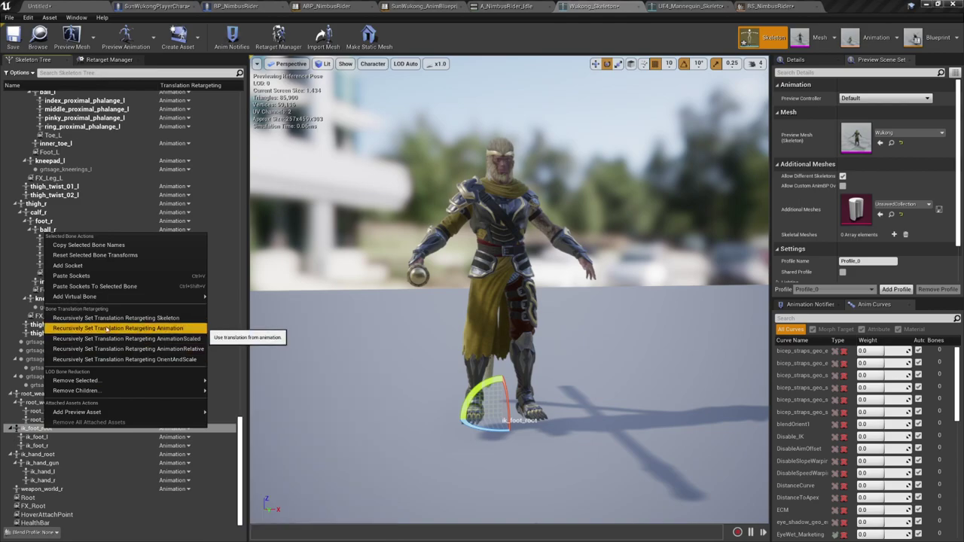
{"action": "left_click", "coordinate": [177, 330]}
Step: Examine the translation retargeting modes of the root, pelvis and remaining bones throughout the skeleton tree
{"action": "scroll", "coordinate": [151, 226], "scroll_direction": "up", "scroll_amount": 15}
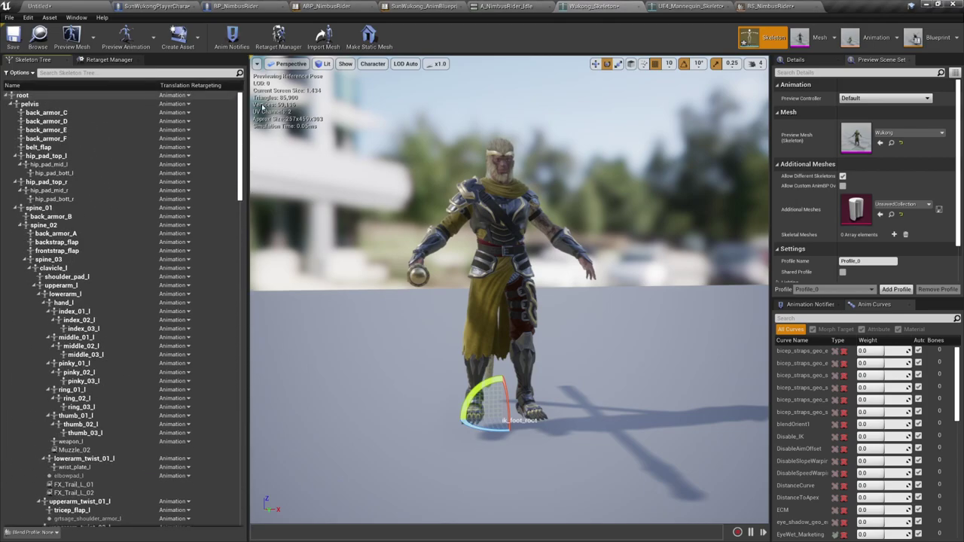
{"action": "left_click", "coordinate": [173, 95]}
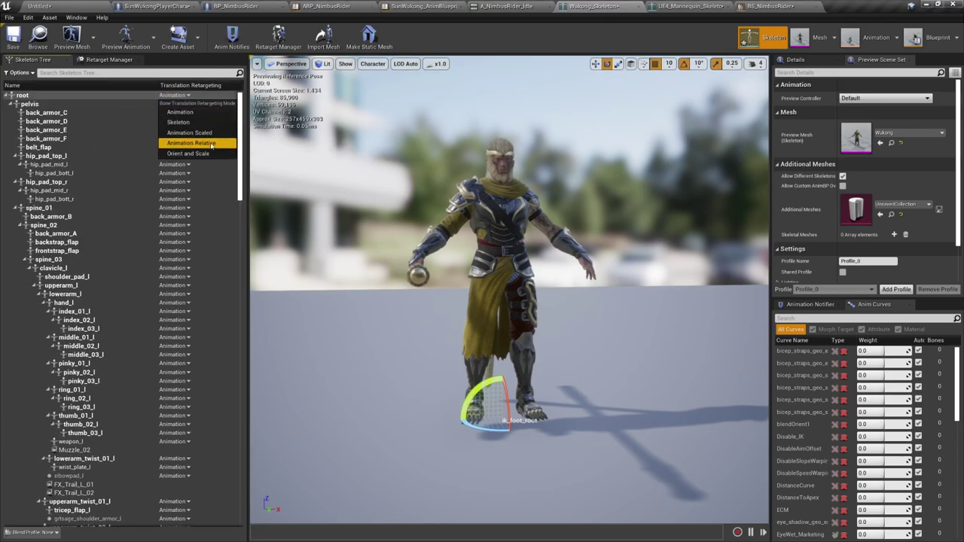
{"action": "left_click", "coordinate": [129, 105]}
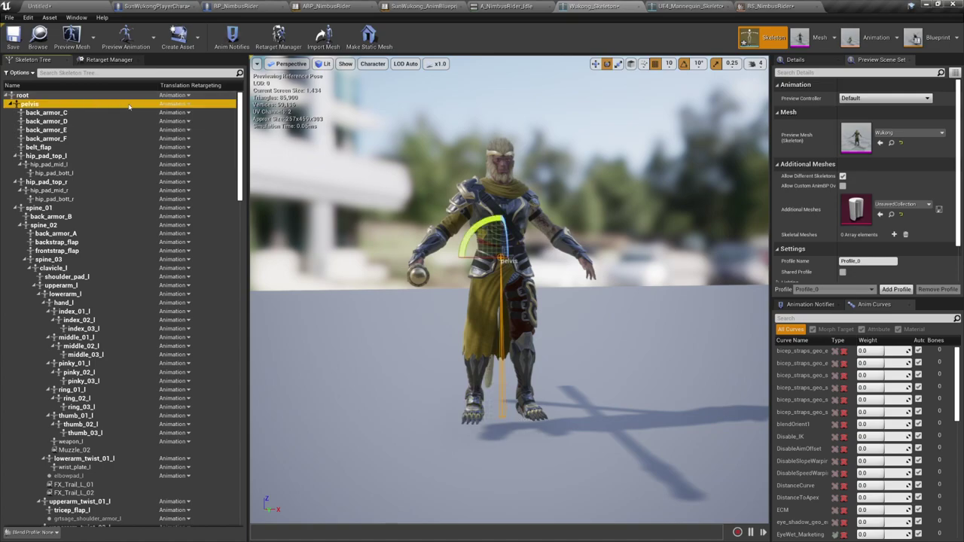
{"action": "left_click", "coordinate": [185, 104]}
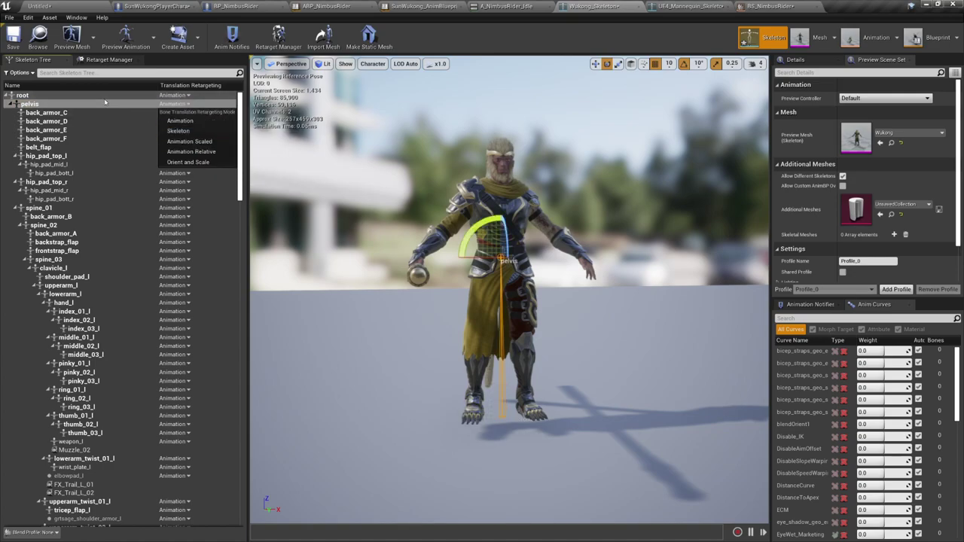
{"action": "left_click", "coordinate": [130, 96]}
{"action": "left_click_drag", "start_coordinate": [240, 124], "coordinate": [240, 431]}
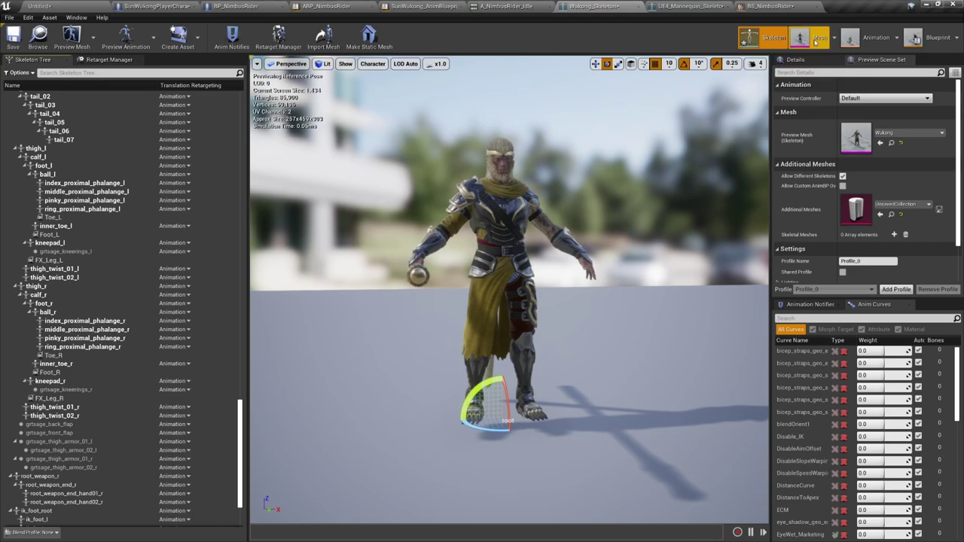
{"action": "scroll", "coordinate": [157, 174], "scroll_direction": "up", "scroll_amount": 3}
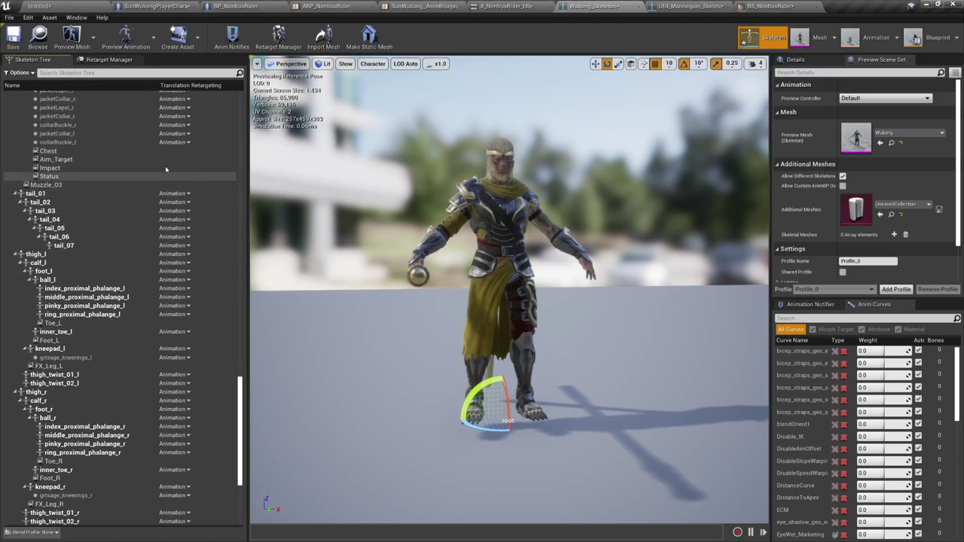
{"action": "scroll", "coordinate": [181, 174], "scroll_direction": "up", "scroll_amount": 2}
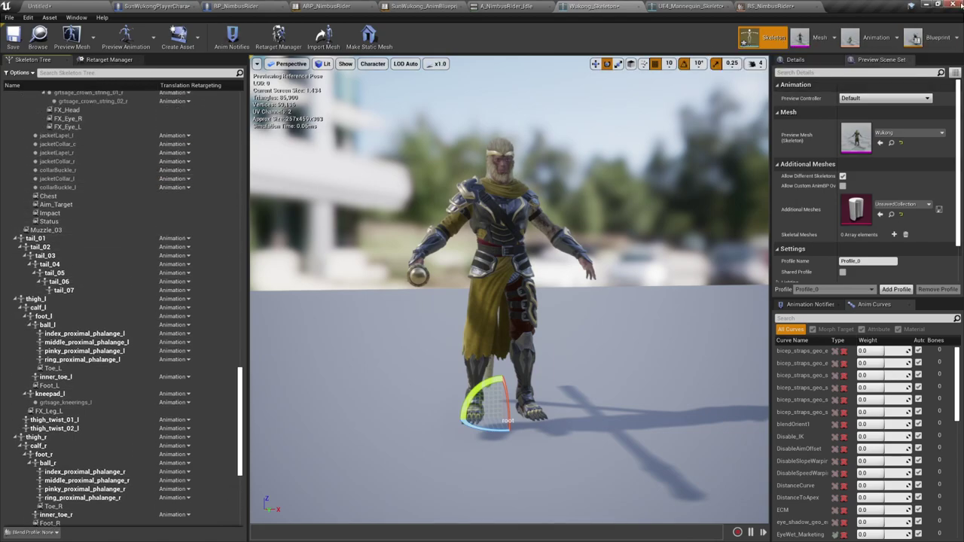
Step: Open the Wukong skeletal mesh from the SunWukong_AnimBlueprint editor and return to its skeleton
{"action": "left_click", "coordinate": [938, 38]}
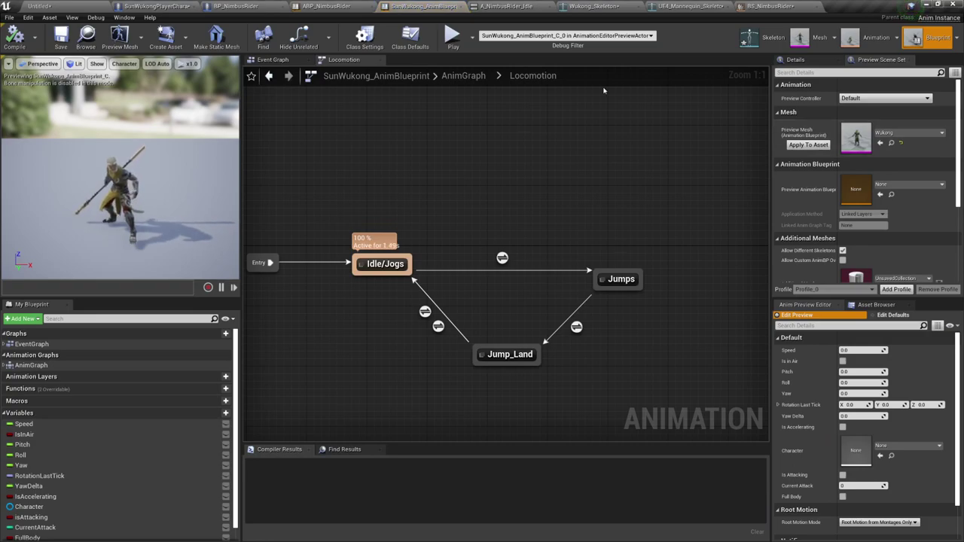
{"action": "left_click", "coordinate": [866, 38]}
{"action": "left_click", "coordinate": [810, 38]}
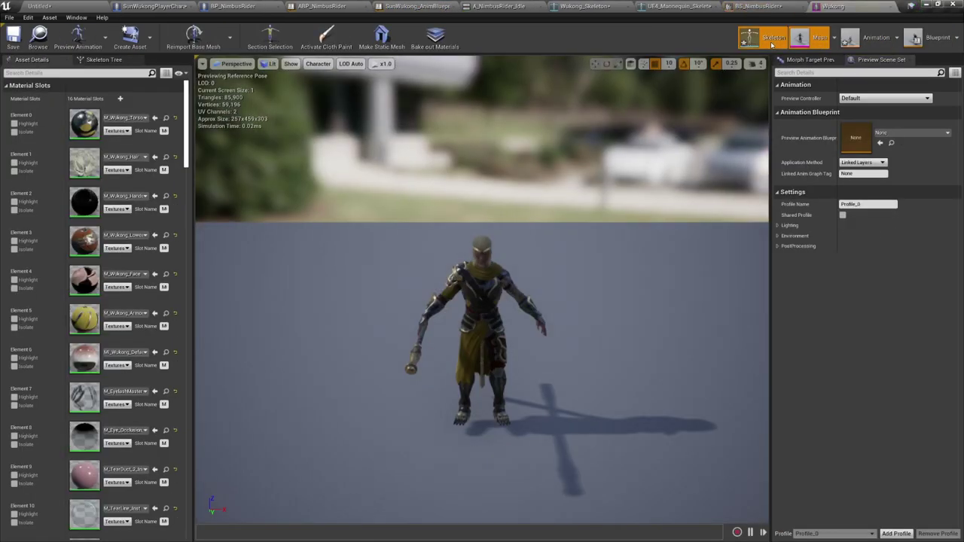
{"action": "left_click", "coordinate": [766, 46]}
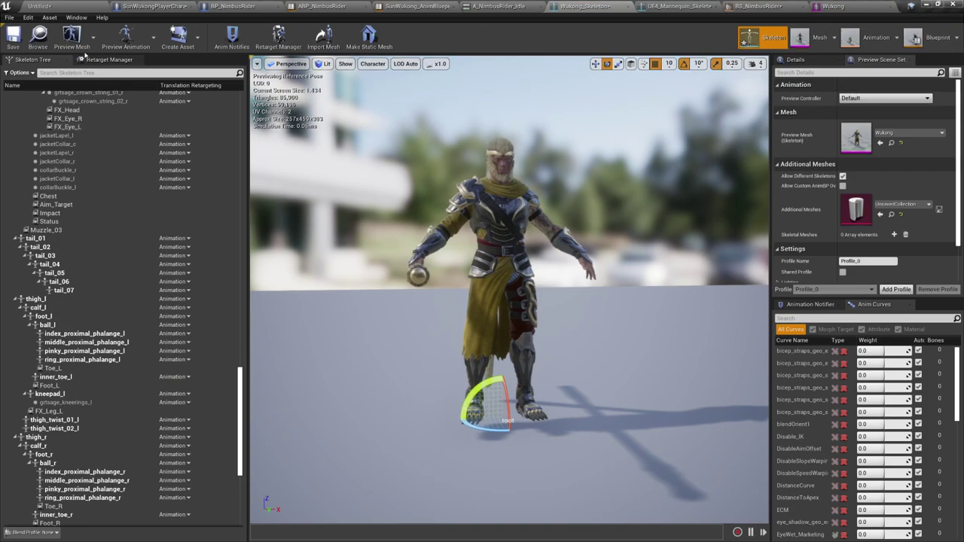
Step: Save the Wukong skeleton and all modified assets, cancelling the save of the untitled level
{"action": "left_click", "coordinate": [66, 16]}
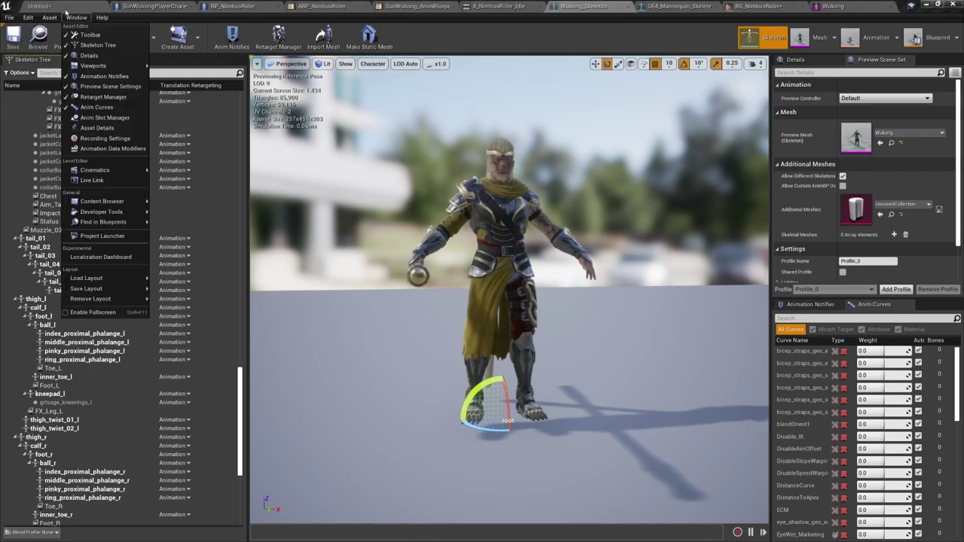
{"action": "left_click", "coordinate": [64, 7]}
{"action": "left_click", "coordinate": [83, 389]}
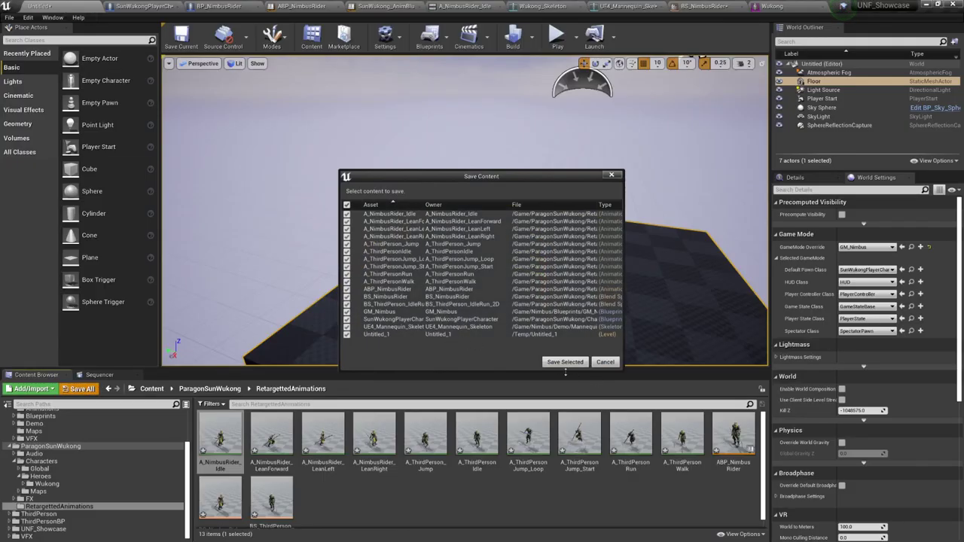
{"action": "left_click", "coordinate": [565, 362]}
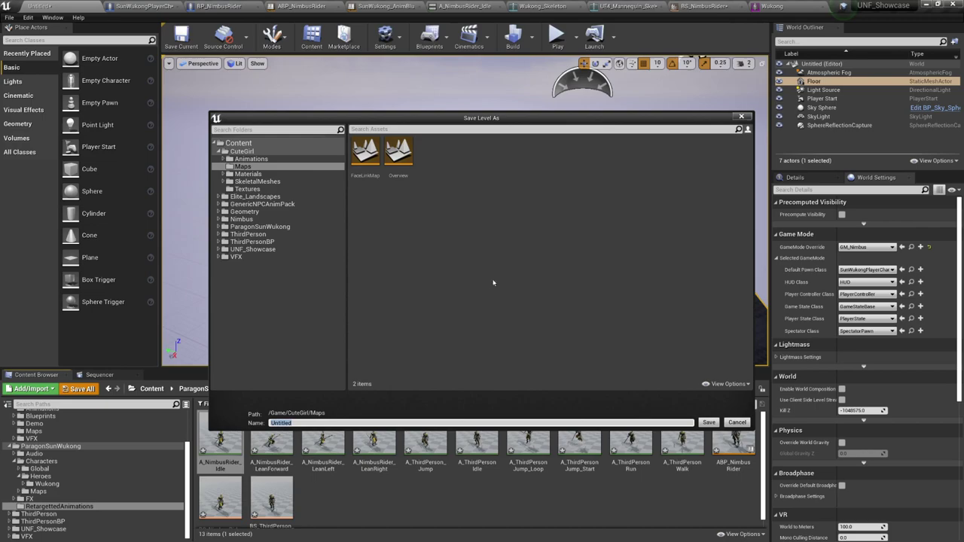
{"action": "left_click", "coordinate": [737, 423]}
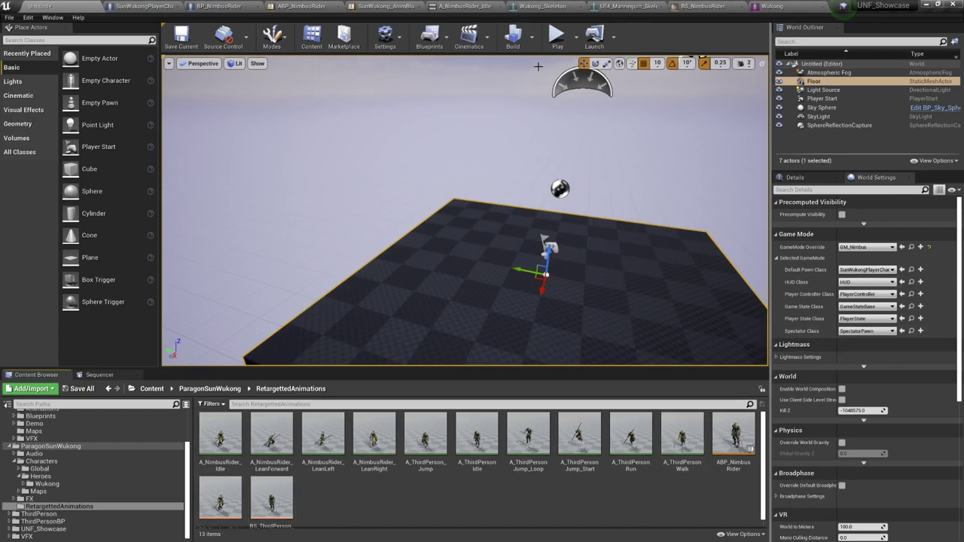
Step: Play the level to test the Sun Wukong character's running, jumping and Nimbus riding, and stop the session
{"action": "left_click", "coordinate": [556, 36]}
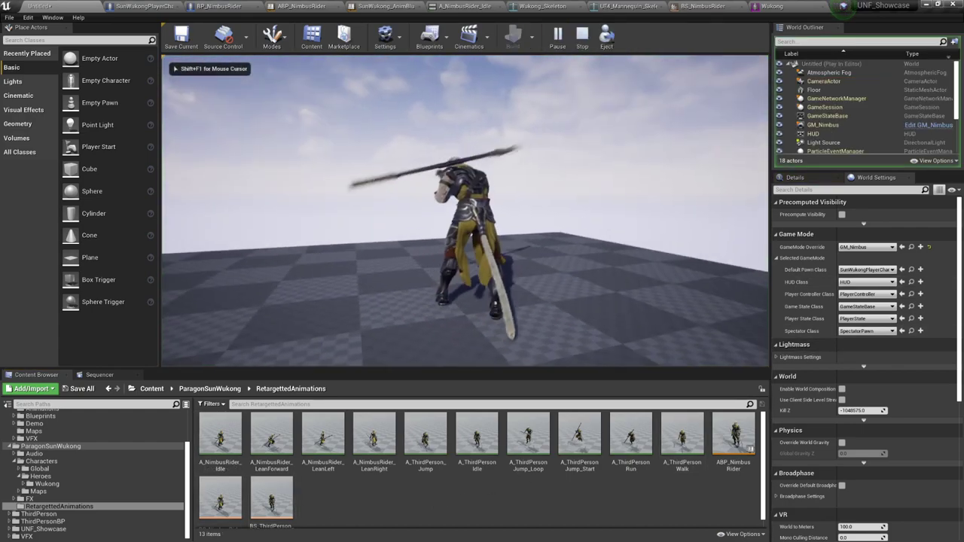
{"action": "key", "text": "a"}
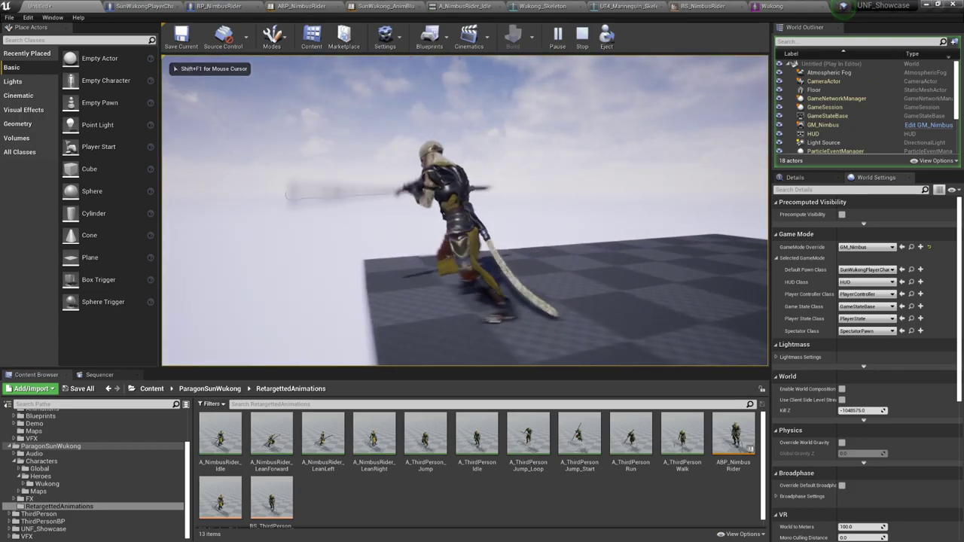
{"action": "key", "text": "space"}
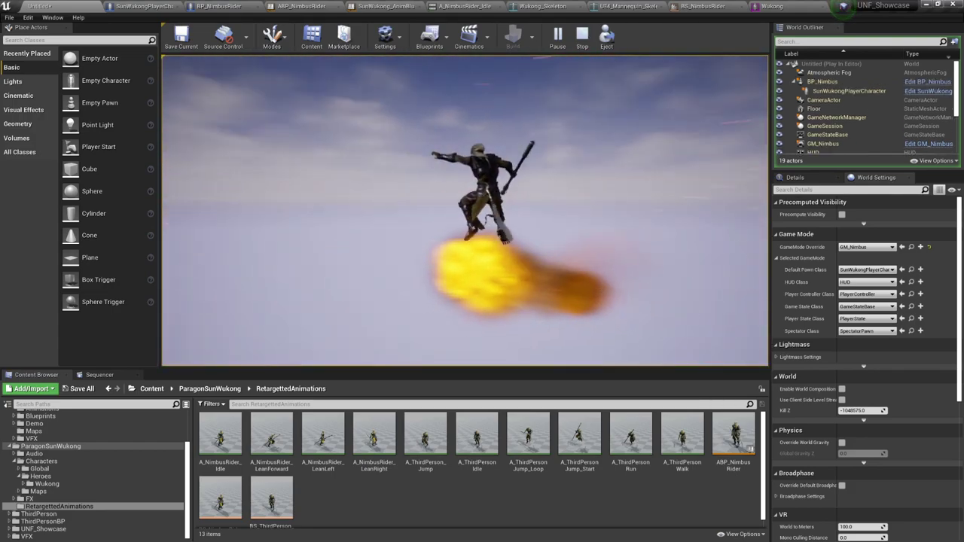
{"action": "key", "text": "Escape"}
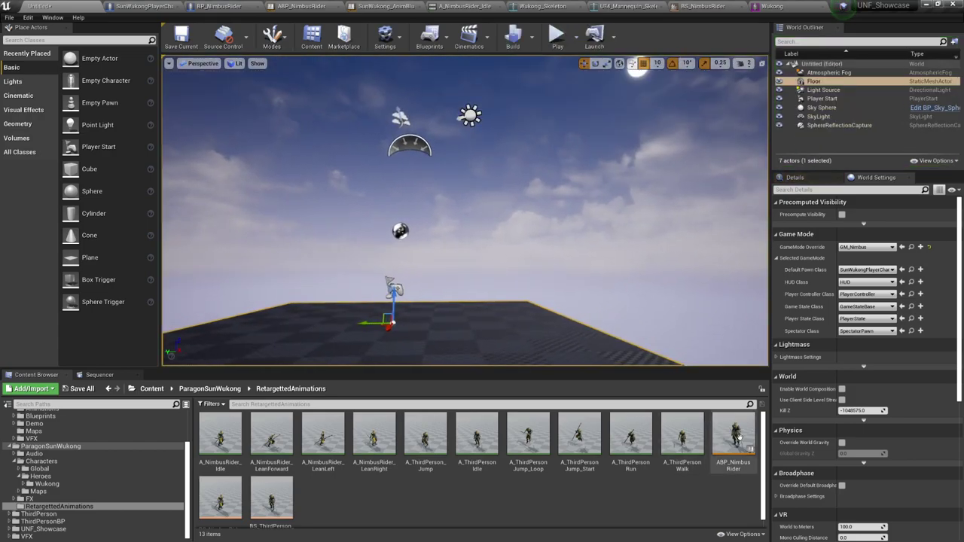
Step: Check the Anim Class choices of the SunWukongPlayerCharacter mesh and select ABP_NimbusRider in the RetargettedAnimations folder
{"action": "scroll", "coordinate": [389, 468], "scroll_direction": "down", "scroll_amount": 1}
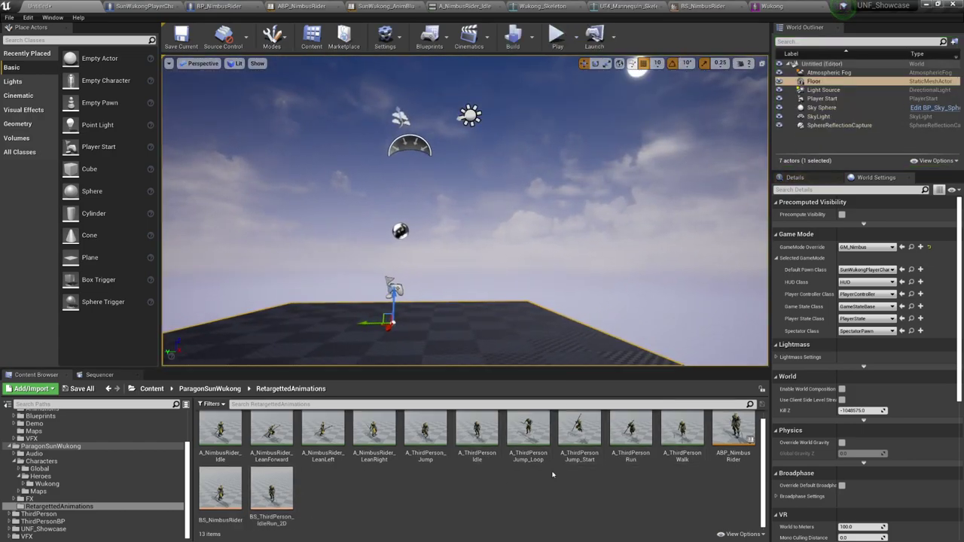
{"action": "left_click", "coordinate": [910, 270]}
{"action": "double_click", "coordinate": [600, 450]}
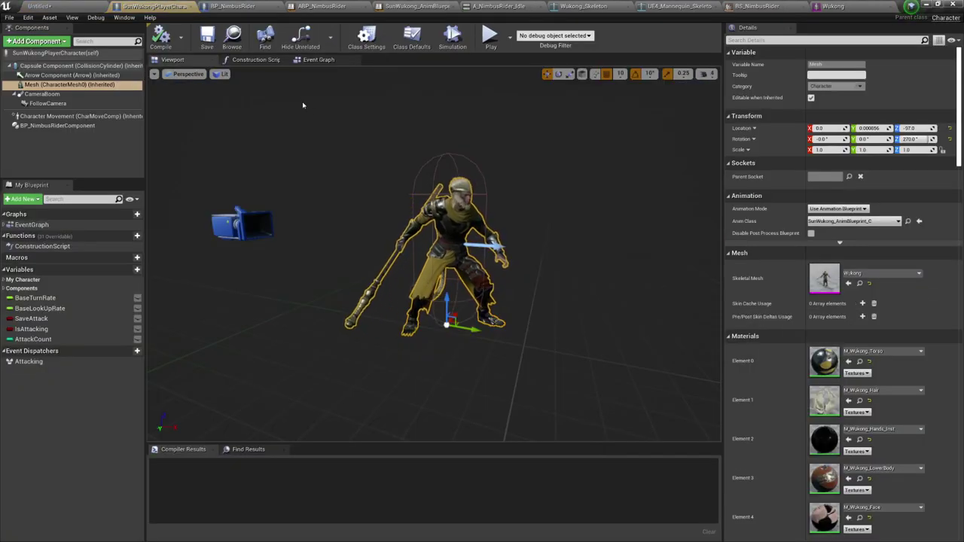
{"action": "left_click", "coordinate": [853, 221]}
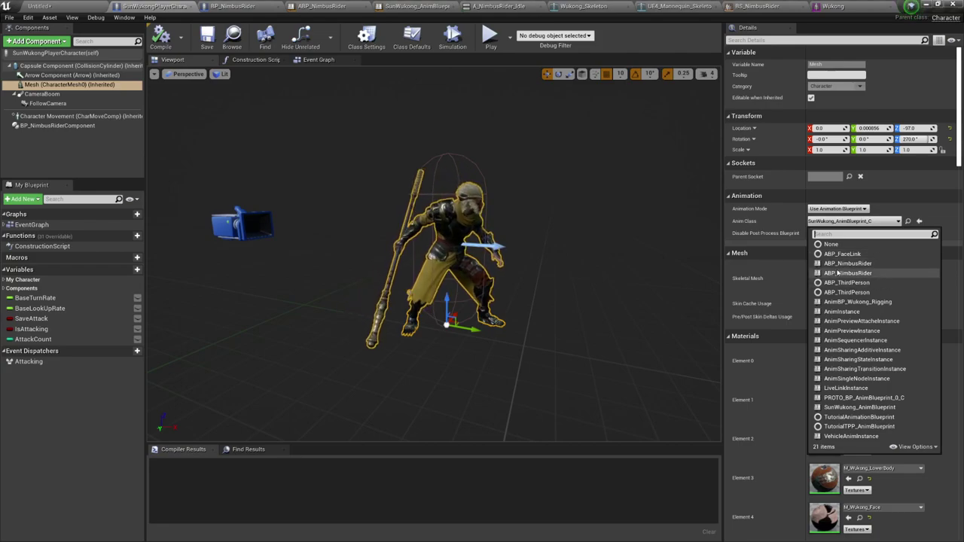
{"action": "left_click", "coordinate": [73, 8]}
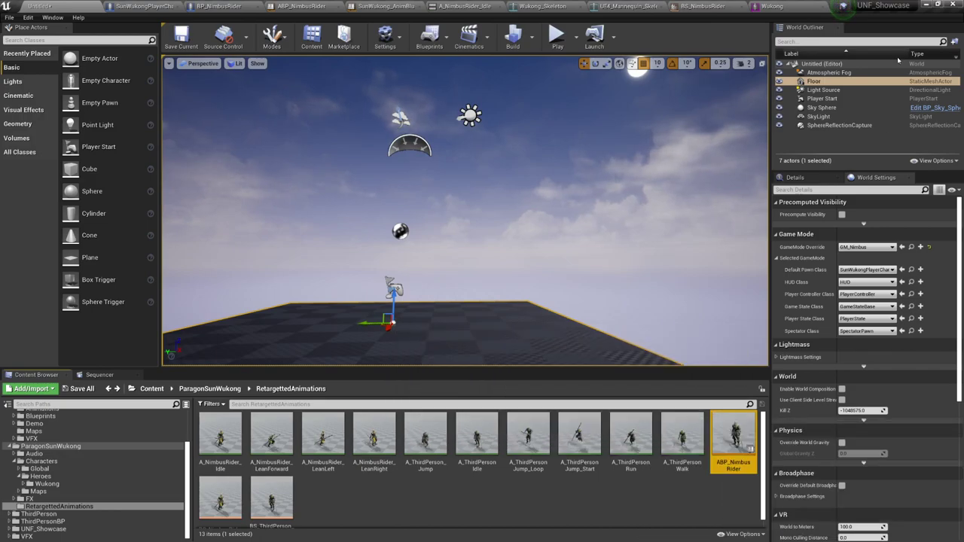
Step: Close the Wukong mesh, BS_NimbusRider, UE4_Mannequin_Skeleton, Wukong_Skeleton and A_NimbusRider_Idle editors
{"action": "left_click", "coordinate": [776, 6]}
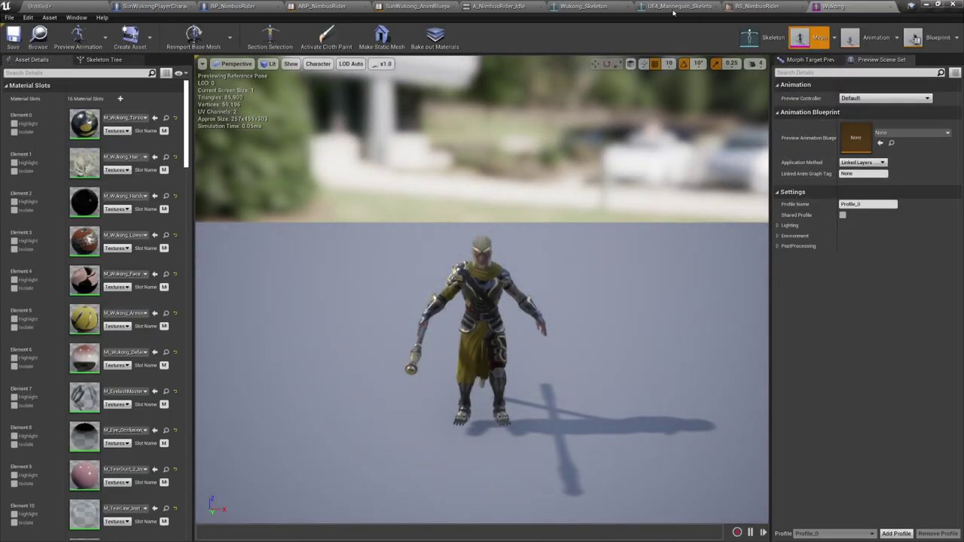
{"action": "middle_click", "coordinate": [839, 6]}
{"action": "middle_click", "coordinate": [742, 6]}
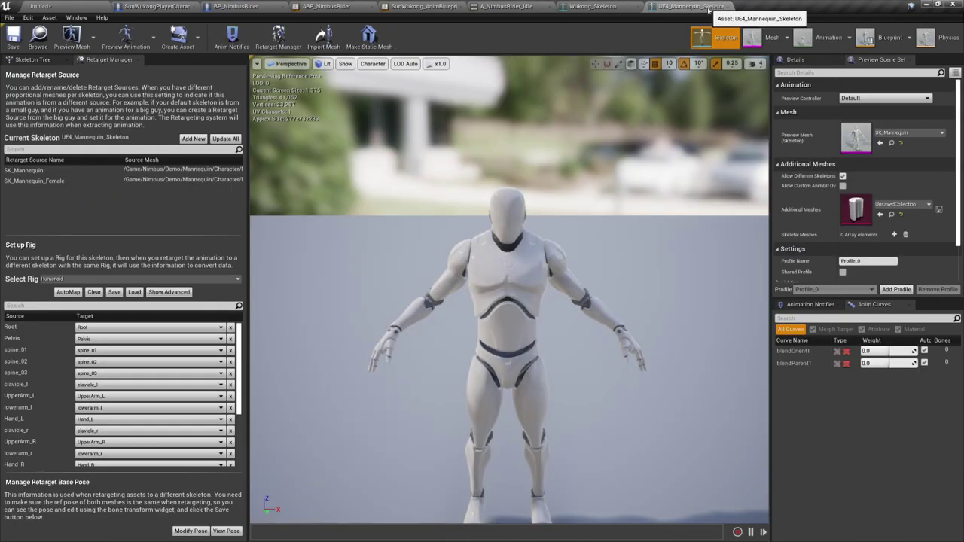
{"action": "left_click", "coordinate": [596, 6]}
{"action": "left_click", "coordinate": [503, 6]}
{"action": "left_click", "coordinate": [422, 6]}
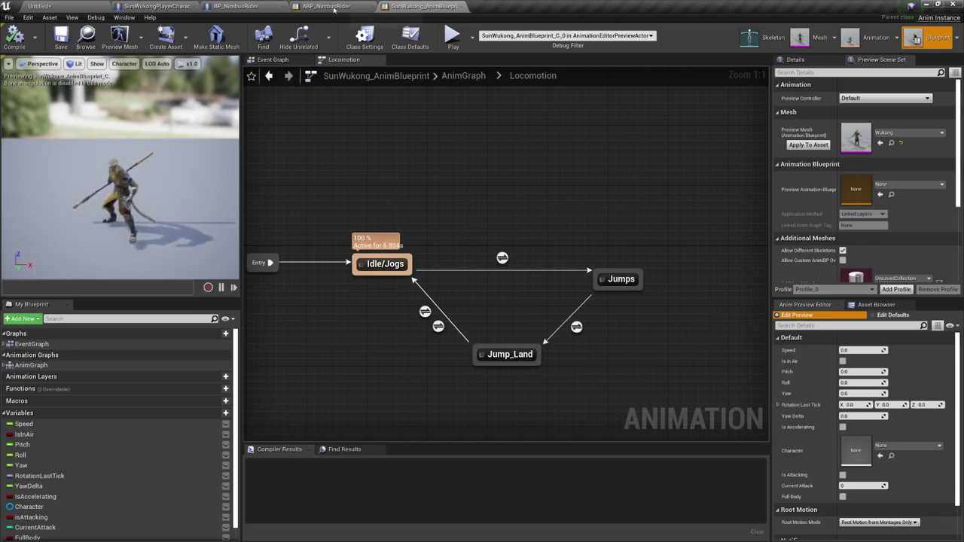
Step: Set the Anim Class of the SunWukongPlayerCharacter mesh to the selected retargeted ABP_NimbusRider
{"action": "left_click", "coordinate": [316, 8]}
{"action": "left_click", "coordinate": [254, 8]}
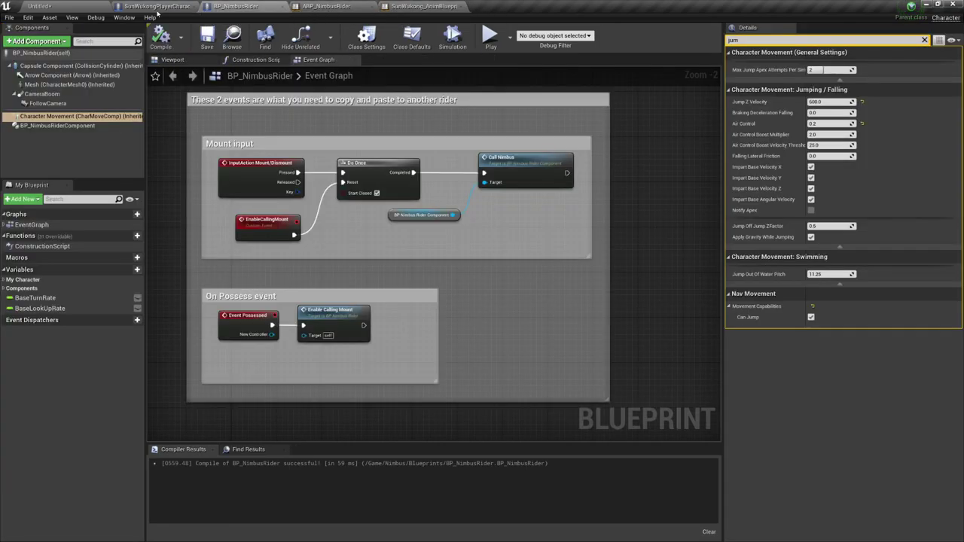
{"action": "left_click", "coordinate": [157, 8]}
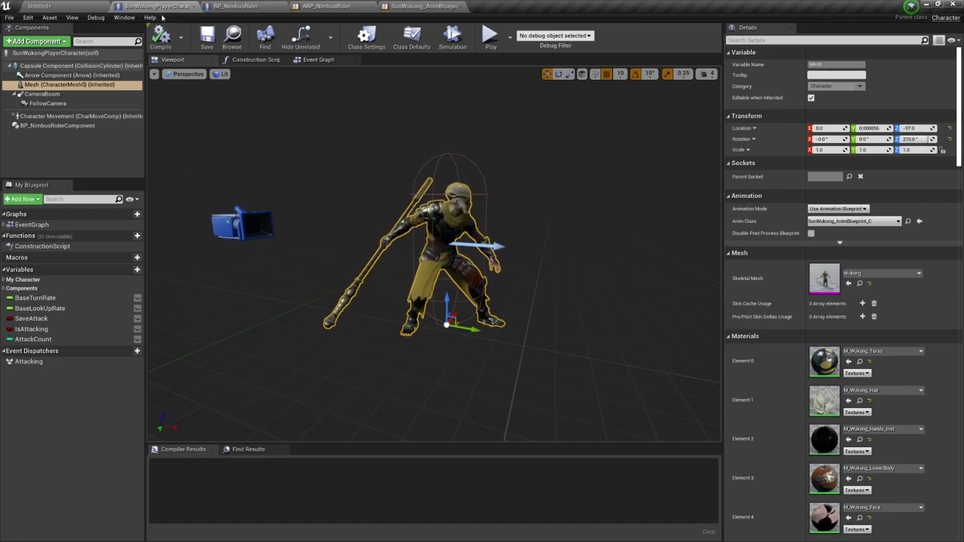
{"action": "scroll", "coordinate": [478, 249], "scroll_direction": "up", "scroll_amount": 4}
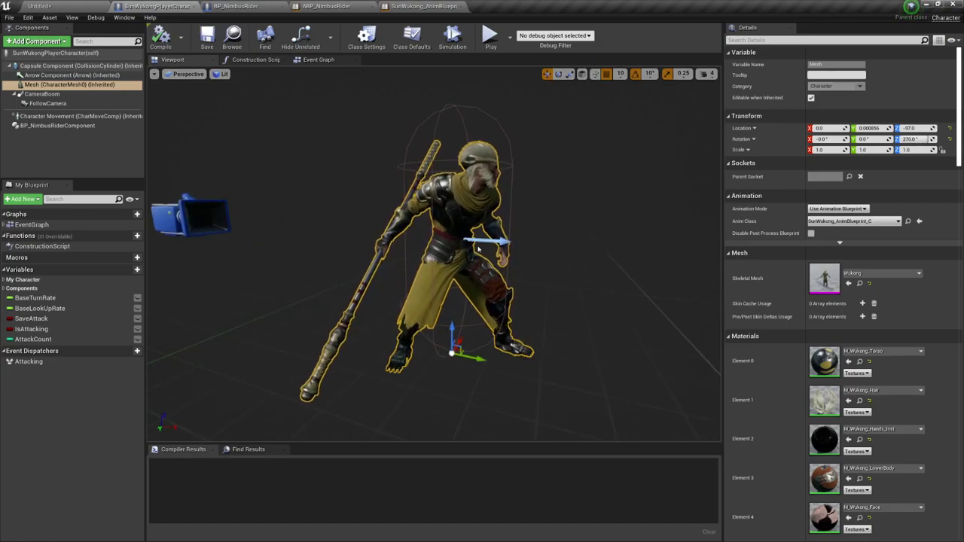
{"action": "left_click", "coordinate": [68, 85]}
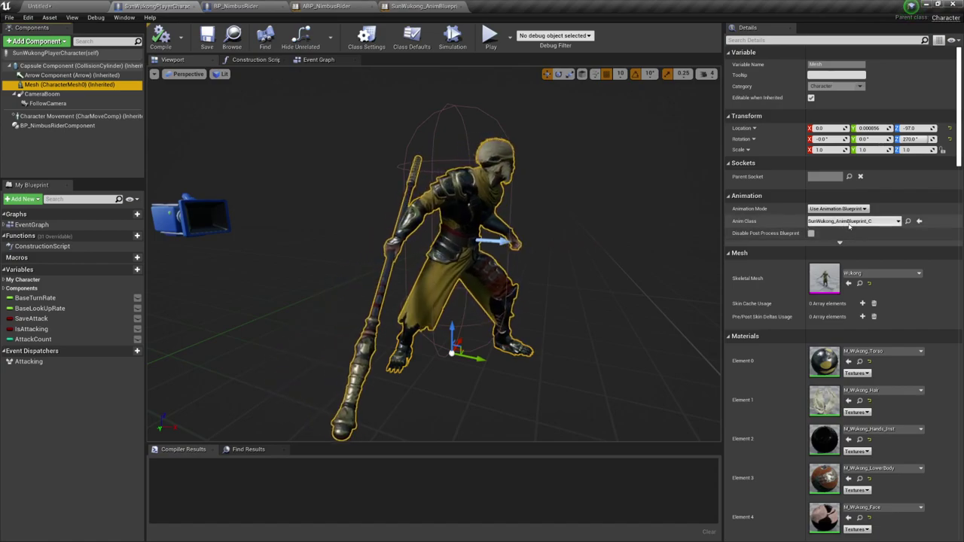
{"action": "left_click", "coordinate": [852, 222]}
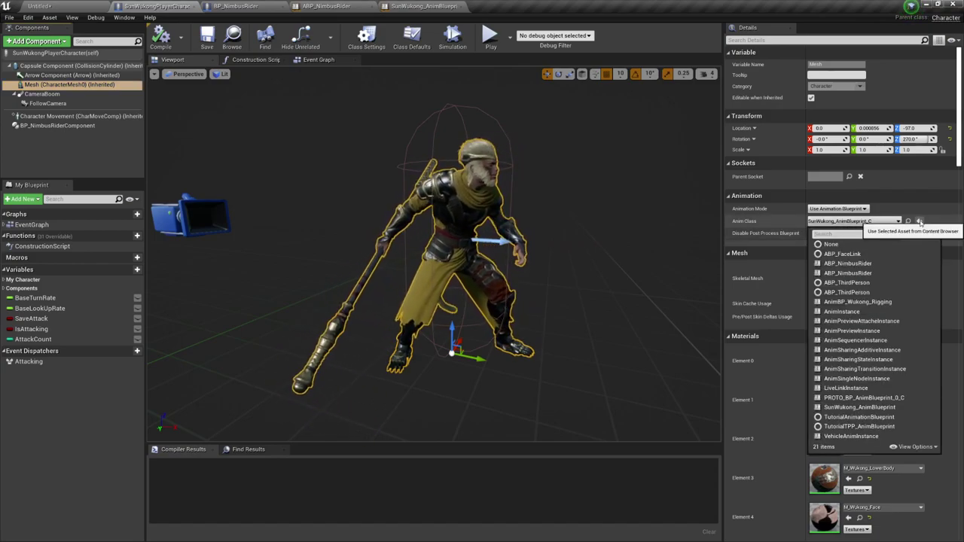
{"action": "left_click", "coordinate": [922, 221]}
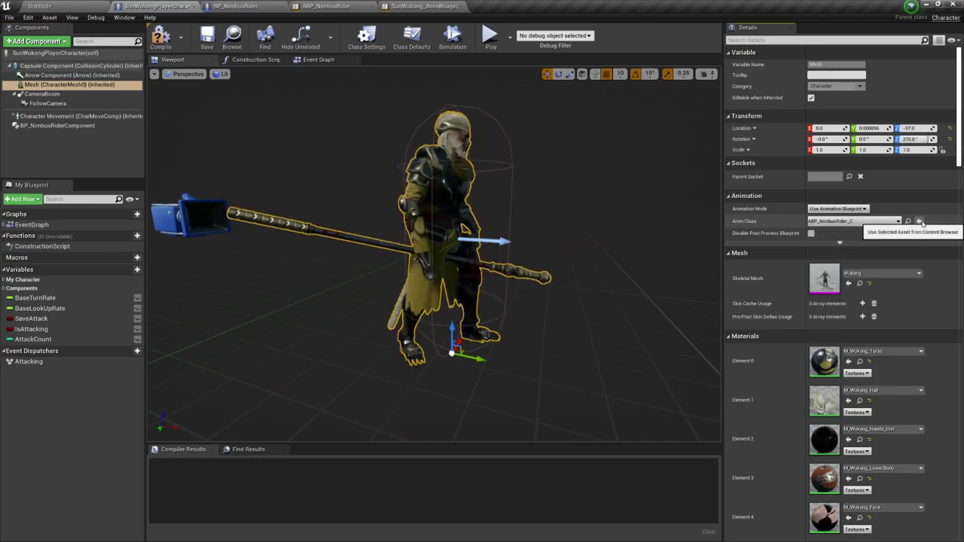
Step: Play the level and test the character's running and jumping with the retargeted ABP_NimbusRider, ending by mounting Nimbus
{"action": "left_click", "coordinate": [69, 9]}
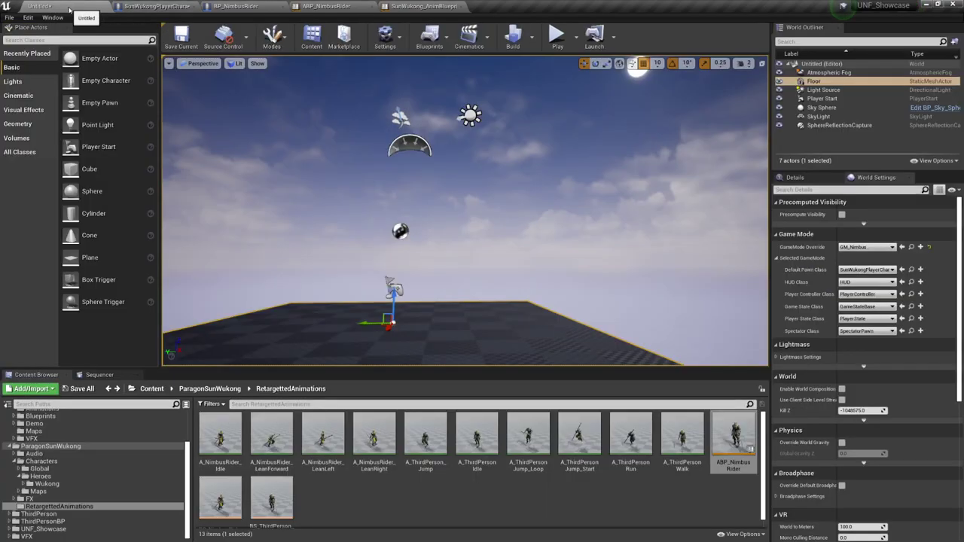
{"action": "left_click", "coordinate": [558, 46]}
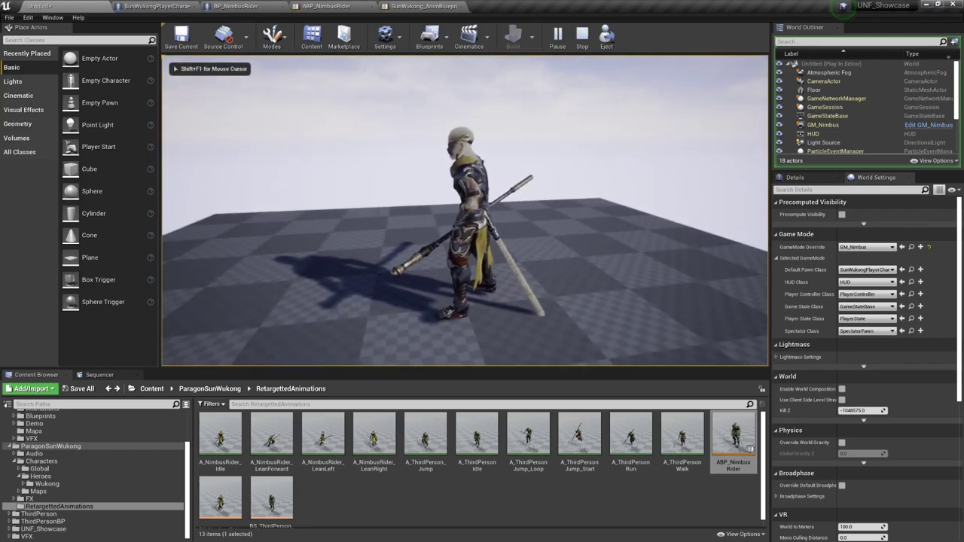
{"action": "key", "text": "d"}
{"action": "key", "text": "w"}
{"action": "key", "text": "d"}
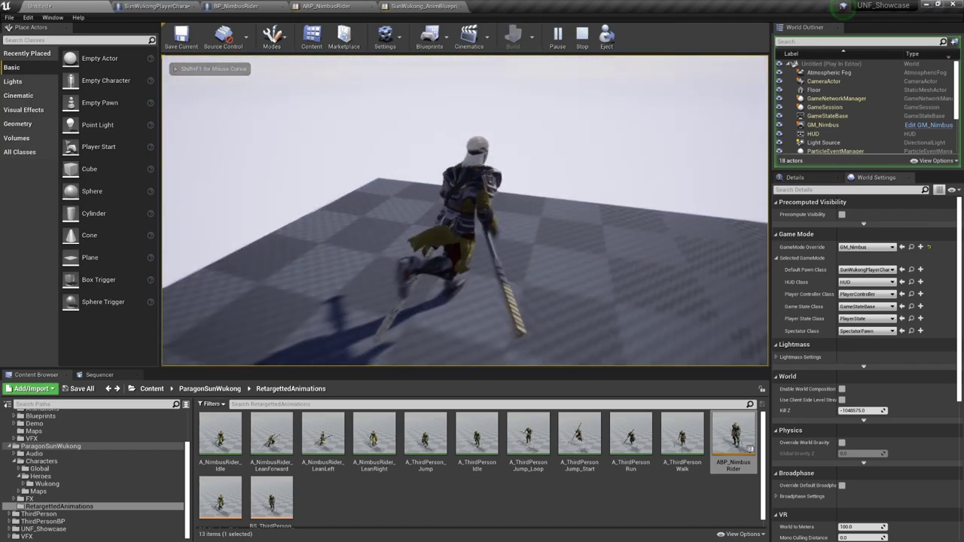
{"action": "key", "text": "a"}
{"action": "key", "text": "s"}
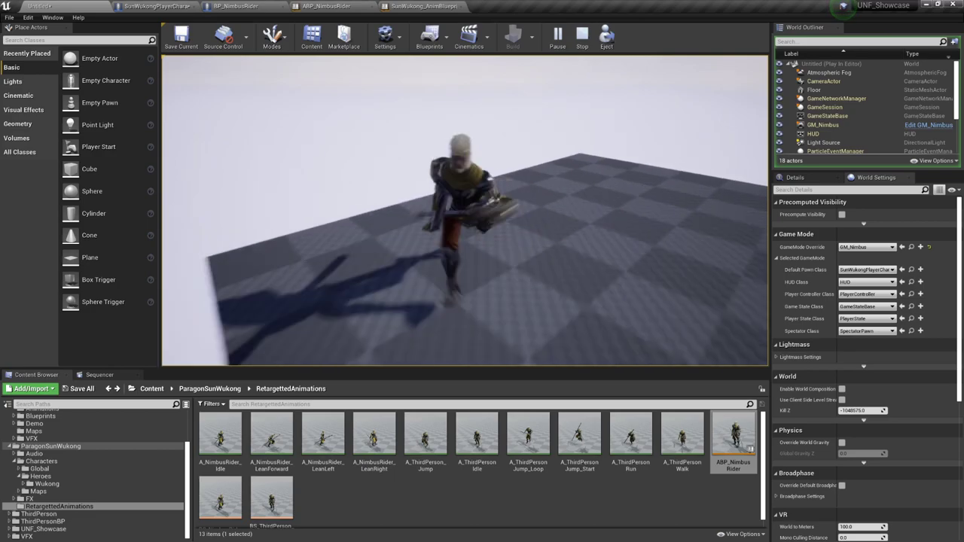
{"action": "key", "text": "d"}
{"action": "key", "text": "a"}
{"action": "key", "text": "space"}
{"action": "key", "text": "space"}
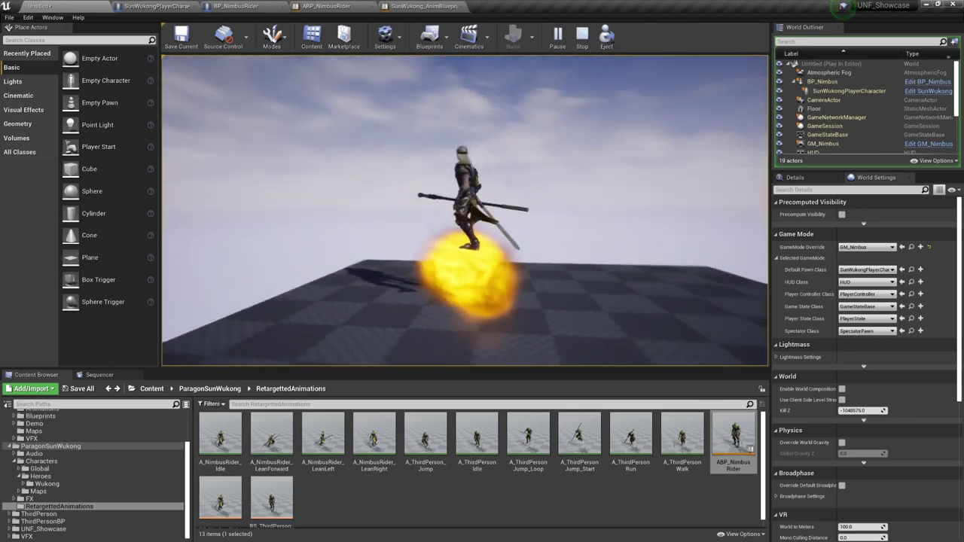
Step: Fly around on Nimbus to check the riding and leaning animations, and stop the play session
{"action": "key", "text": "a"}
{"action": "key", "text": "w"}
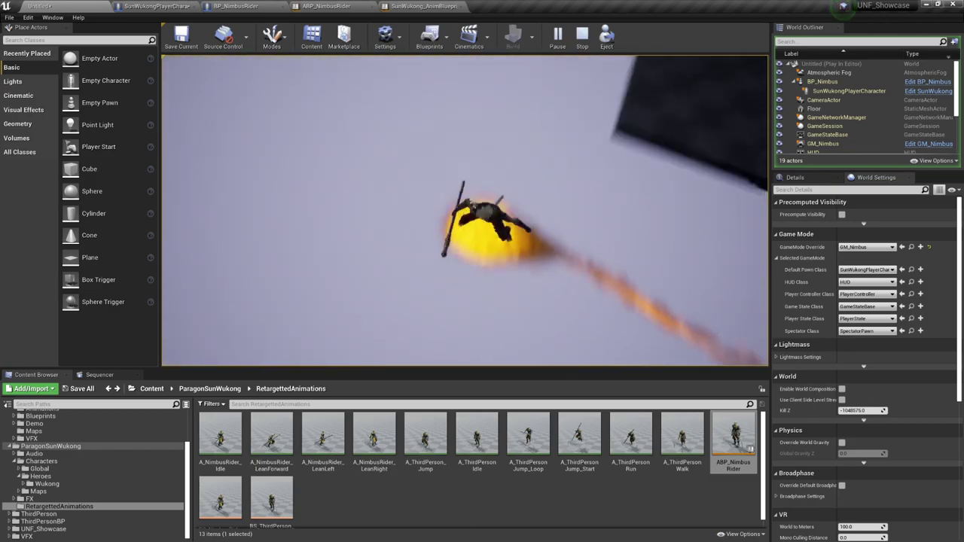
{"action": "key", "text": "w"}
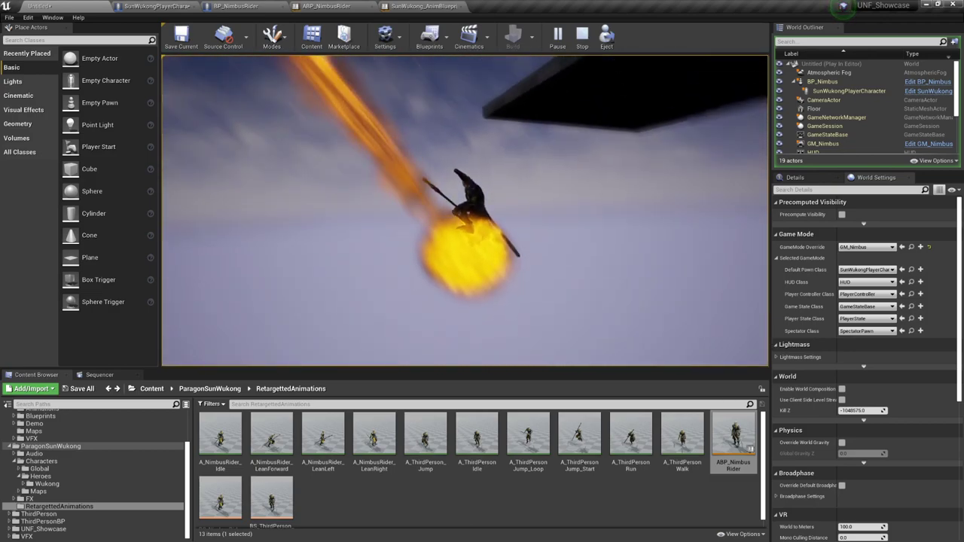
{"action": "key", "text": "w"}
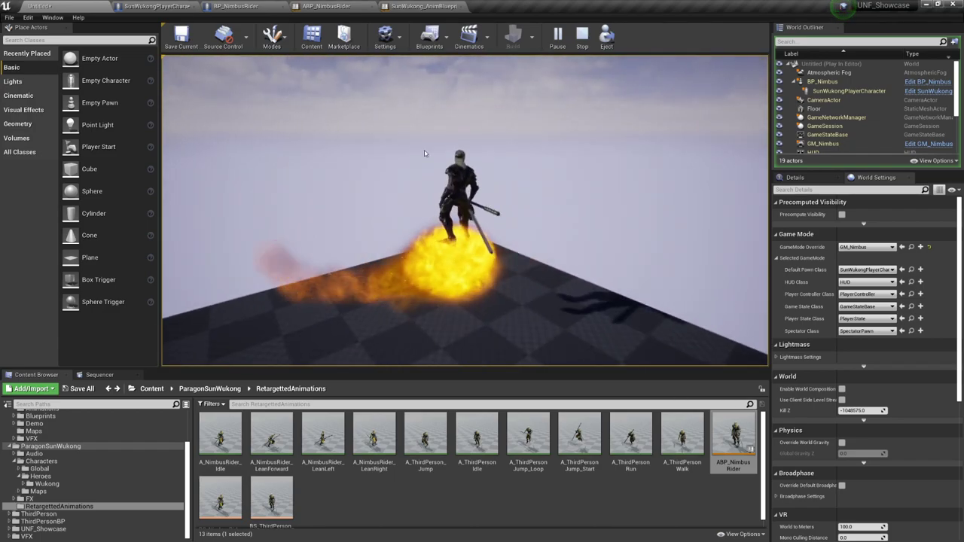
{"action": "key", "text": "Escape"}
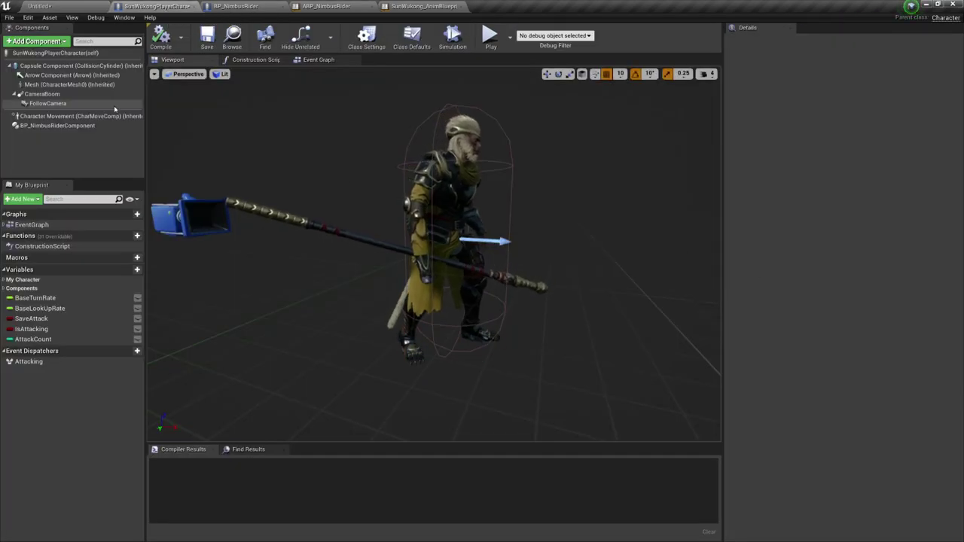
Step: Set the Anim Class of the SunWukongPlayerCharacter mesh to SunWukong_AnimBlueprint
{"action": "left_click", "coordinate": [69, 84]}
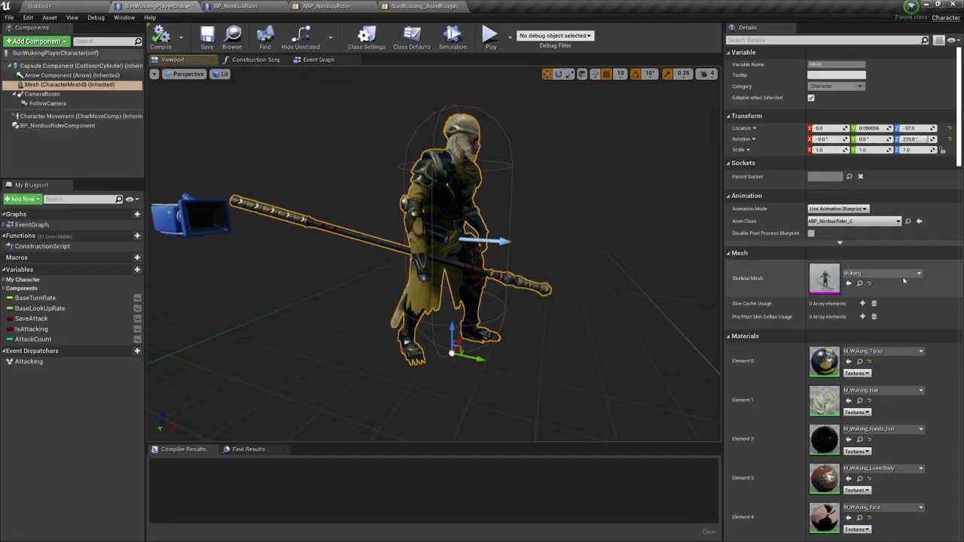
{"action": "left_click", "coordinate": [854, 221]}
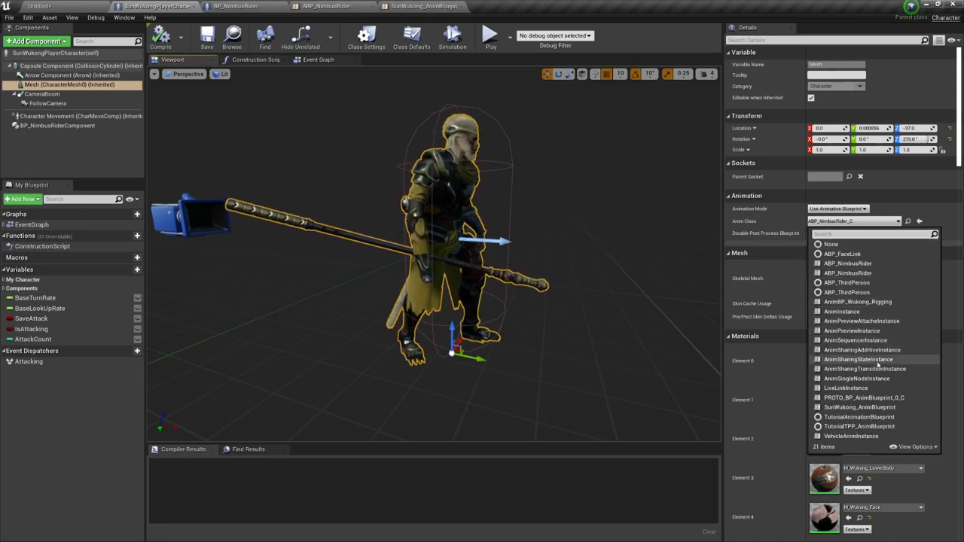
{"action": "left_click", "coordinate": [859, 407]}
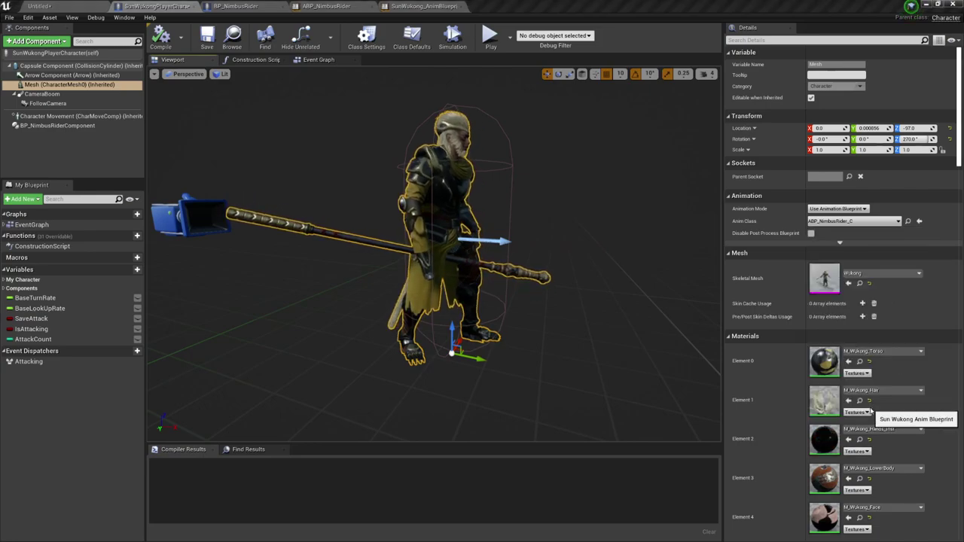
Step: Play a short preview to check the character's movement with SunWukong_AnimBlueprint, and stop it
{"action": "left_click", "coordinate": [490, 38]}
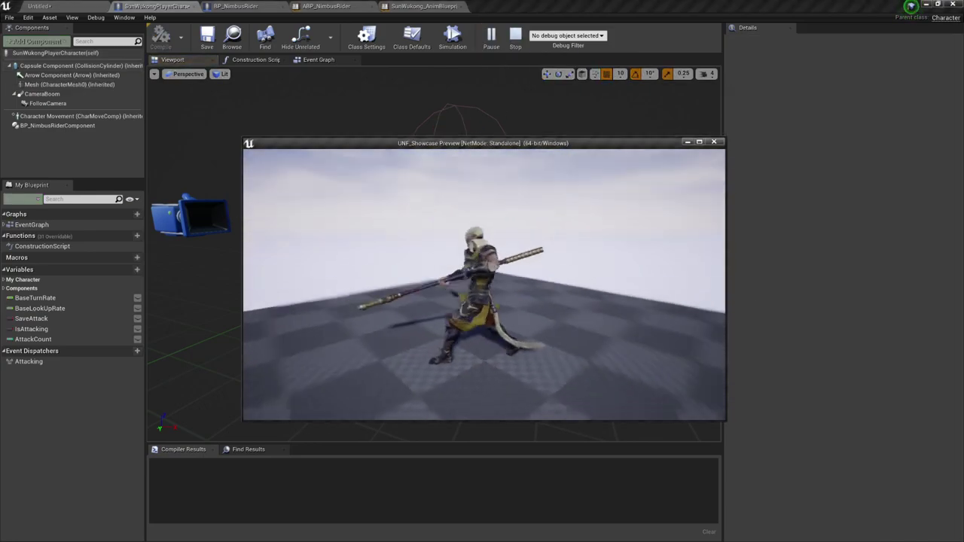
{"action": "key", "text": "w"}
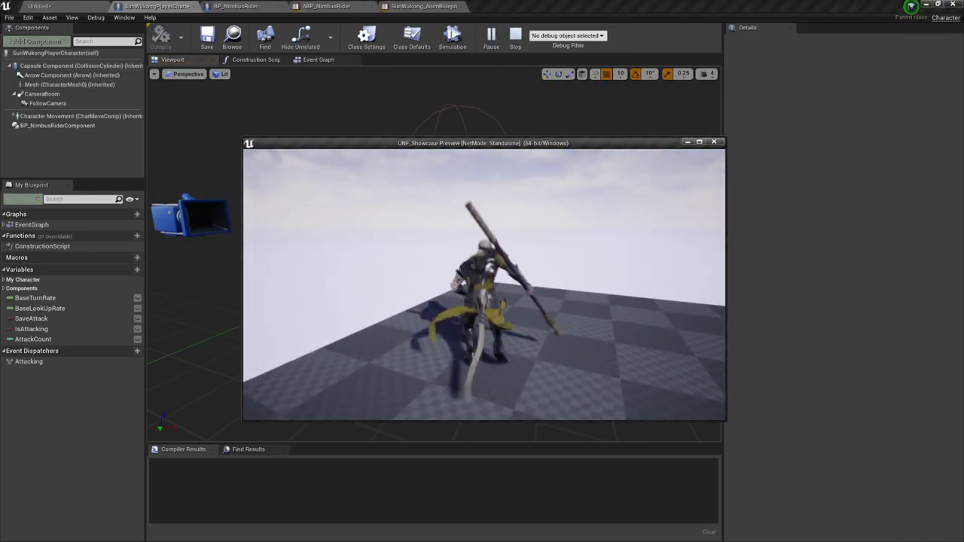
{"action": "key", "text": "Escape"}
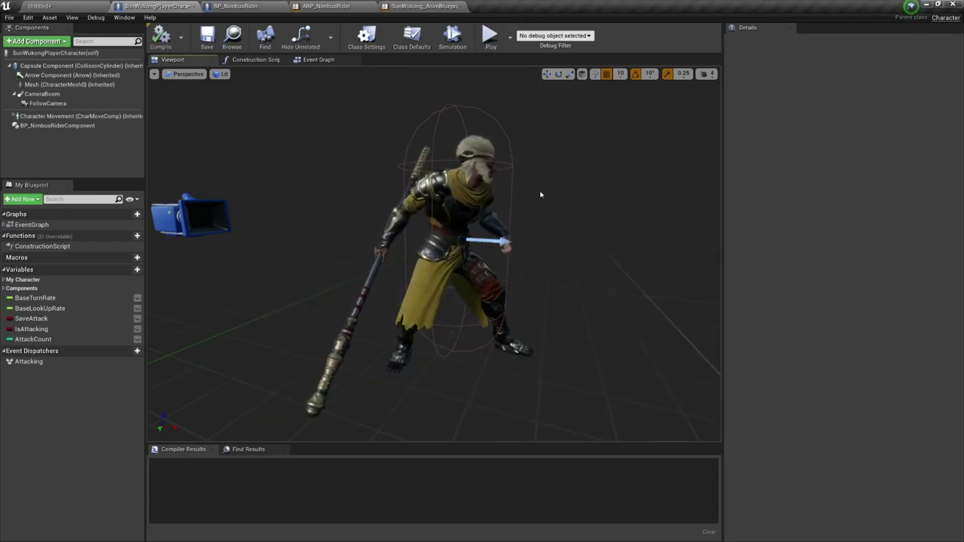
Step: Open the Event Graph of SunWukong_AnimBlueprint and look over its variable-setting sections
{"action": "left_click", "coordinate": [423, 7]}
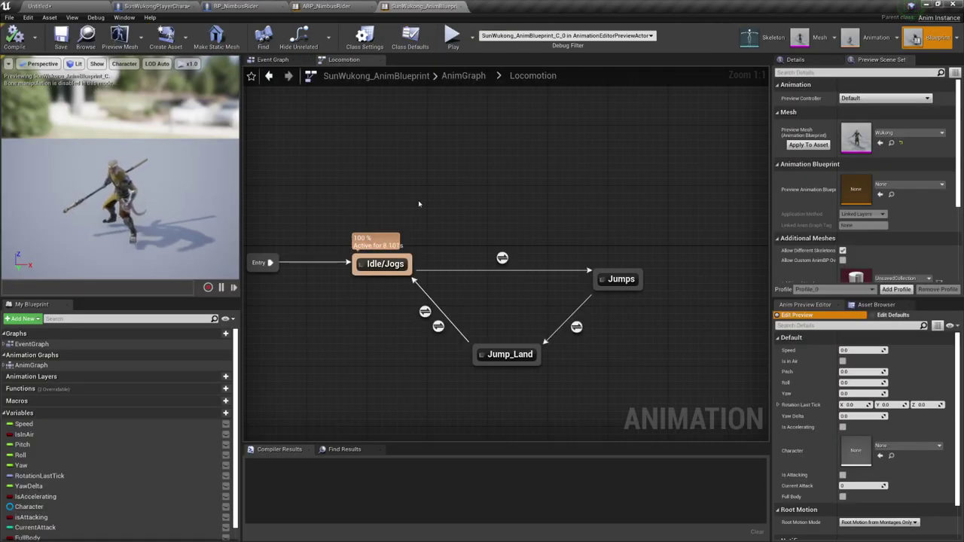
{"action": "left_click", "coordinate": [271, 59]}
{"action": "scroll", "coordinate": [382, 398], "scroll_direction": "up", "scroll_amount": 3}
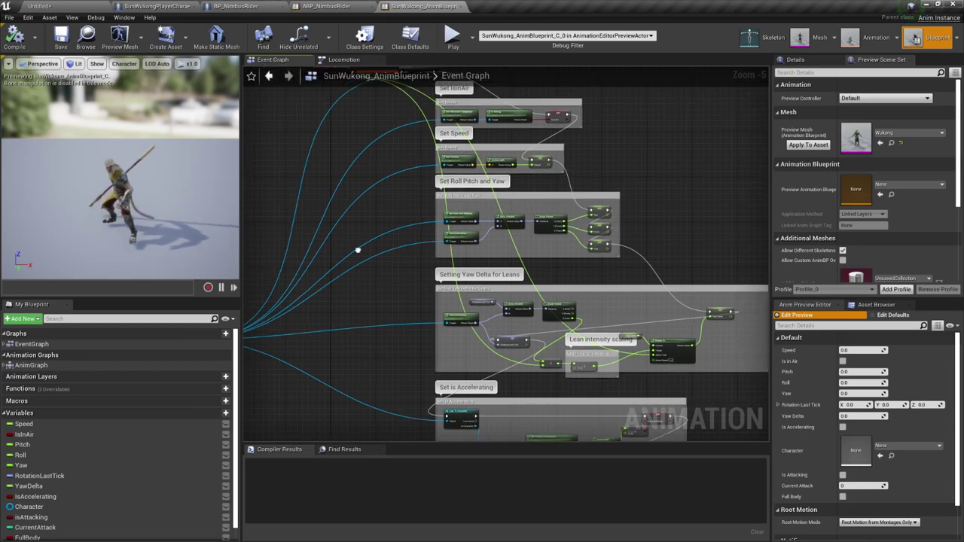
{"action": "scroll", "coordinate": [382, 398], "scroll_direction": "down", "scroll_amount": 1}
{"action": "right_click_drag", "start_coordinate": [382, 398], "coordinate": [347, 249]}
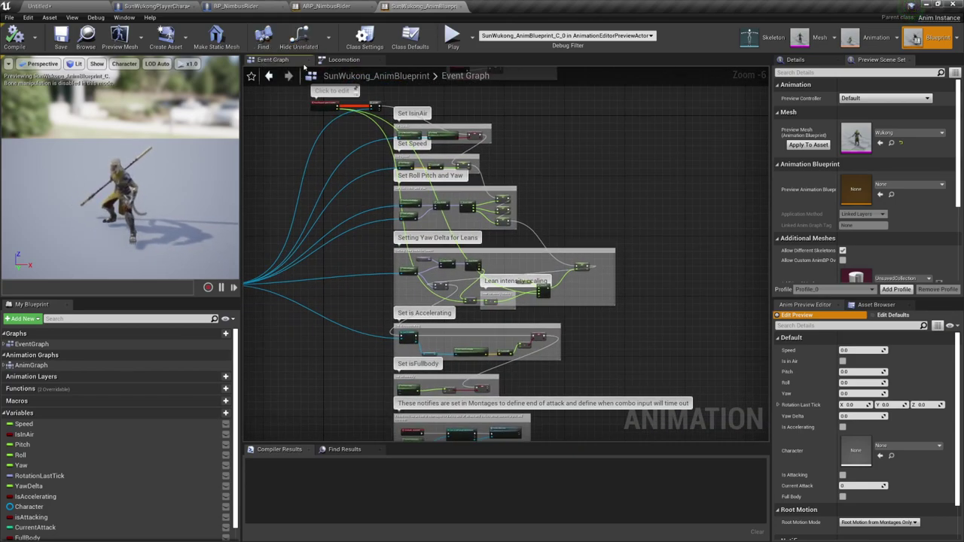
Step: Open the Event Graph of ABP_NimbusRider and compare its IsInAir and Speed sections by selecting them
{"action": "left_click", "coordinate": [328, 7]}
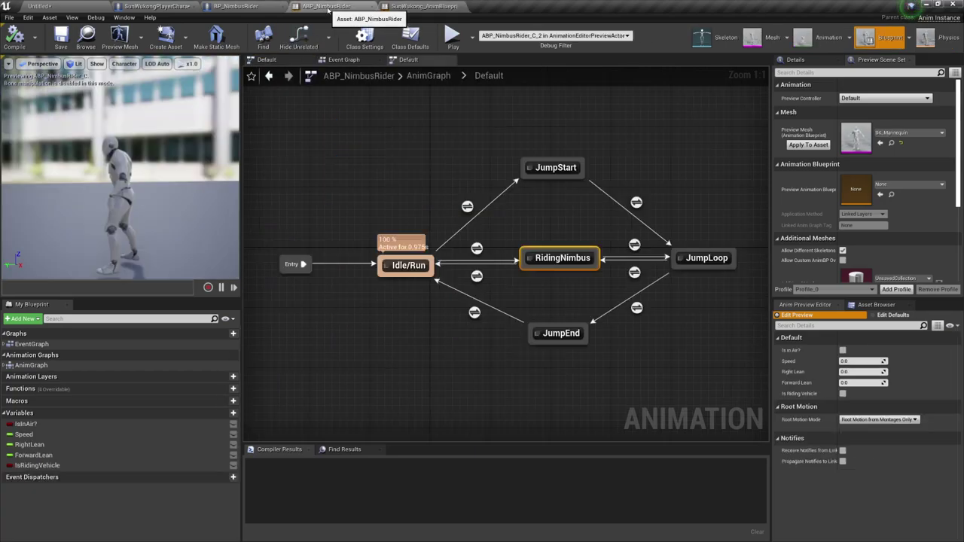
{"action": "left_click", "coordinate": [346, 60]}
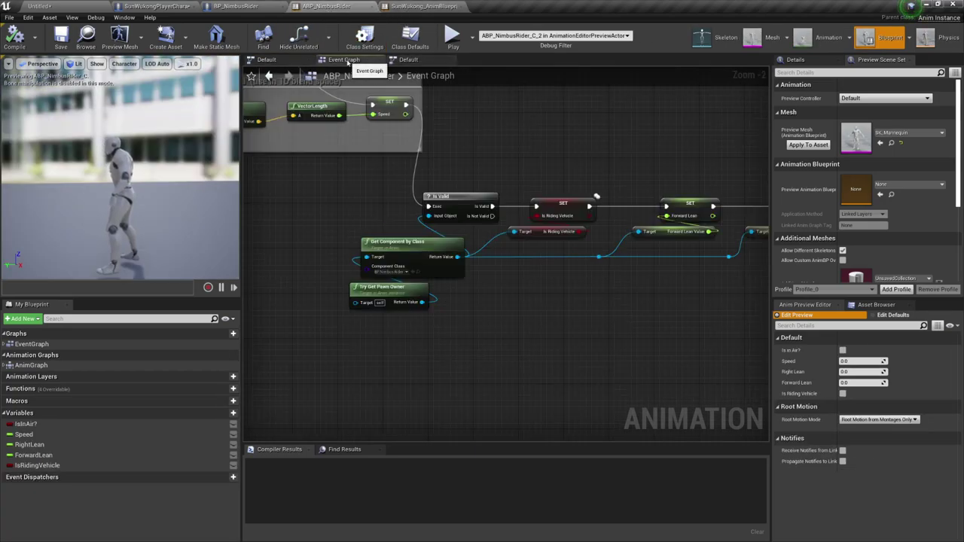
{"action": "right_click_drag", "start_coordinate": [344, 211], "coordinate": [455, 266]}
{"action": "scroll", "coordinate": [399, 231], "scroll_direction": "down", "scroll_amount": 2}
{"action": "right_click_drag", "start_coordinate": [300, 233], "coordinate": [378, 247]}
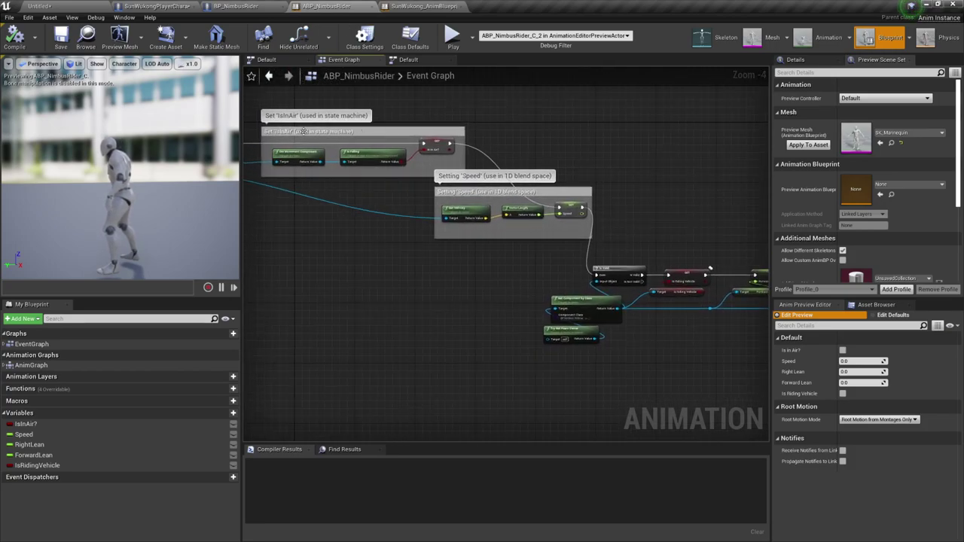
{"action": "left_click_drag", "start_coordinate": [275, 103], "coordinate": [605, 263]}
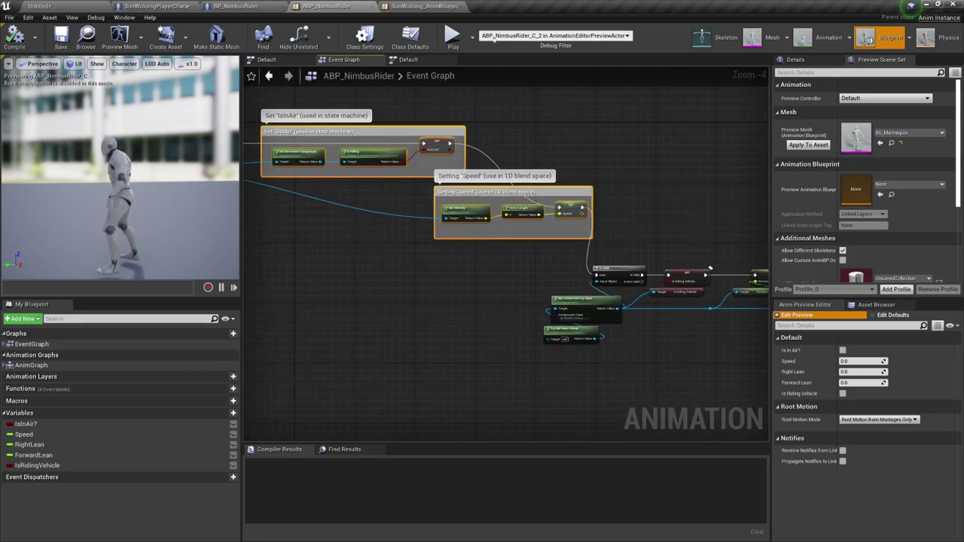
Step: Select the ABP_NimbusRider nodes that get the Nimbus rider component and set Is Riding Vehicle, Forward Lean and Right Lean
{"action": "right_click_drag", "start_coordinate": [538, 319], "coordinate": [376, 246]}
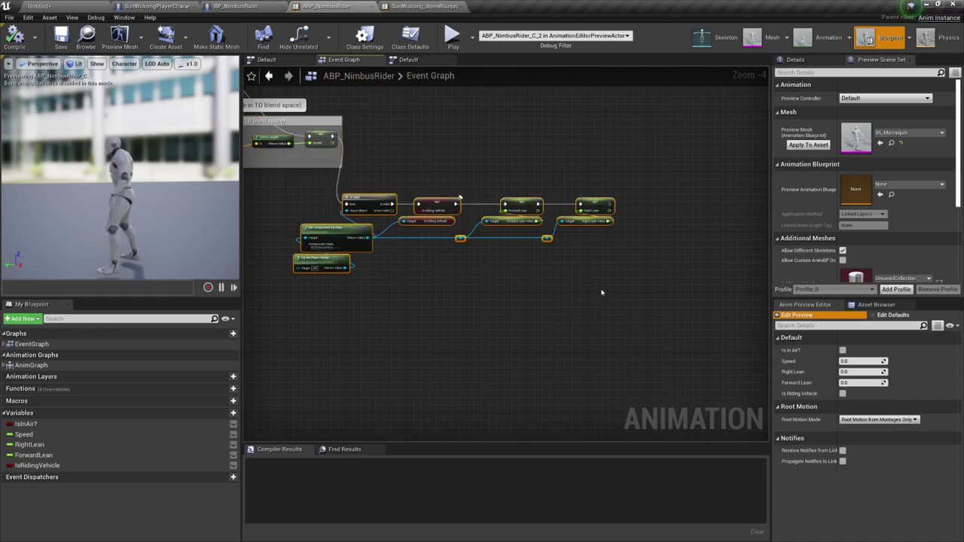
{"action": "scroll", "coordinate": [484, 297], "scroll_direction": "up", "scroll_amount": 1}
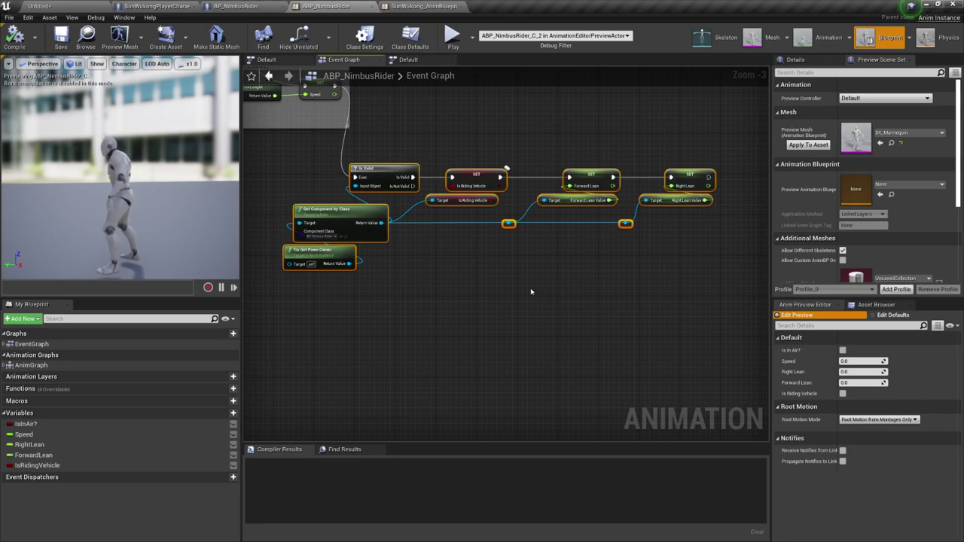
{"action": "right_click_drag", "start_coordinate": [409, 201], "coordinate": [484, 164]}
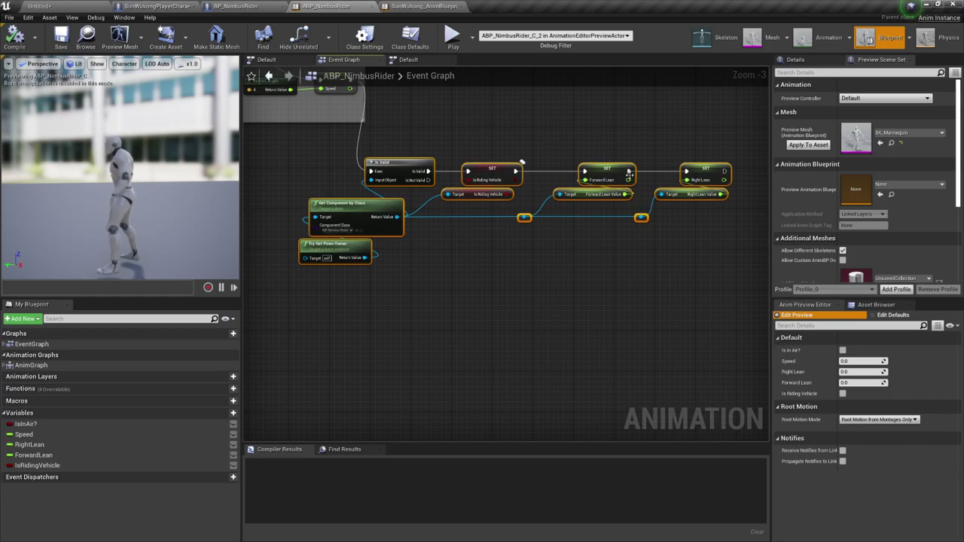
Step: Examine SunWukong_AnimBlueprint's update chain from Set IsinAir and Set Speed down to Set isFullbody and the montage notifies
{"action": "left_click", "coordinate": [429, 6]}
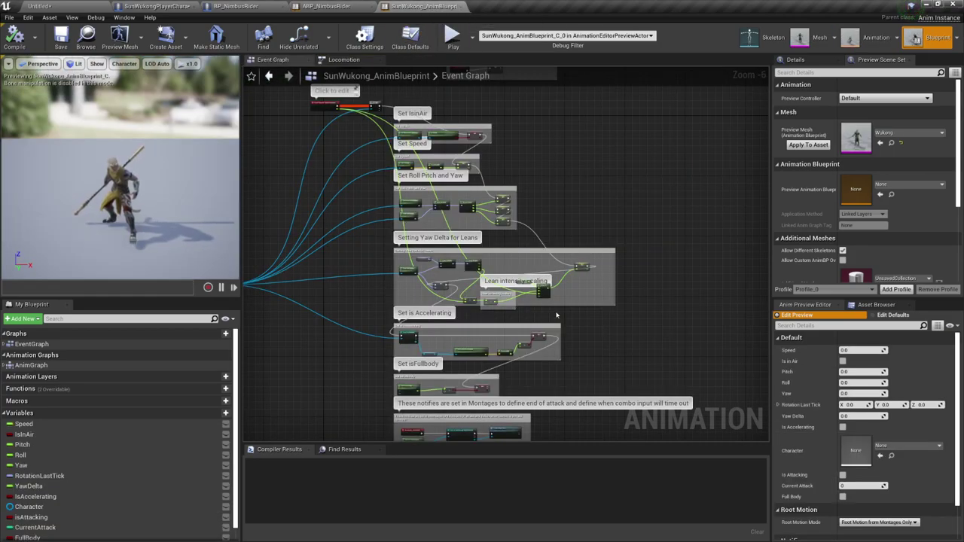
{"action": "scroll", "coordinate": [357, 141], "scroll_direction": "up", "scroll_amount": 3}
{"action": "right_click_drag", "start_coordinate": [358, 145], "coordinate": [397, 324]}
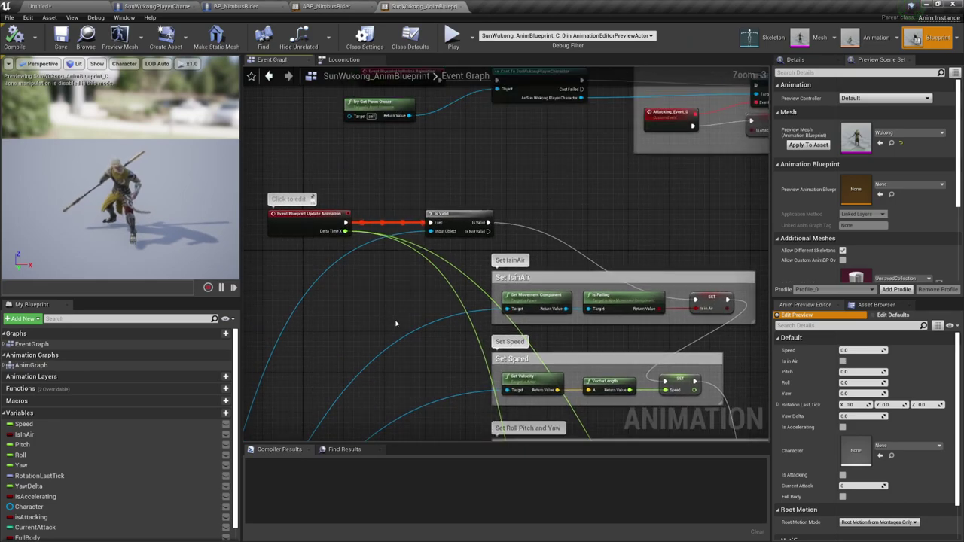
{"action": "right_click_drag", "start_coordinate": [426, 361], "coordinate": [299, 239]}
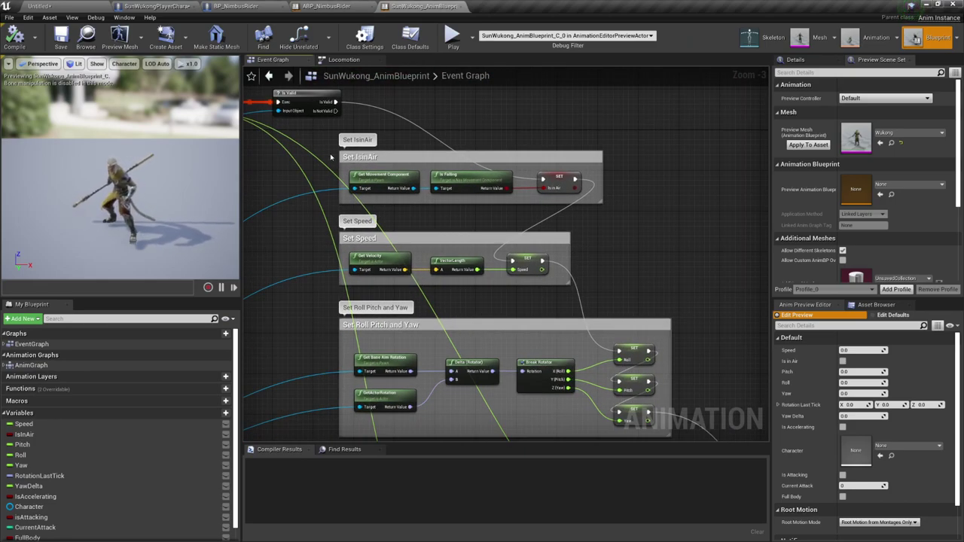
{"action": "right_click_drag", "start_coordinate": [330, 156], "coordinate": [381, 165]}
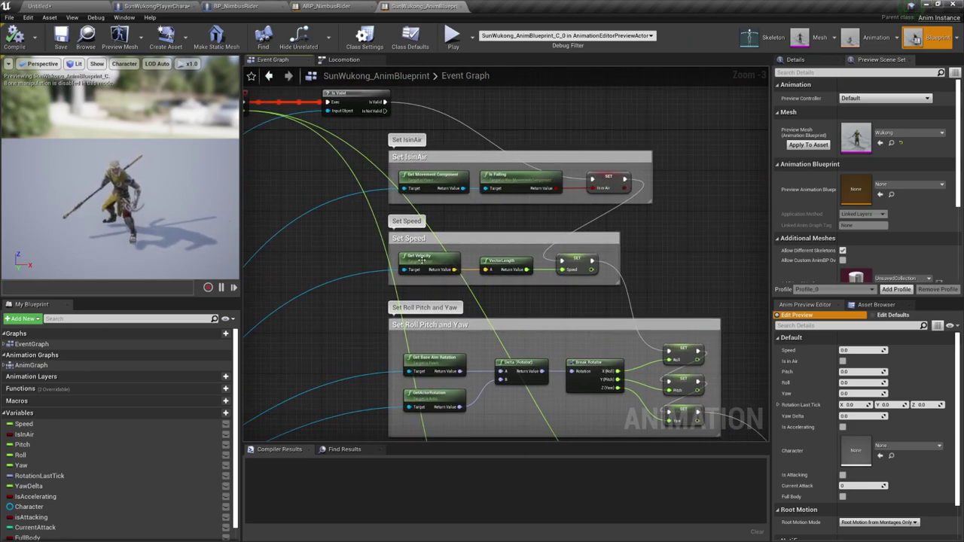
{"action": "right_click_drag", "start_coordinate": [362, 276], "coordinate": [371, 136]}
{"action": "scroll", "coordinate": [386, 322], "scroll_direction": "down", "scroll_amount": 4}
{"action": "right_click_drag", "start_coordinate": [366, 367], "coordinate": [357, 151]}
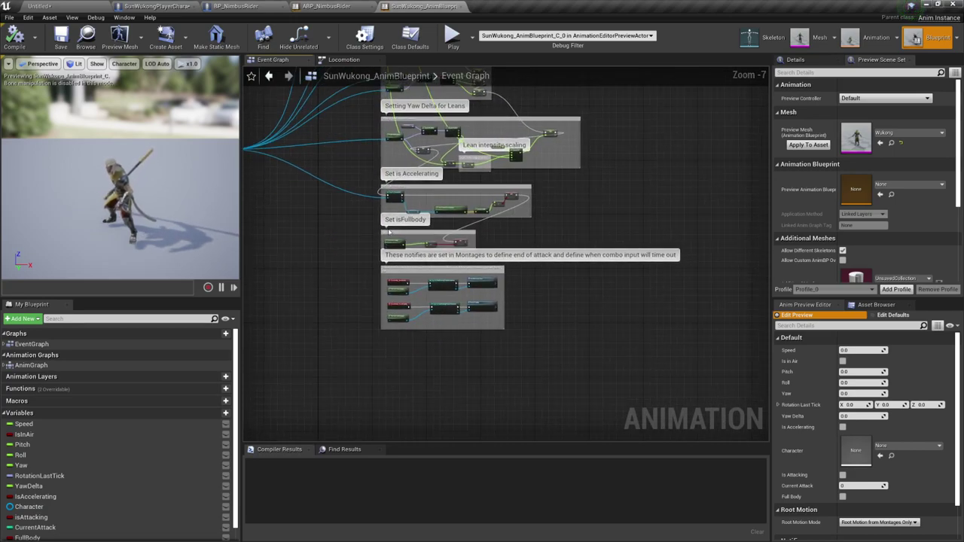
{"action": "scroll", "coordinate": [395, 230], "scroll_direction": "up", "scroll_amount": 2}
{"action": "right_click_drag", "start_coordinate": [484, 294], "coordinate": [491, 266]}
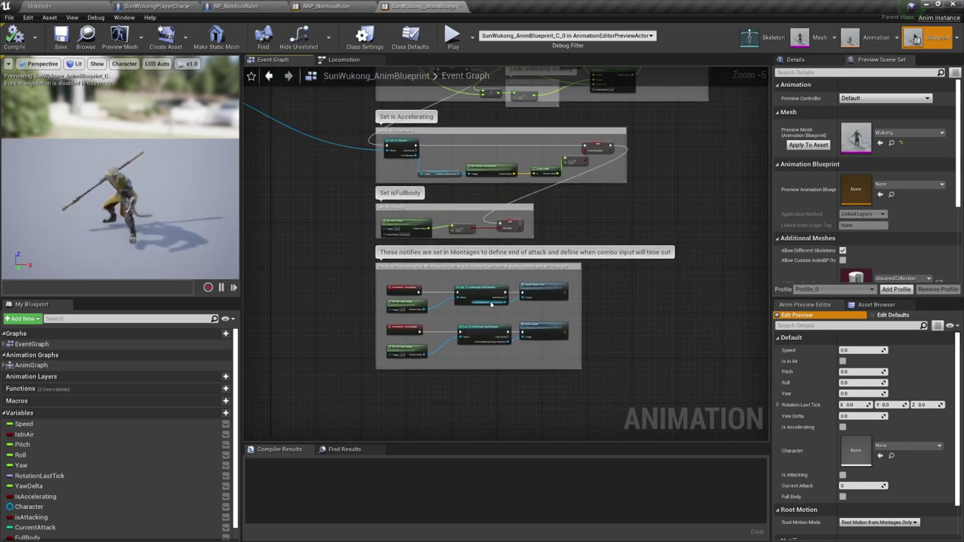
{"action": "scroll", "coordinate": [495, 264], "scroll_direction": "up", "scroll_amount": 3}
{"action": "right_click_drag", "start_coordinate": [337, 198], "coordinate": [482, 334]}
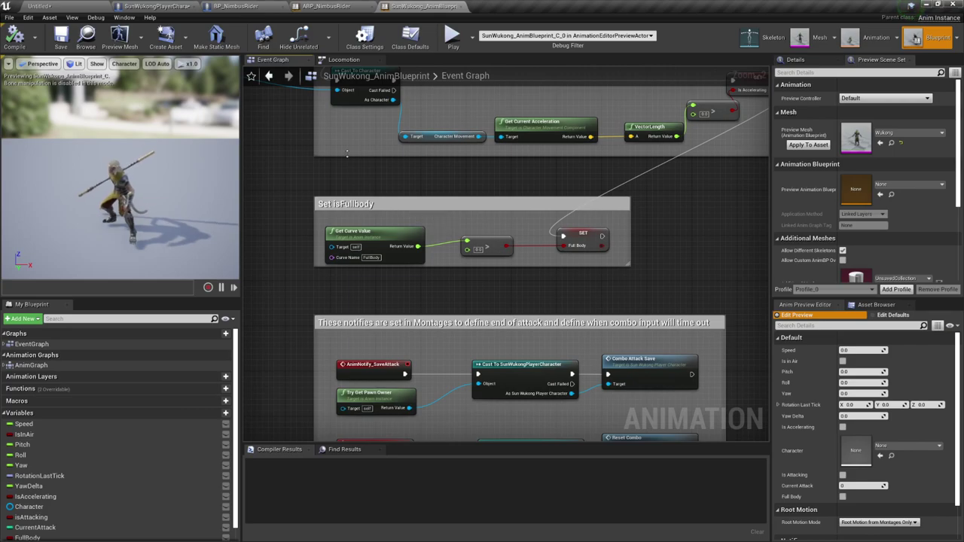
Step: Trace the SunWukong_AnimBlueprint update chain back from Set isFullbody to the Is Valid node ahead of Set IsinAir
{"action": "right_click_drag", "start_coordinate": [347, 154], "coordinate": [396, 278]}
{"action": "right_click_drag", "start_coordinate": [468, 243], "coordinate": [427, 272]}
{"action": "right_click_drag", "start_coordinate": [405, 144], "coordinate": [396, 297]}
{"action": "right_click_drag", "start_coordinate": [436, 153], "coordinate": [393, 278]}
{"action": "scroll", "coordinate": [393, 278], "scroll_direction": "down", "scroll_amount": 3}
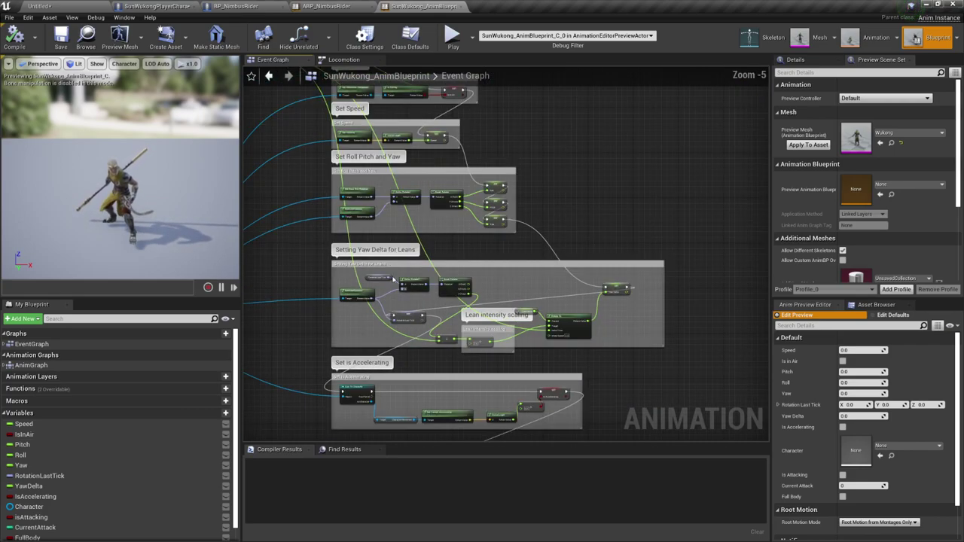
{"action": "right_click_drag", "start_coordinate": [357, 183], "coordinate": [405, 324]}
{"action": "right_click_drag", "start_coordinate": [338, 255], "coordinate": [331, 338]}
{"action": "scroll", "coordinate": [382, 261], "scroll_direction": "up", "scroll_amount": 3}
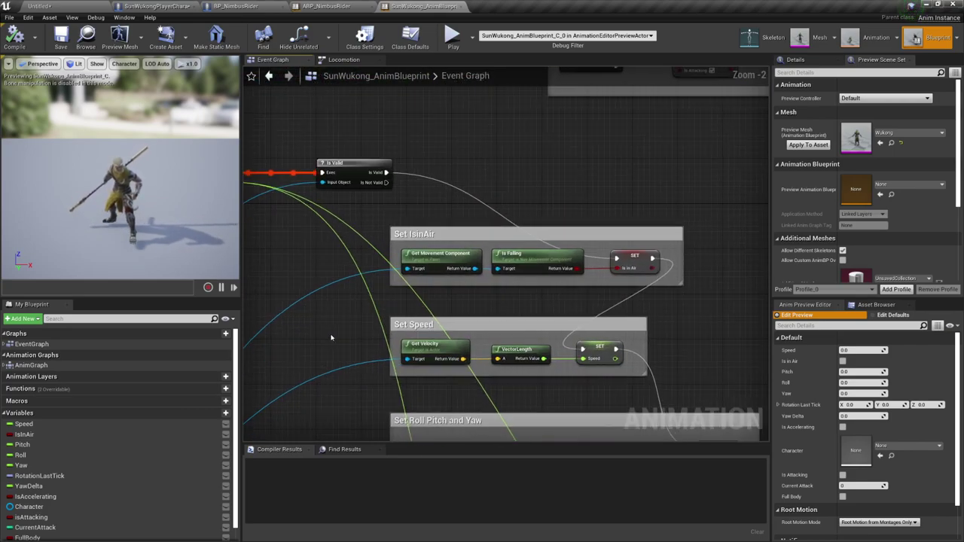
{"action": "right_click_drag", "start_coordinate": [653, 204], "coordinate": [497, 252]}
{"action": "right_click_drag", "start_coordinate": [357, 226], "coordinate": [427, 241]}
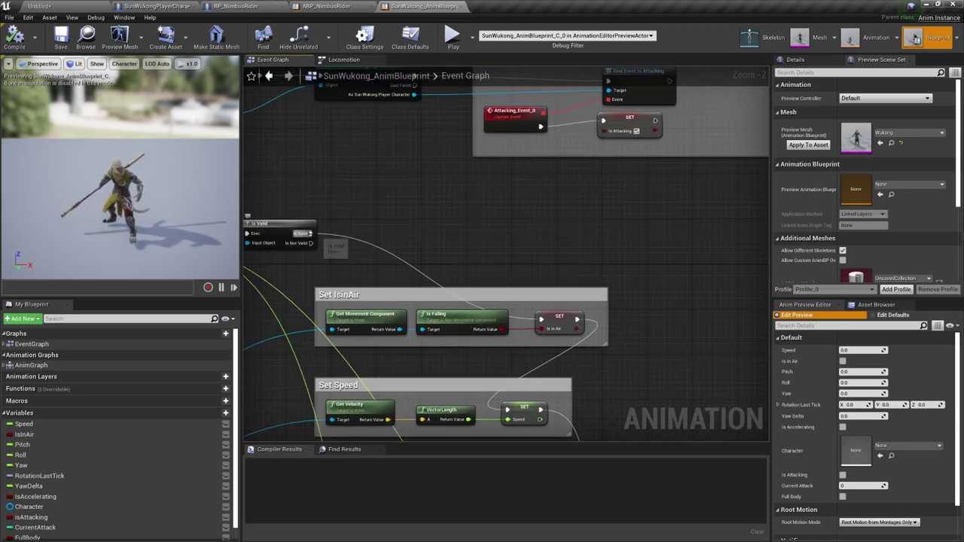
Step: Insert a Sequence node between the Is Valid node and Set IsinAir in the SunWukong_AnimBlueprint Event Graph
{"action": "left_click_drag", "start_coordinate": [310, 234], "coordinate": [368, 226]}
{"action": "type", "text": "sequen"}
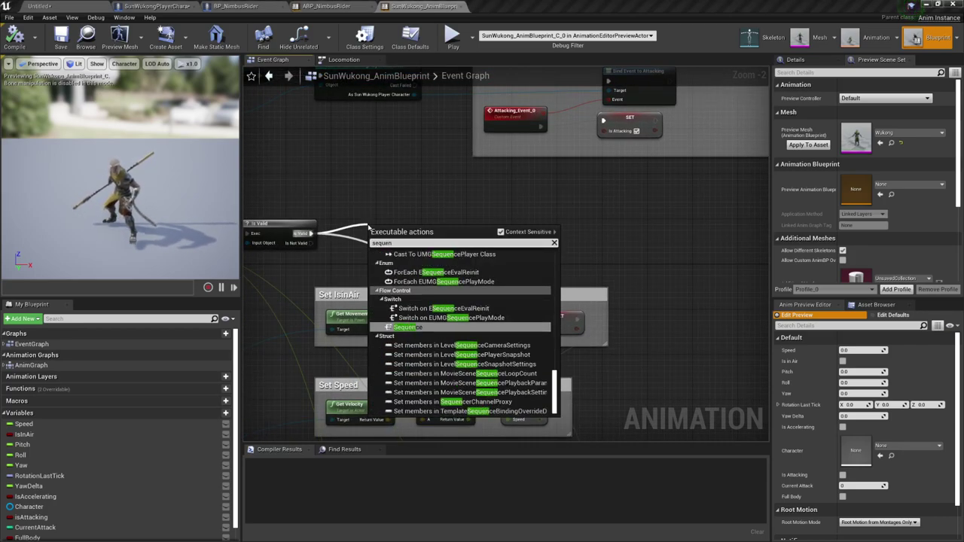
{"action": "key", "text": "Return"}
{"action": "scroll", "coordinate": [406, 234], "scroll_direction": "up", "scroll_amount": 2}
{"action": "right_click_drag", "start_coordinate": [418, 252], "coordinate": [314, 203]}
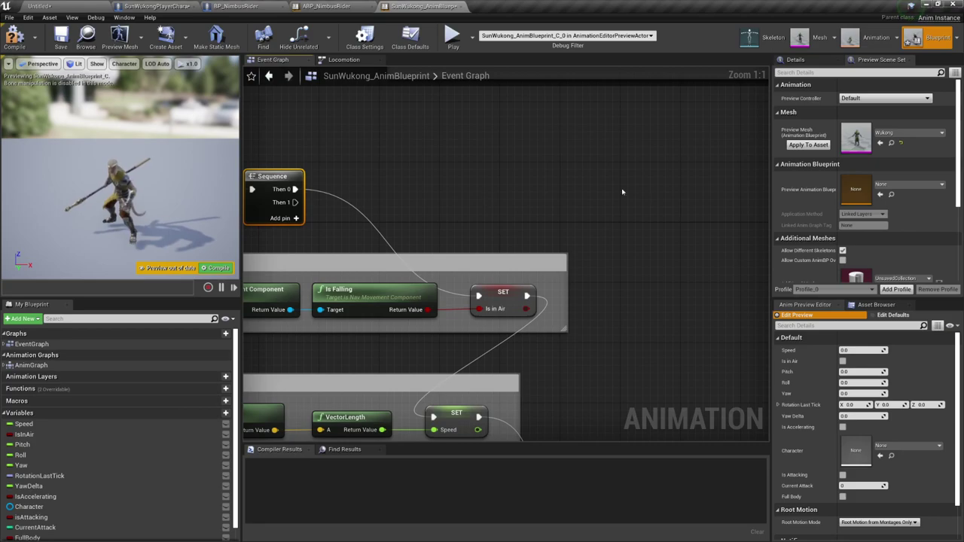
Step: Paste the Nimbus riding nodes from ABP_NimbusRider into the empty area beside the Set IsinAir section
{"action": "right_click_drag", "start_coordinate": [623, 189], "coordinate": [447, 195]}
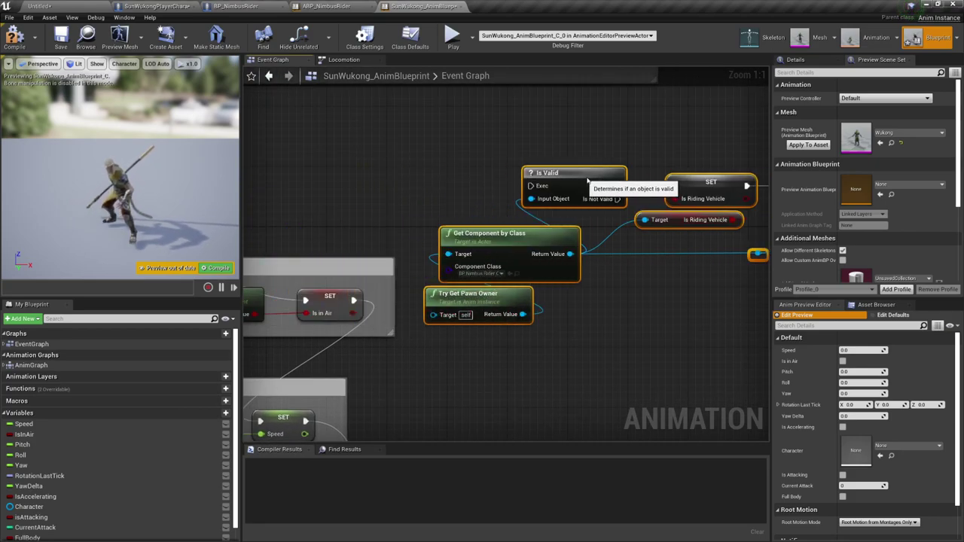
{"action": "scroll", "coordinate": [474, 222], "scroll_direction": "down", "scroll_amount": 2}
{"action": "right_click_drag", "start_coordinate": [566, 358], "coordinate": [471, 362]}
{"action": "left_click_drag", "start_coordinate": [460, 231], "coordinate": [511, 238]}
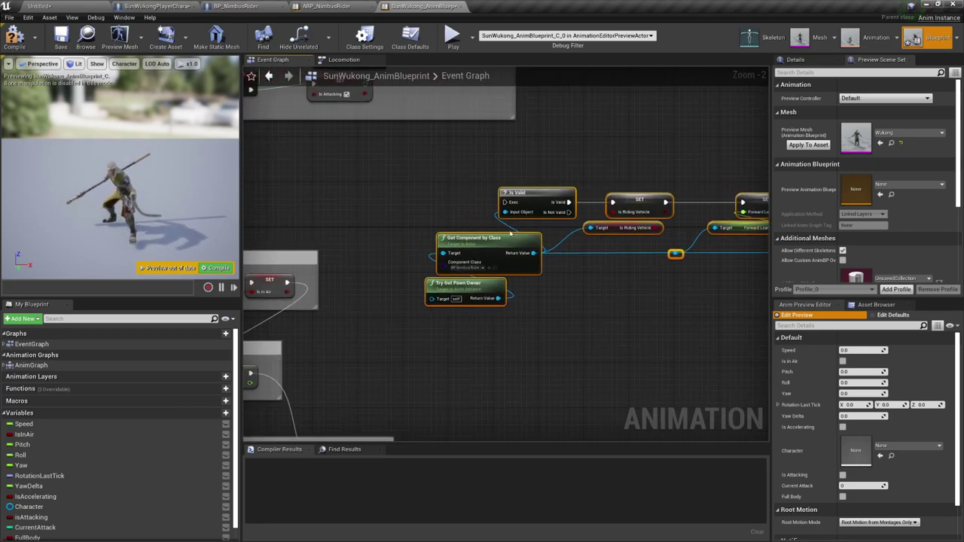
{"action": "scroll", "coordinate": [514, 240], "scroll_direction": "down", "scroll_amount": 2}
{"action": "right_click_drag", "start_coordinate": [511, 322], "coordinate": [560, 324]}
{"action": "right_click_drag", "start_coordinate": [366, 205], "coordinate": [422, 234]}
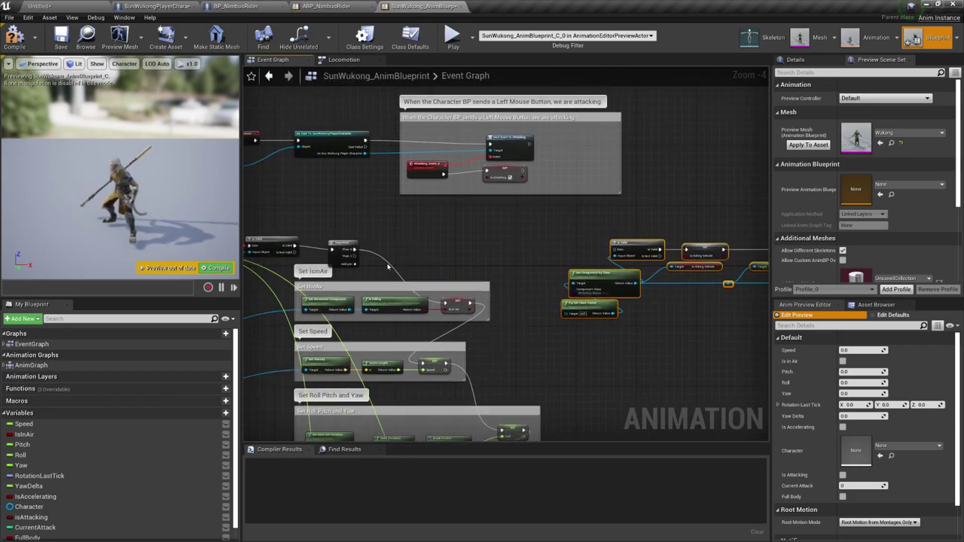
Step: Connect the Sequence node's Then 1 output to the Exec input of the pasted Is Valid node
{"action": "scroll", "coordinate": [302, 246], "scroll_direction": "up", "scroll_amount": 4}
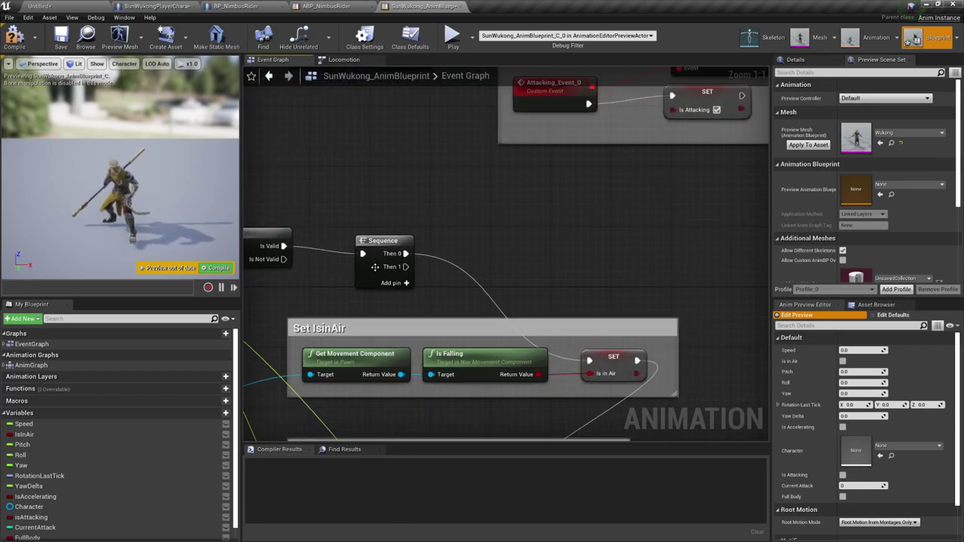
{"action": "right_click_drag", "start_coordinate": [375, 267], "coordinate": [401, 278]}
{"action": "right_click_drag", "start_coordinate": [461, 272], "coordinate": [337, 280]}
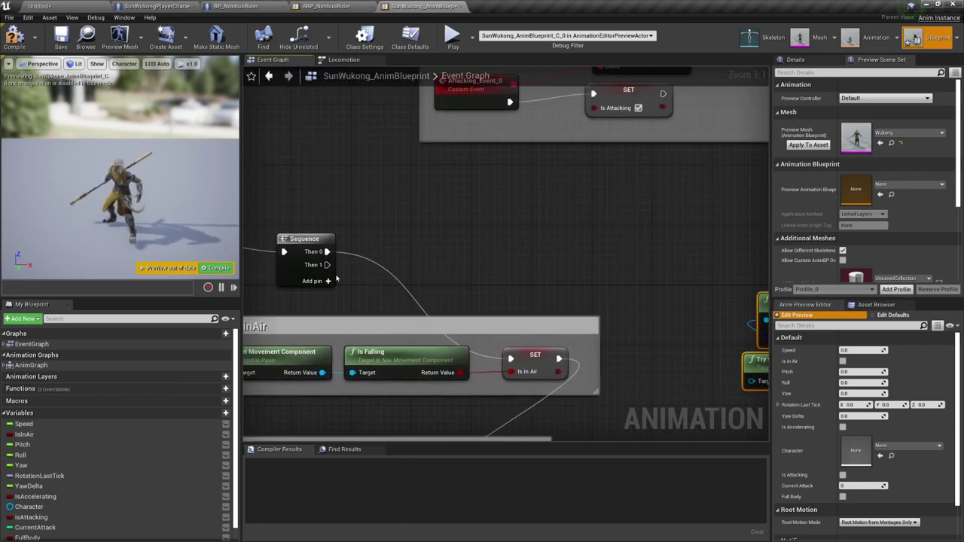
{"action": "left_click_drag", "start_coordinate": [331, 268], "coordinate": [548, 253]}
{"action": "right_click_drag", "start_coordinate": [652, 343], "coordinate": [510, 300]}
{"action": "scroll", "coordinate": [503, 304], "scroll_direction": "down", "scroll_amount": 1}
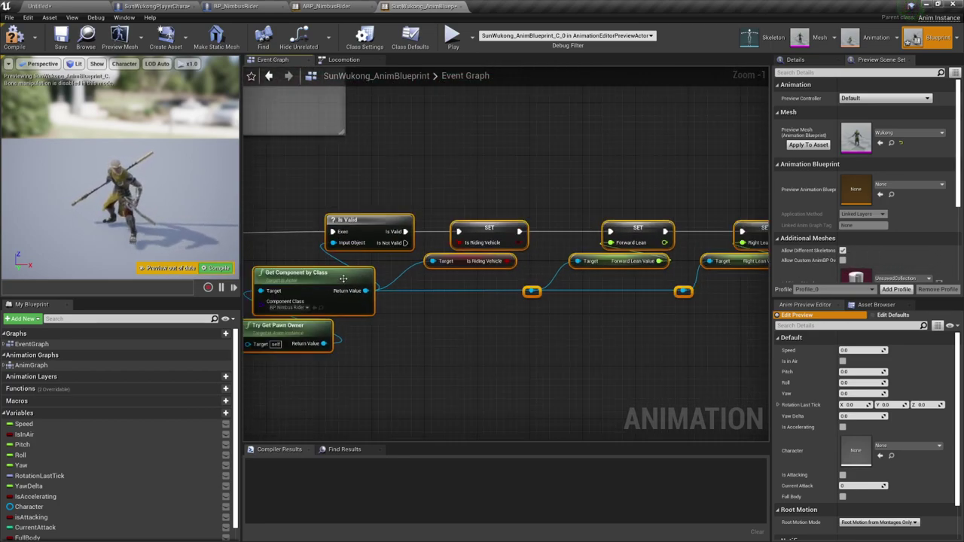
Step: Create the IsRidingVehicle variable from the pasted Set Is Riding Vehicle node
{"action": "scroll", "coordinate": [480, 236], "scroll_direction": "down", "scroll_amount": 1}
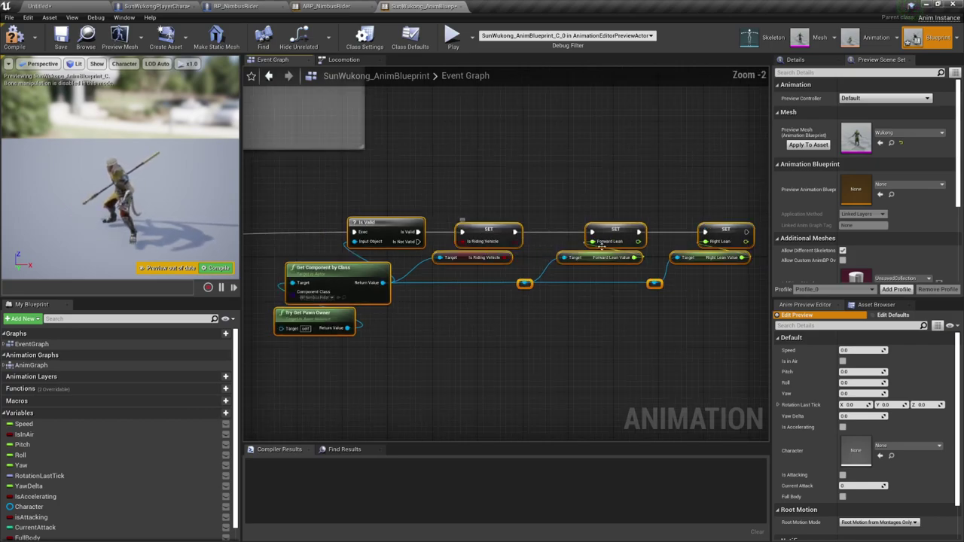
{"action": "right_click_drag", "start_coordinate": [509, 249], "coordinate": [456, 249]}
{"action": "right_click", "coordinate": [410, 222]}
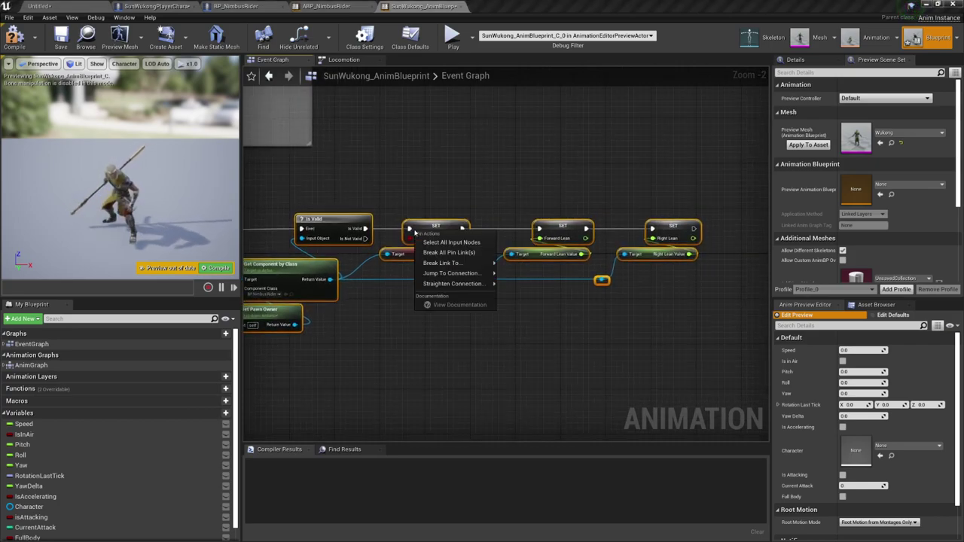
{"action": "key", "text": "Escape"}
{"action": "right_click", "coordinate": [424, 224]}
{"action": "mouse_move", "coordinate": [450, 269]}
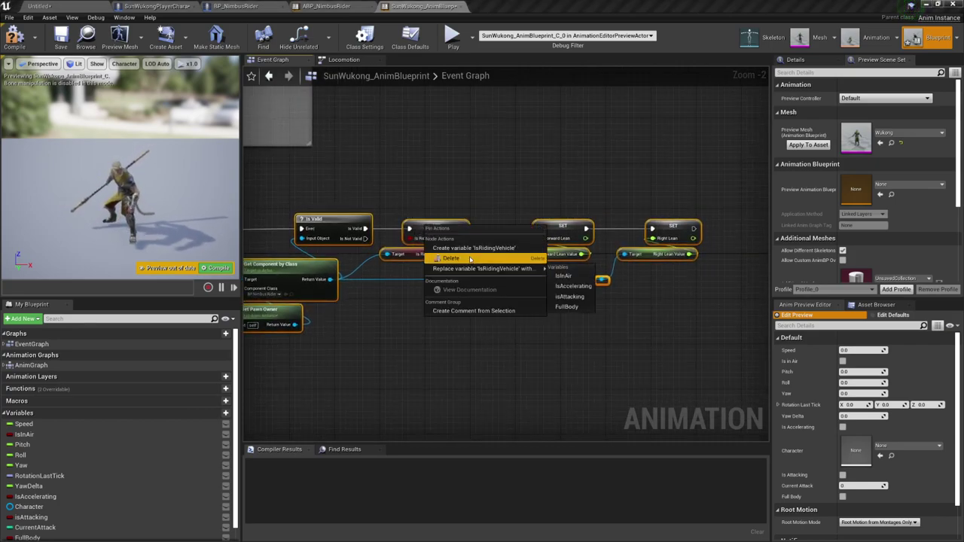
{"action": "key", "text": "Escape"}
Step: Create the Forward Lean and Right Lean variables from their pasted Set nodes and compile SunWukong_AnimBlueprint
{"action": "right_click", "coordinate": [558, 229]}
{"action": "key", "text": "Escape"}
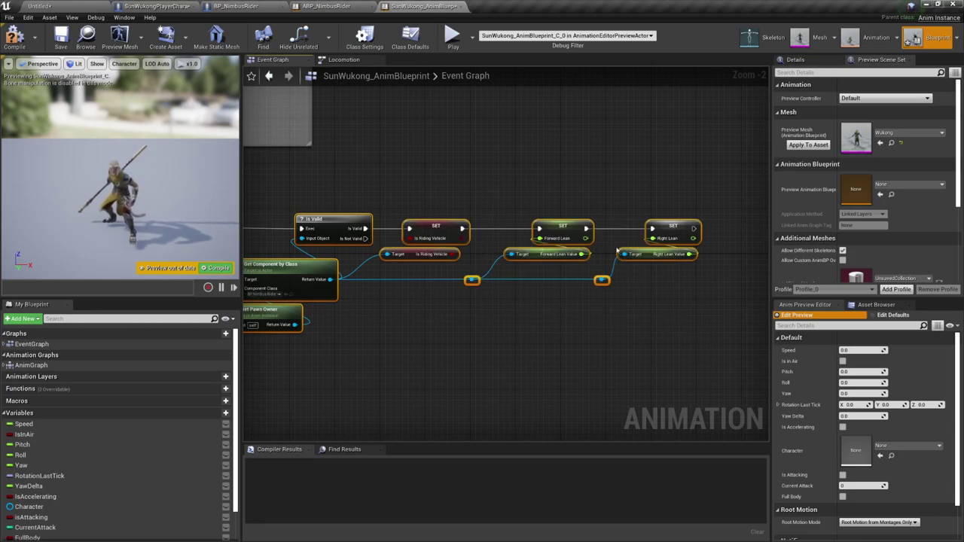
{"action": "right_click", "coordinate": [660, 229]}
{"action": "key", "text": "Escape"}
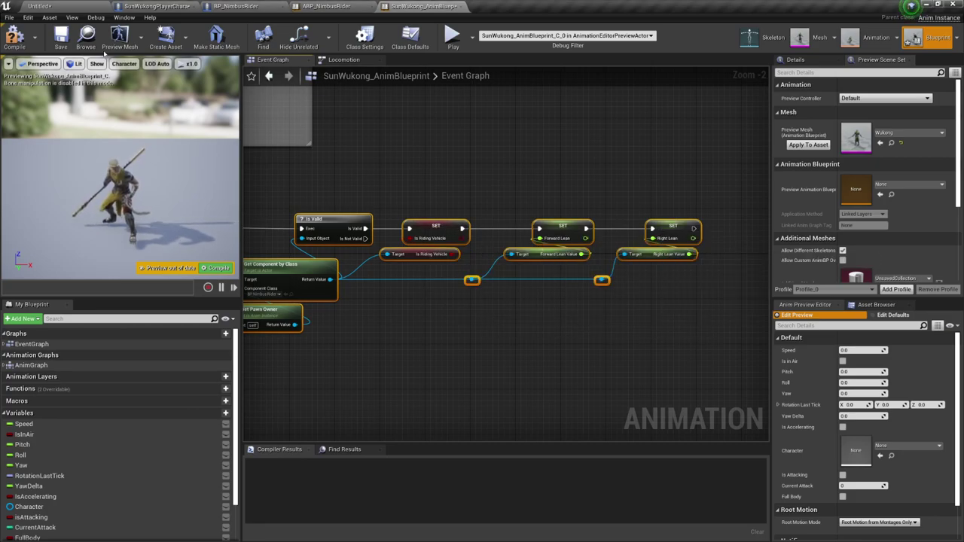
{"action": "left_click", "coordinate": [15, 36]}
{"action": "scroll", "coordinate": [377, 317], "scroll_direction": "down", "scroll_amount": 1}
{"action": "right_click_drag", "start_coordinate": [377, 316], "coordinate": [437, 309]}
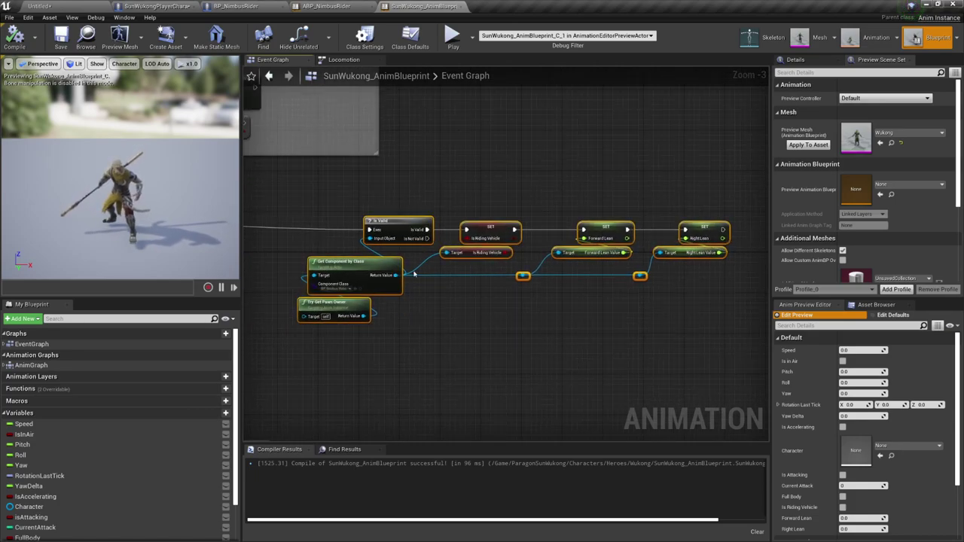
Step: Open the AnimGraph of SunWukong_AnimBlueprint and examine its Ground Locomotion, Locomotion + AimOffset and Upper Body Layer sections
{"action": "left_click", "coordinate": [160, 6]}
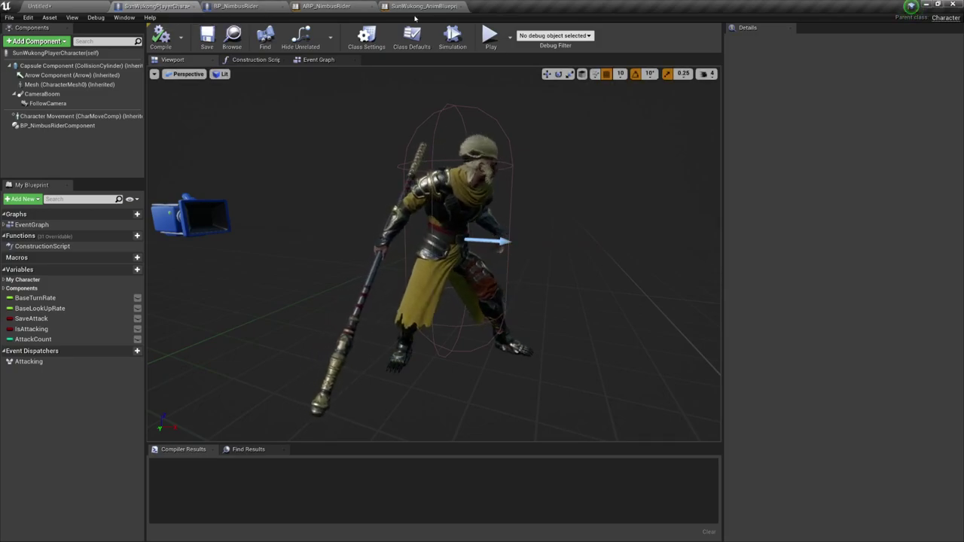
{"action": "left_click", "coordinate": [419, 6]}
{"action": "left_click", "coordinate": [345, 60]}
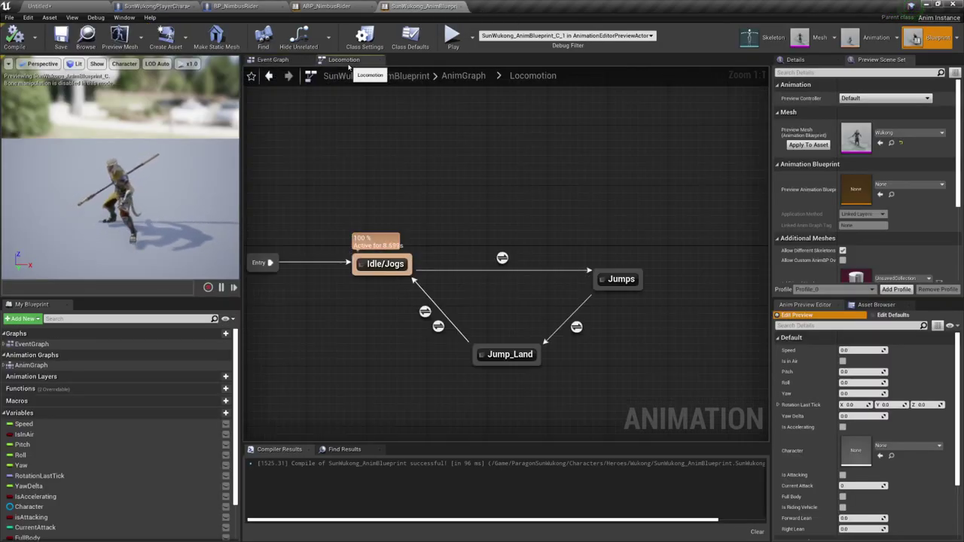
{"action": "left_click", "coordinate": [465, 76]}
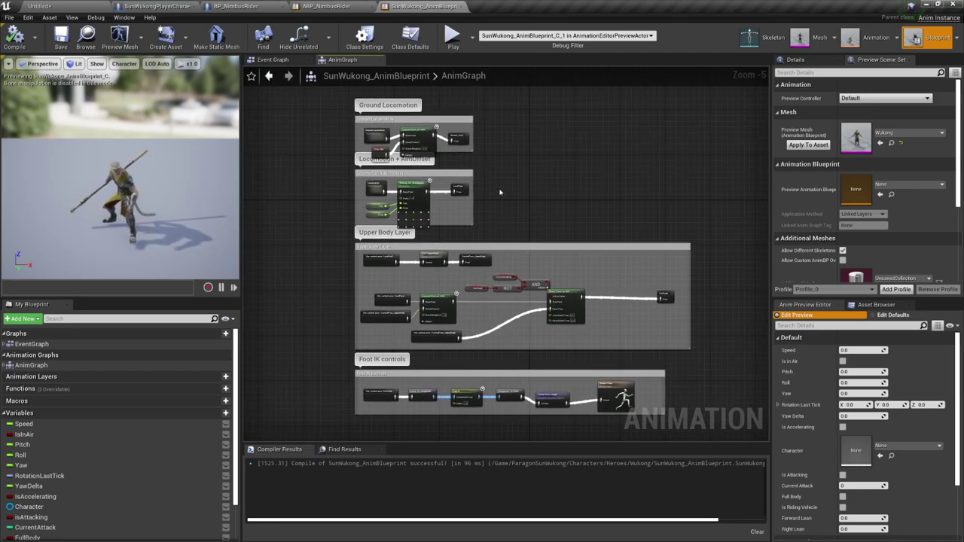
{"action": "scroll", "coordinate": [463, 175], "scroll_direction": "up", "scroll_amount": 2}
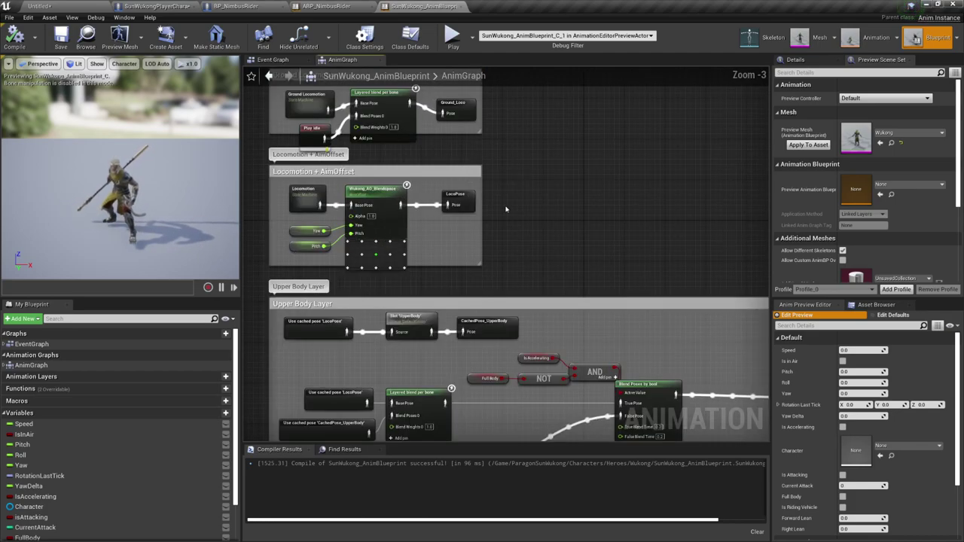
{"action": "scroll", "coordinate": [282, 222], "scroll_direction": "up", "scroll_amount": 1}
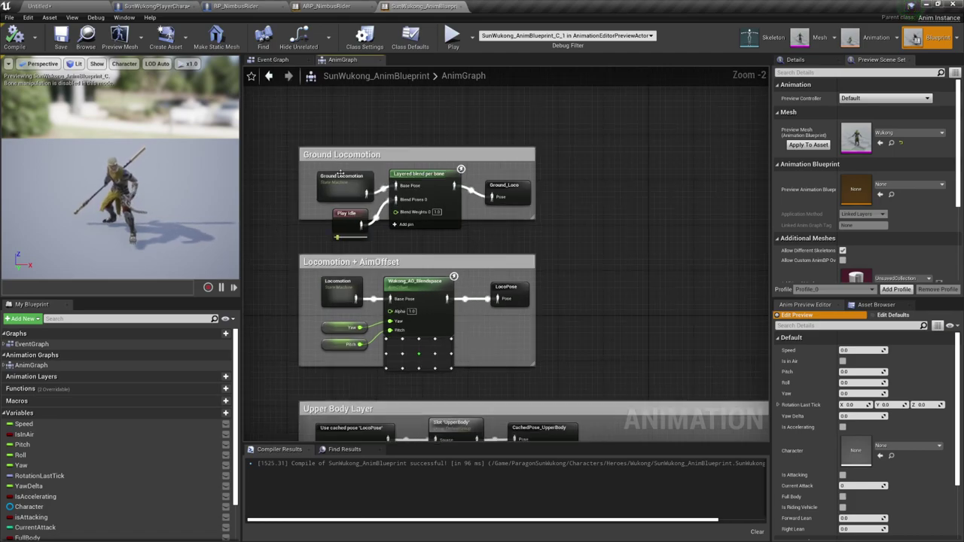
{"action": "mouse_move", "coordinate": [345, 182]}
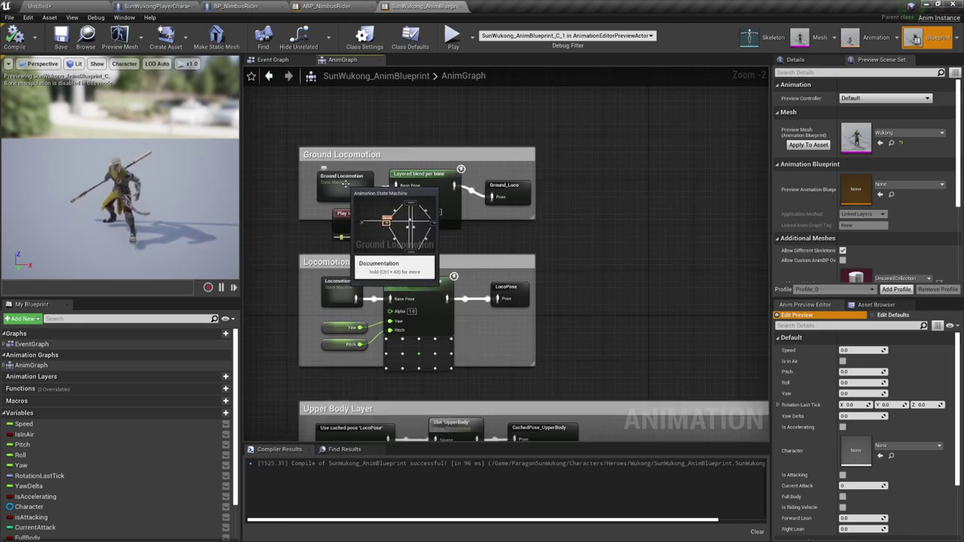
{"action": "mouse_move", "coordinate": [345, 301]}
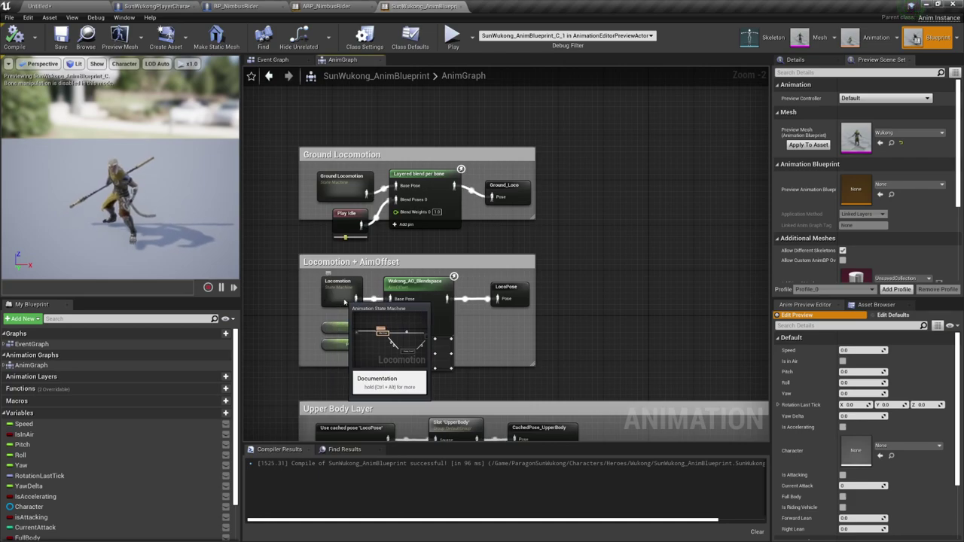
{"action": "right_click_drag", "start_coordinate": [547, 366], "coordinate": [517, 134]}
{"action": "right_click_drag", "start_coordinate": [409, 251], "coordinate": [319, 238]}
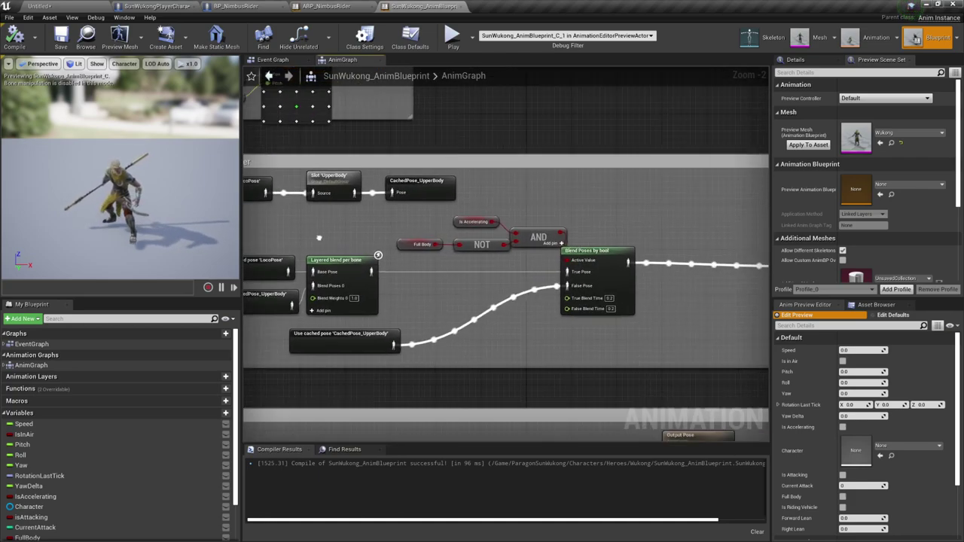
{"action": "right_click_drag", "start_coordinate": [517, 275], "coordinate": [634, 407]}
{"action": "right_click_drag", "start_coordinate": [465, 165], "coordinate": [500, 298]}
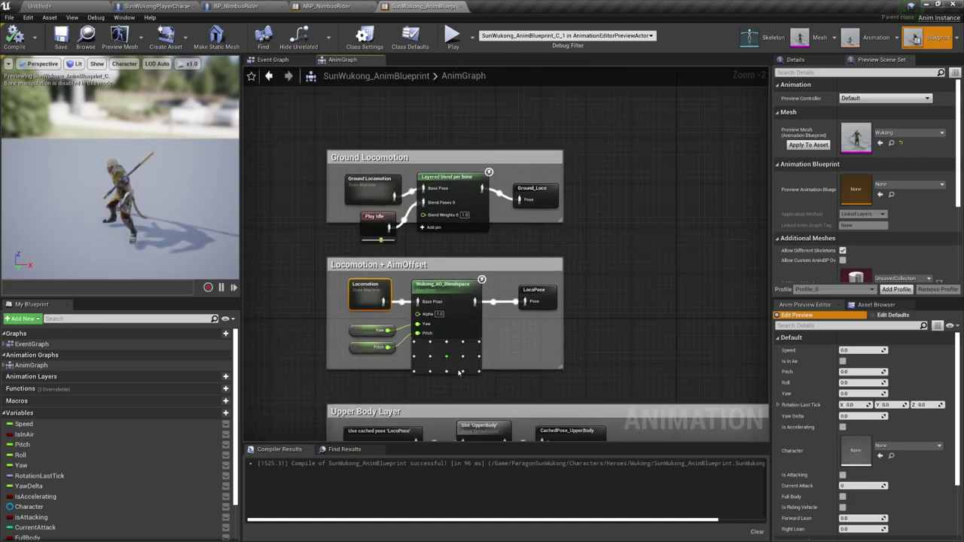
Step: Compare the states of the Ground Locomotion state machine with those of the Locomotion state machine
{"action": "scroll", "coordinate": [320, 230], "scroll_direction": "up", "scroll_amount": 2}
{"action": "double_click", "coordinate": [392, 181]}
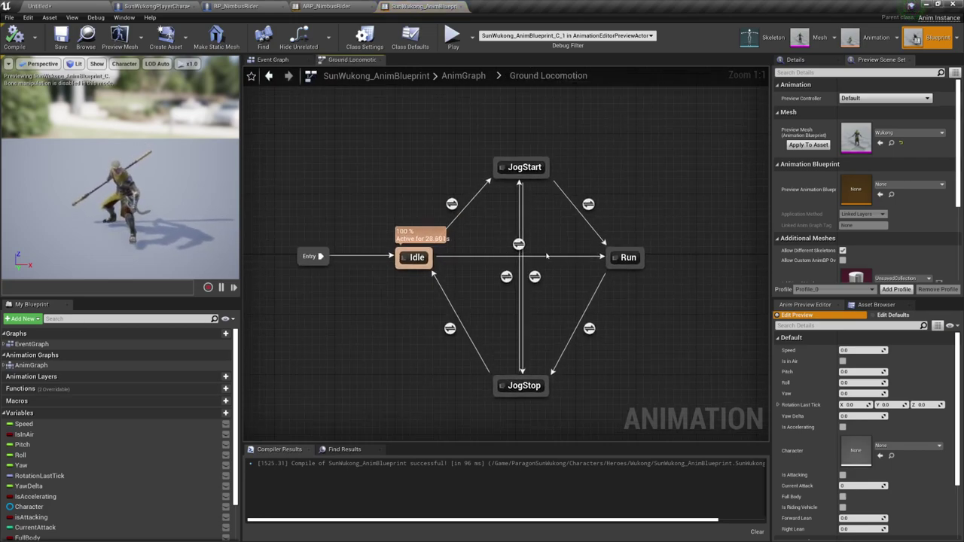
{"action": "left_click", "coordinate": [272, 60]}
{"action": "left_click", "coordinate": [351, 61]}
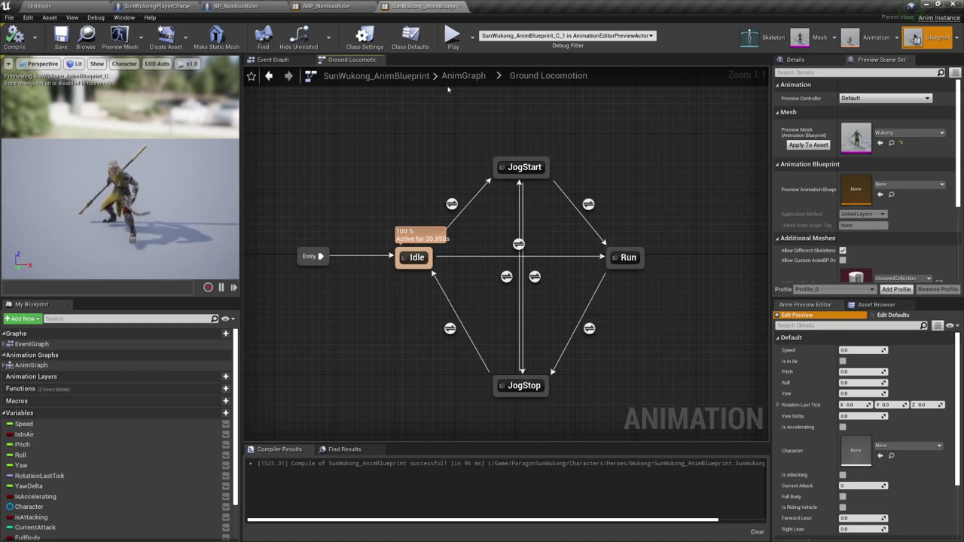
{"action": "left_click", "coordinate": [464, 77]}
{"action": "double_click", "coordinate": [366, 188]}
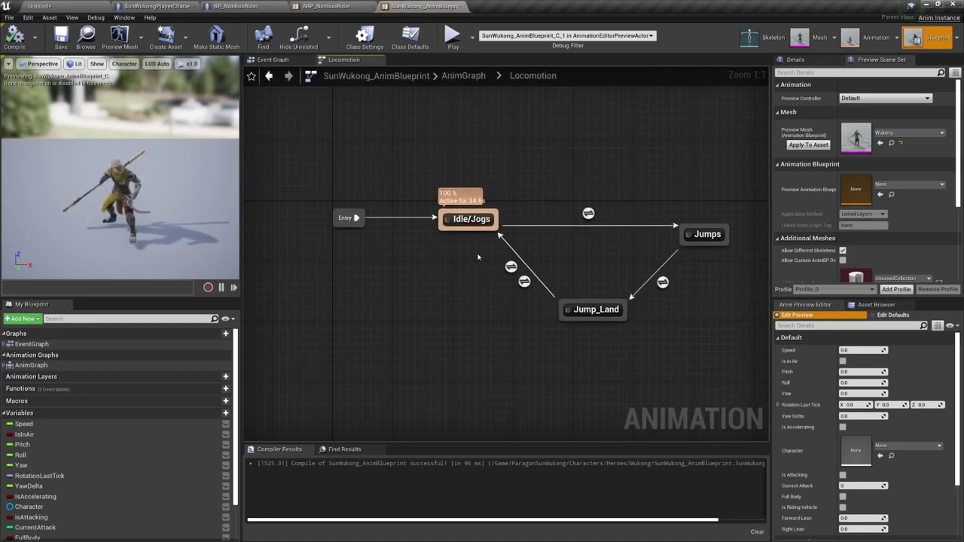
{"action": "right_click_drag", "start_coordinate": [722, 215], "coordinate": [612, 203]}
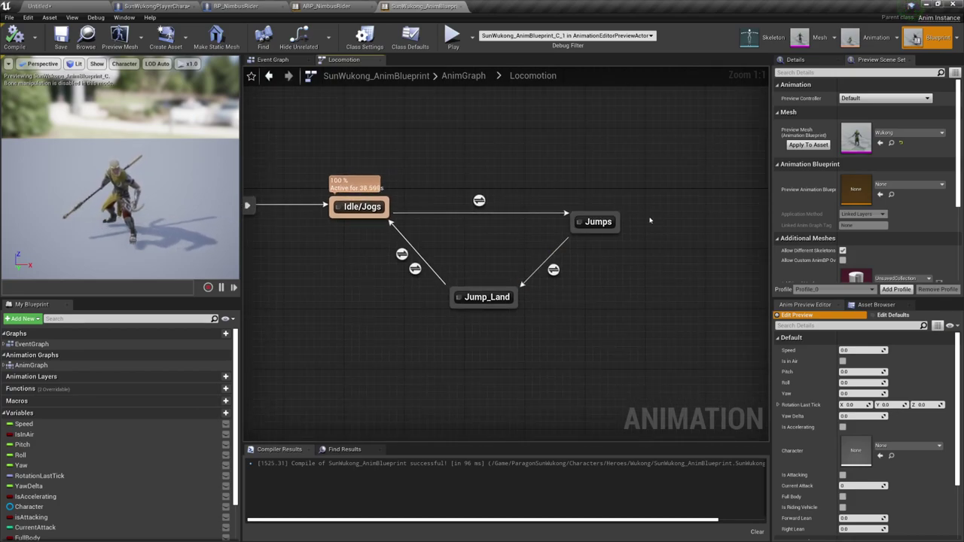
Step: Open the Default state machine of ABP_NimbusRider and examine the RidingNimbus state and its transitions with Idle/Run and JumpLoop
{"action": "left_click", "coordinate": [335, 7]}
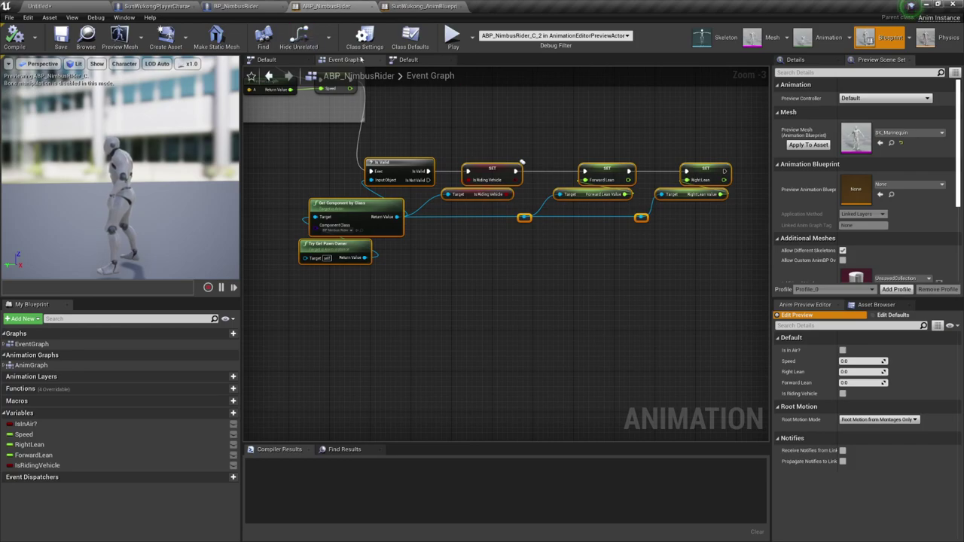
{"action": "left_click", "coordinate": [411, 60]}
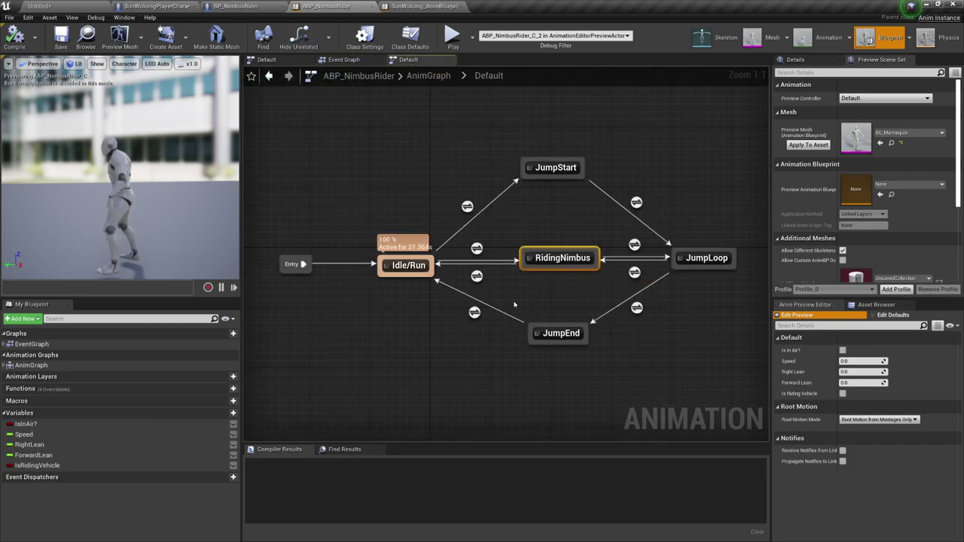
{"action": "right_click_drag", "start_coordinate": [546, 245], "coordinate": [458, 242]}
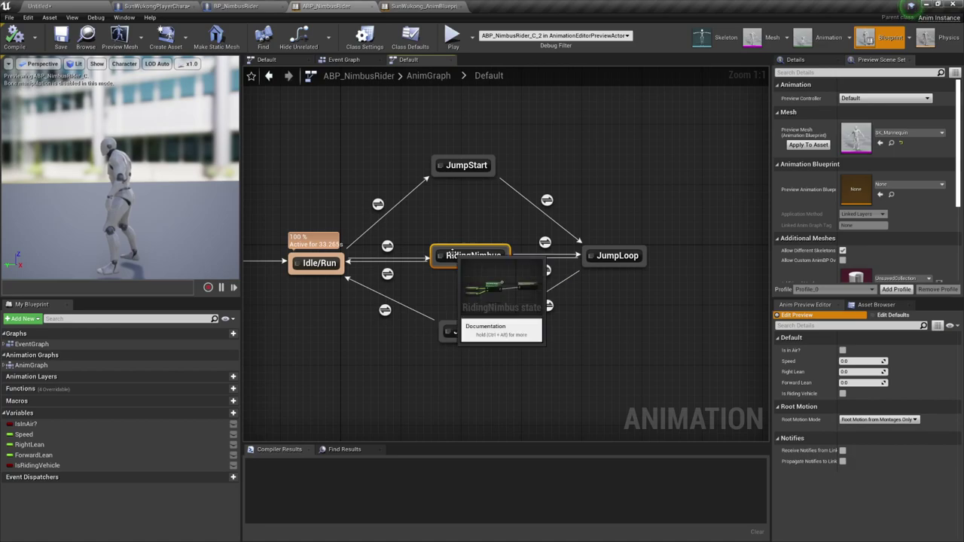
{"action": "left_click", "coordinate": [484, 252]}
{"action": "key", "text": "Return"}
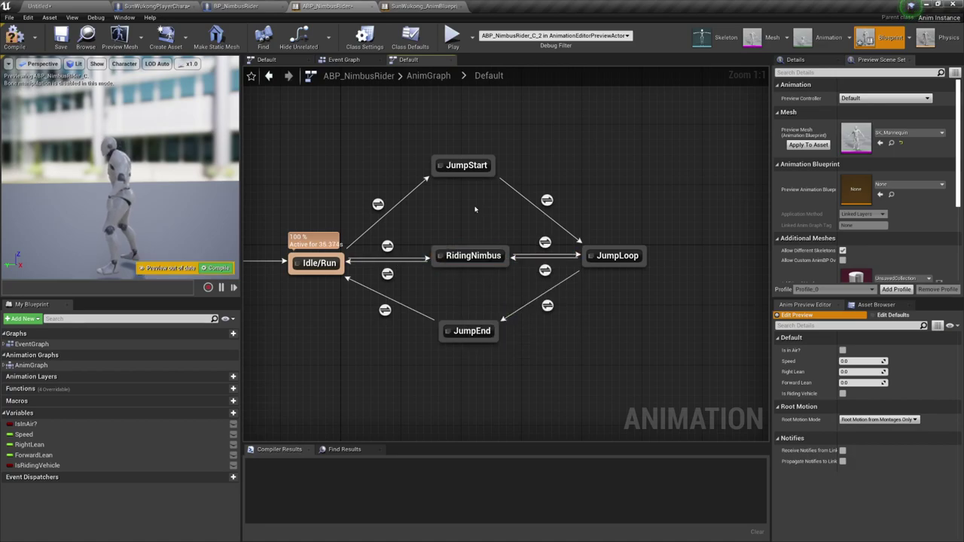
Step: Play-test Sun Wukong riding Nimbus in the preview and end the session
{"action": "left_click", "coordinate": [452, 35]}
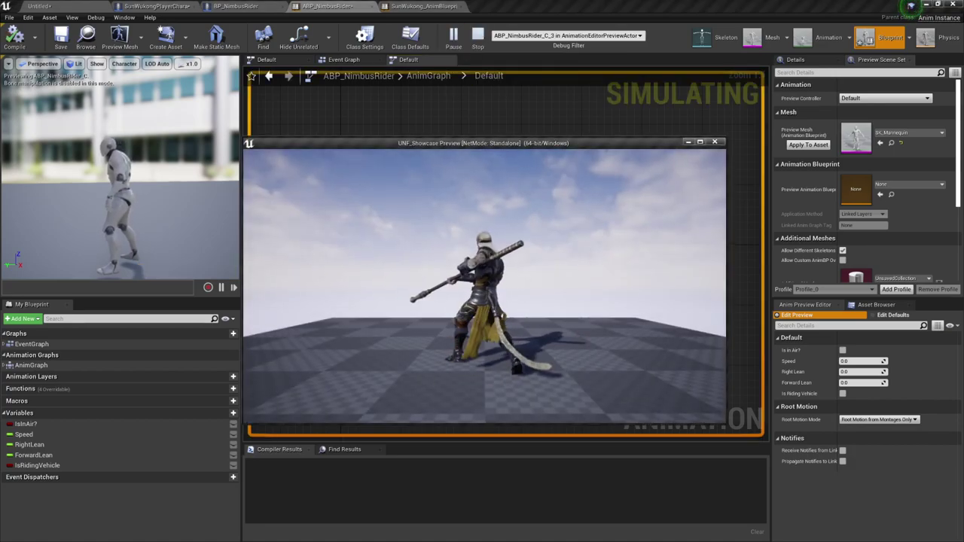
{"action": "key", "text": "space"}
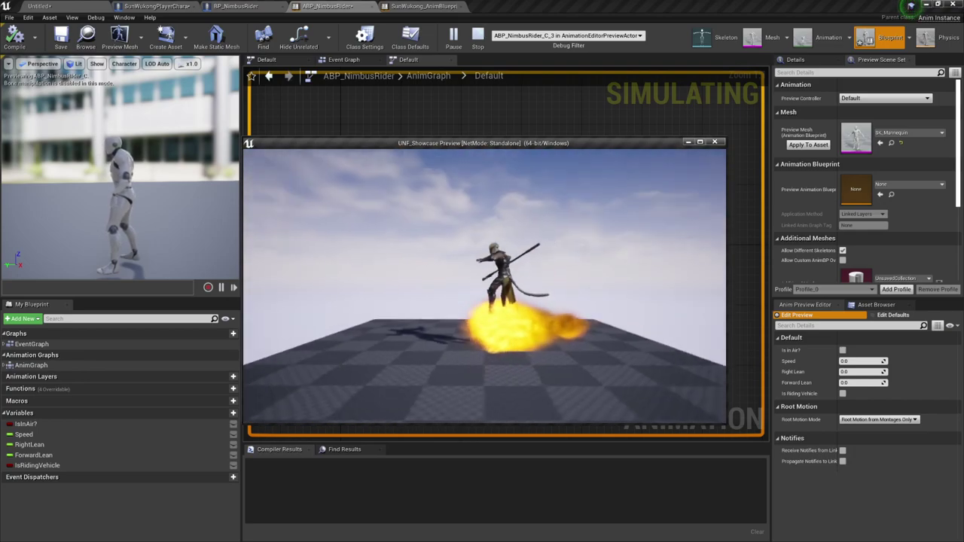
{"action": "key", "text": "Escape"}
Step: Return to the Locomotion state machine of SunWukong_AnimBlueprint and review its Idle/Jogs, Jumps and Jump_Land states
{"action": "left_click", "coordinate": [424, 6]}
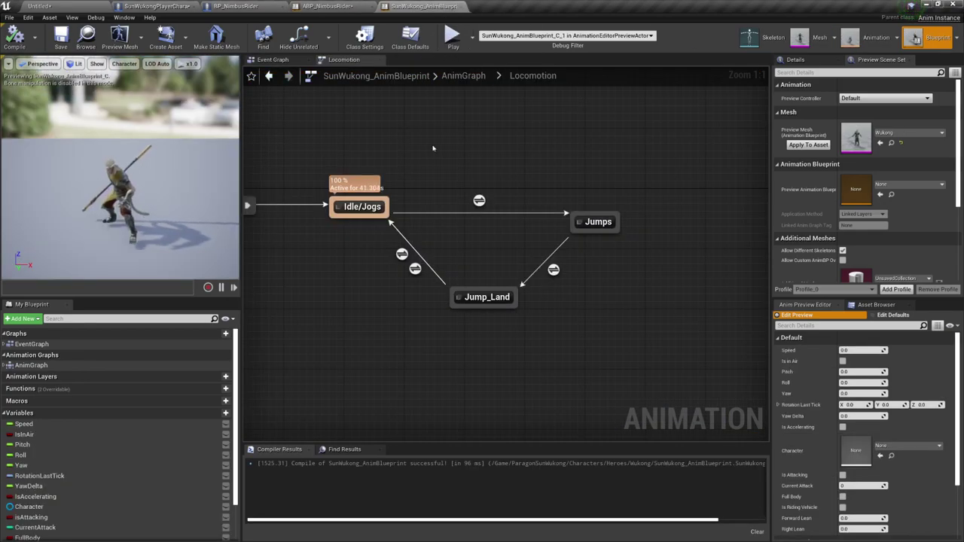
{"action": "scroll", "coordinate": [484, 172], "scroll_direction": "down", "scroll_amount": 2}
{"action": "right_click_drag", "start_coordinate": [607, 209], "coordinate": [567, 211]}
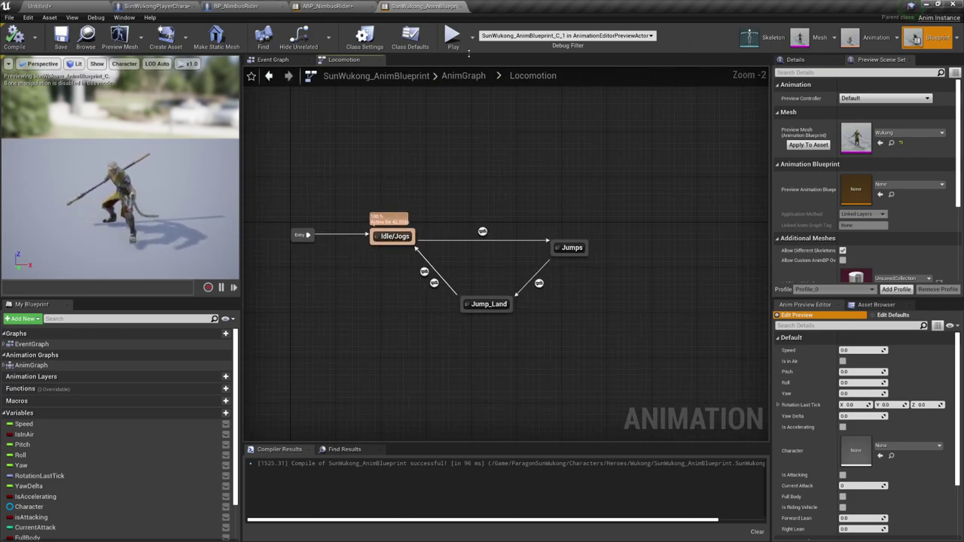
Step: Play-test Sun Wukong riding Nimbus, set the debug filter to the spawned SunWukongPlayerCharacter instance, and end the session
{"action": "left_click", "coordinate": [452, 35]}
{"action": "left_click_drag", "start_coordinate": [474, 143], "coordinate": [816, 154]}
{"action": "left_click", "coordinate": [816, 226]}
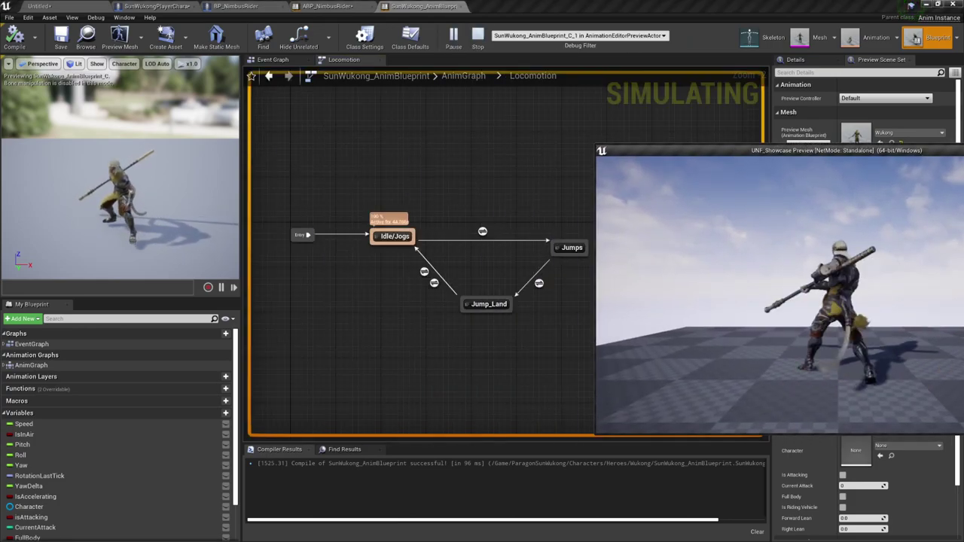
{"action": "left_click", "coordinate": [780, 295]}
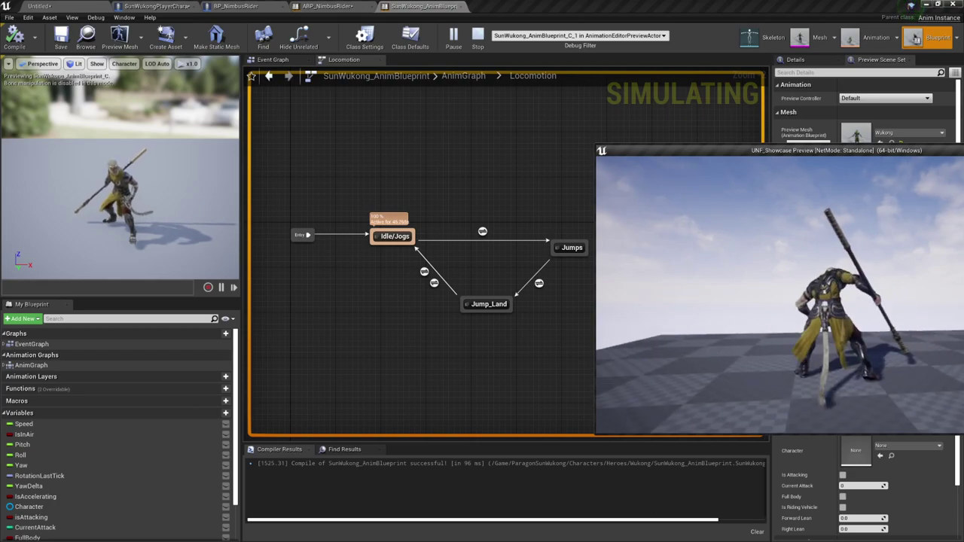
{"action": "key", "text": "space"}
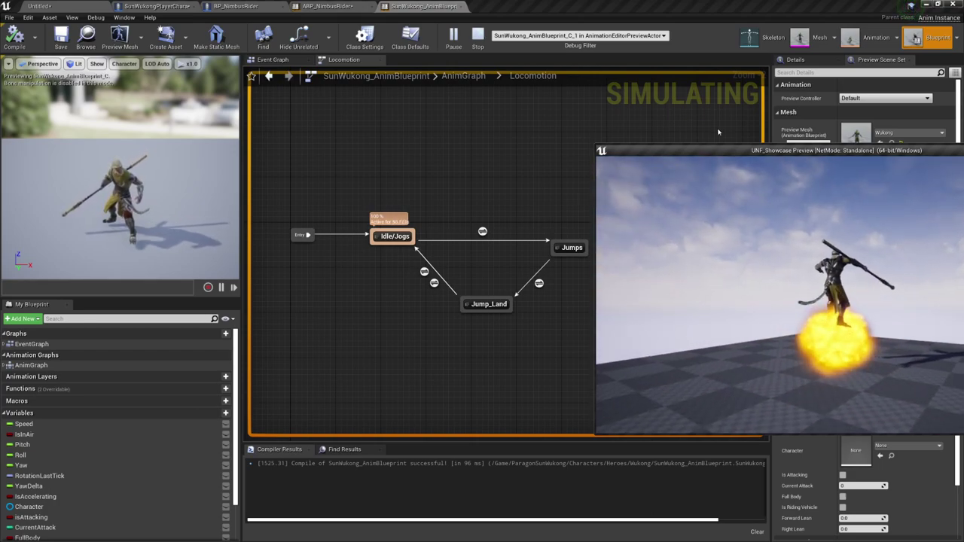
{"action": "left_click", "coordinate": [652, 35]}
{"action": "left_click", "coordinate": [553, 63]}
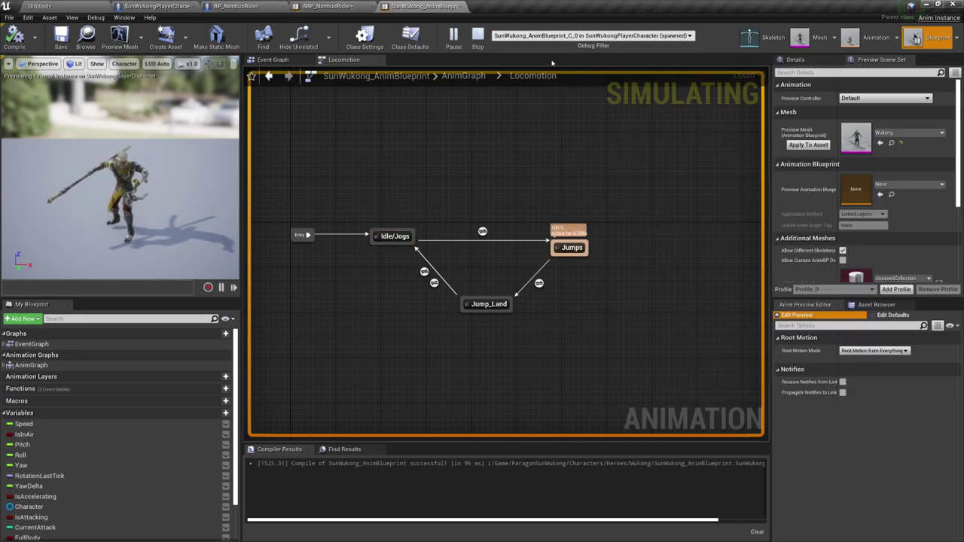
{"action": "left_click", "coordinate": [473, 46]}
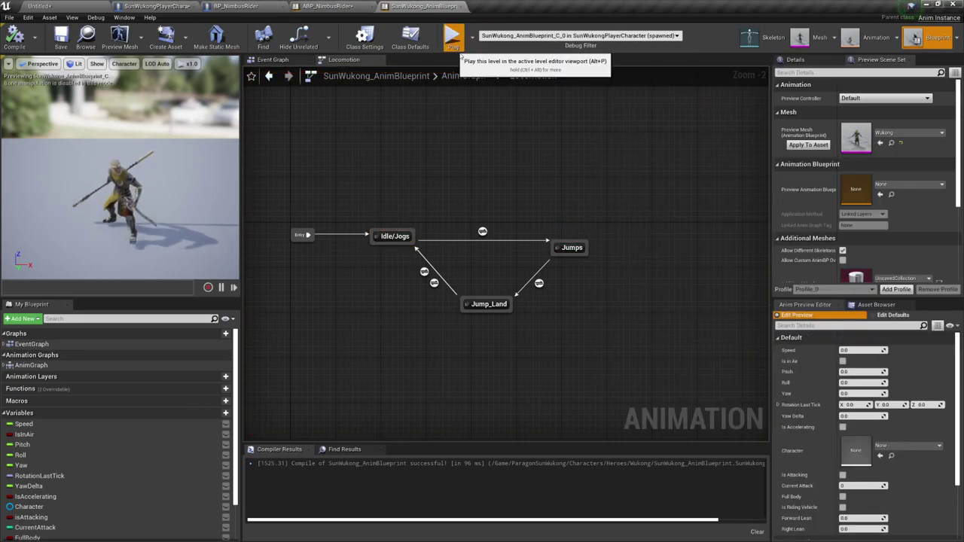
Step: Play-test again while debugging the spawned SunWukongPlayerCharacter, mount Nimbus to watch the active Locomotion state, and end the session
{"action": "left_click", "coordinate": [453, 41]}
{"action": "left_click", "coordinate": [601, 36]}
{"action": "left_click", "coordinate": [584, 51]}
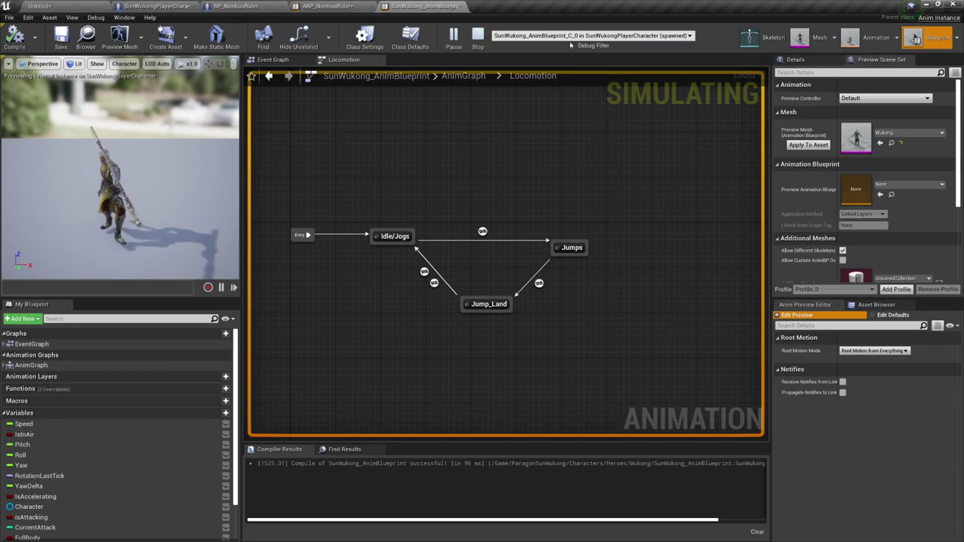
{"action": "key", "text": "alt+Tab"}
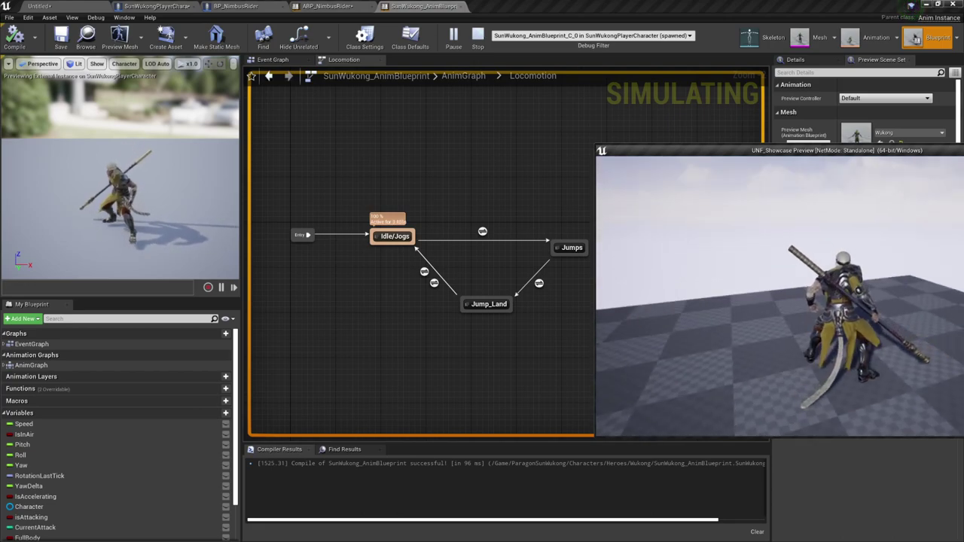
{"action": "key", "text": "space"}
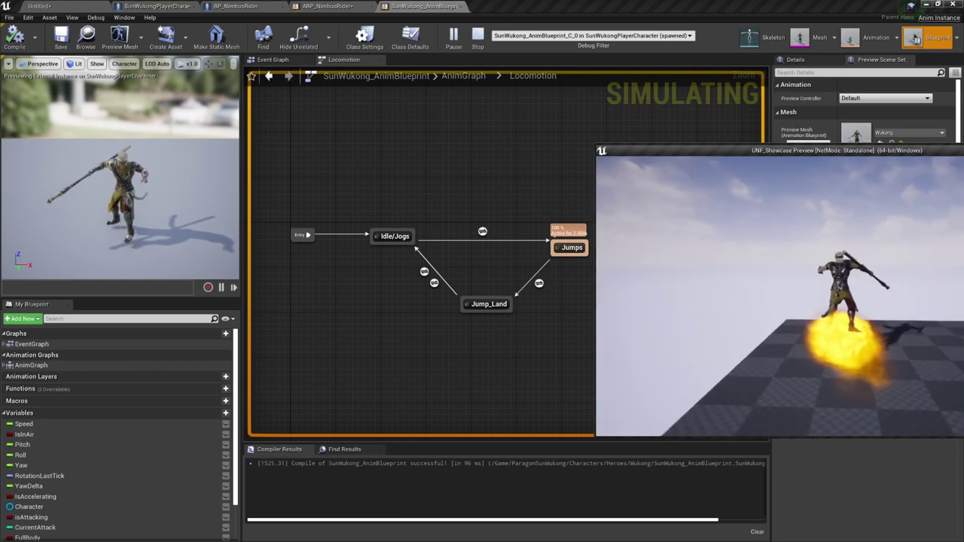
{"action": "key", "text": "Escape"}
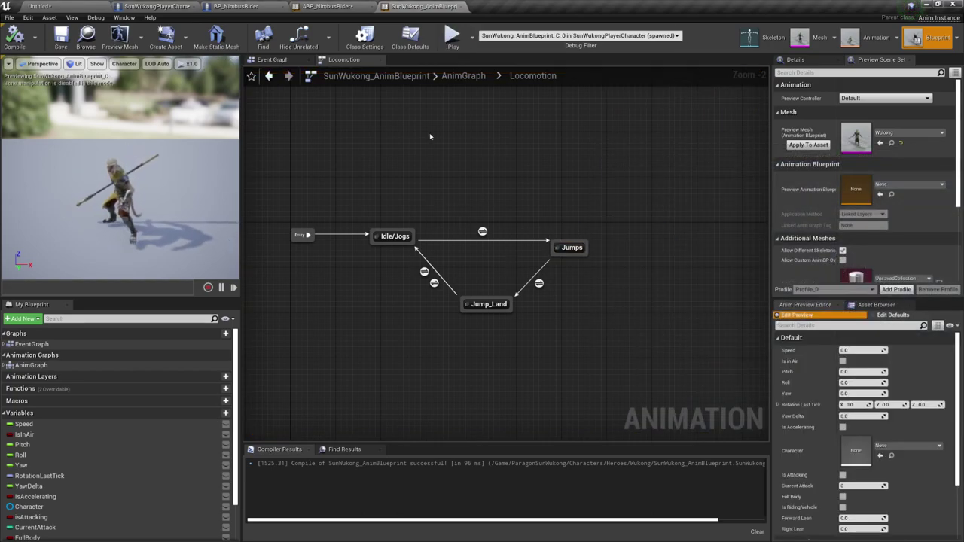
Step: Paste ABP_NimbusRider's RidingNimbus state into the Locomotion state machine and place it above and between Idle/Jogs and Jumps
{"action": "left_click", "coordinate": [328, 6]}
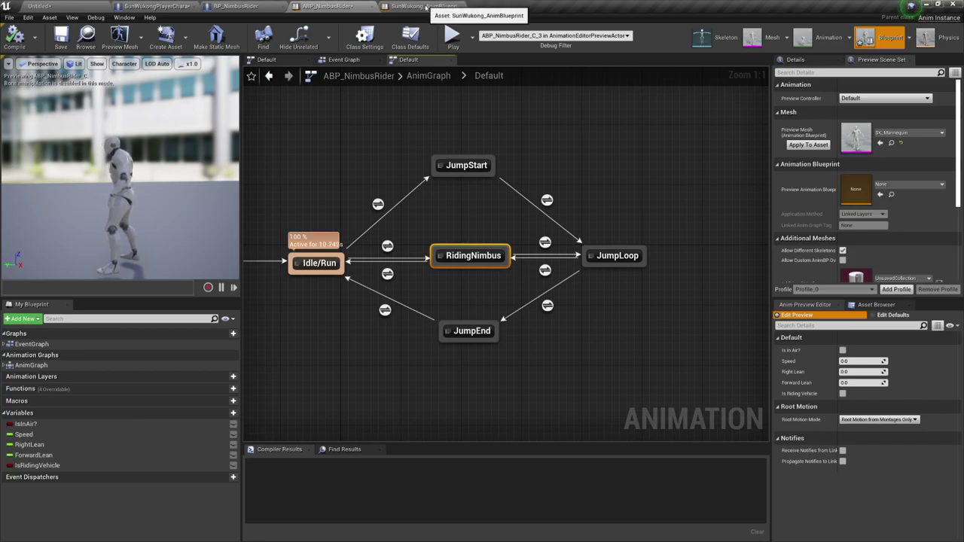
{"action": "left_click", "coordinate": [422, 6]}
{"action": "key", "text": "ctrl+v"}
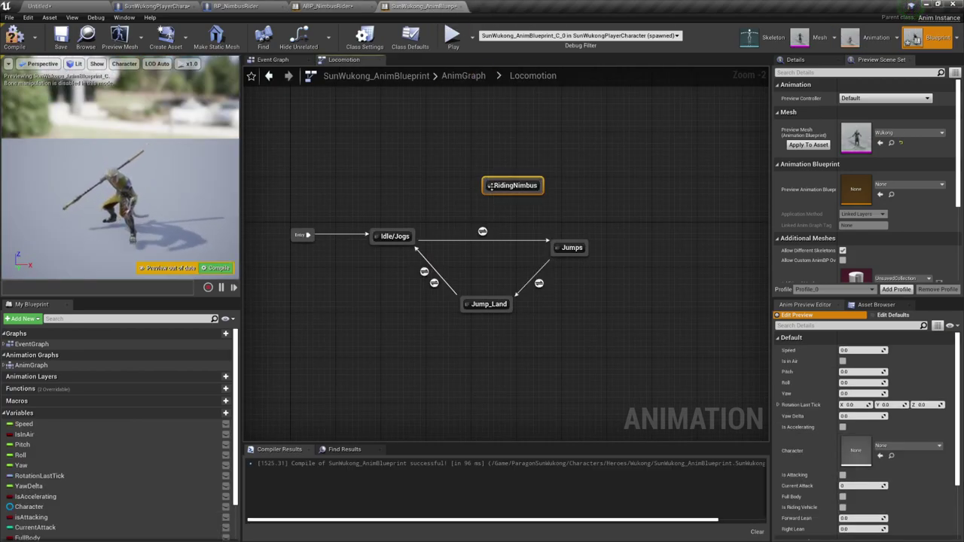
{"action": "scroll", "coordinate": [494, 187], "scroll_direction": "up", "scroll_amount": 2}
{"action": "left_click_drag", "start_coordinate": [503, 187], "coordinate": [475, 185]}
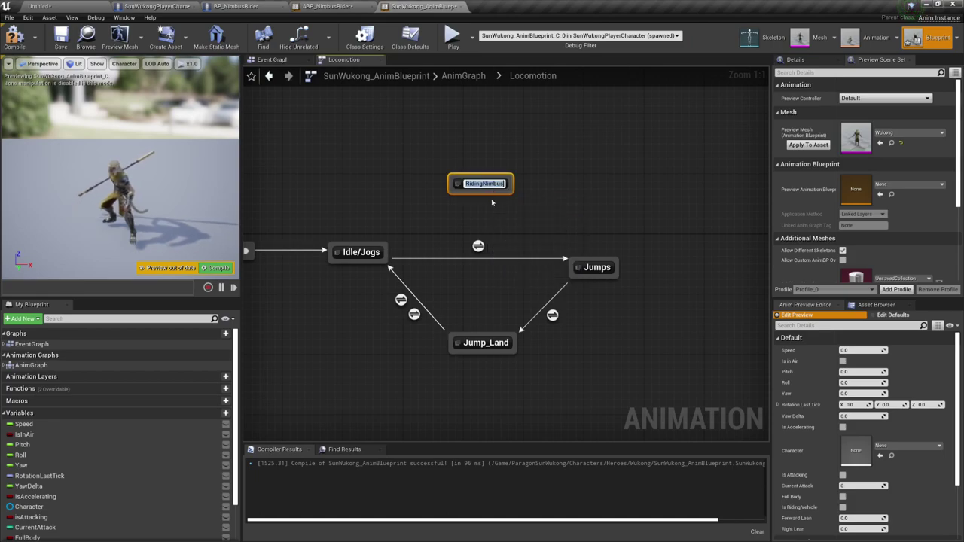
{"action": "left_click", "coordinate": [492, 202]}
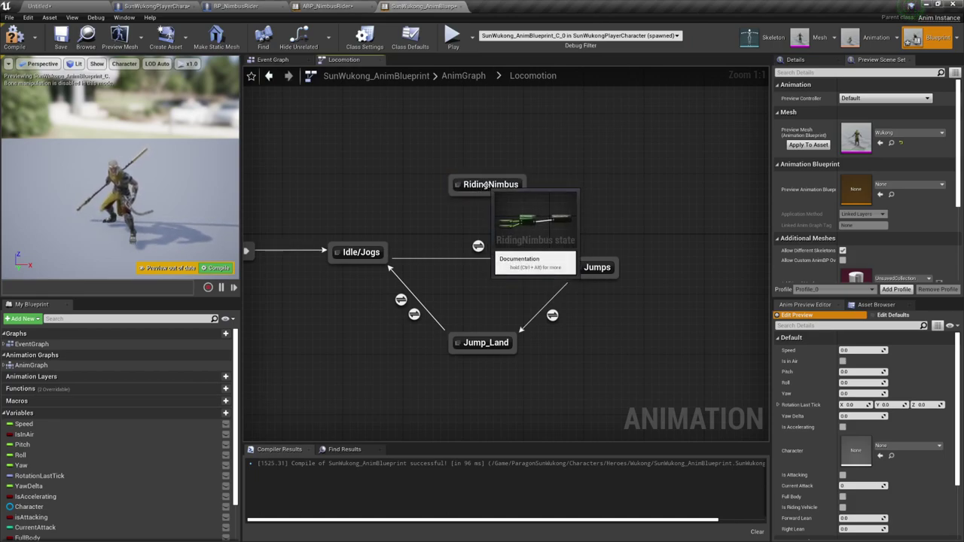
Step: Open the RidingNimbus state, add the Wukong BS_NimbusRider blend space below the pasted node, and check the pasted node's source asset
{"action": "double_click", "coordinate": [486, 184]}
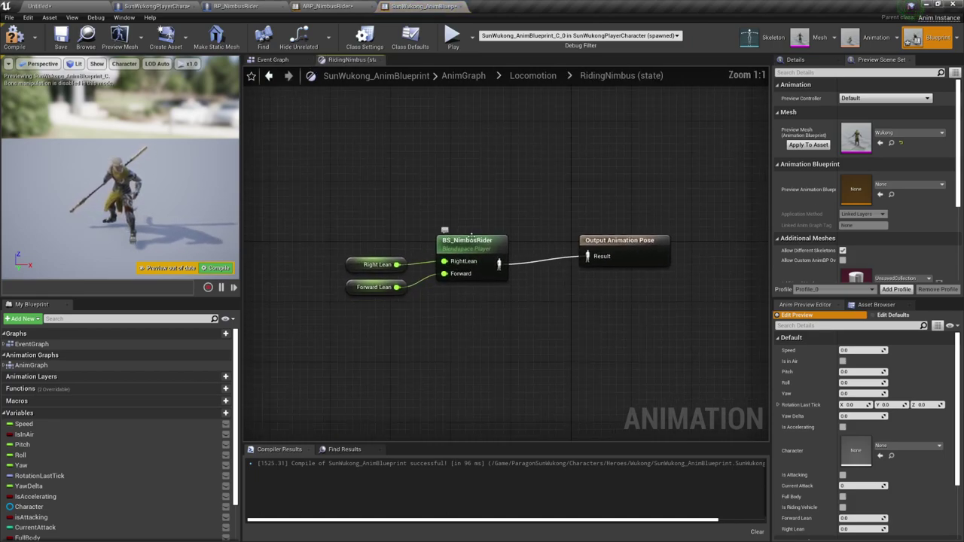
{"action": "left_click", "coordinate": [472, 237]}
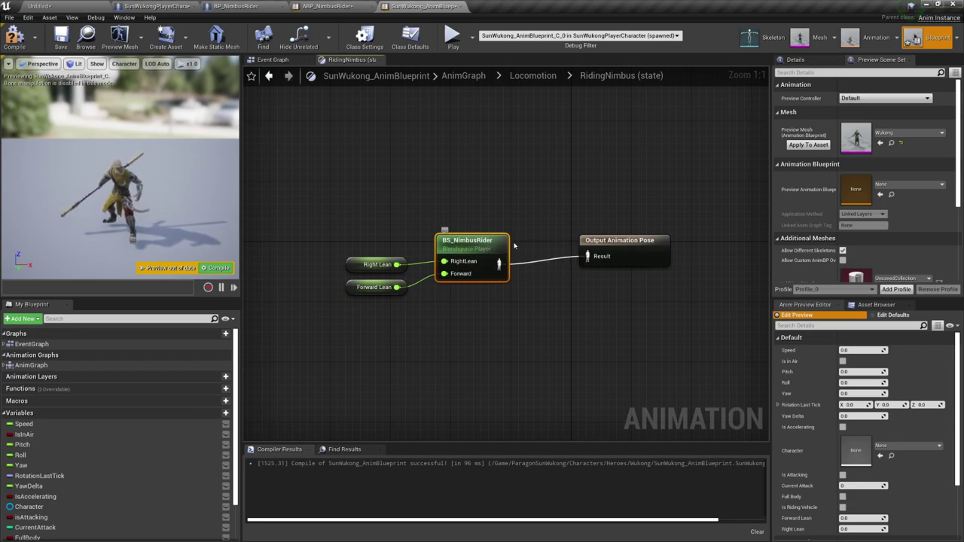
{"action": "left_click", "coordinate": [876, 305]}
{"action": "scroll", "coordinate": [830, 438], "scroll_direction": "down", "scroll_amount": 5}
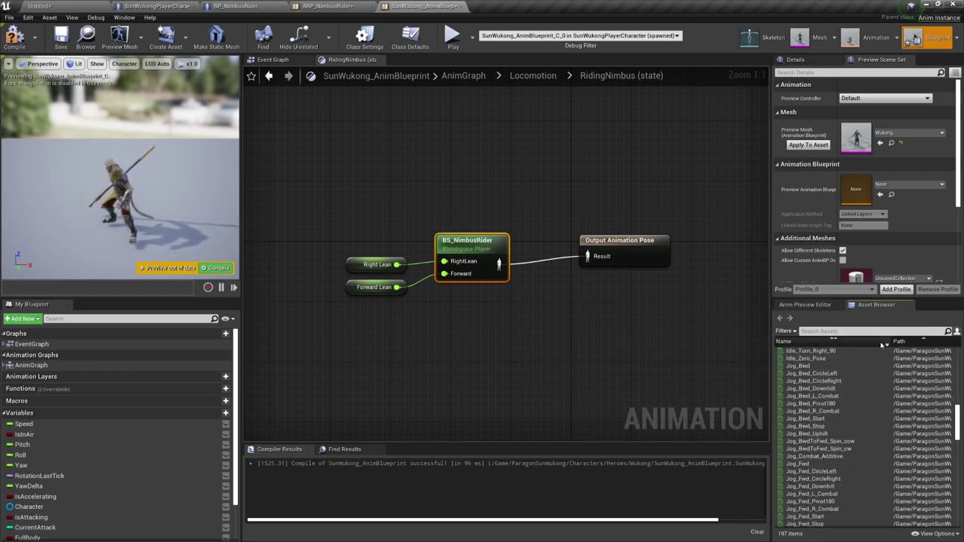
{"action": "left_click_drag", "start_coordinate": [962, 422], "coordinate": [466, 310]}
{"action": "left_click", "coordinate": [480, 248]}
{"action": "double_click", "coordinate": [481, 248]}
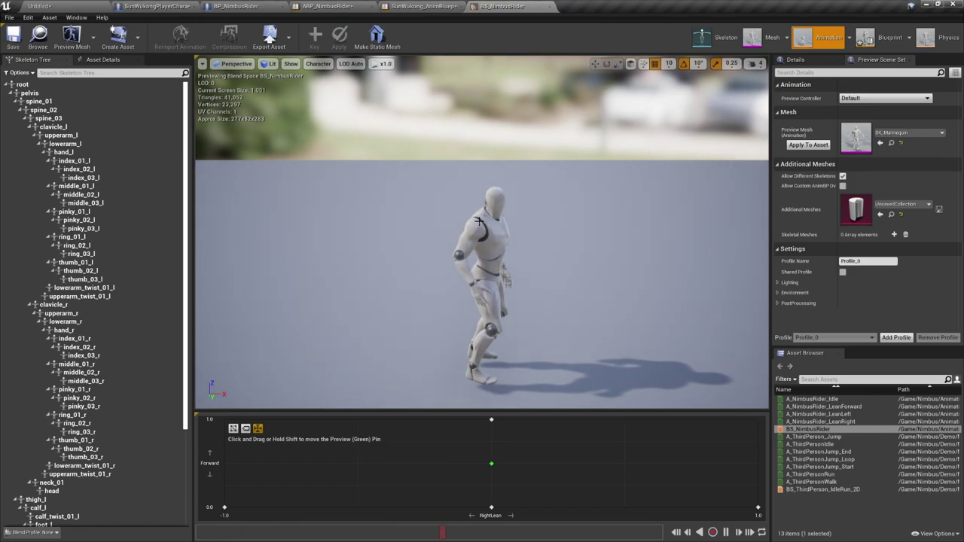
{"action": "left_click", "coordinate": [515, 6]}
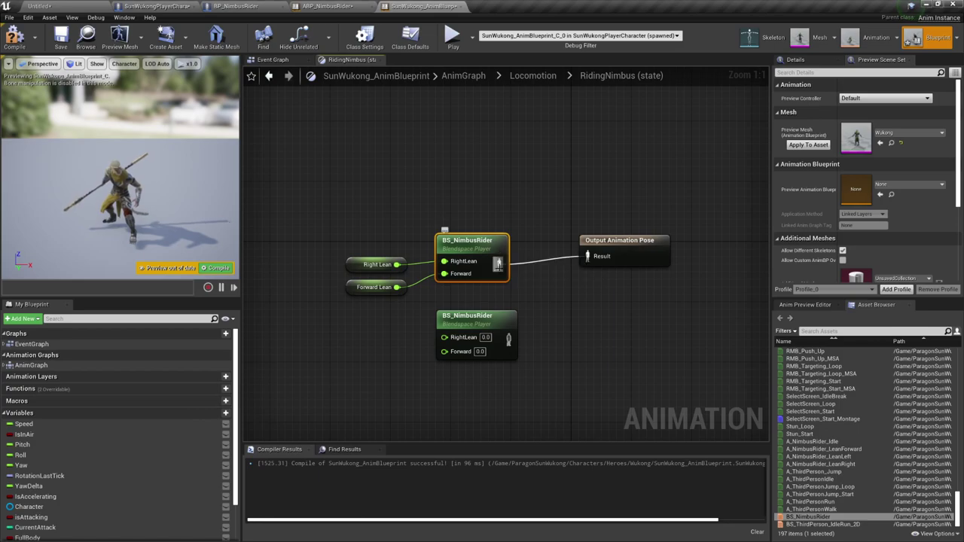
Step: Replace the pasted blend space with the new one, wired to Right Lean, Forward Lean and the Output Animation Pose, compile, and return to Locomotion
{"action": "key", "text": "Delete"}
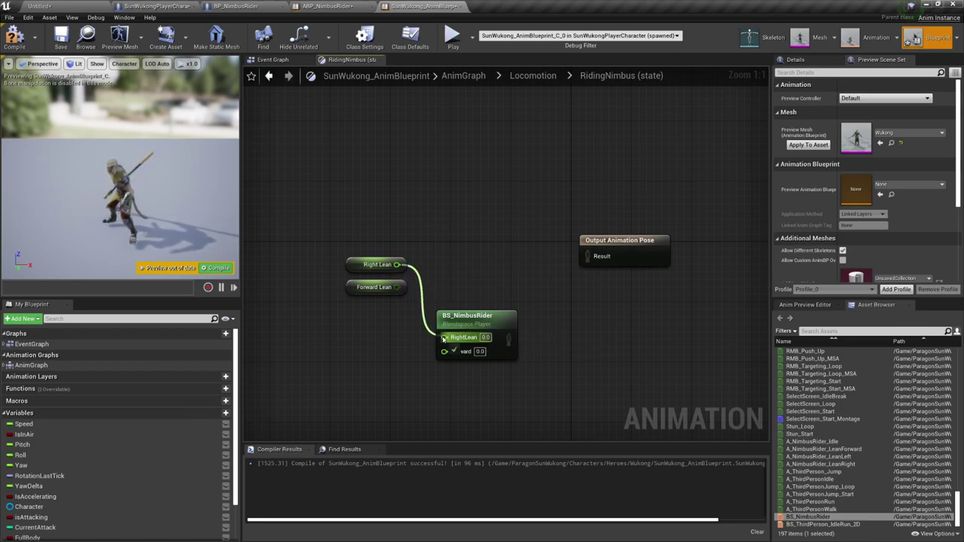
{"action": "left_click_drag", "start_coordinate": [449, 360], "coordinate": [449, 360]}
{"action": "left_click_drag", "start_coordinate": [503, 336], "coordinate": [502, 269]}
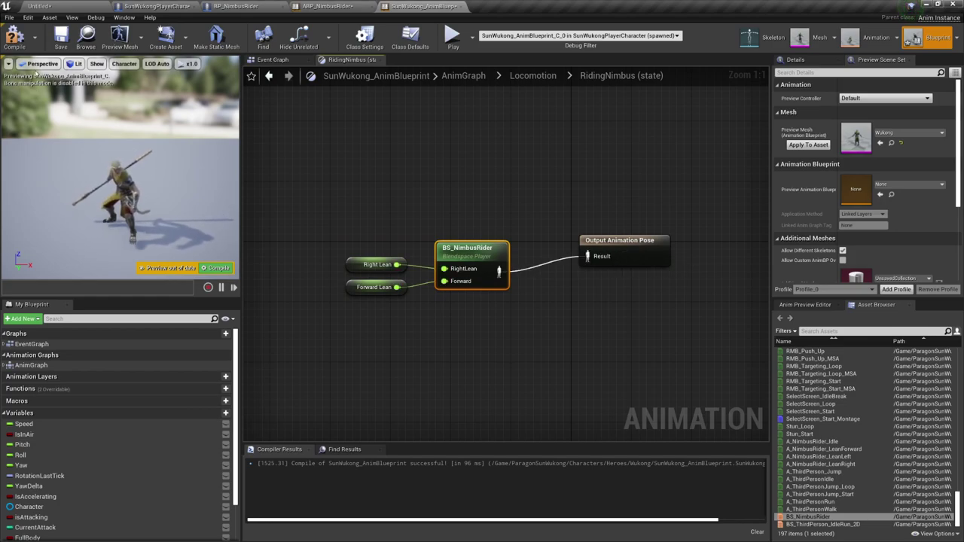
{"action": "left_click", "coordinate": [537, 76]}
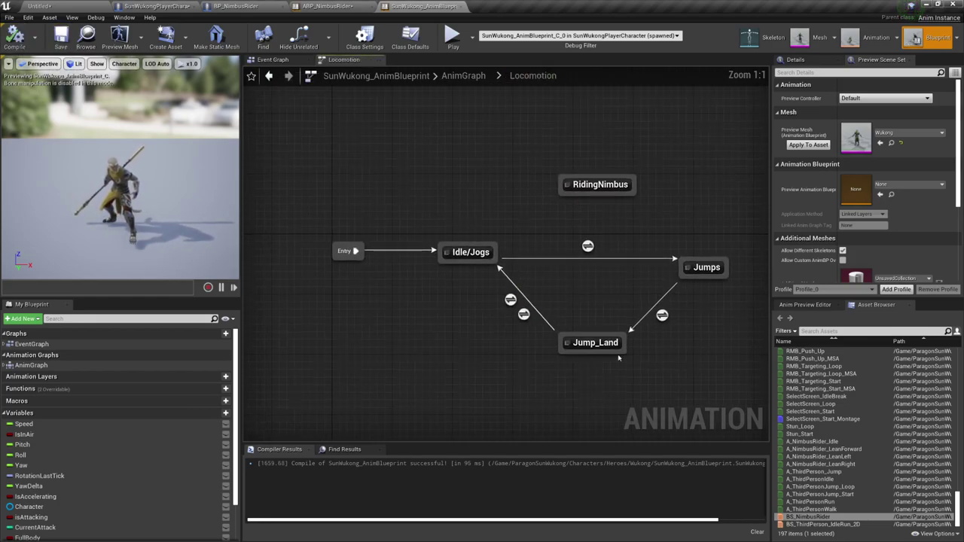
Step: Following ABP_NimbusRider's state machine, add transitions in both directions between Idle/Jogs and RidingNimbus
{"action": "right_click_drag", "start_coordinate": [611, 282], "coordinate": [497, 276]}
{"action": "left_click", "coordinate": [478, 201]}
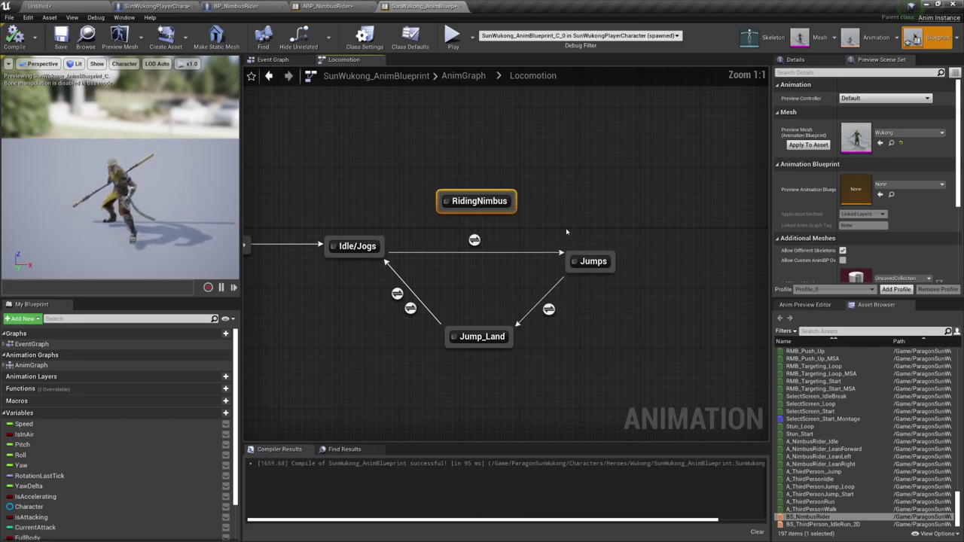
{"action": "right_click_drag", "start_coordinate": [530, 222], "coordinate": [513, 259]}
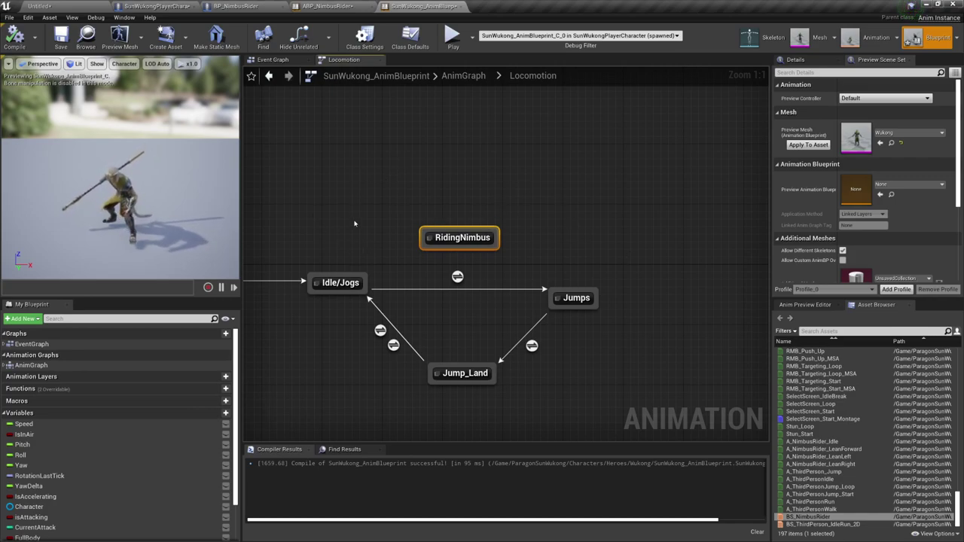
{"action": "right_click_drag", "start_coordinate": [391, 198], "coordinate": [445, 193]}
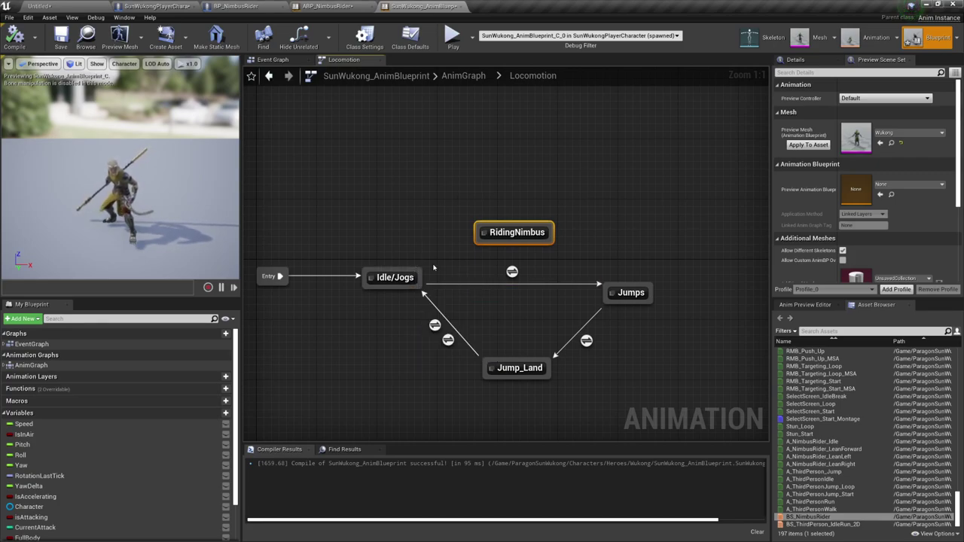
{"action": "left_click", "coordinate": [343, 6]}
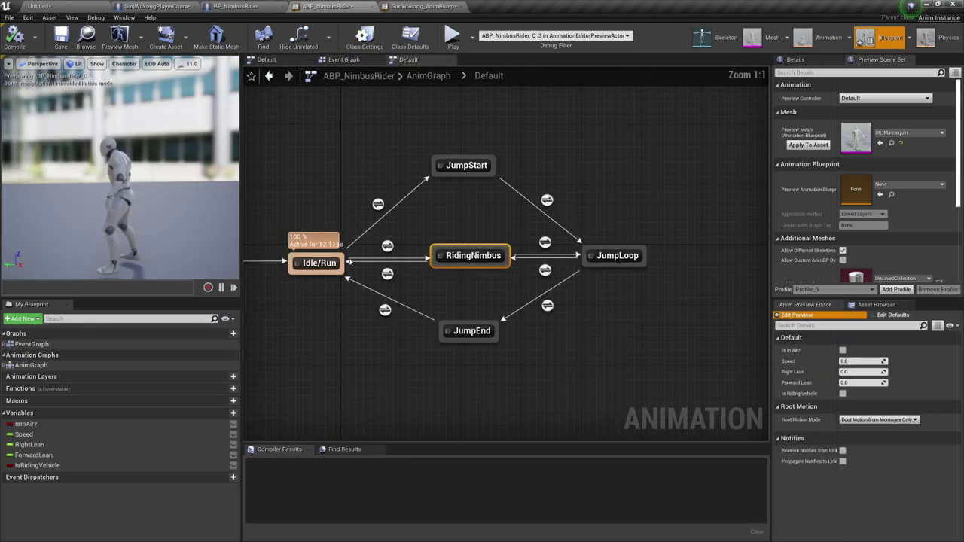
{"action": "left_click", "coordinate": [388, 275]}
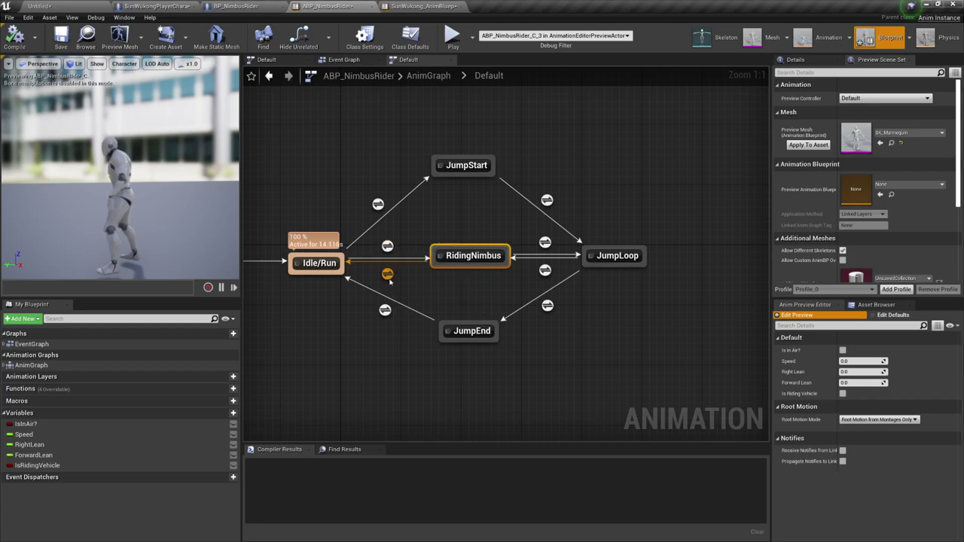
{"action": "left_click", "coordinate": [406, 136]}
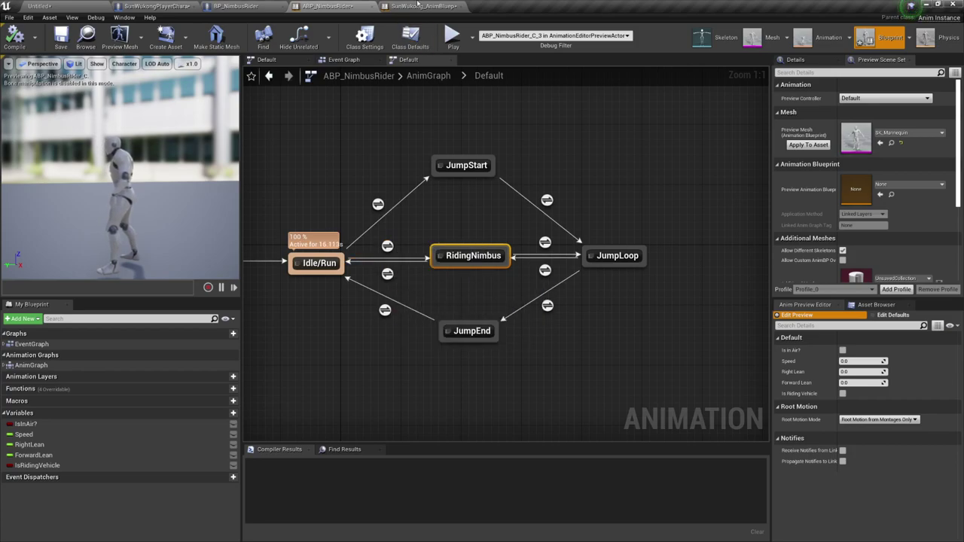
{"action": "left_click", "coordinate": [418, 6]}
{"action": "mouse_move", "coordinate": [404, 267]}
{"action": "left_mouse_down"}
{"action": "mouse_move", "coordinate": [491, 240]}
{"action": "mouse_move", "coordinate": [482, 236]}
{"action": "mouse_move", "coordinate": [488, 217]}
{"action": "mouse_move", "coordinate": [447, 270]}
{"action": "mouse_move", "coordinate": [419, 275]}
{"action": "left_mouse_up"}
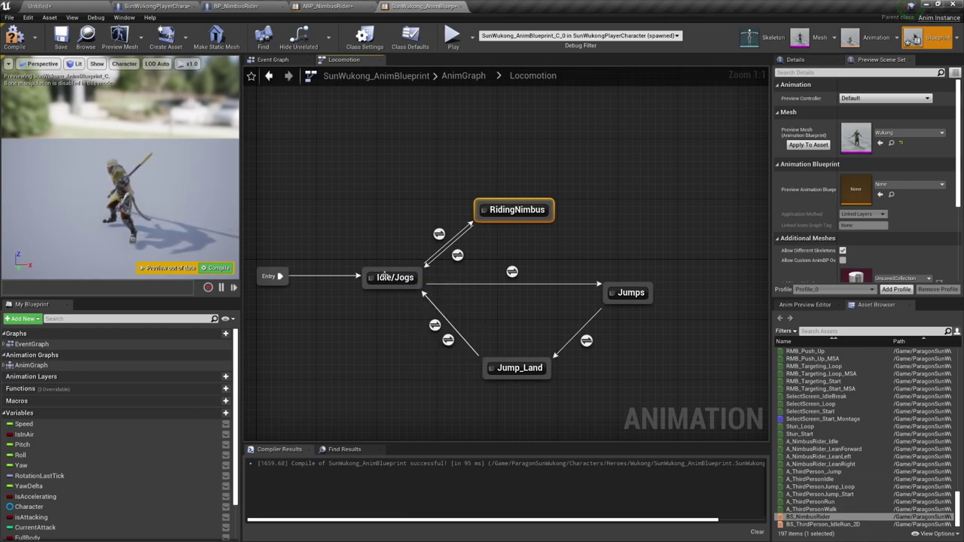
Step: Add transitions in both directions between Jumps and RidingNimbus, and move the RidingNimbus state further above the others
{"action": "mouse_move", "coordinate": [513, 271]}
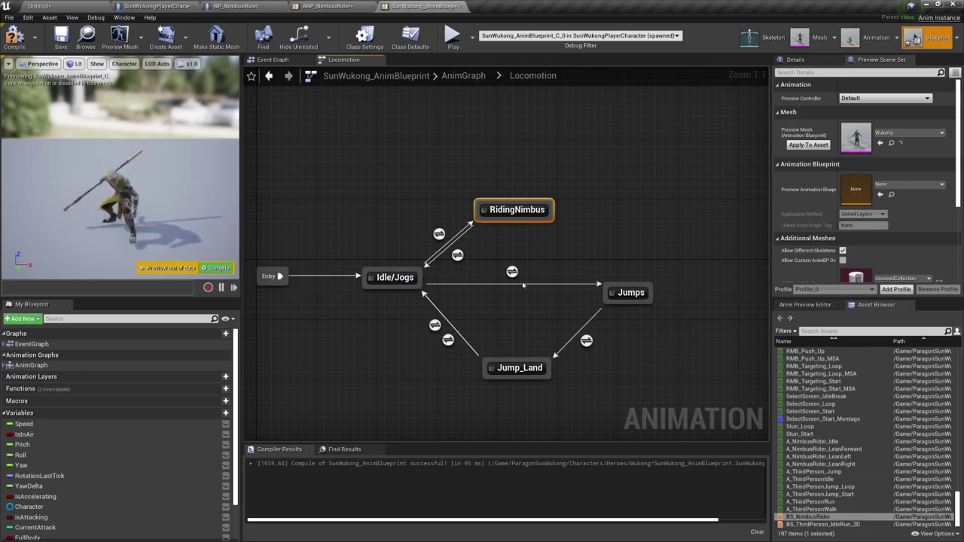
{"action": "left_click_drag", "start_coordinate": [606, 285], "coordinate": [554, 212]}
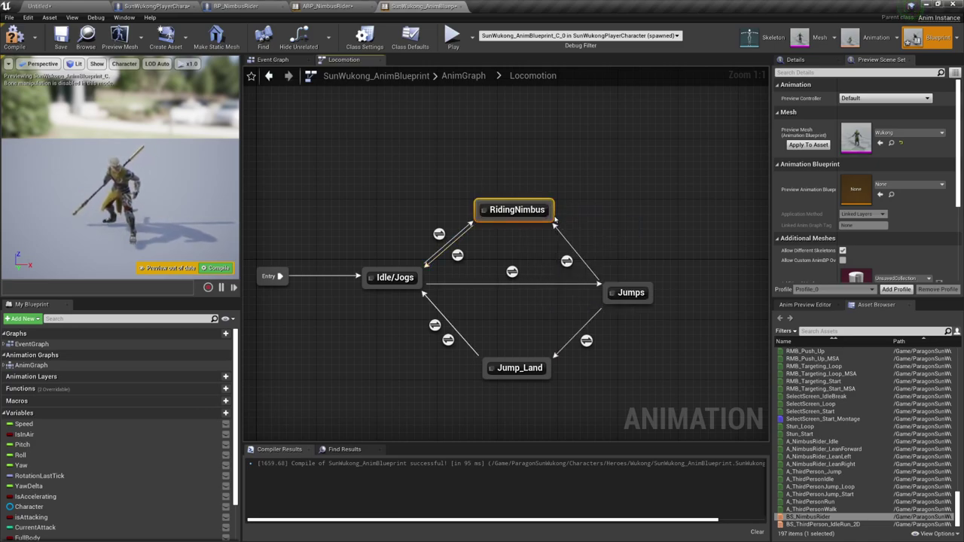
{"action": "left_click_drag", "start_coordinate": [554, 219], "coordinate": [612, 282]}
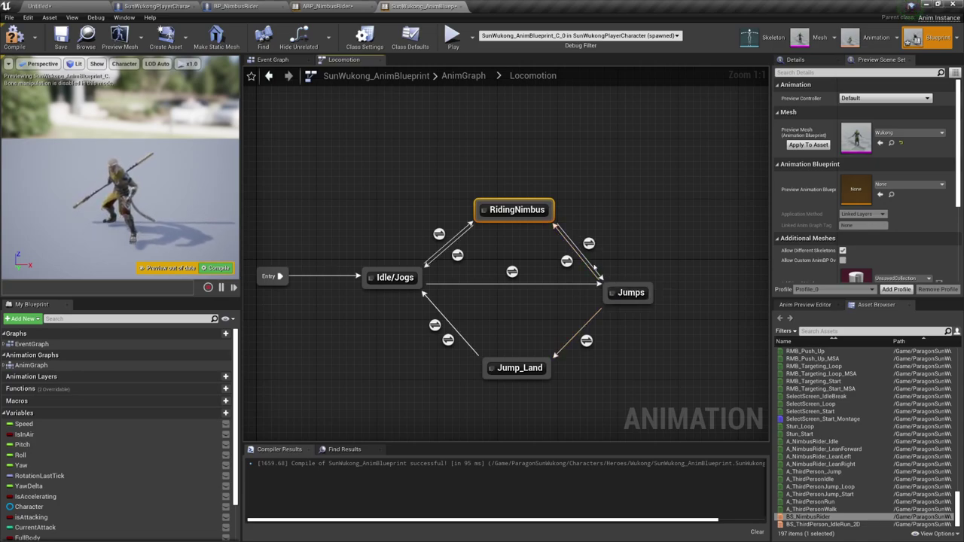
{"action": "left_click_drag", "start_coordinate": [519, 215], "coordinate": [519, 192]}
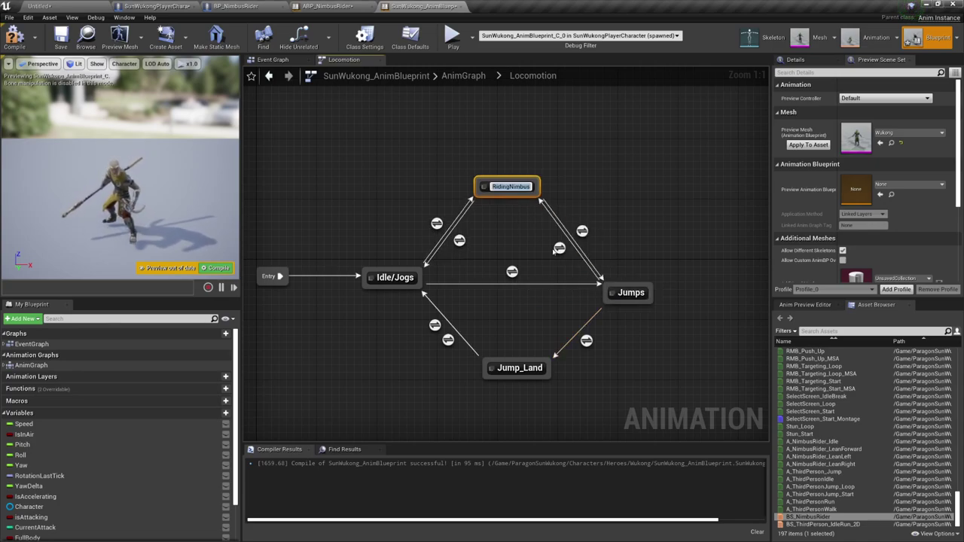
{"action": "left_click", "coordinate": [522, 232]}
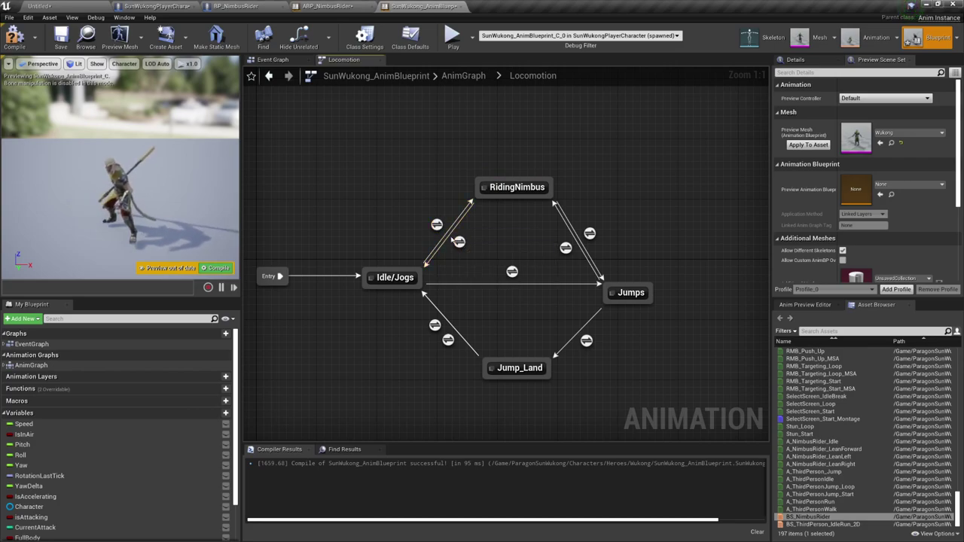
Step: Copy ABP_NimbusRider's Is Riding Vehicle rule into the Idle/Jogs to RidingNimbus transition, wire it to Can Enter Transition, then compile and save
{"action": "left_click", "coordinate": [358, 7]}
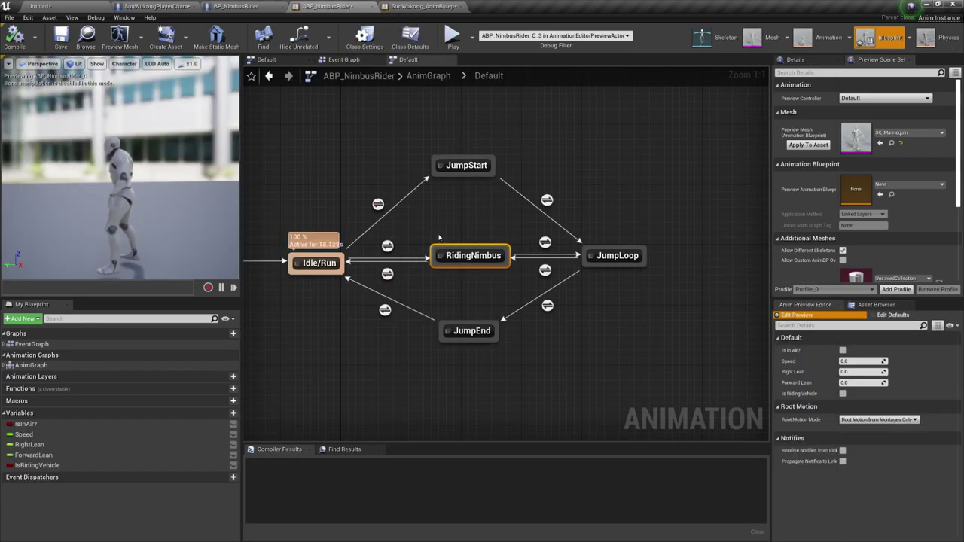
{"action": "mouse_move", "coordinate": [387, 248]}
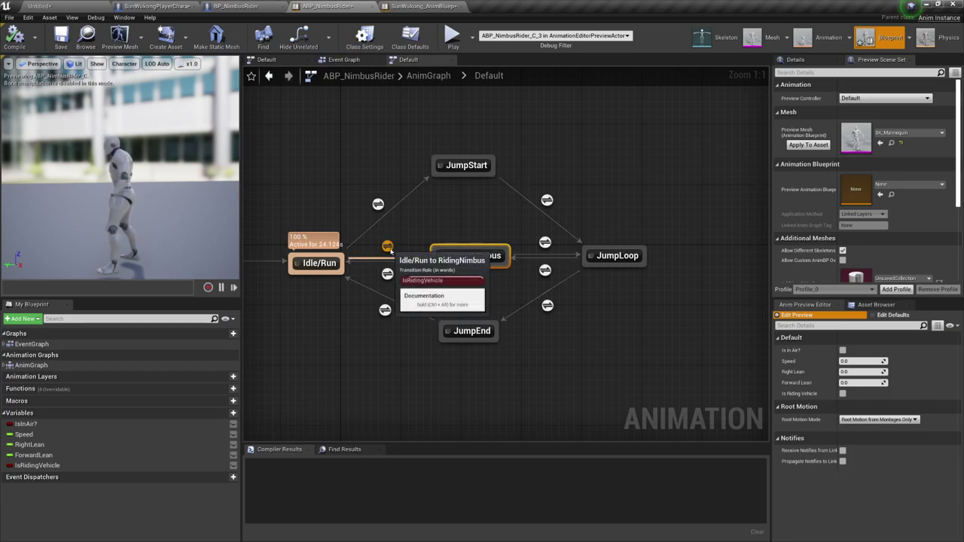
{"action": "double_click", "coordinate": [389, 249]}
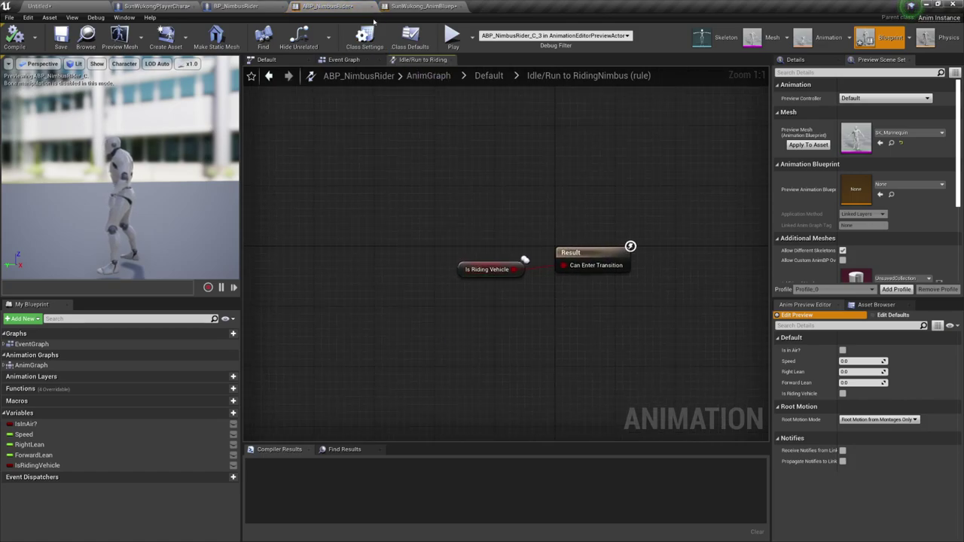
{"action": "left_click", "coordinate": [422, 7]}
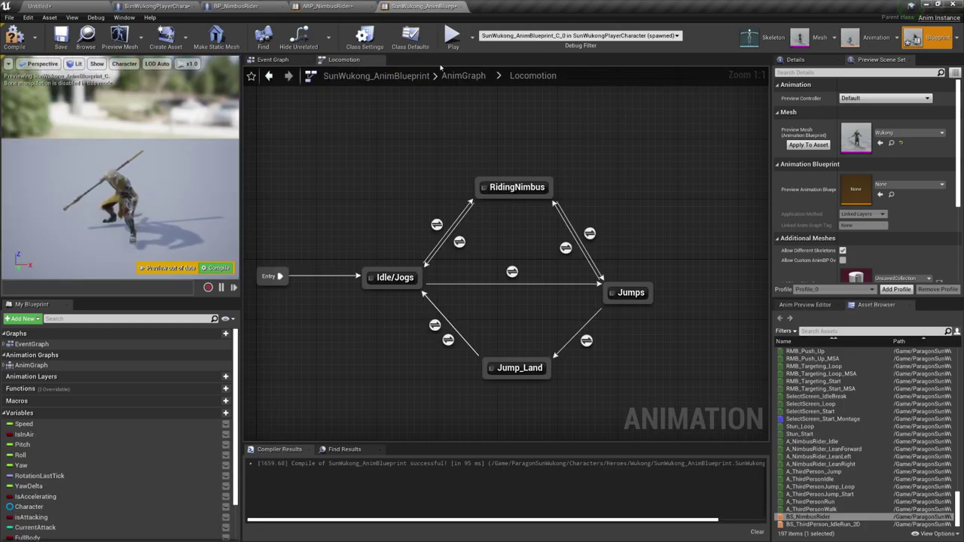
{"action": "double_click", "coordinate": [436, 225]}
{"action": "left_click", "coordinate": [397, 281]}
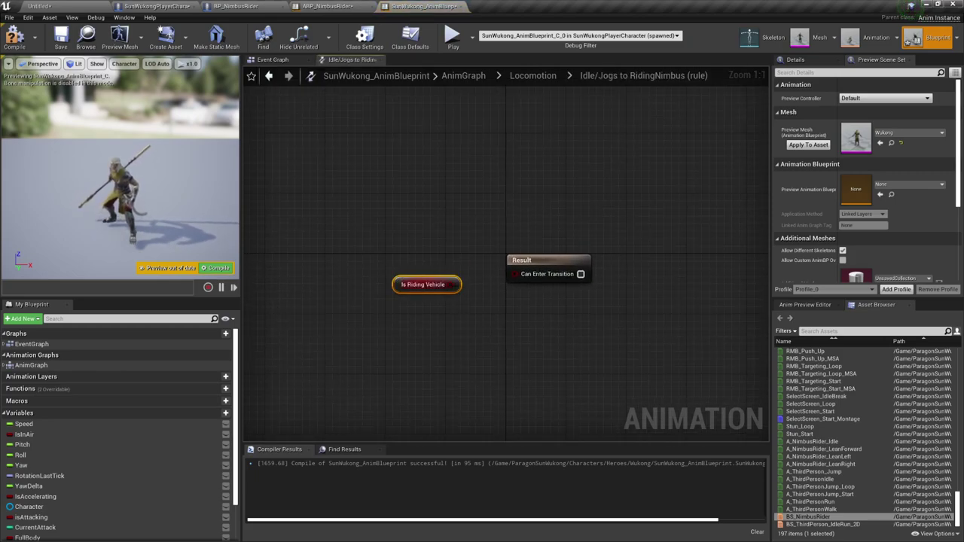
{"action": "mouse_move", "coordinate": [452, 285]}
{"action": "left_mouse_down"}
{"action": "mouse_move", "coordinate": [521, 276]}
{"action": "mouse_move", "coordinate": [438, 277]}
{"action": "left_mouse_up"}
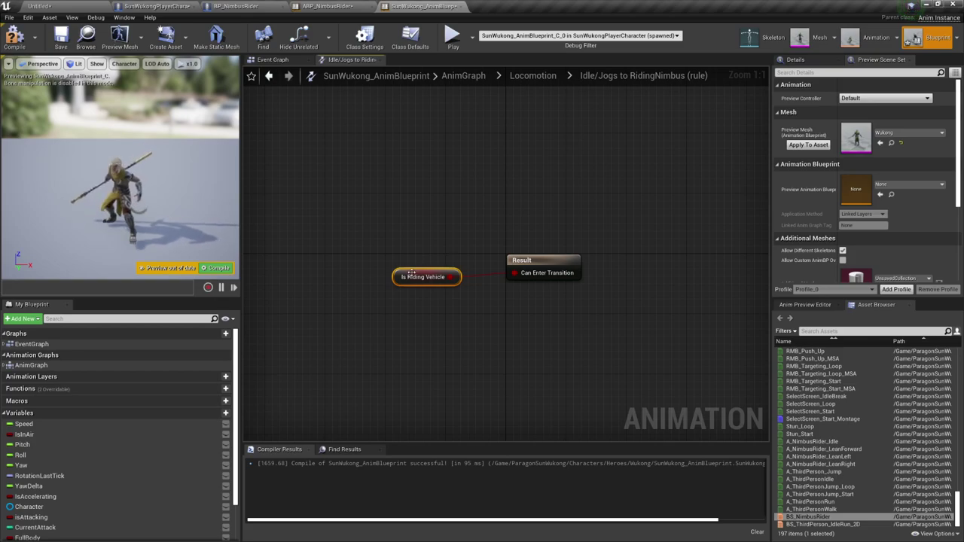
{"action": "left_click_drag", "start_coordinate": [410, 273], "coordinate": [433, 266]}
{"action": "left_click", "coordinate": [14, 36]}
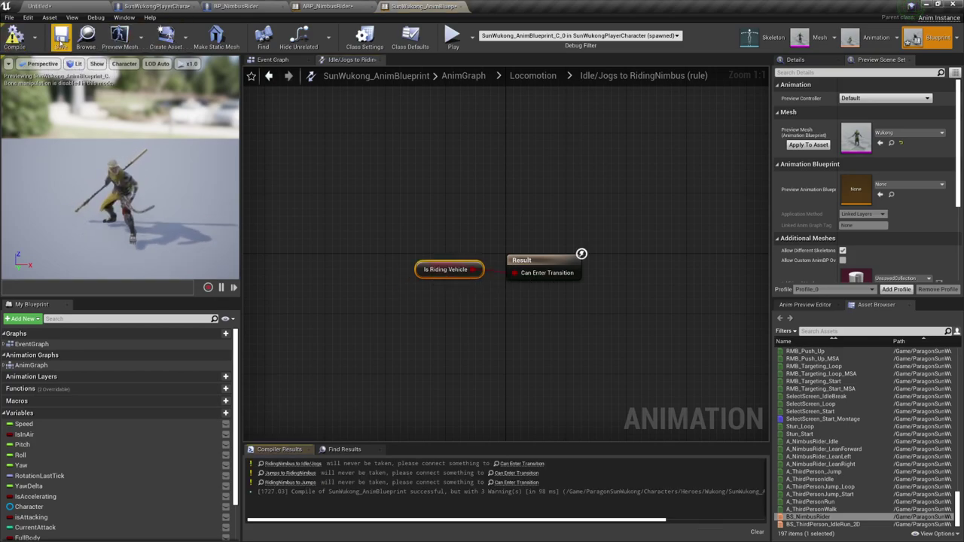
Step: Copy ABP_NimbusRider's RidingNimbus to Idle/Run rule nodes into the RidingNimbus to Idle/Jogs transition and connect AND to Can Enter Transition
{"action": "left_click", "coordinate": [533, 75]}
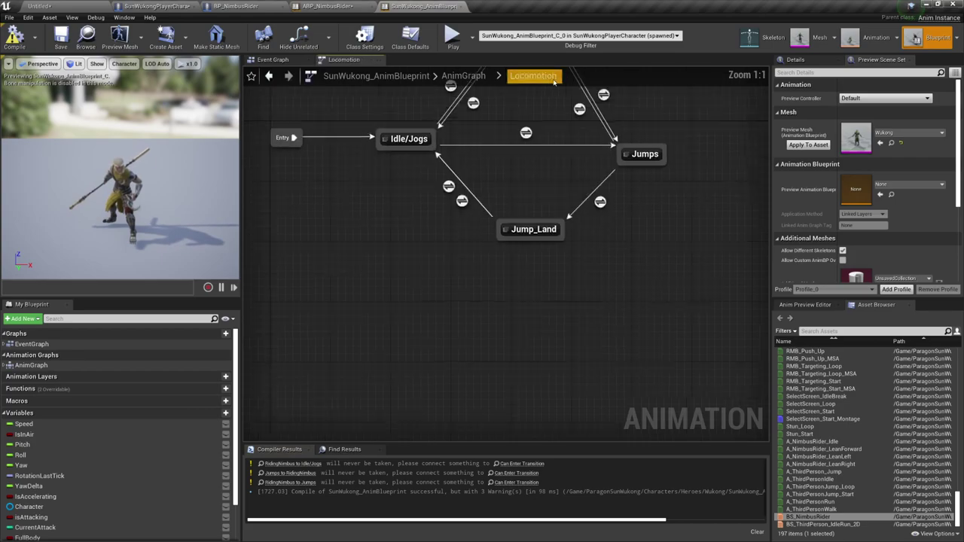
{"action": "double_click", "coordinate": [535, 228]}
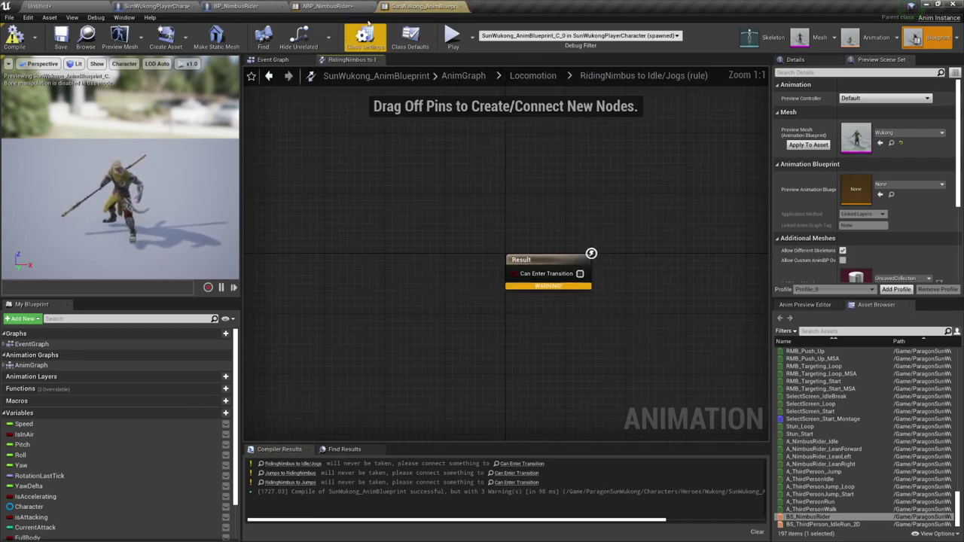
{"action": "left_click", "coordinate": [332, 7]}
{"action": "left_click", "coordinate": [489, 76]}
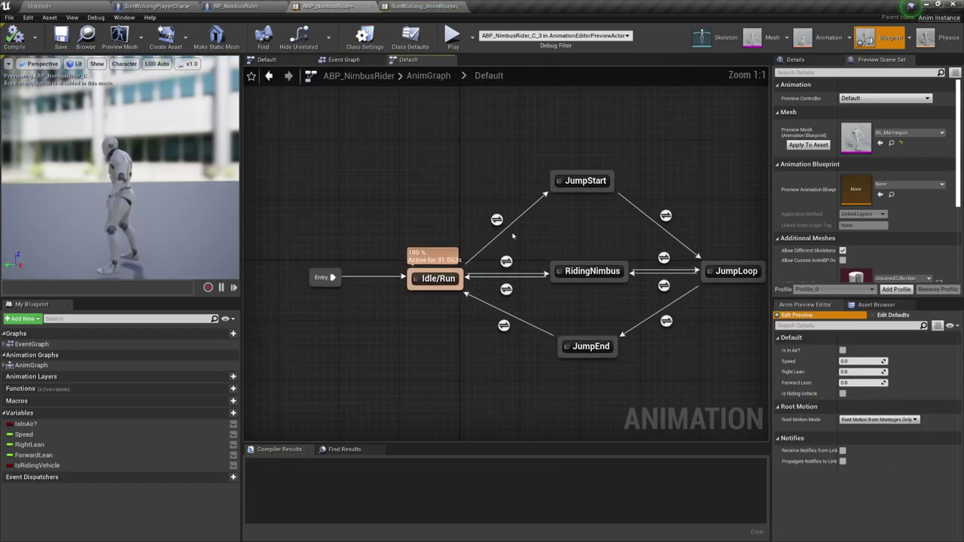
{"action": "double_click", "coordinate": [507, 290]}
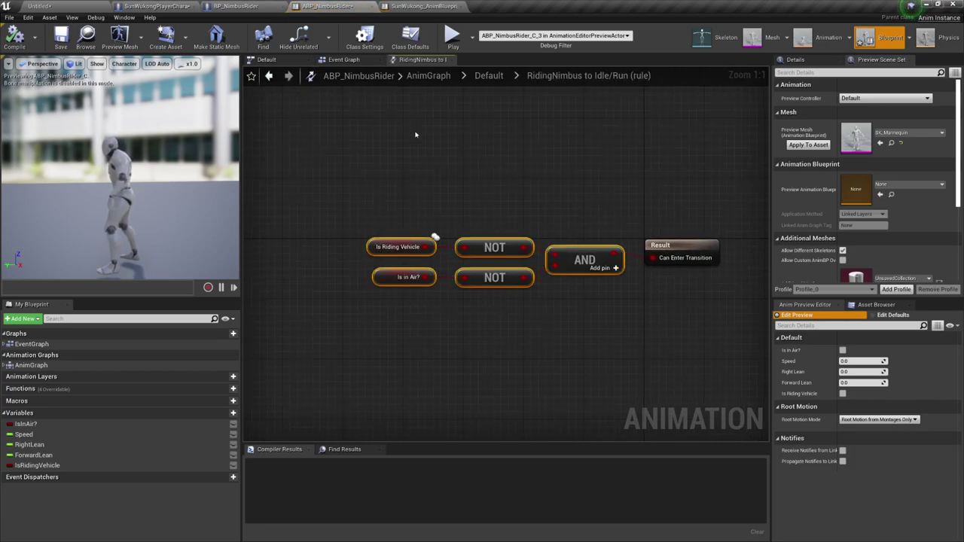
{"action": "left_click", "coordinate": [420, 7]}
{"action": "key", "text": "ctrl+v"}
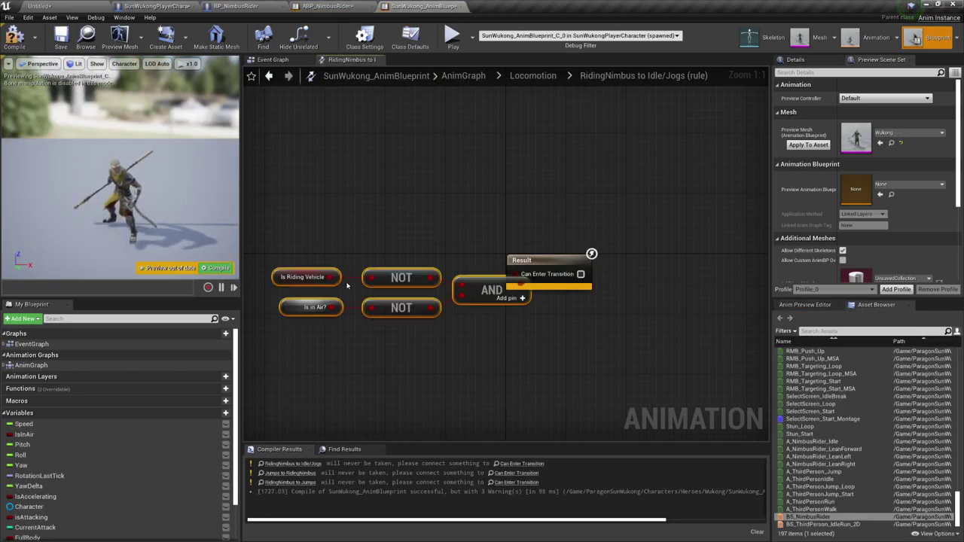
{"action": "left_click_drag", "start_coordinate": [523, 290], "coordinate": [477, 282]}
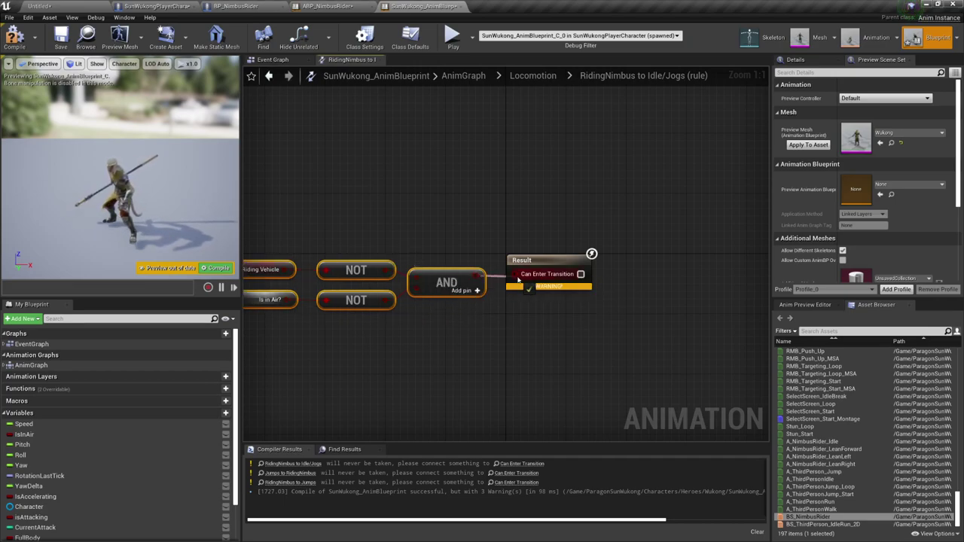
Step: In the RidingNimbus to Idle/Jogs rule, replace the pasted Is in Air? node with this blueprint's IsInAir variable and return to Locomotion
{"action": "key", "text": "Home"}
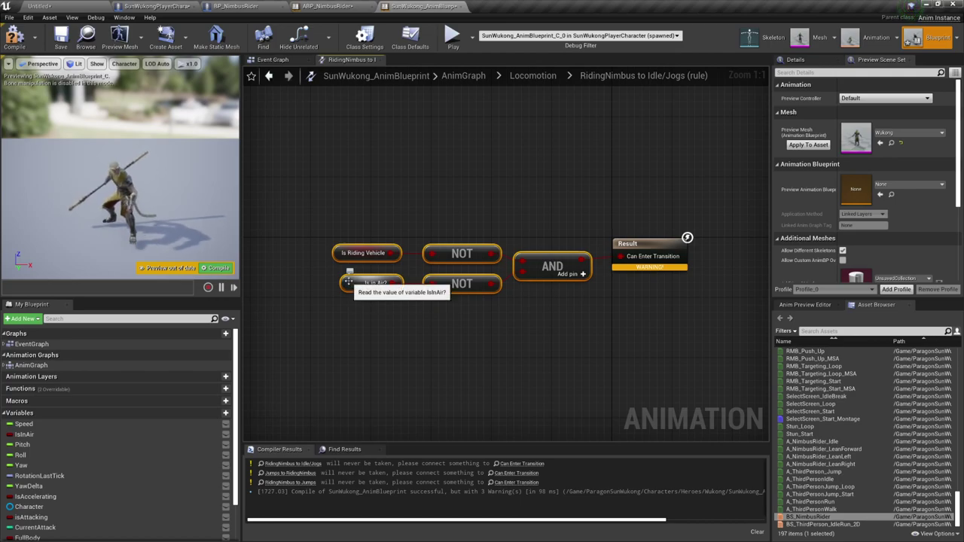
{"action": "left_click", "coordinate": [391, 286]}
{"action": "left_click_drag", "start_coordinate": [43, 437], "coordinate": [350, 286]}
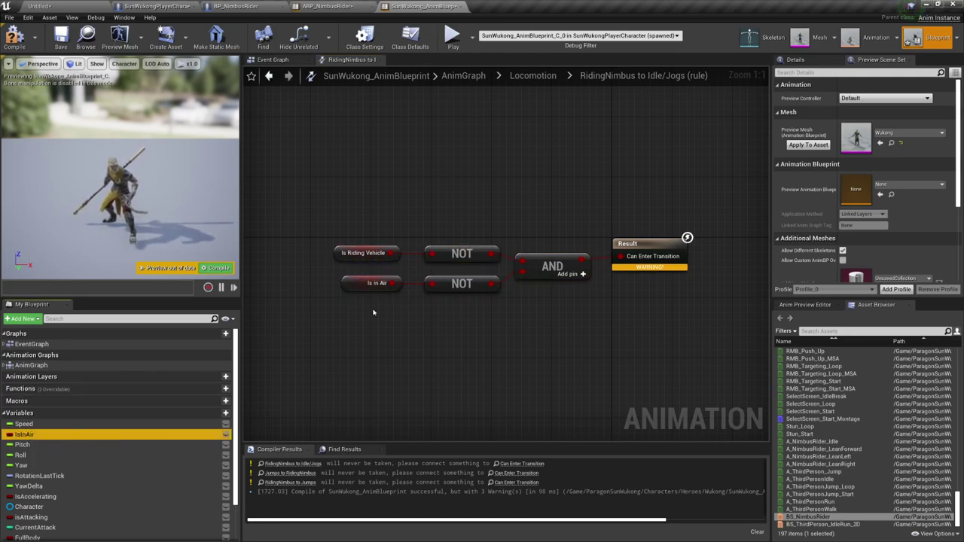
{"action": "left_click", "coordinate": [535, 76]}
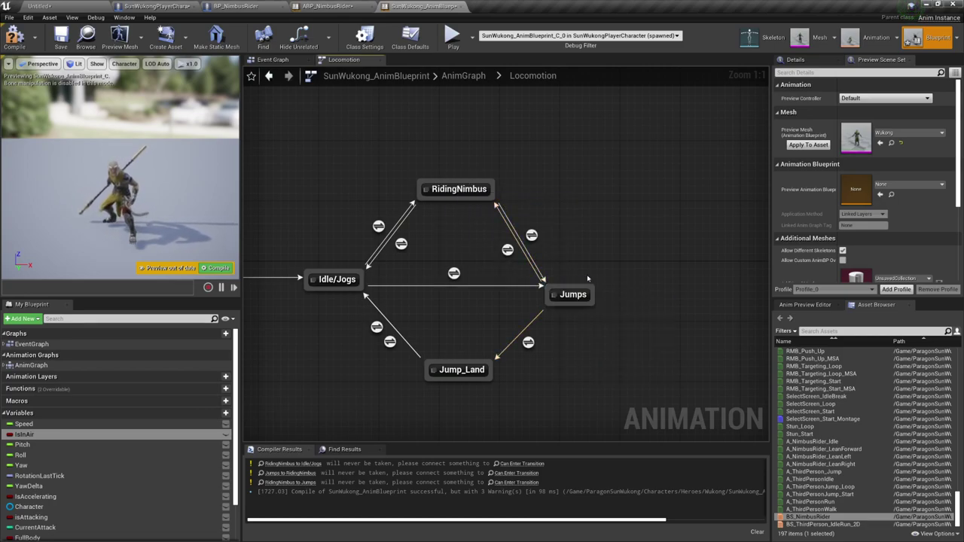
Step: Copy ABP_NimbusRider's RidingNimbus to JumpLoop rule nodes into the RidingNimbus to Jumps transition and connect AND to Can Enter Transition
{"action": "left_click", "coordinate": [329, 6]}
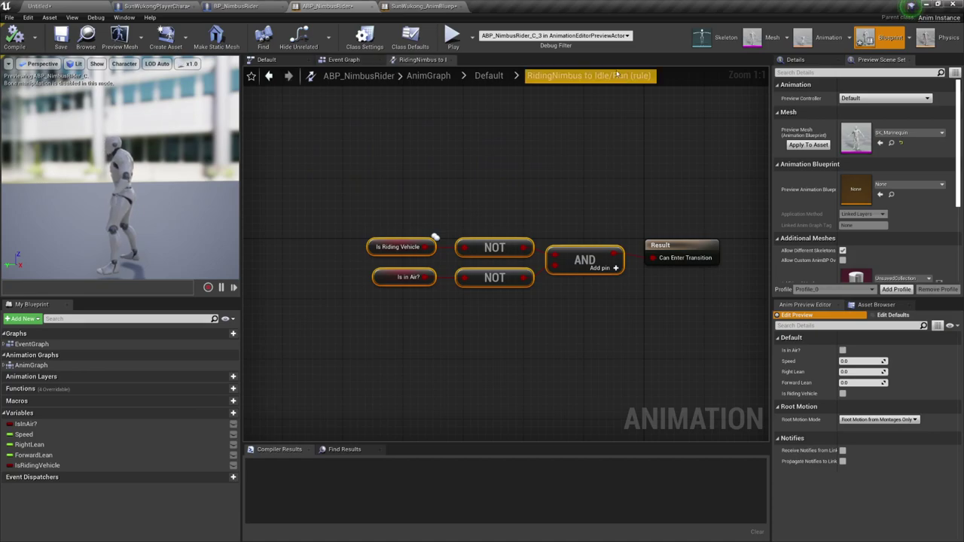
{"action": "left_click", "coordinate": [489, 75]}
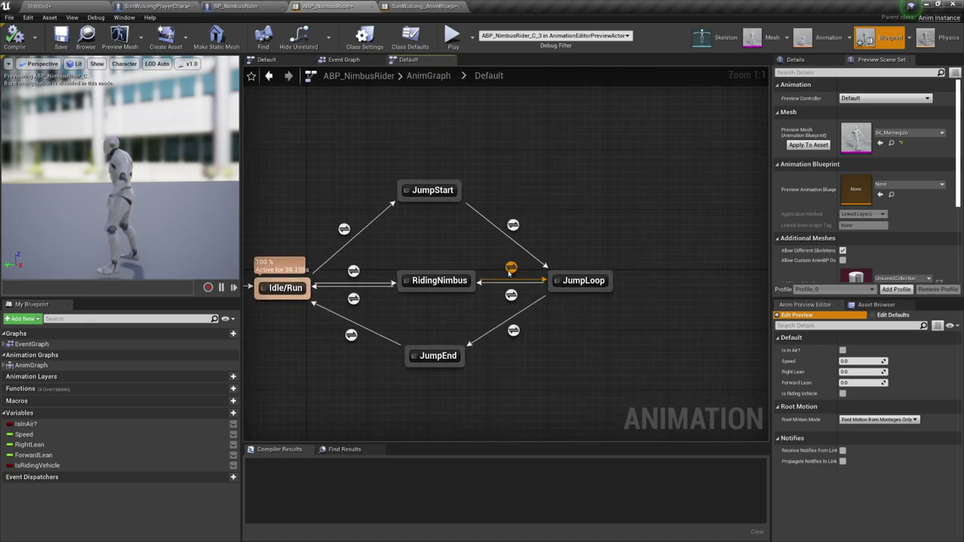
{"action": "double_click", "coordinate": [510, 268]}
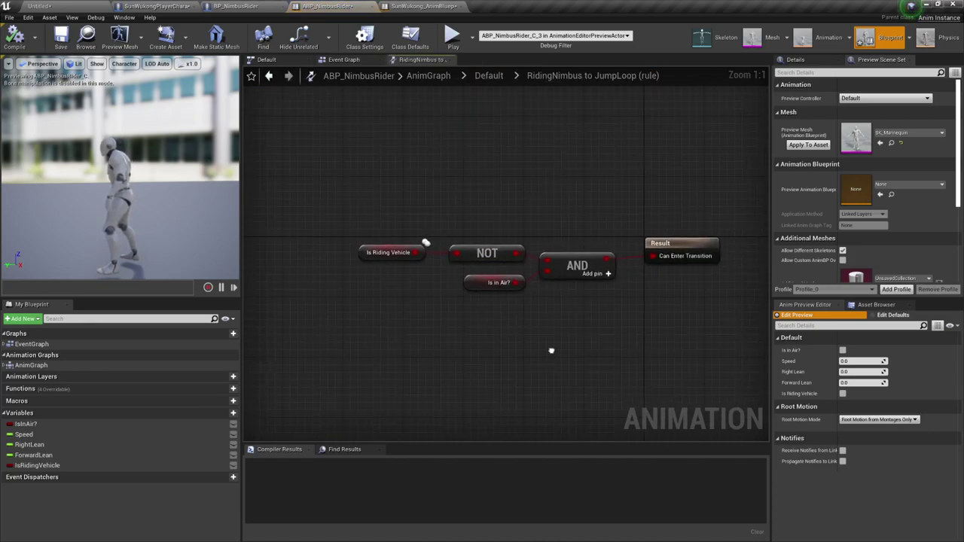
{"action": "left_click_drag", "start_coordinate": [327, 211], "coordinate": [533, 319]}
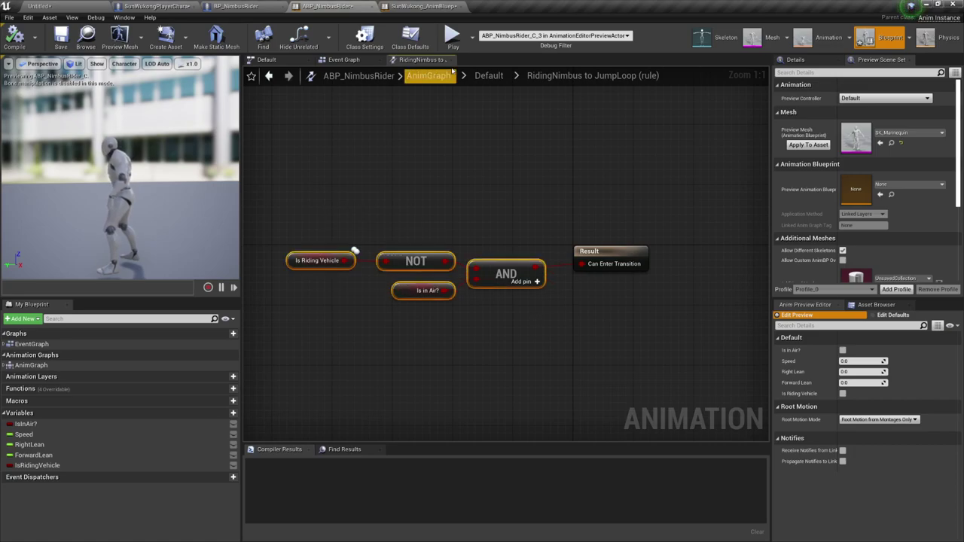
{"action": "left_click", "coordinate": [423, 6]}
{"action": "double_click", "coordinate": [506, 246]}
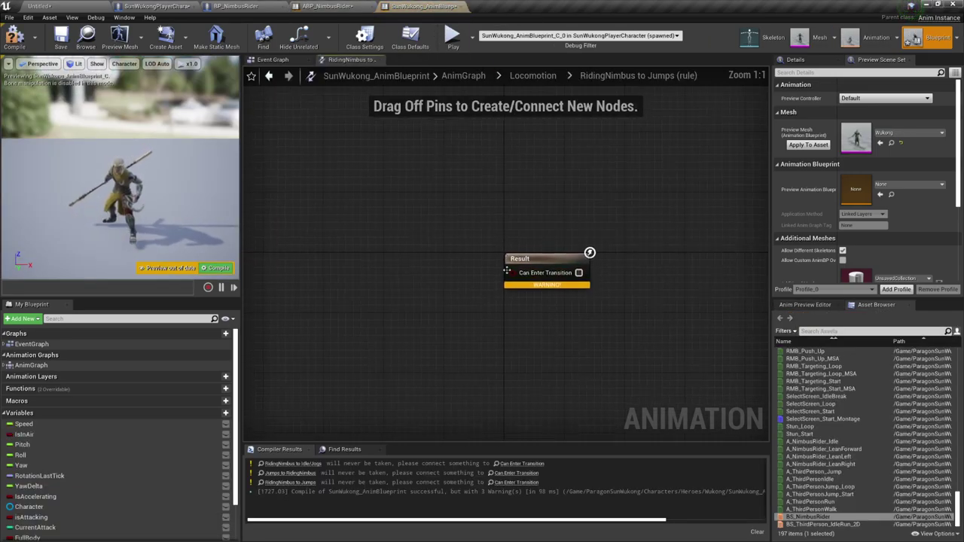
{"action": "key", "text": "ctrl+v"}
{"action": "left_click_drag", "start_coordinate": [480, 294], "coordinate": [520, 277]}
Step: In the RidingNimbus to Jumps rule, swap the pasted Is in Air? node for the IsInAir variable and return to Locomotion
{"action": "right_click_drag", "start_coordinate": [452, 327], "coordinate": [574, 321]}
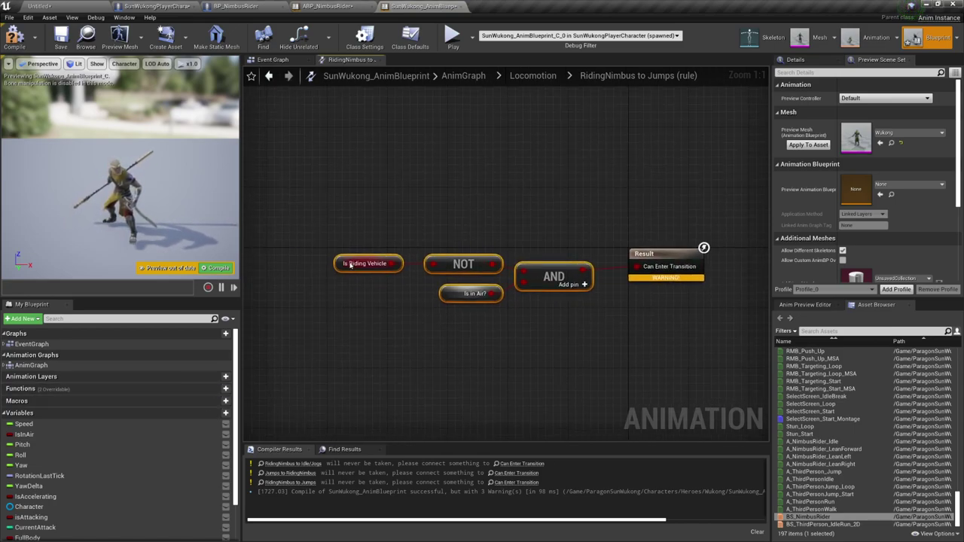
{"action": "left_click_drag", "start_coordinate": [329, 220], "coordinate": [368, 244]}
{"action": "left_click_drag", "start_coordinate": [26, 435], "coordinate": [69, 428]}
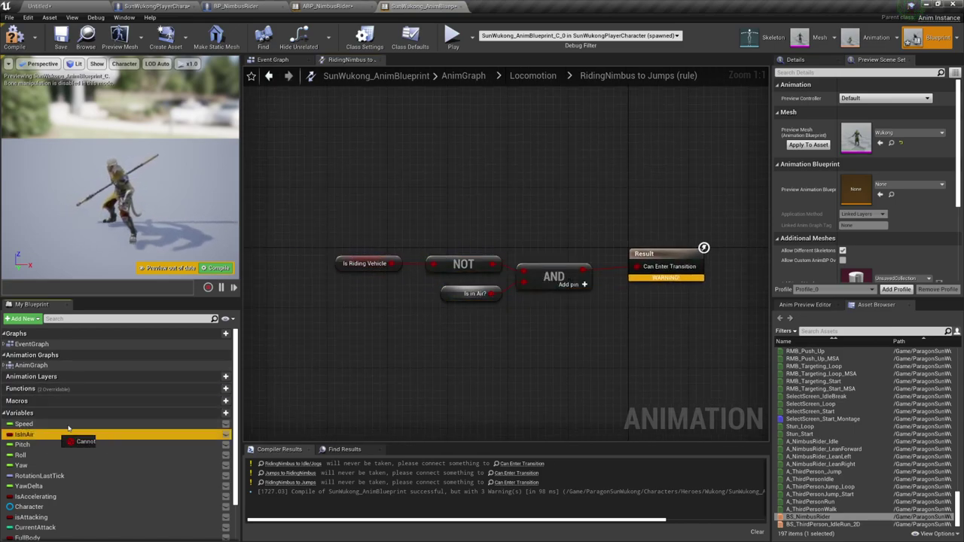
{"action": "left_click_drag", "start_coordinate": [447, 292], "coordinate": [447, 292]}
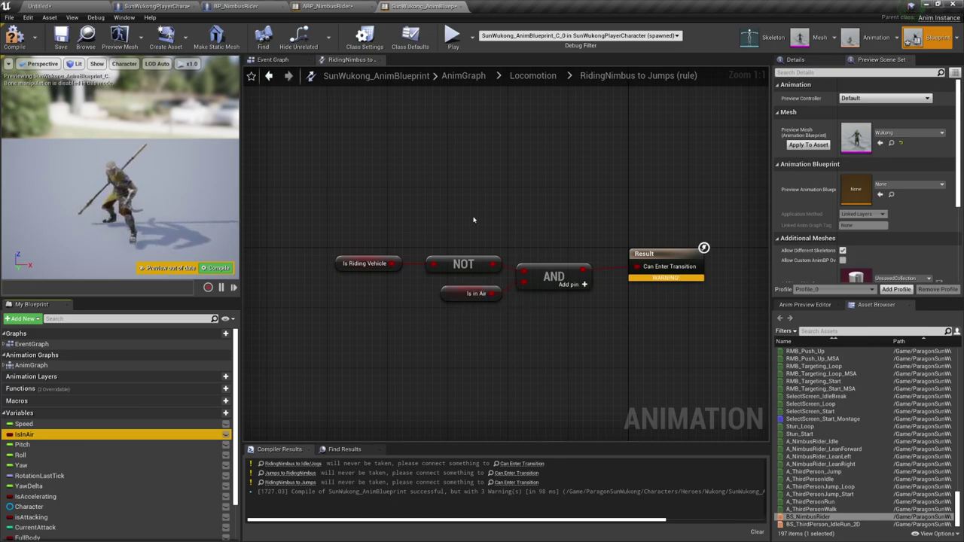
{"action": "left_click", "coordinate": [539, 77]}
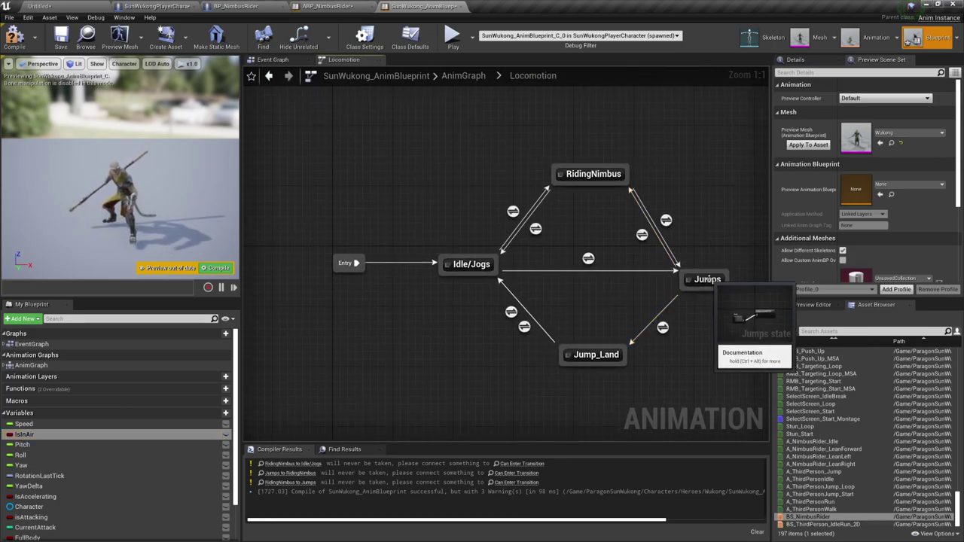
Step: Copy the Is Riding Vehicle node from ABP_NimbusRider's JumpLoop to RidingNimbus rule into Jumps to RidingNimbus, wire it to Can Enter Transition, and compile
{"action": "right_click_drag", "start_coordinate": [633, 300], "coordinate": [574, 304]}
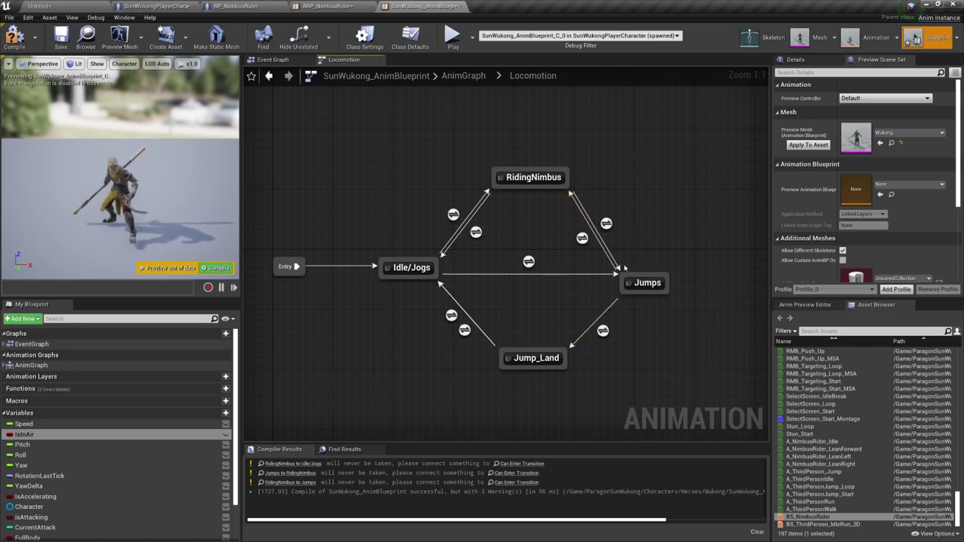
{"action": "right_click_drag", "start_coordinate": [573, 283], "coordinate": [512, 282]}
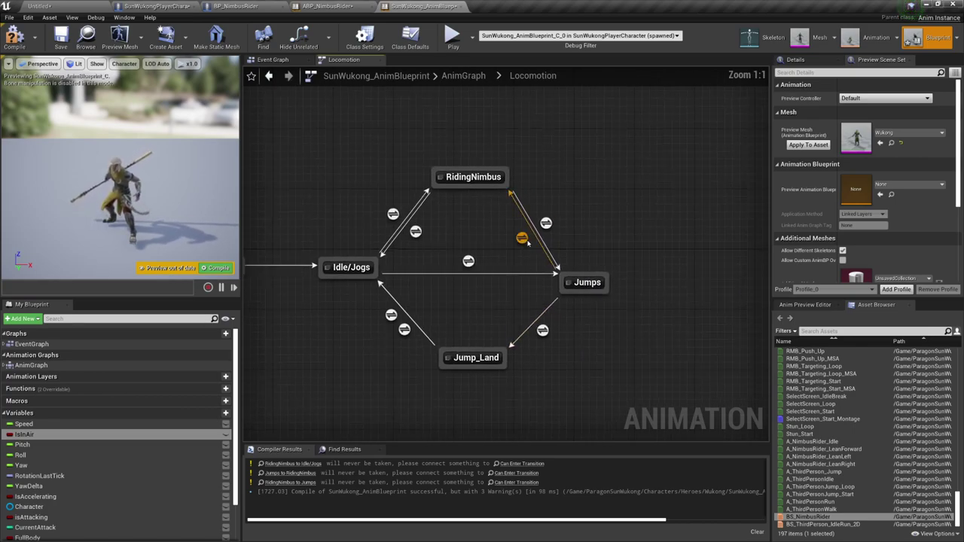
{"action": "left_click", "coordinate": [328, 6]}
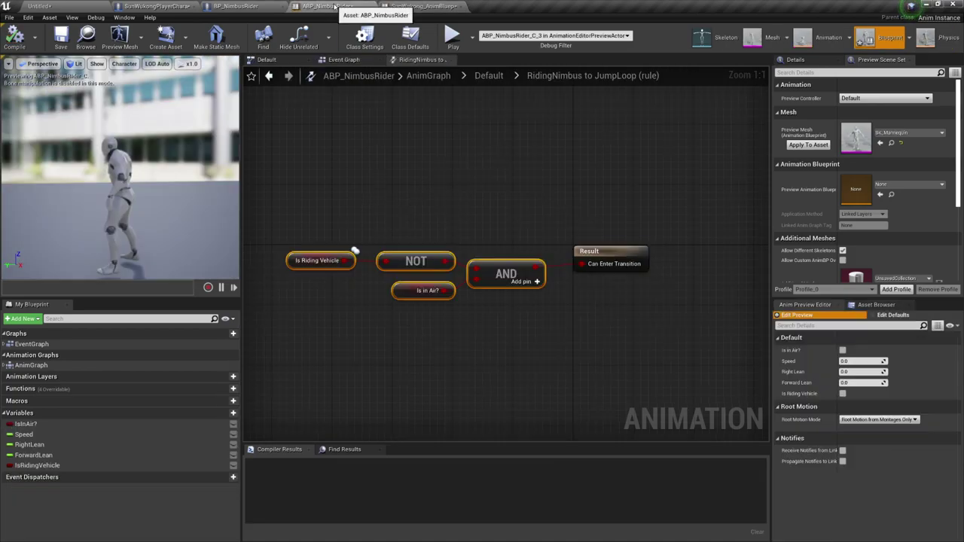
{"action": "left_click", "coordinate": [486, 79]}
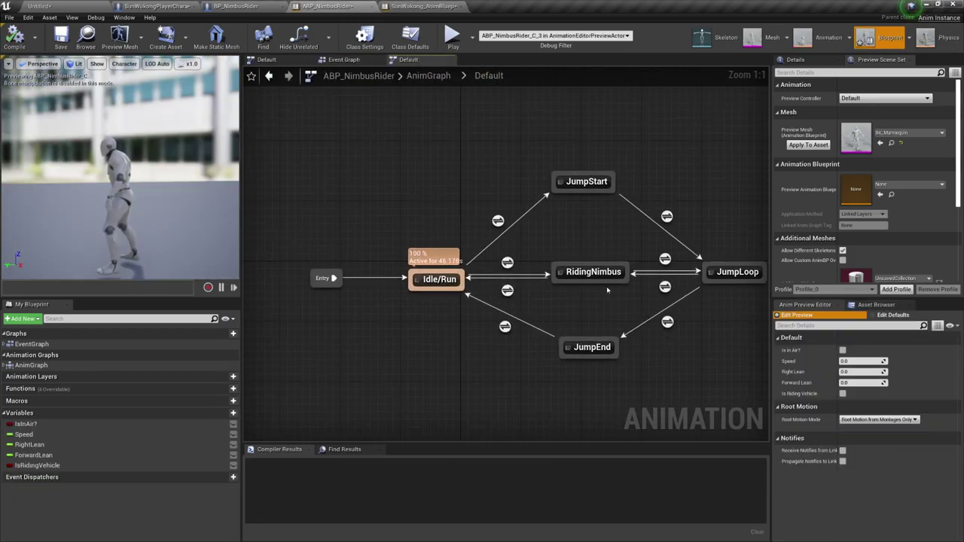
{"action": "double_click", "coordinate": [565, 284]}
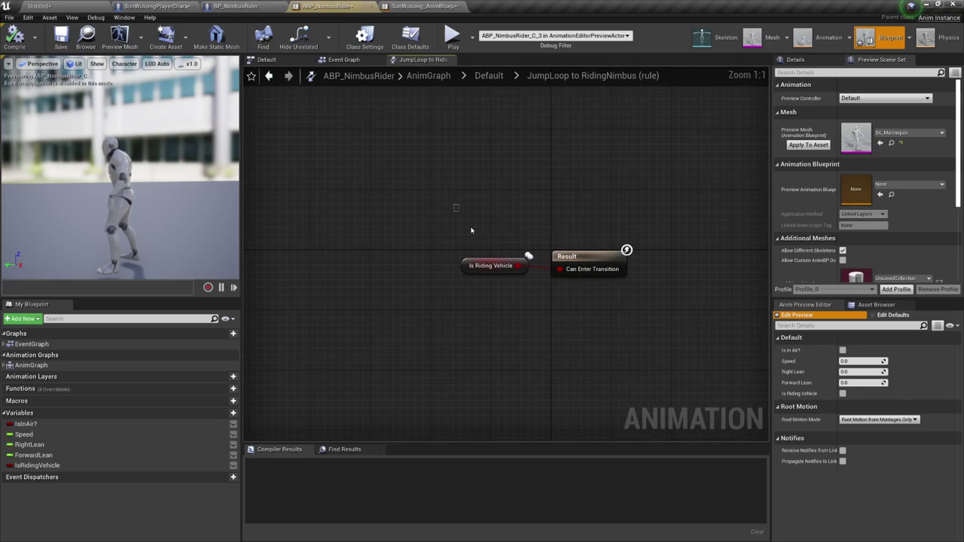
{"action": "left_click", "coordinate": [407, 6]}
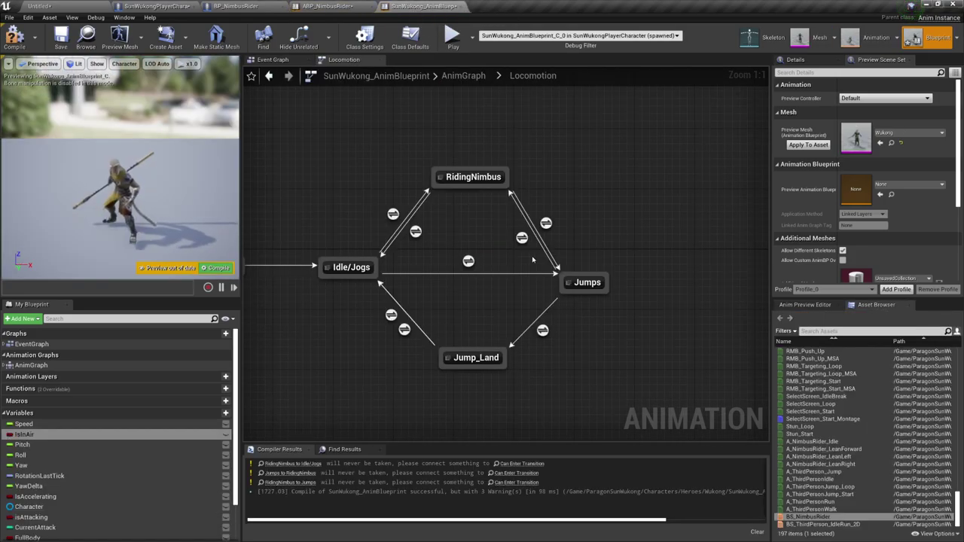
{"action": "double_click", "coordinate": [523, 233]}
{"action": "key", "text": "ctrl+v"}
{"action": "left_click_drag", "start_coordinate": [420, 299], "coordinate": [516, 273]}
{"action": "left_click_drag", "start_coordinate": [366, 300], "coordinate": [421, 270]}
{"action": "key", "text": "F7"}
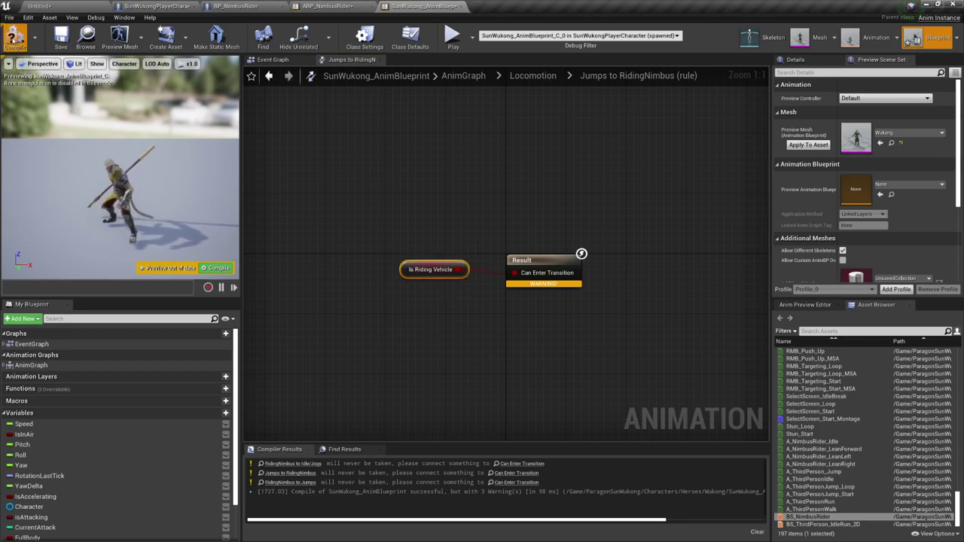
{"action": "key", "text": "ctrl+s"}
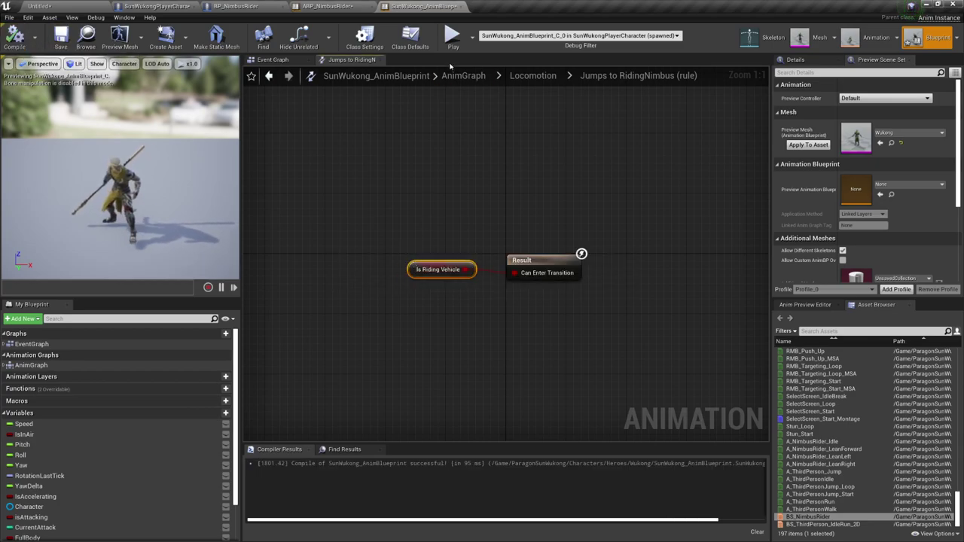
Step: Play the level to test Sun Wukong running, mounting Nimbus, steering it in both directions, and dismounting
{"action": "left_click", "coordinate": [453, 36]}
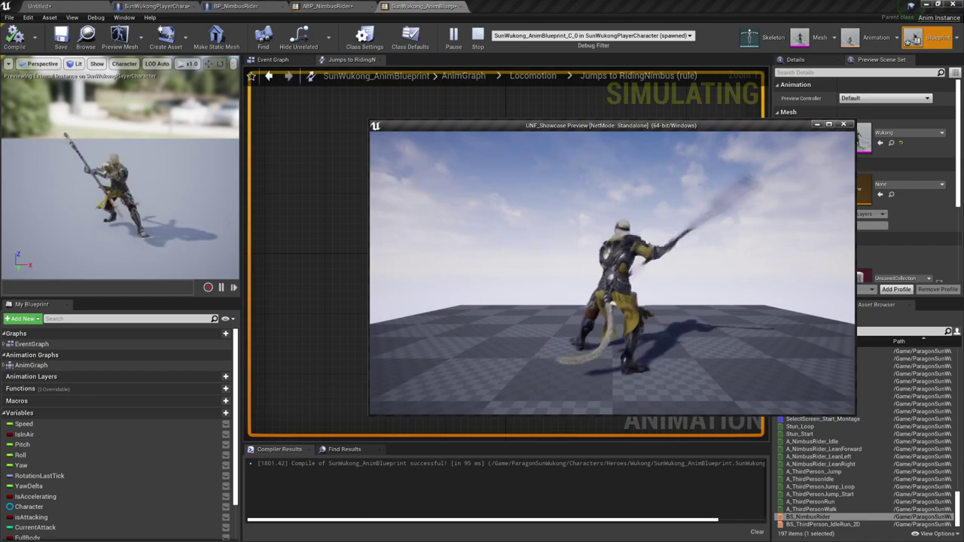
{"action": "key", "text": "a"}
{"action": "key", "text": "w"}
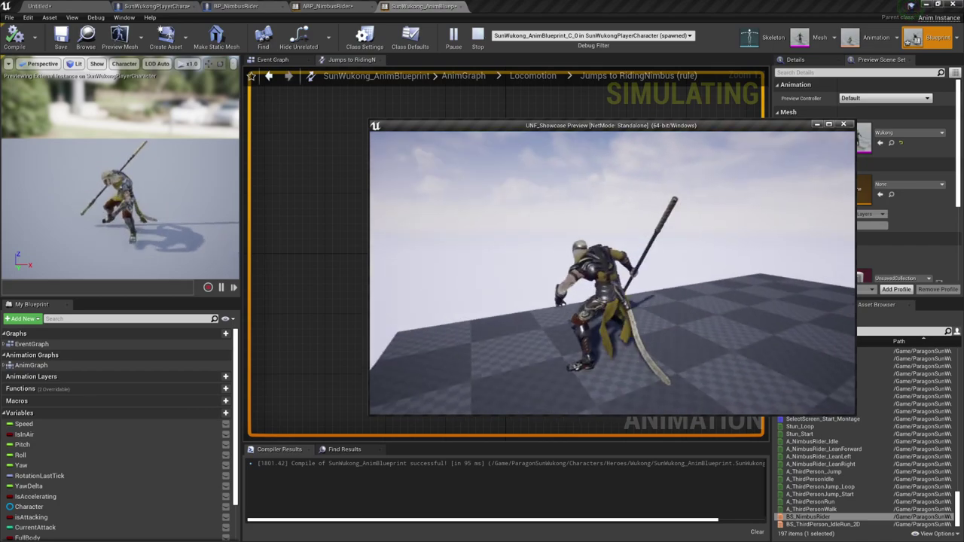
{"action": "key", "text": "space"}
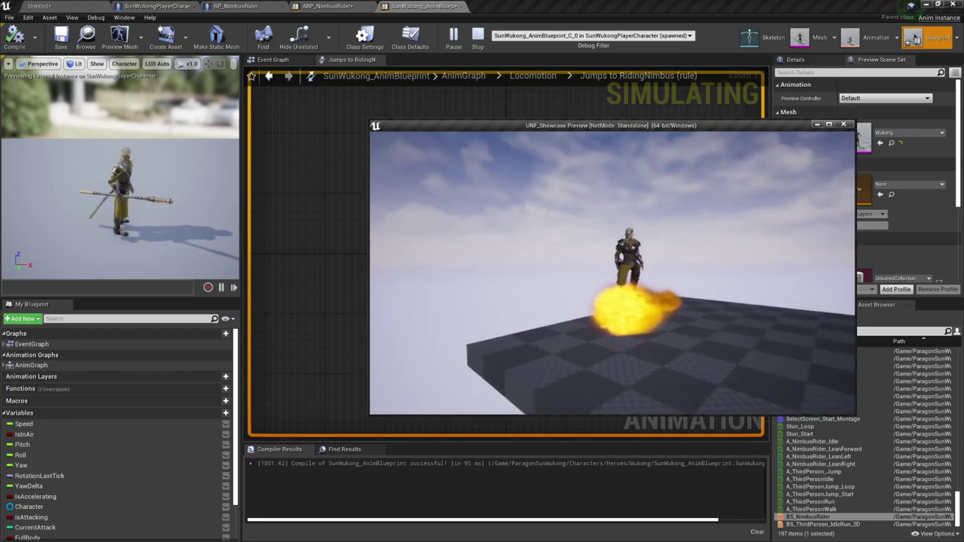
{"action": "key", "text": "a"}
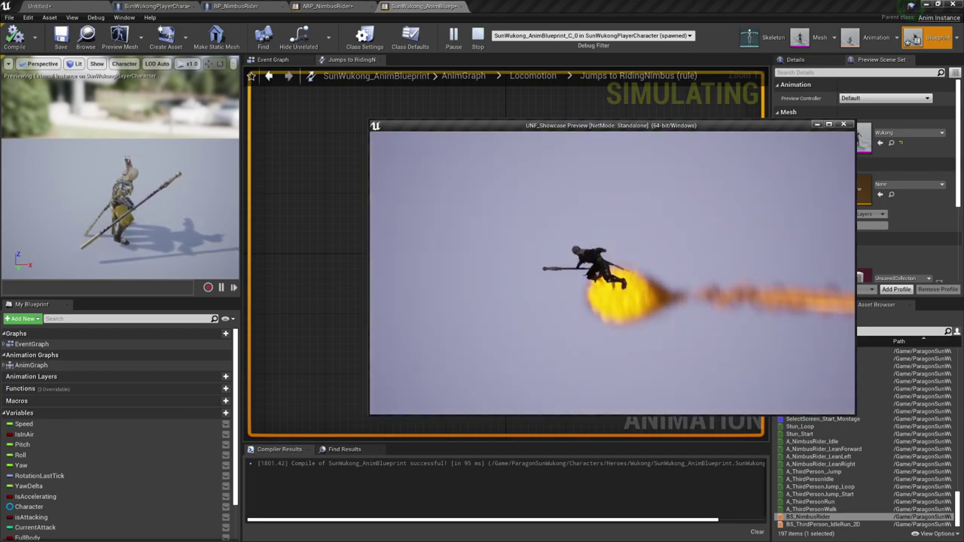
{"action": "key", "text": "d"}
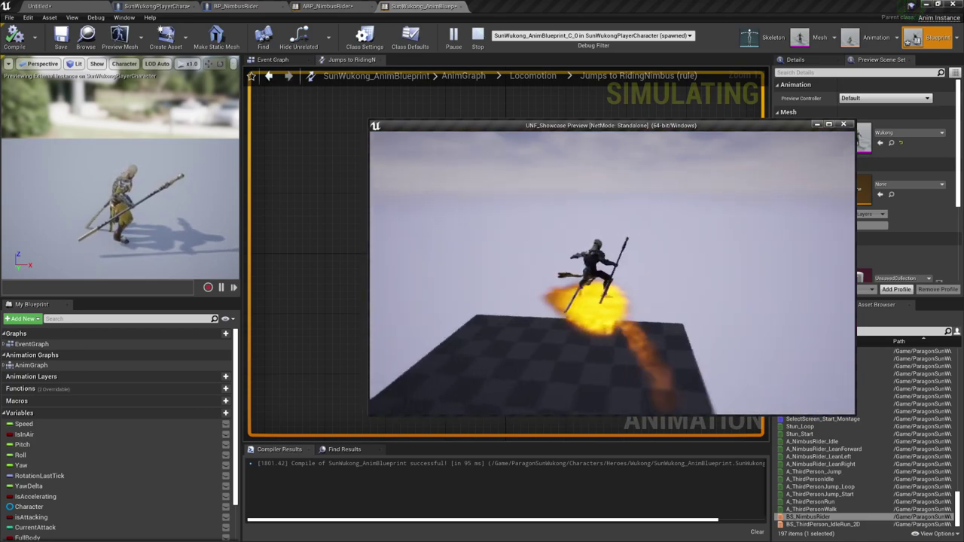
{"action": "key", "text": "space"}
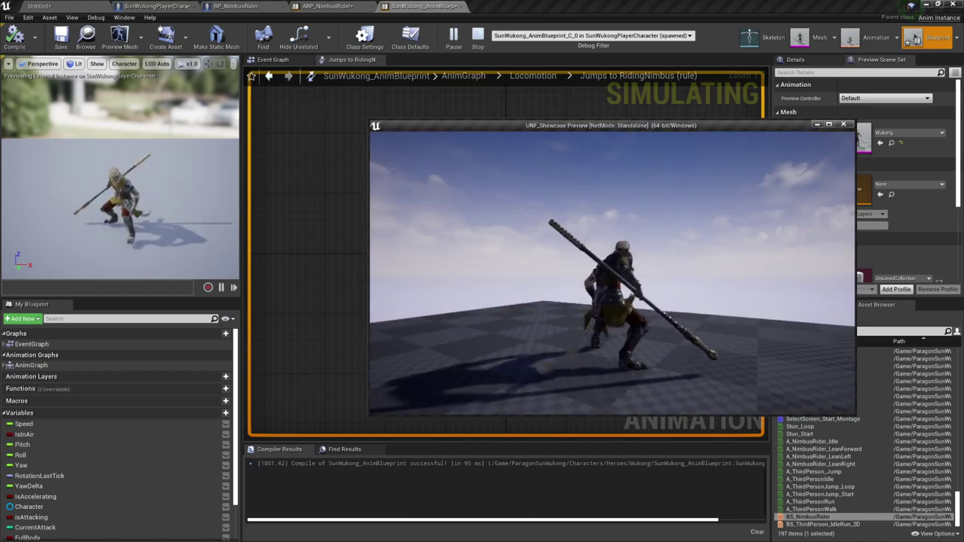
{"action": "key", "text": "a"}
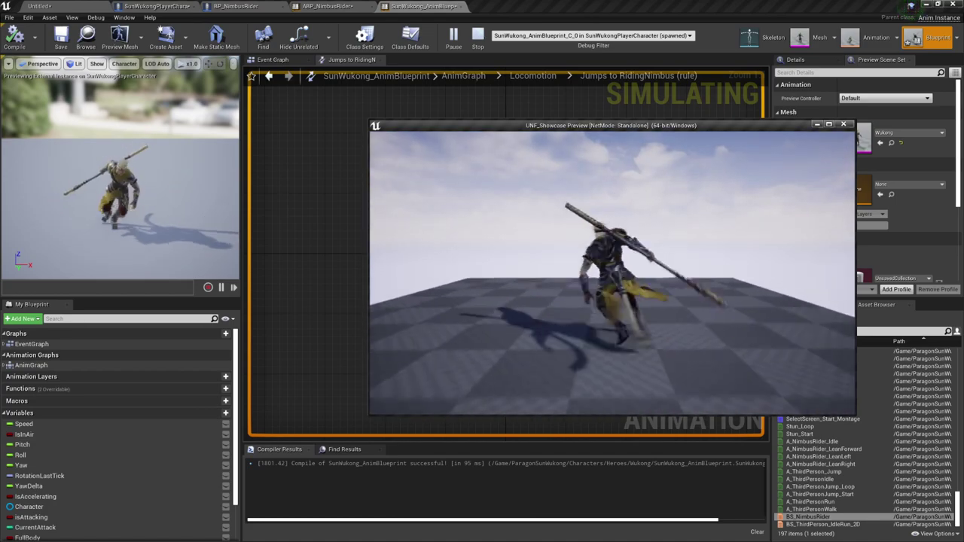